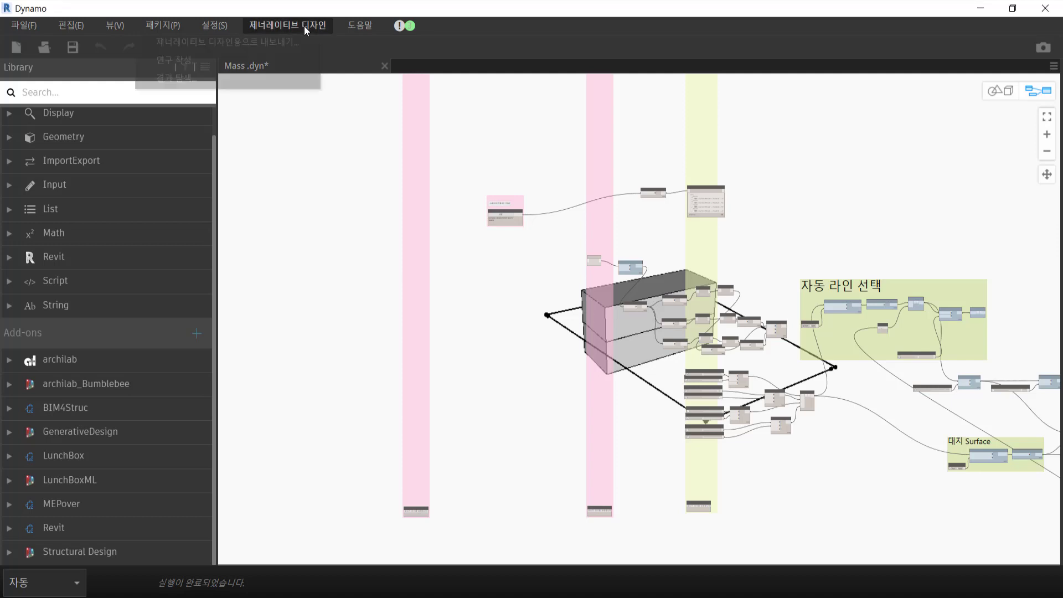
- Pan the Mass.dyn graph and bring up the 제너레이티브 디자인 (Generative Design) menu
left_click(575, 113)
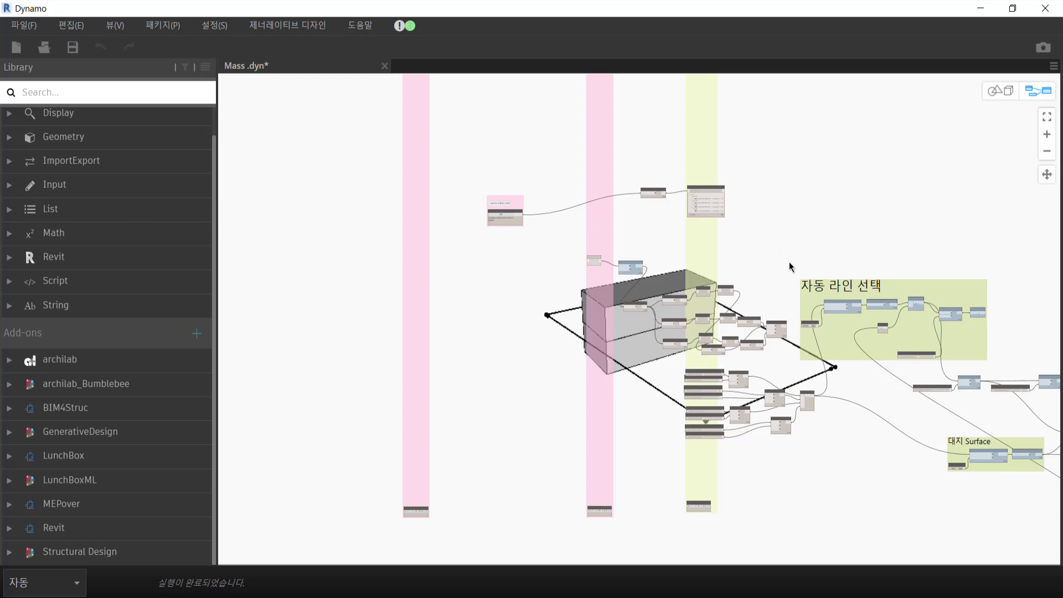
middle_click_drag(770, 289, 645, 274)
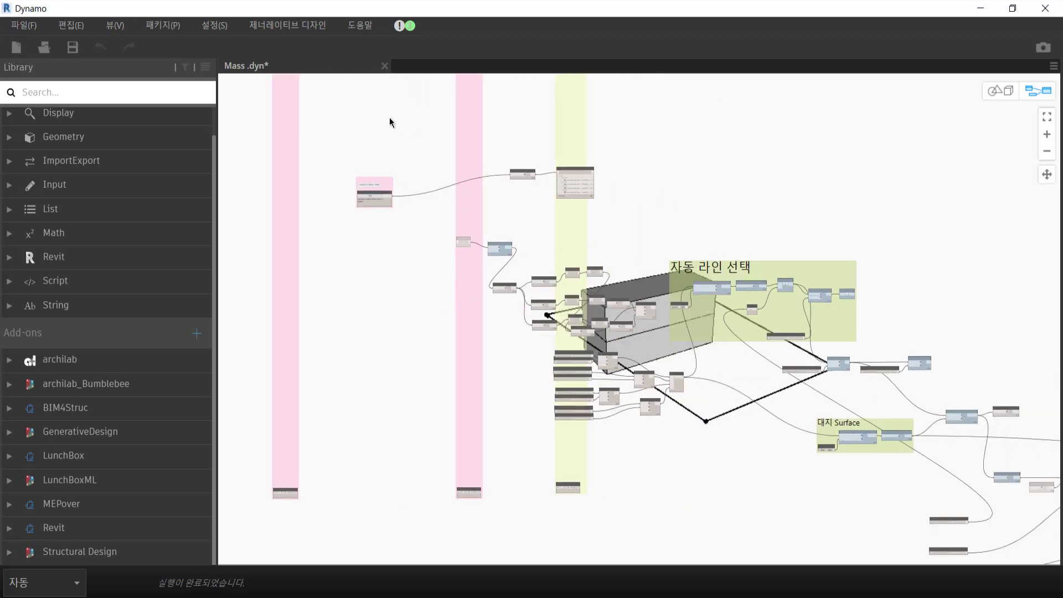
left_click(300, 28)
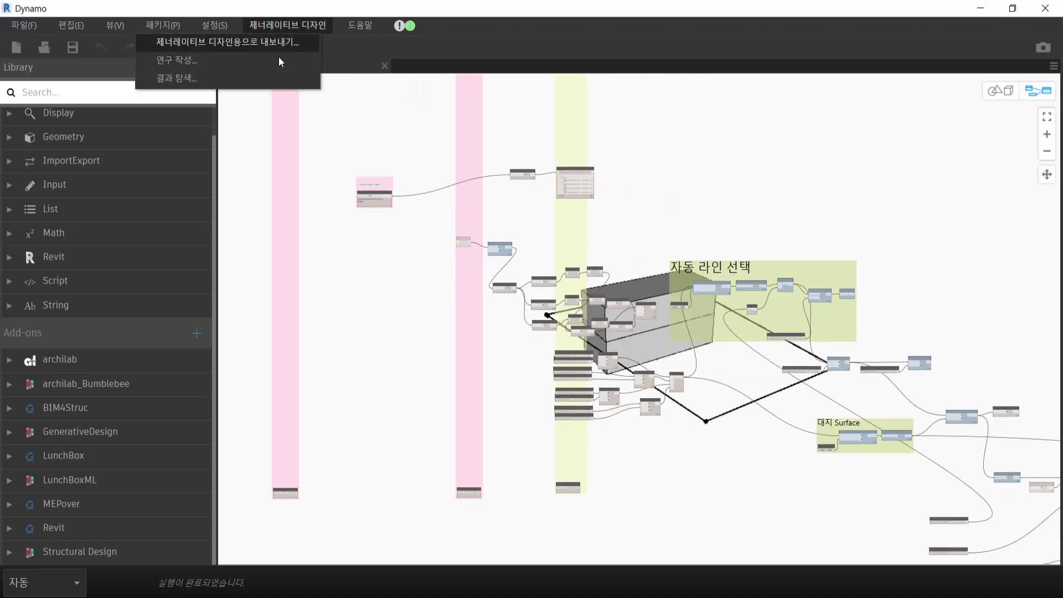
- Open the Generative Design results explorer and browse studies Mass 010 through Mass 006
left_click(286, 78)
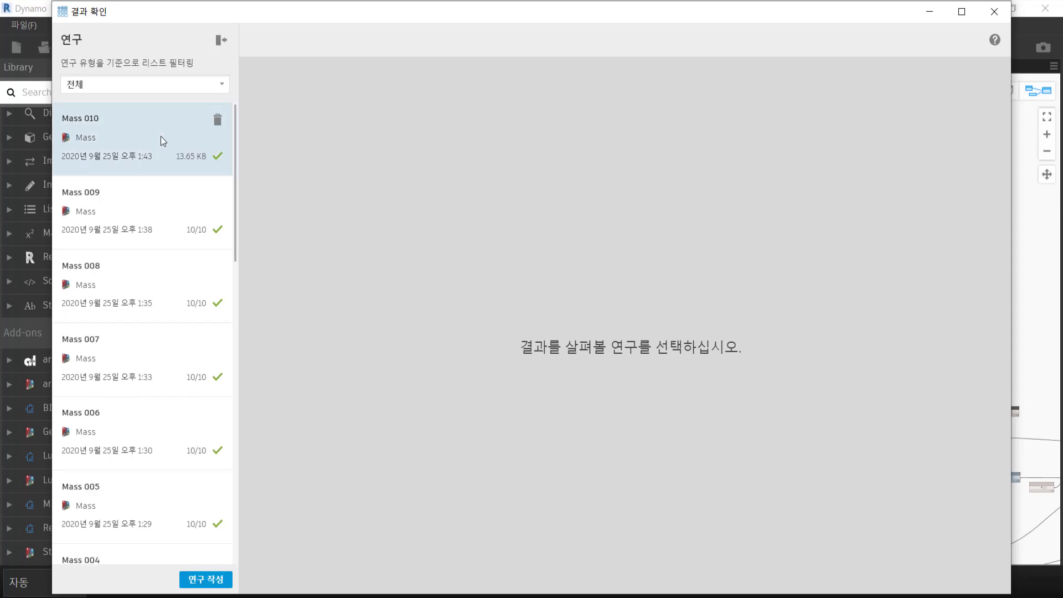
left_click(160, 135)
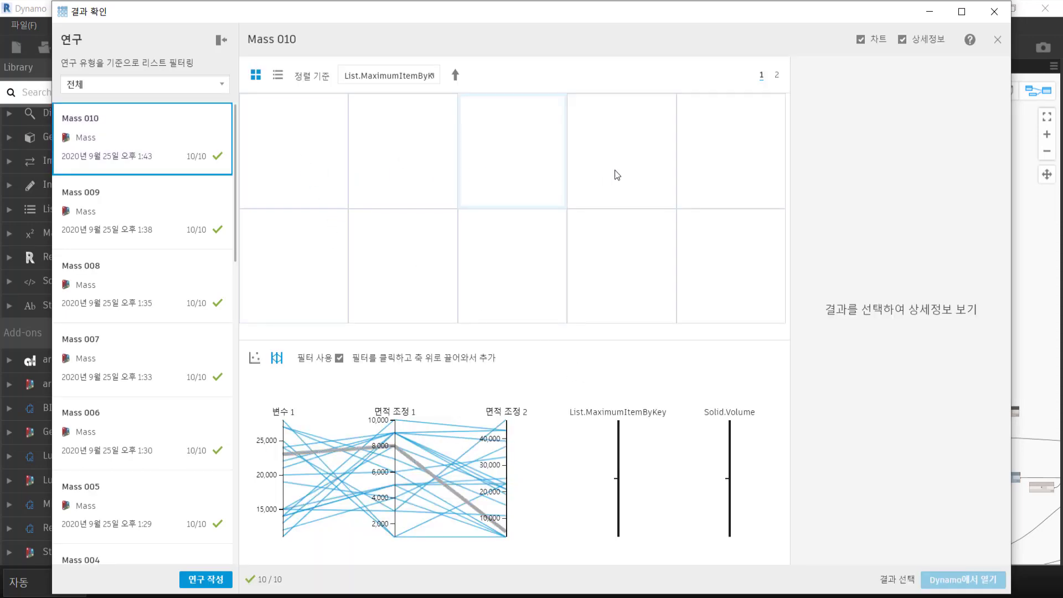
left_click(158, 204)
left_click(144, 281)
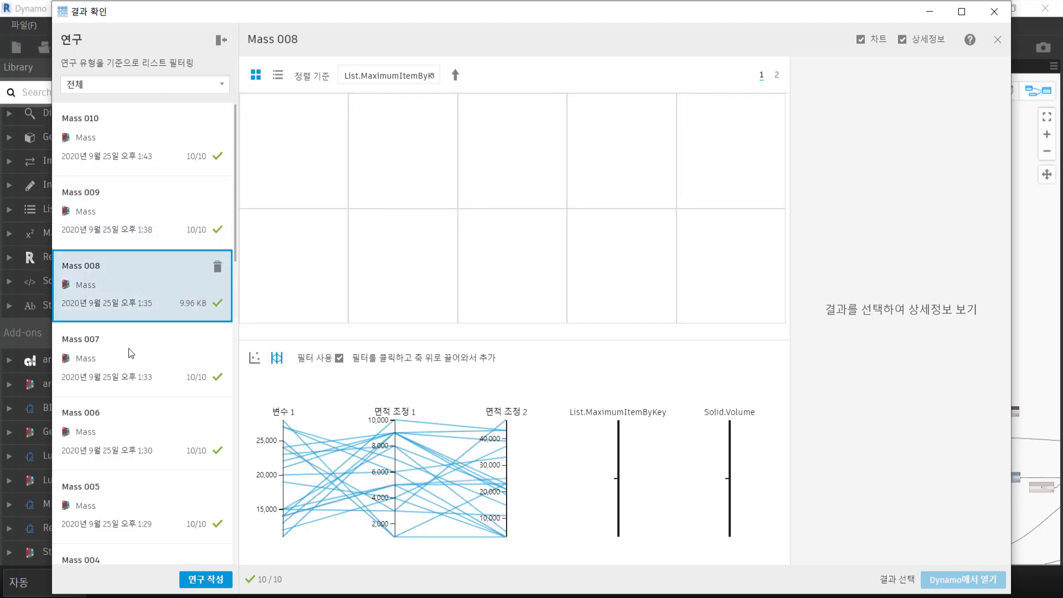
left_click(118, 391)
left_click(126, 438)
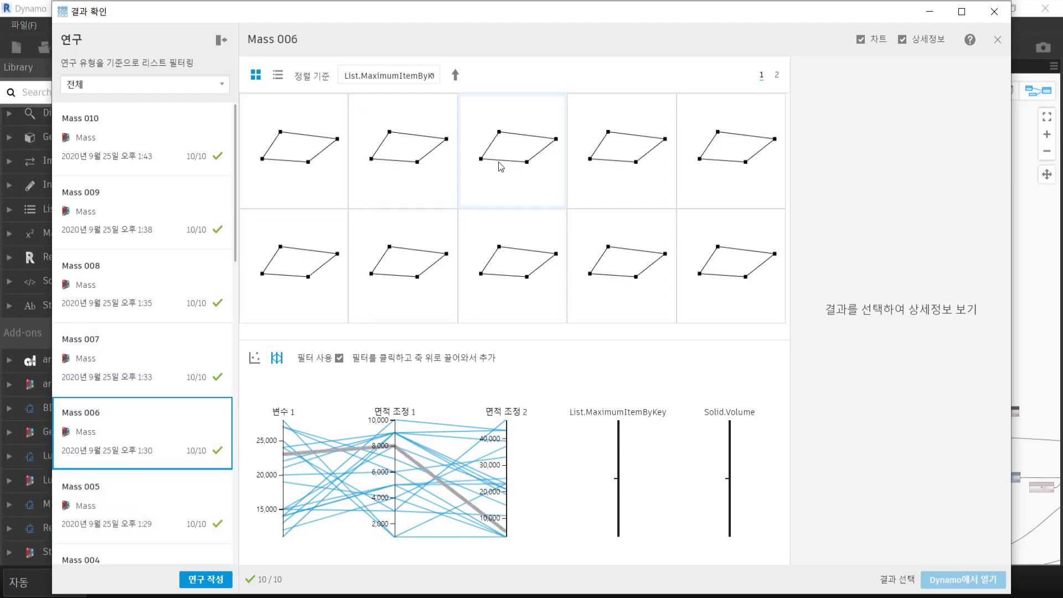
- Inspect and rotate the third Mass 006 outcome, then close the results explorer
left_click(501, 164)
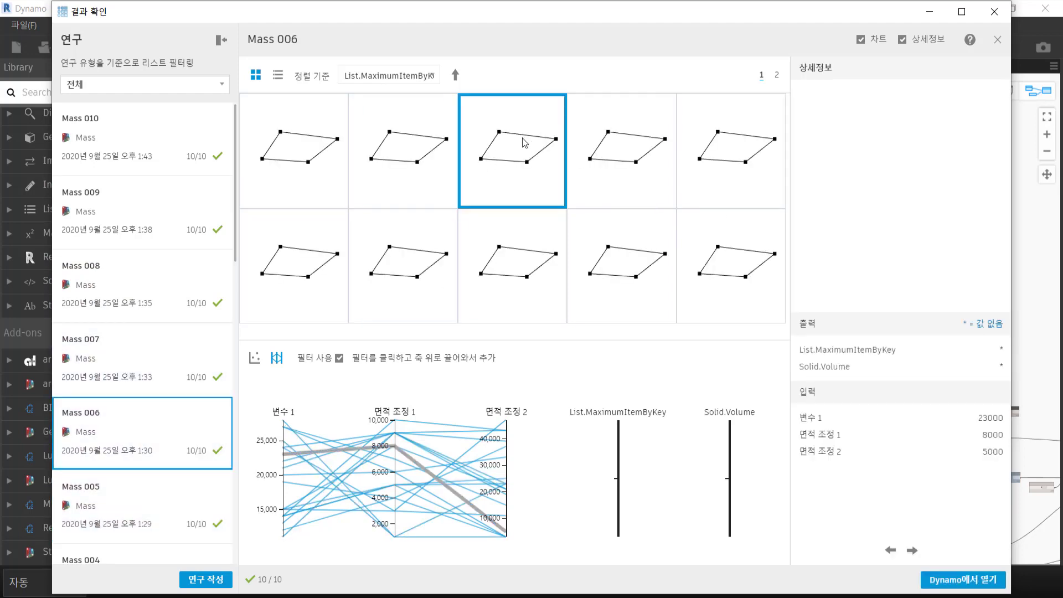
mouse_move(522, 142)
left_mouse_down()
mouse_move(523, 155)
mouse_move(520, 146)
left_mouse_up()
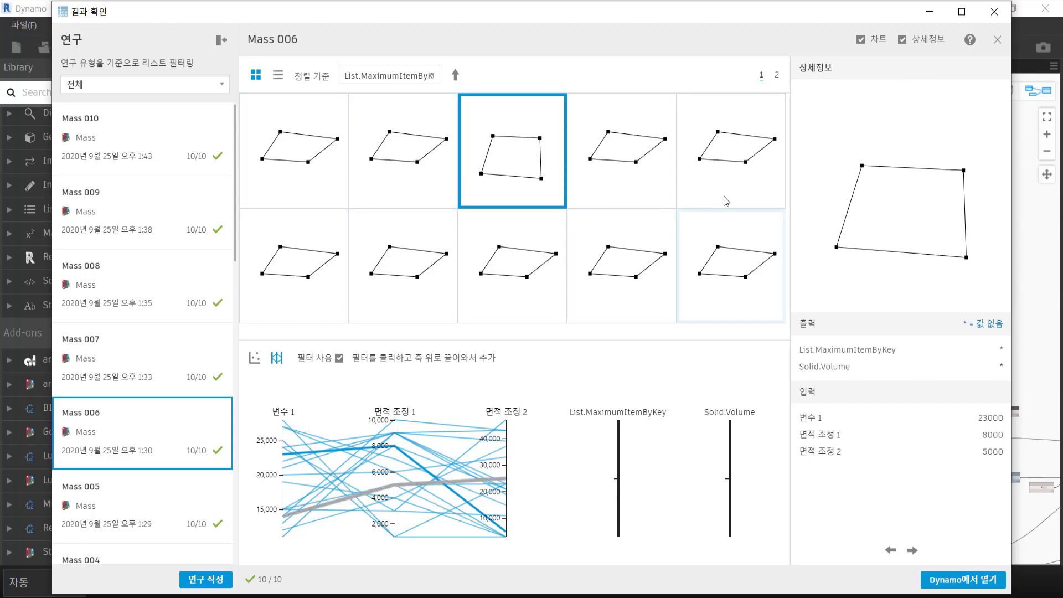
left_click(994, 11)
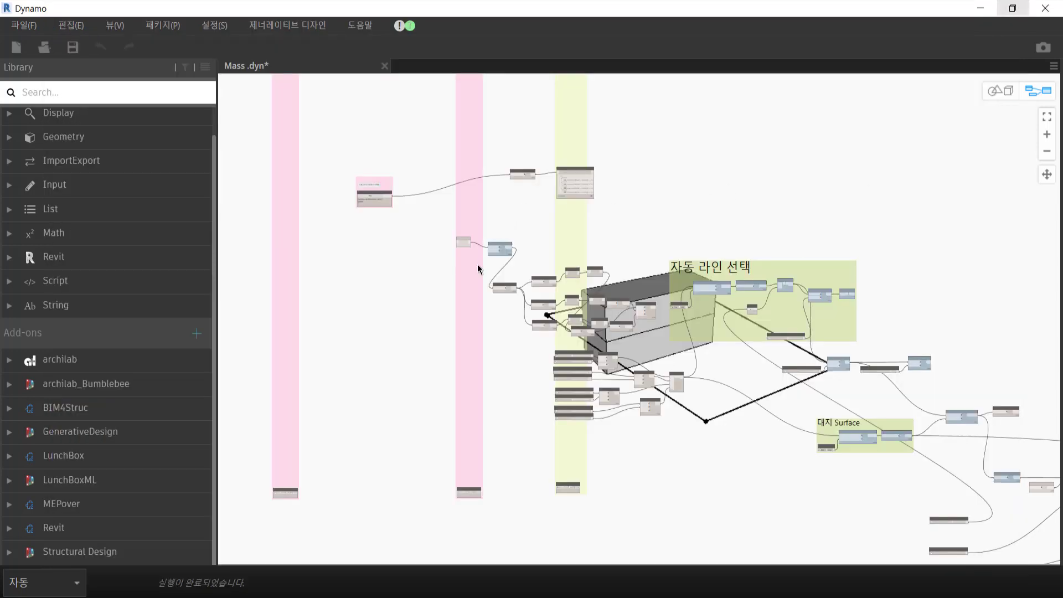
- Close Mass.dyn without saving (아니오) and create a new blank Home workspace
left_click(383, 65)
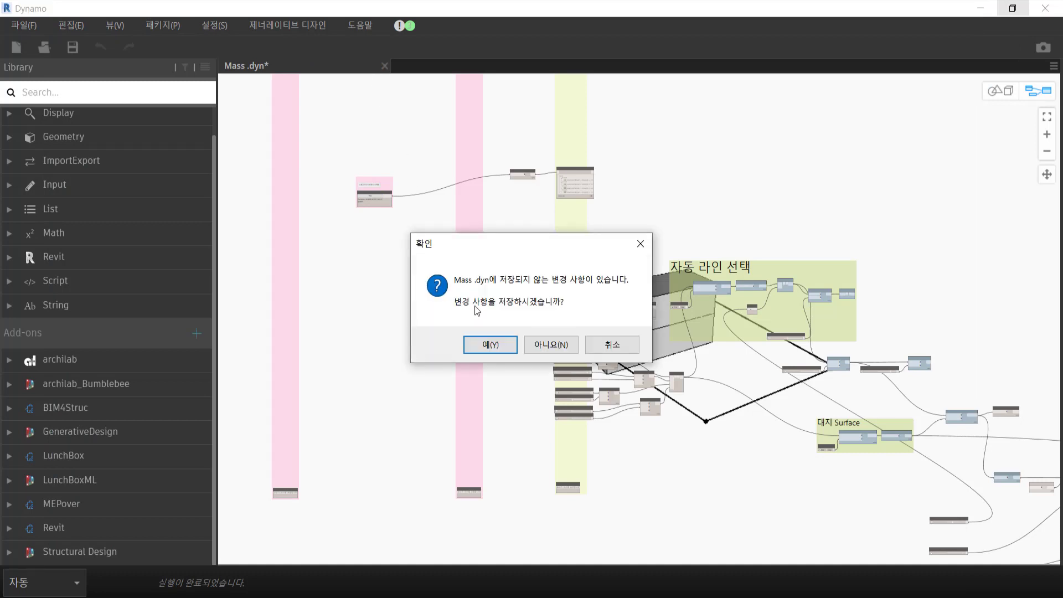
left_click(537, 351)
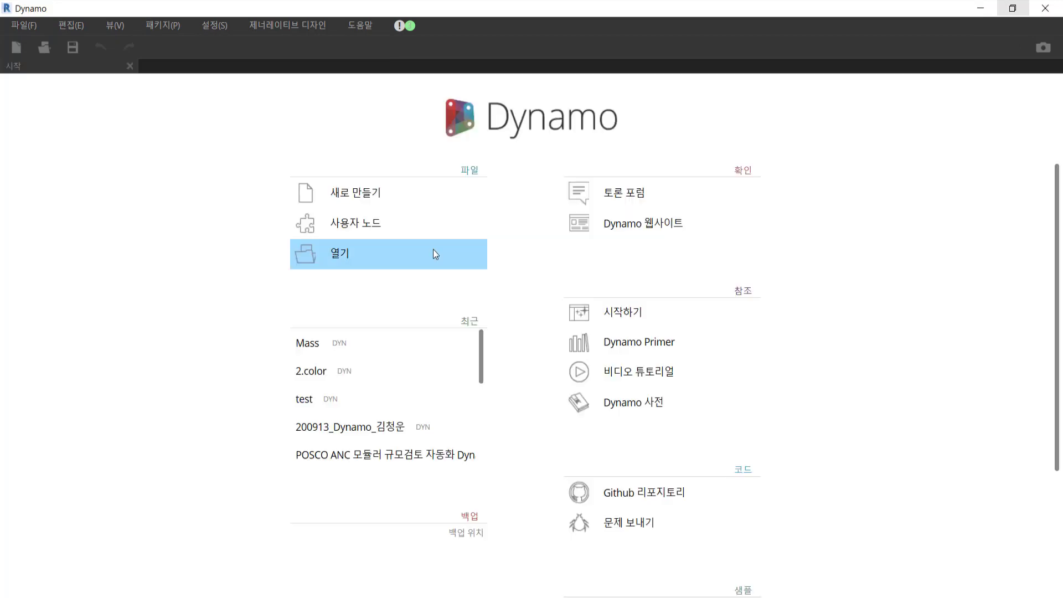
left_click(378, 190)
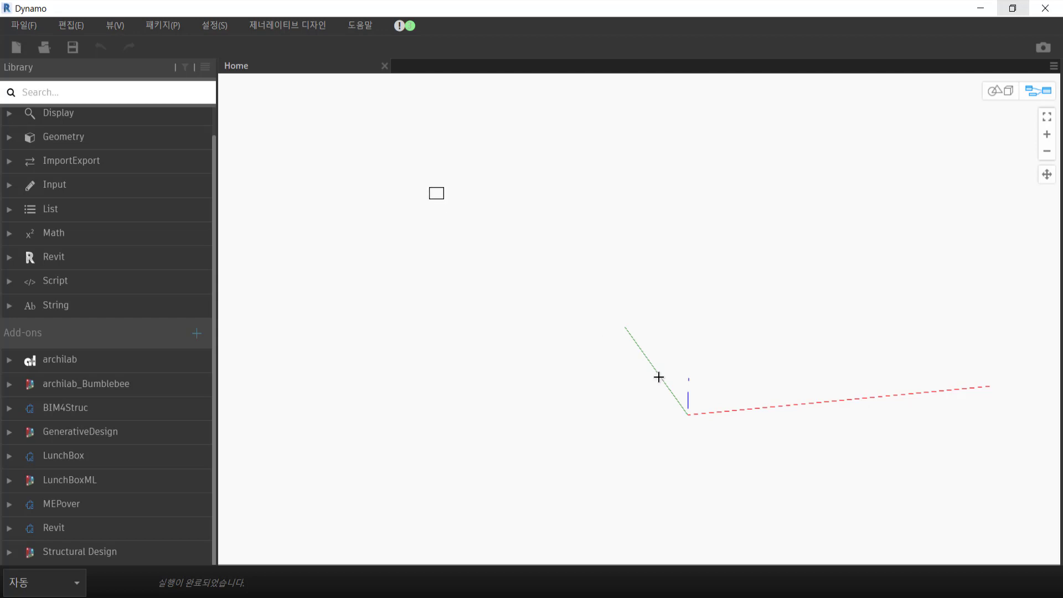
- Search the library for 'Point' and place a Point.ByCoordinates node
left_click_drag(659, 377, 710, 415)
mouse_move(908, 484)
left_mouse_down()
mouse_move(432, 189)
mouse_move(805, 470)
left_mouse_up()
type("P")
type("oint")
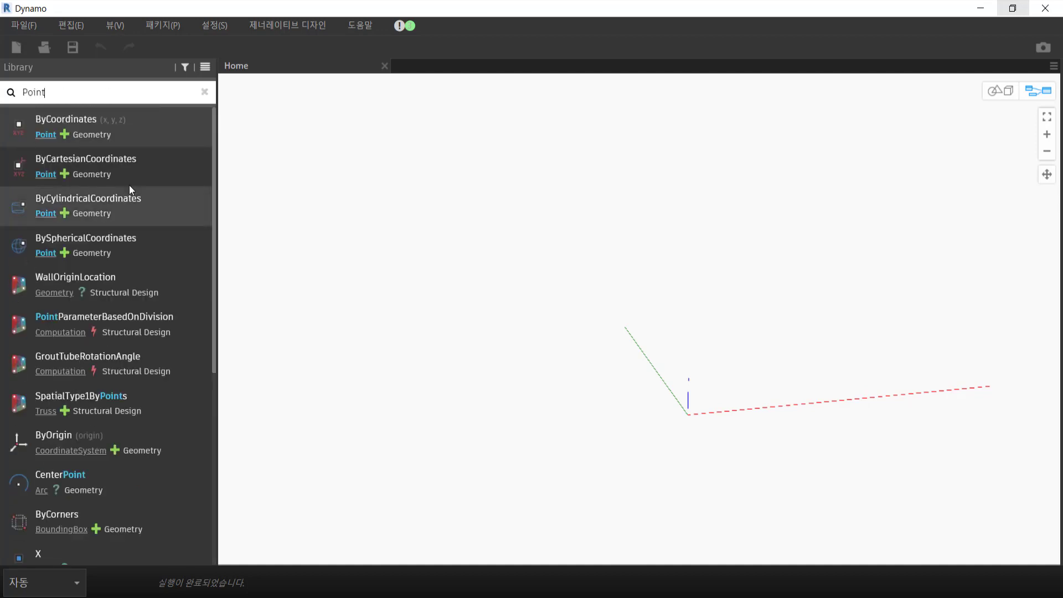
left_click_drag(142, 128, 603, 315)
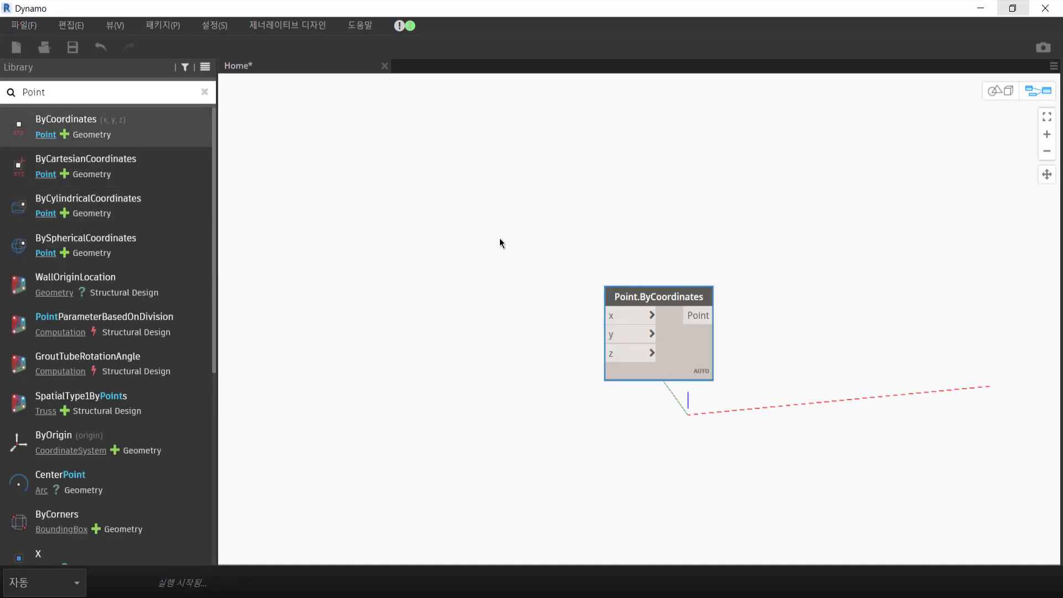
- Copy-paste Point.ByCoordinates into four nodes and arrange them on the canvas
middle_click_drag(498, 239, 322, 88)
key("ctrl+c")
key("ctrl+v")
key("ctrl+v")
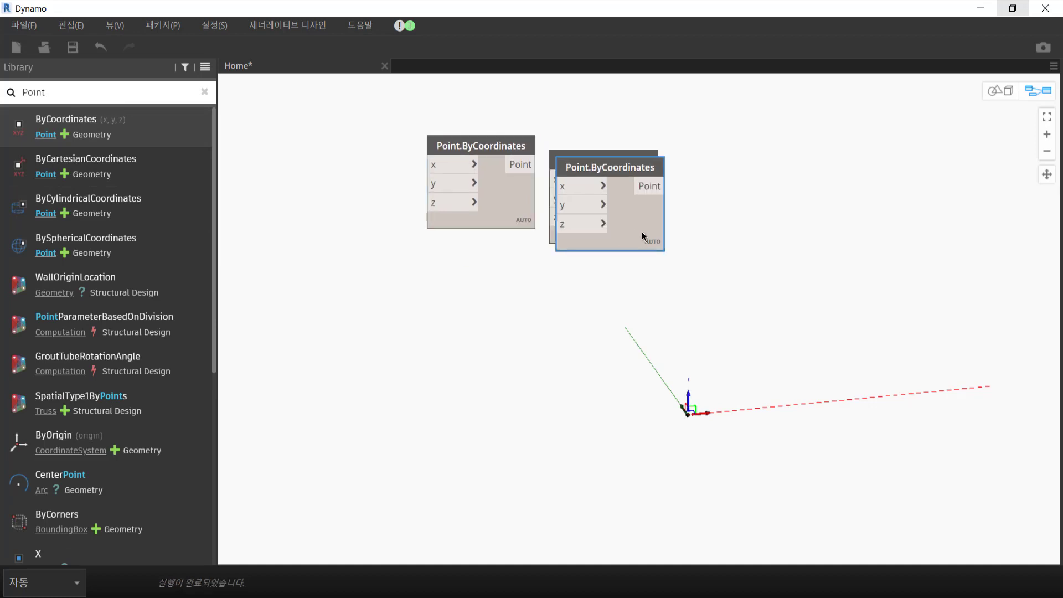
key("ctrl+v")
left_click_drag(627, 237, 479, 318)
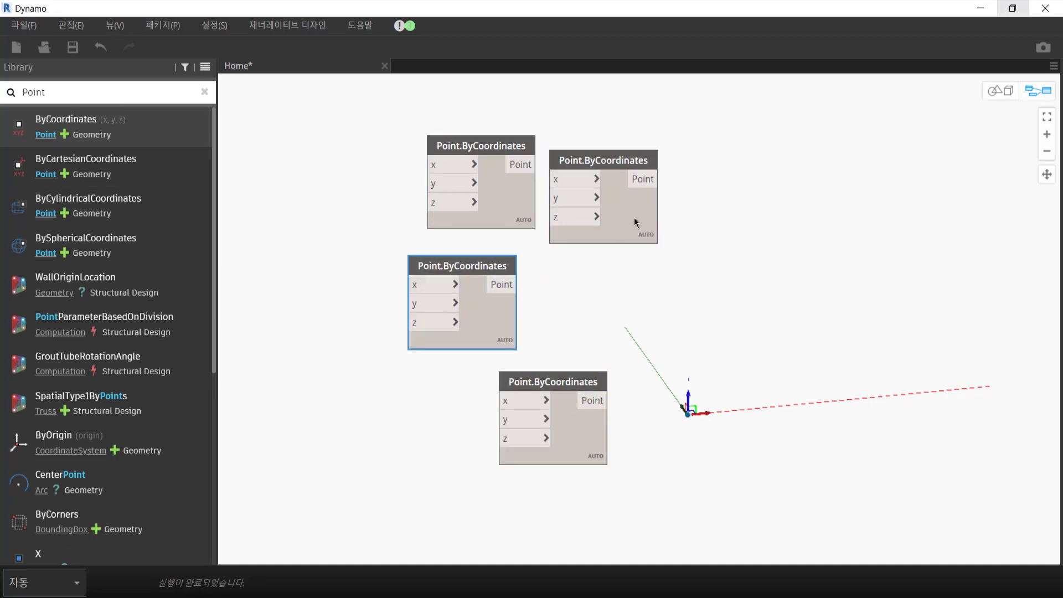
left_click_drag(633, 218, 653, 273)
left_click_drag(527, 204, 527, 203)
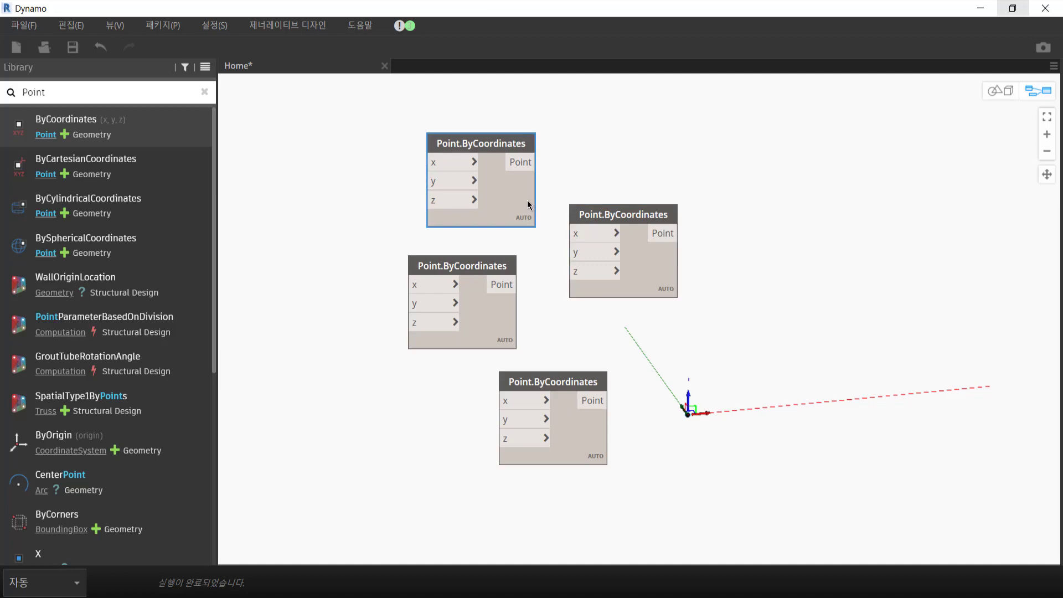
- Drag the top node's point in the 3-D preview to create its Number Slider
key("ctrl+b")
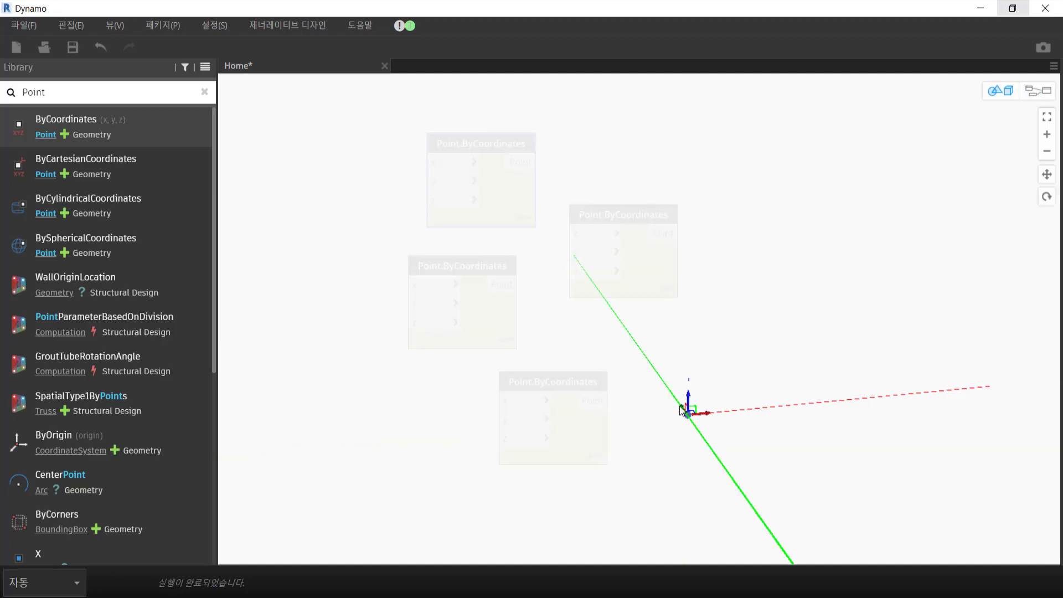
left_click_drag(557, 253, 558, 254)
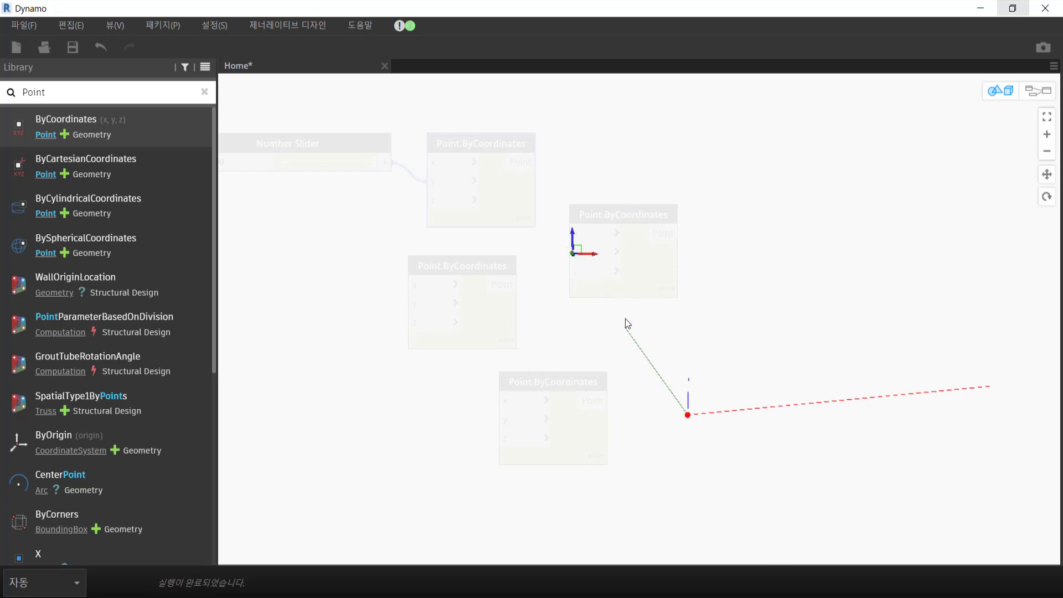
scroll(623, 310, "down", 2)
key("ctrl+b")
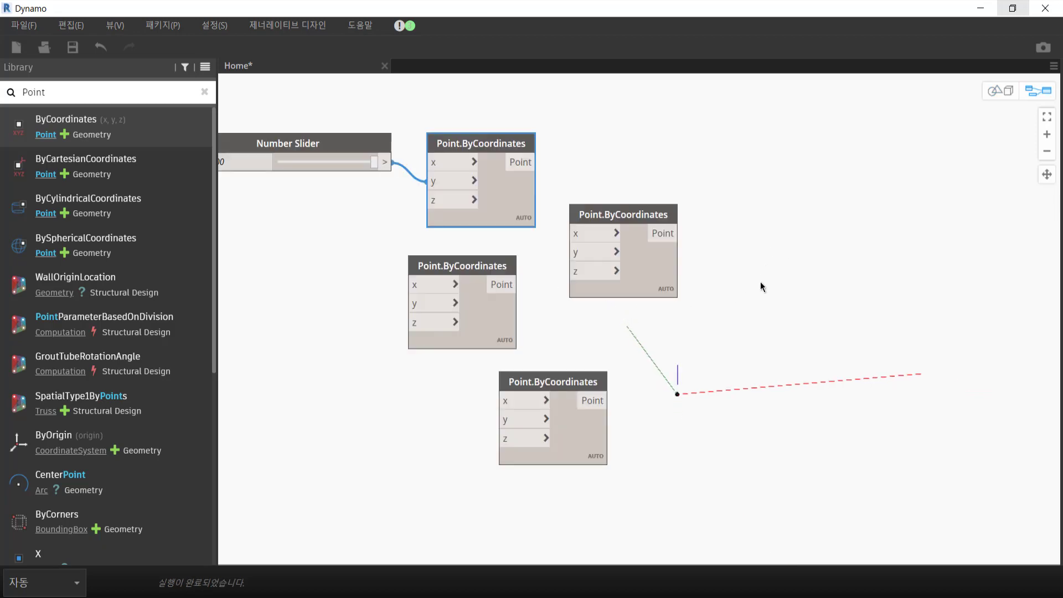
- Move the right and bottom nodes' points in the preview to add their Number Sliders
right_click(557, 292)
left_click(657, 268)
key("ctrl+b")
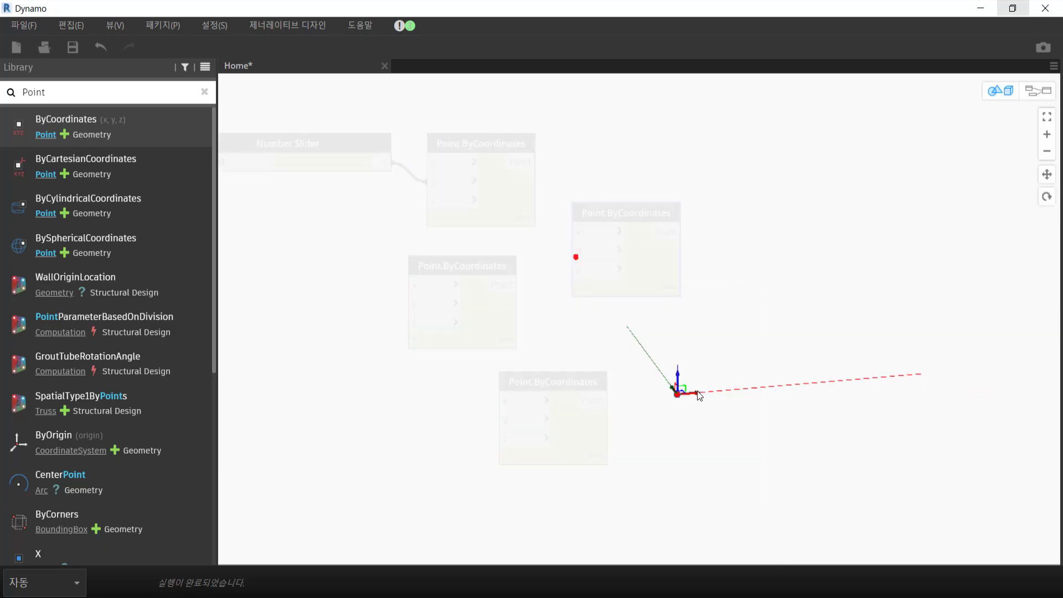
key("ctrl+z")
key("ctrl+b")
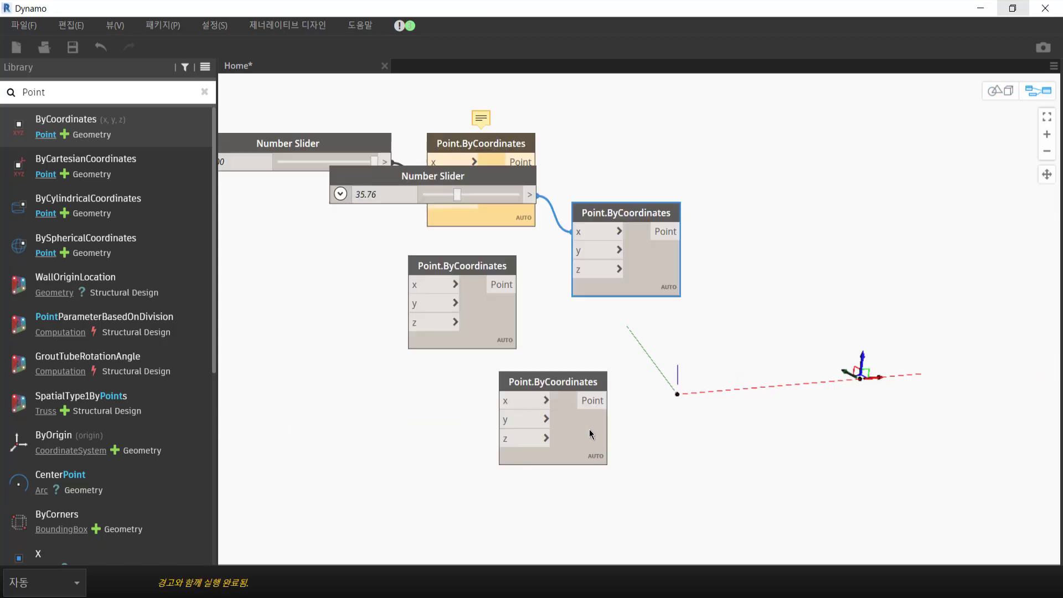
key("ctrl+z")
key("ctrl+b")
key("ctrl+z")
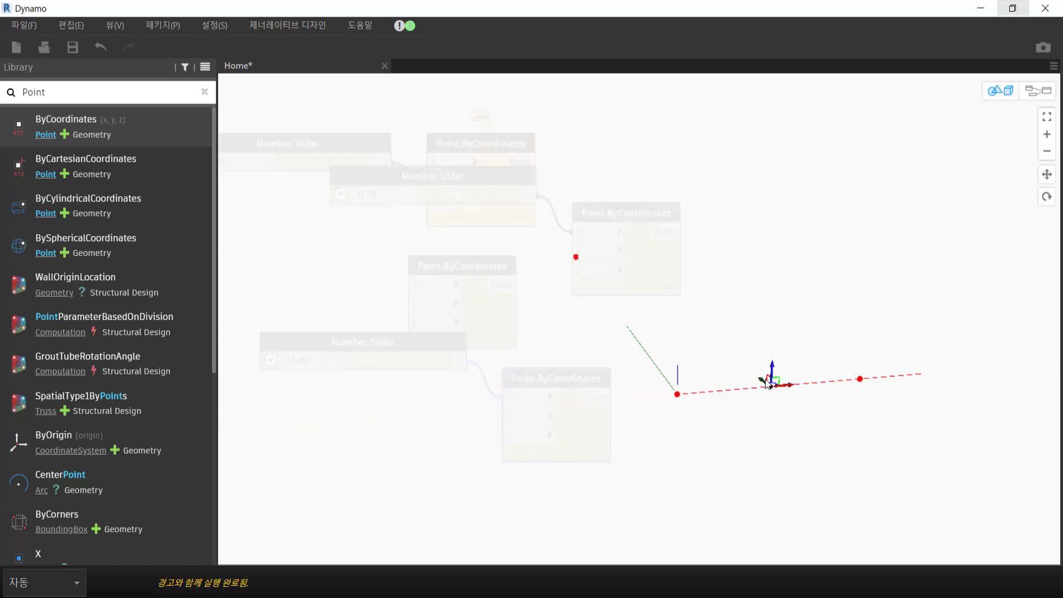
key("ctrl+z")
mouse_move(691, 309)
left_mouse_down()
mouse_move(797, 308)
mouse_move(675, 271)
left_mouse_up()
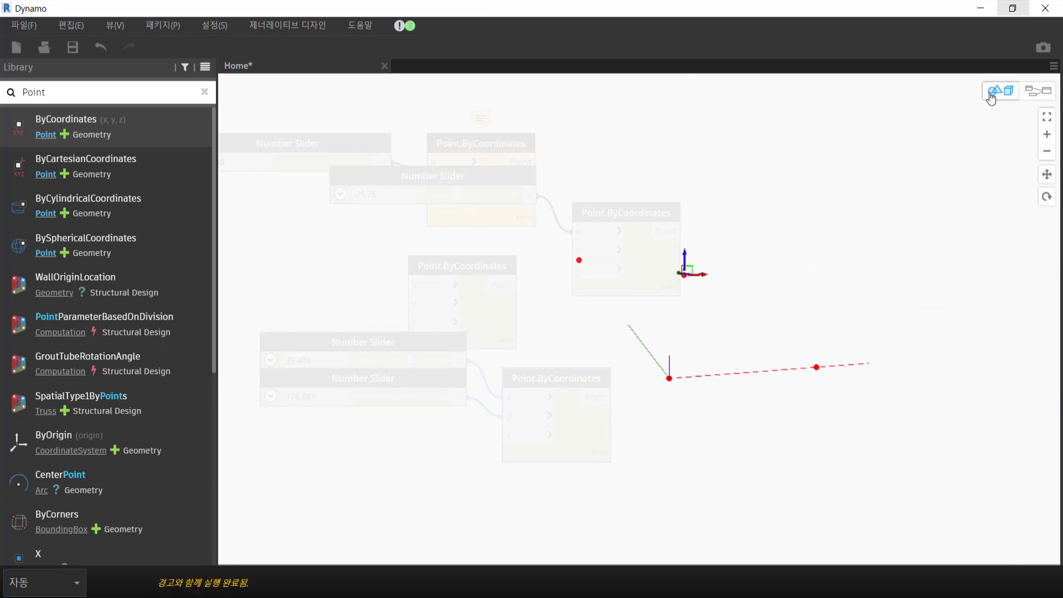
- Orbit the 3-D preview to check the four points
left_click(1038, 90)
right_click(561, 302)
scroll(709, 291, "down", 3)
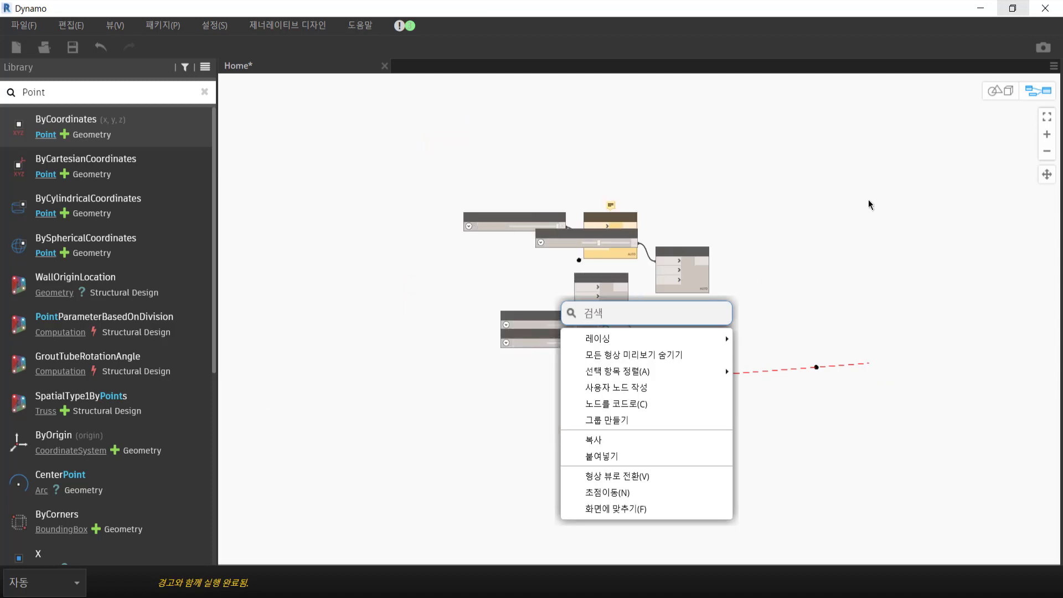
left_click(996, 91)
right_click_drag(776, 263, 930, 280)
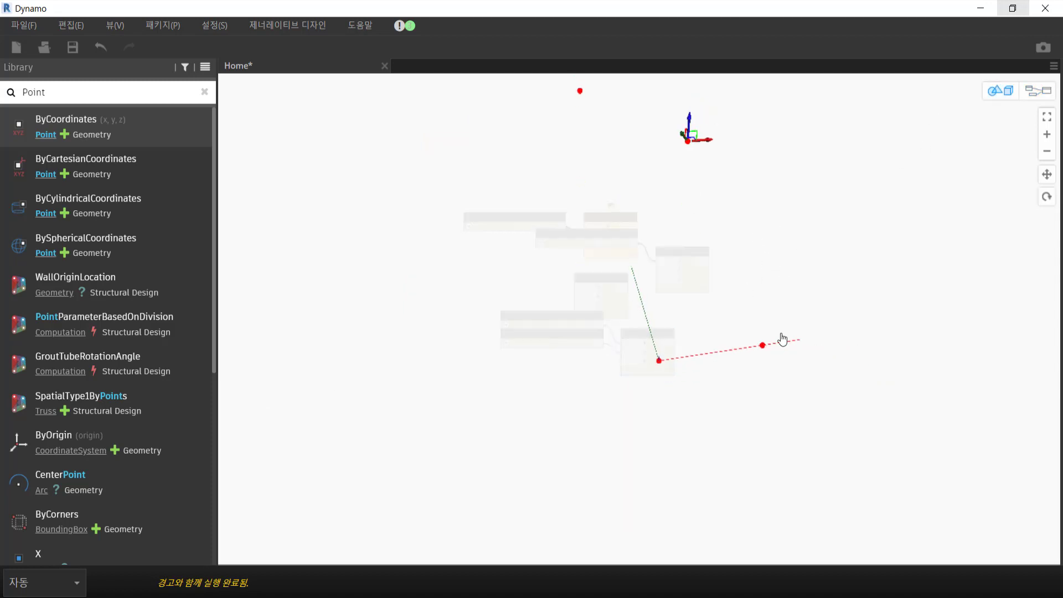
key("ctrl+b")
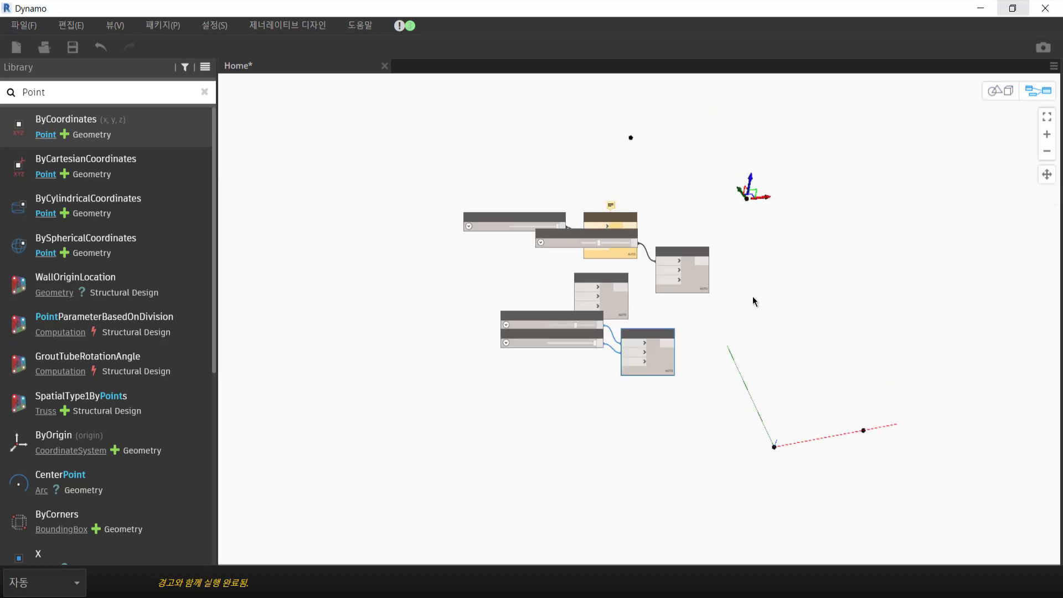
- Add a List.Join node via 'list j' search and expand it to list0–list3 inputs
right_click(753, 297)
type("li")
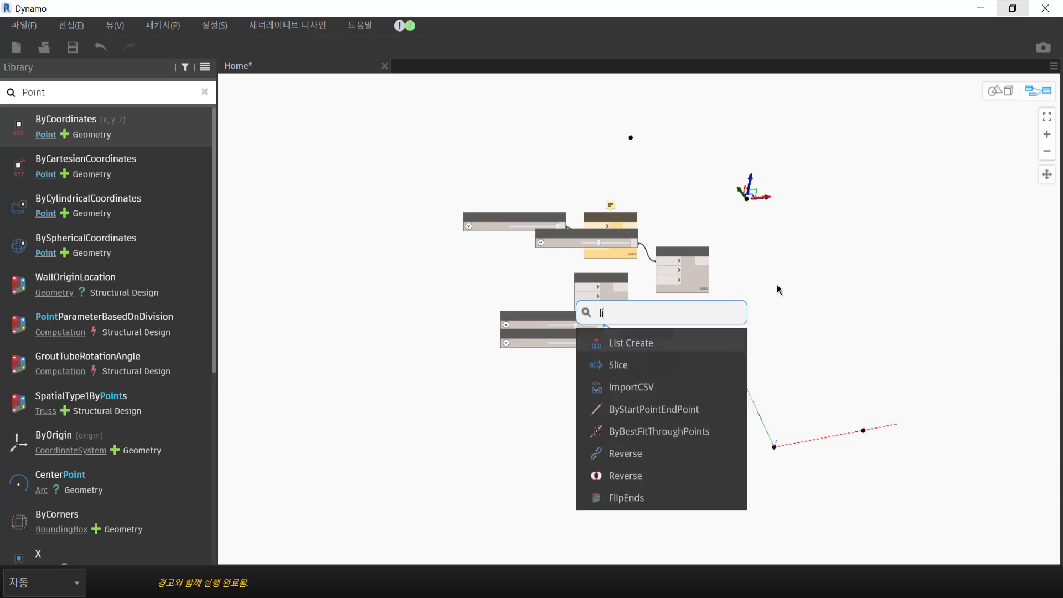
type("st j")
left_click(728, 342)
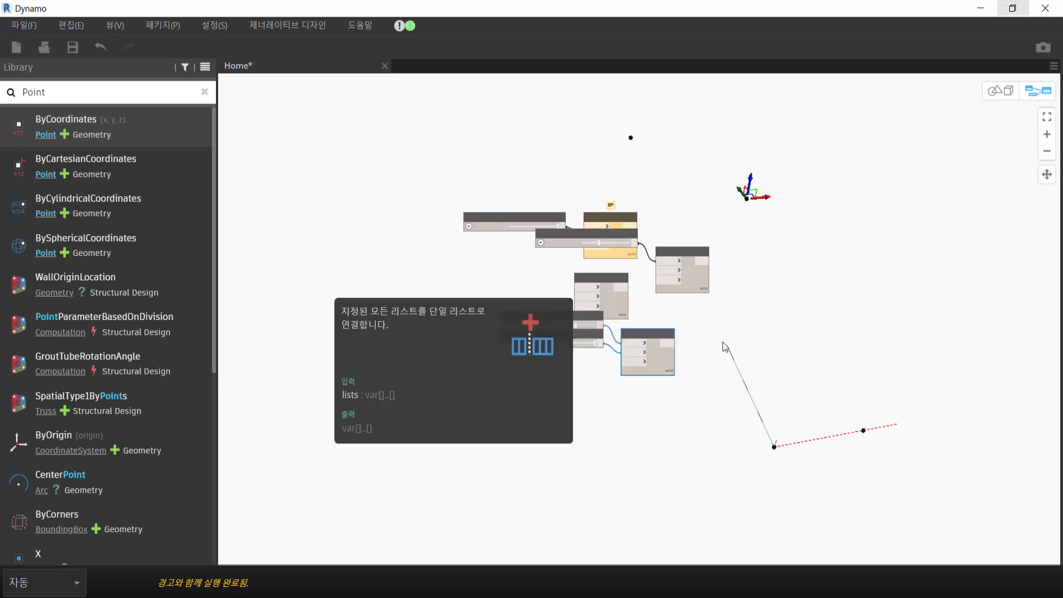
left_click(741, 358)
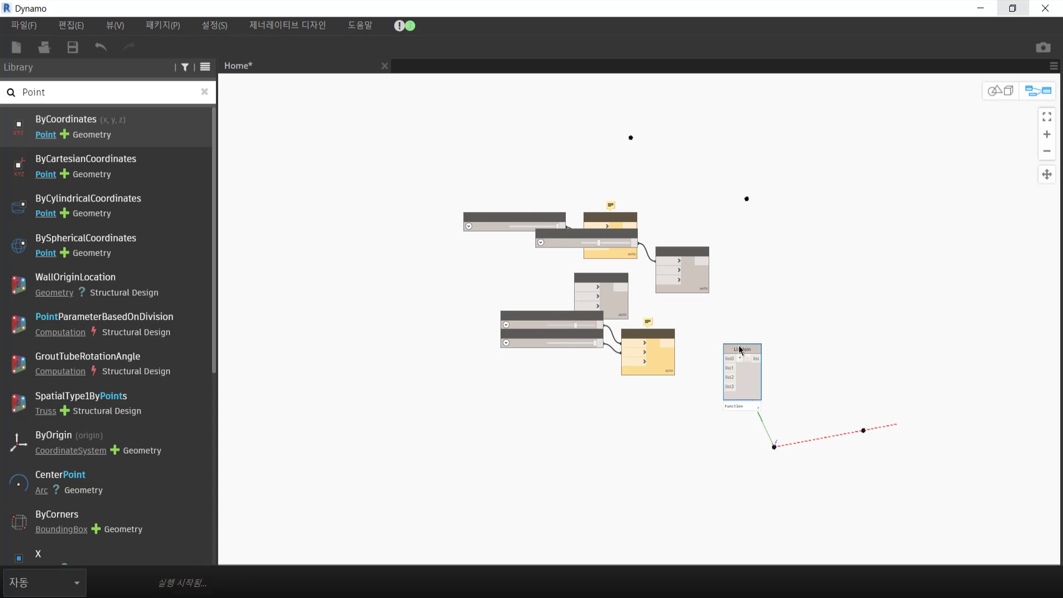
left_click(635, 220)
- Rearrange the point and slider nodes to the left of List.Join
middle_click_drag(635, 220, 531, 227)
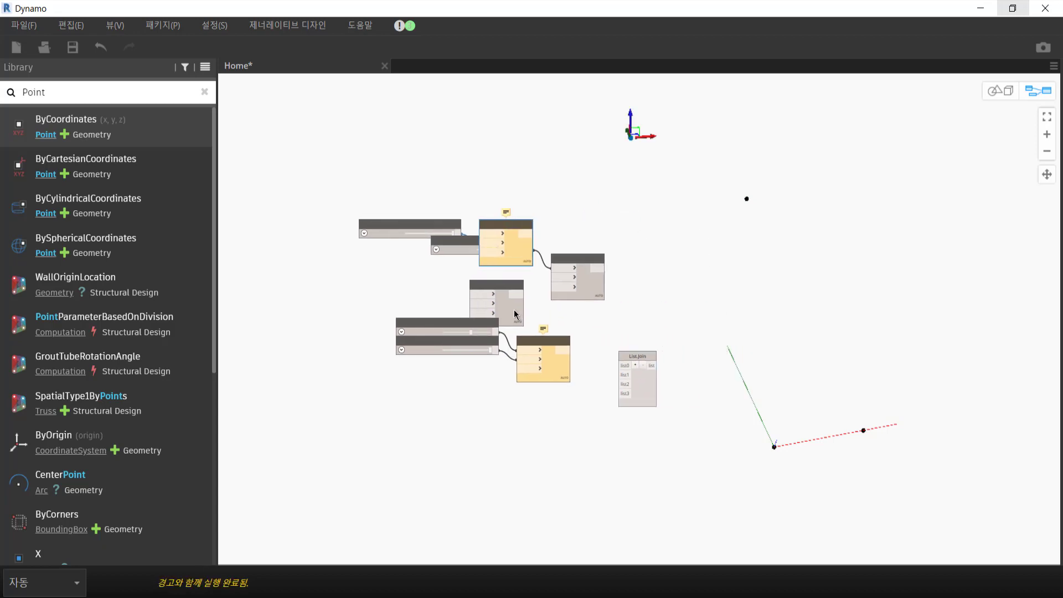
left_click(523, 310)
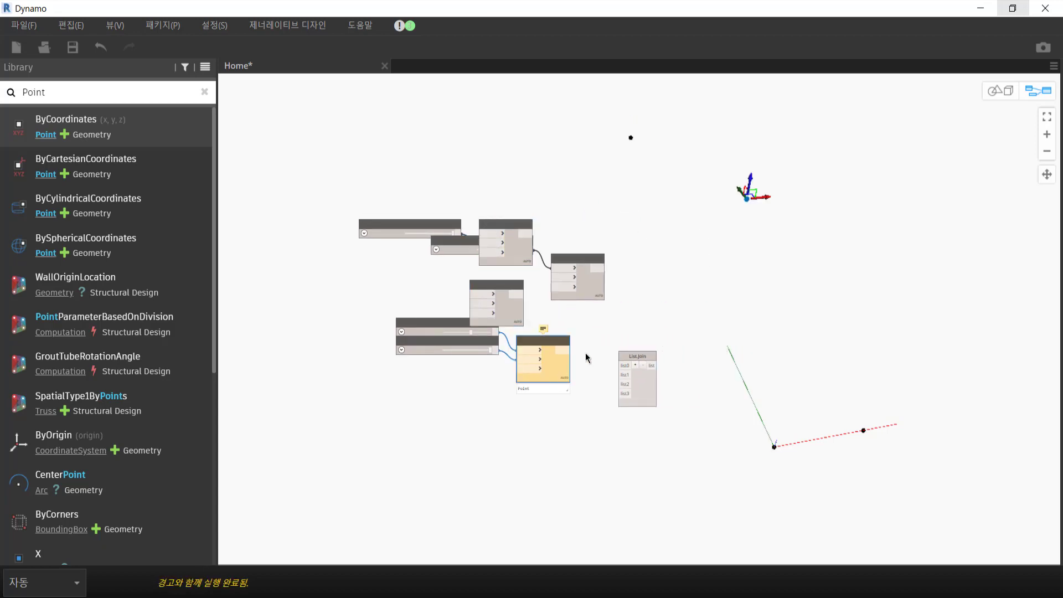
left_click(602, 294)
left_click(559, 378)
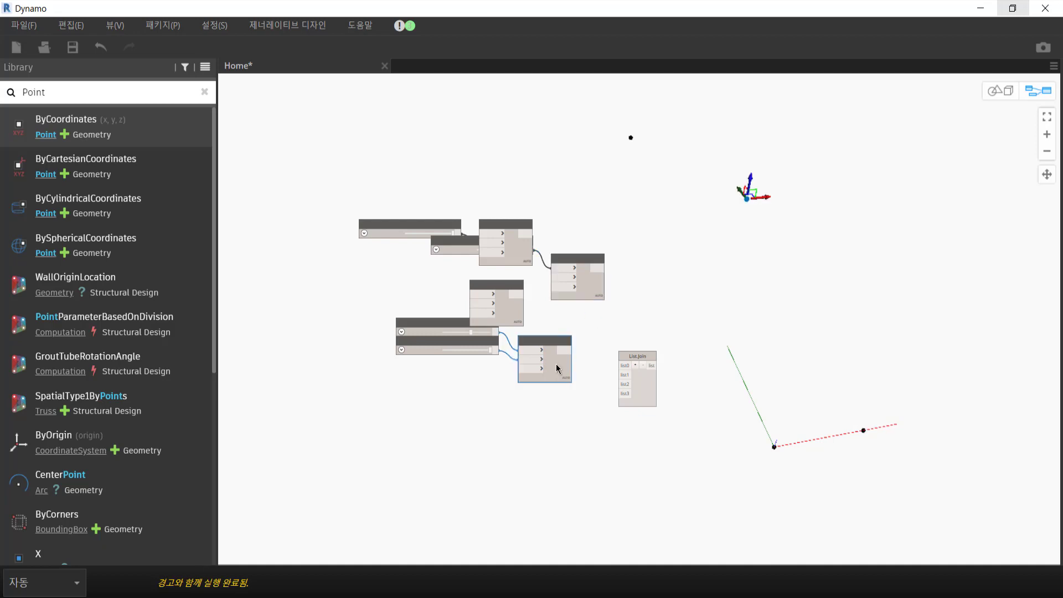
key("ctrl+z")
mouse_move(562, 348)
left_mouse_down()
mouse_move(543, 404)
mouse_move(531, 407)
left_mouse_up()
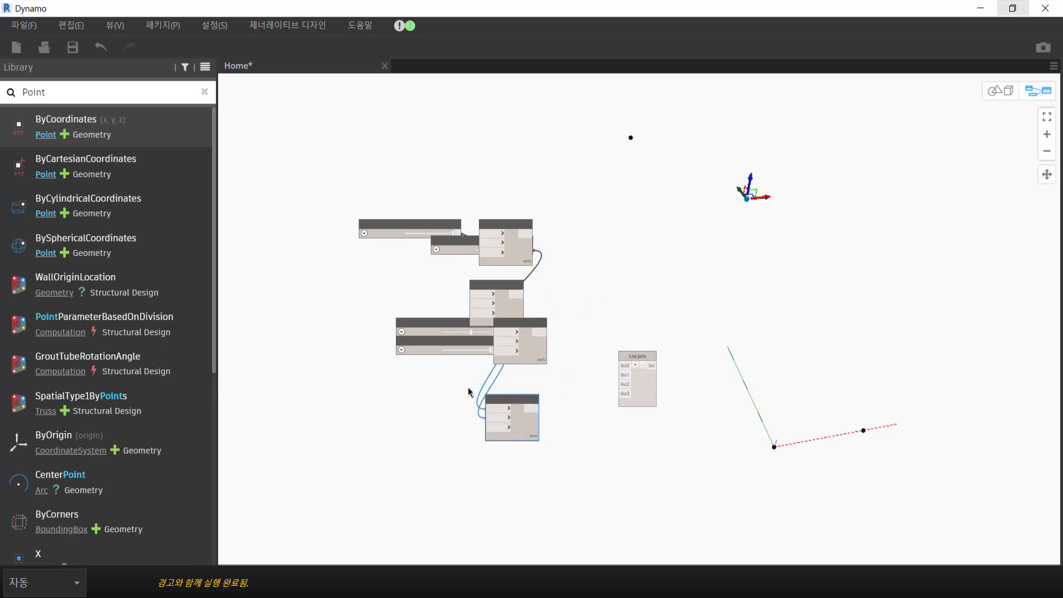
mouse_move(468, 392)
left_mouse_down()
mouse_move(420, 319)
mouse_move(377, 313)
left_mouse_up()
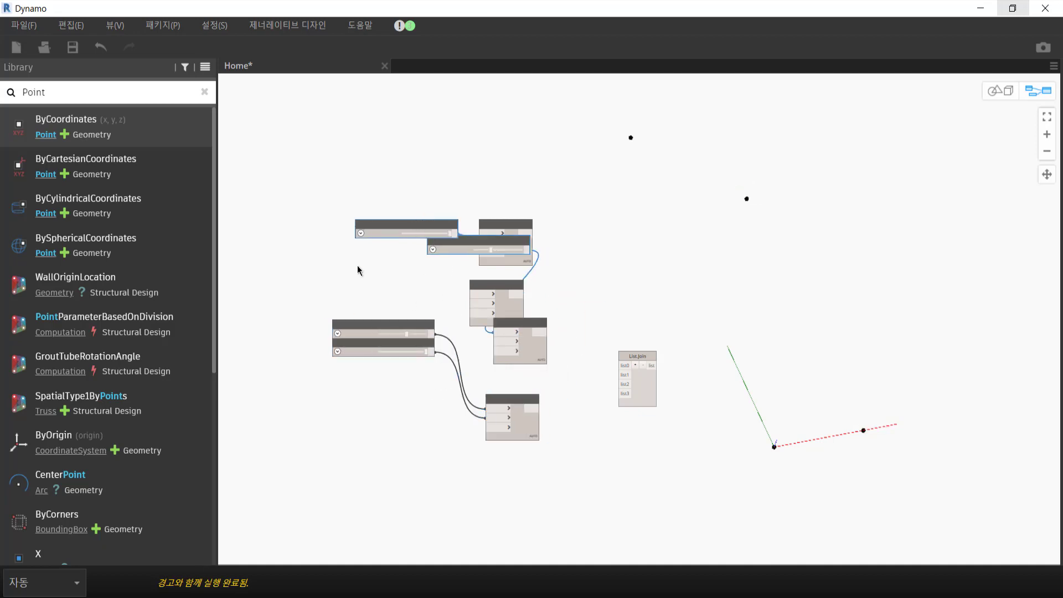
left_click_drag(429, 230, 347, 298)
left_click_drag(533, 351, 519, 377)
- Wire the four Point.ByCoordinates outputs into List.Join list0, list1, list2 and list3
mouse_move(533, 234)
left_mouse_down()
mouse_move(576, 327)
mouse_move(621, 369)
left_mouse_up()
left_click(620, 366)
left_click(523, 295)
left_click(620, 375)
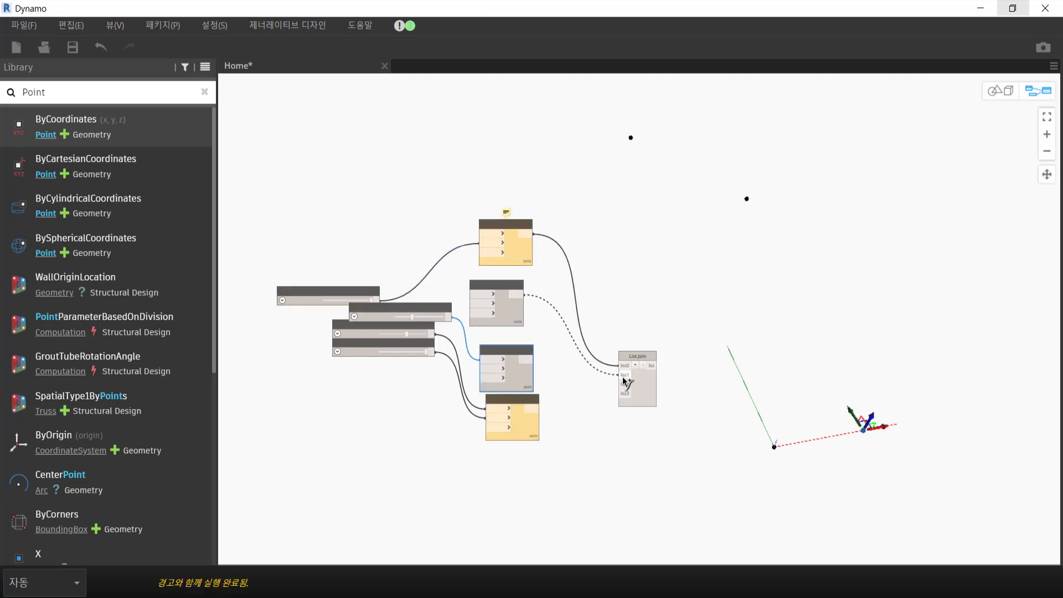
left_click(533, 360)
left_click(620, 384)
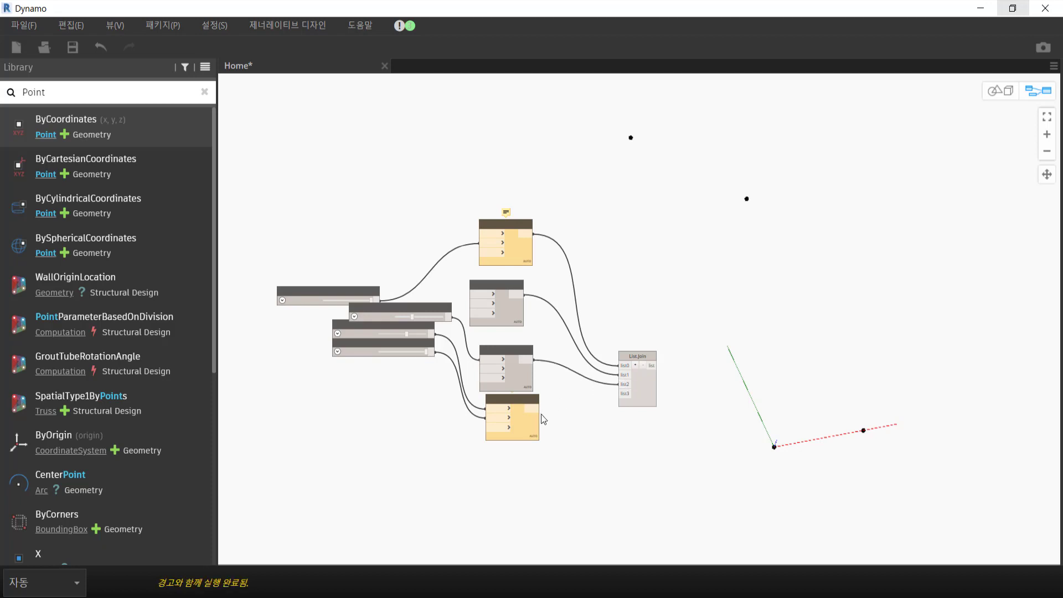
left_click(534, 408)
left_click(620, 393)
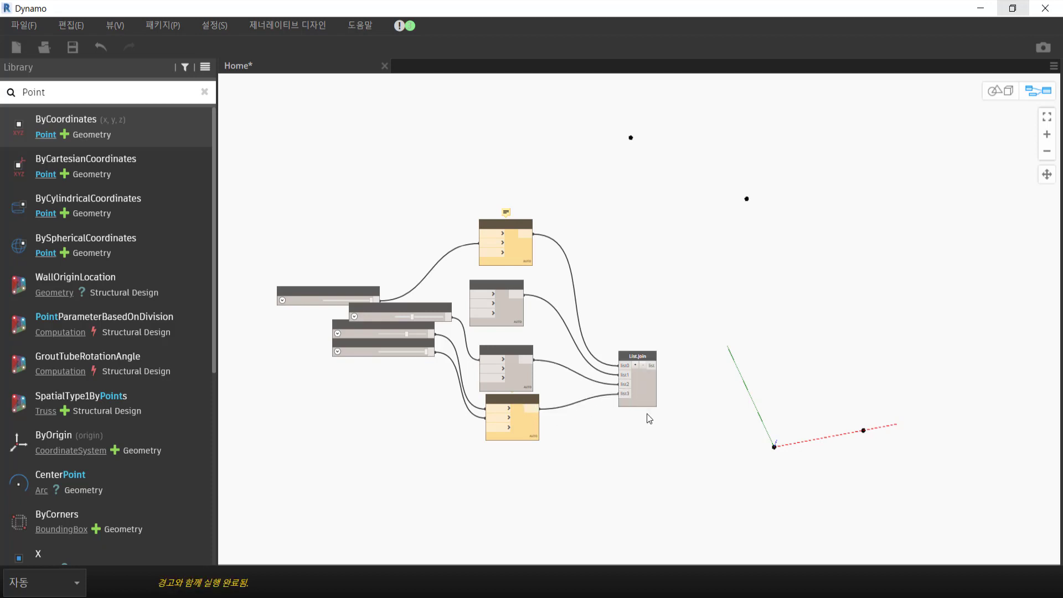
left_click(649, 397)
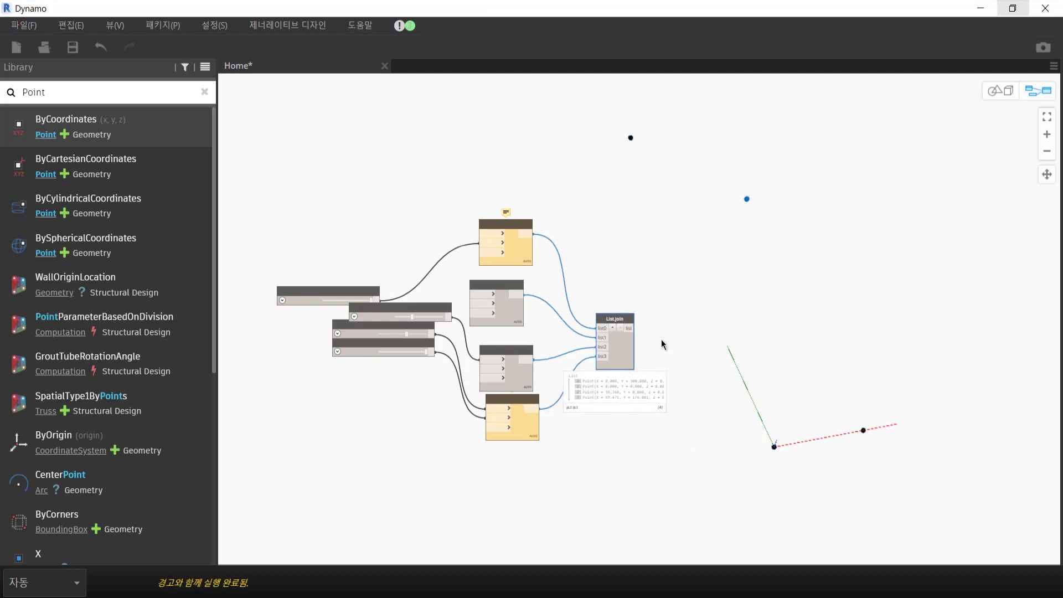
- Switch the library to its category tree, collapse Points, and expand Geometry > Curves
scroll(661, 340, "up", 3)
middle_click_drag(662, 288, 389, 254)
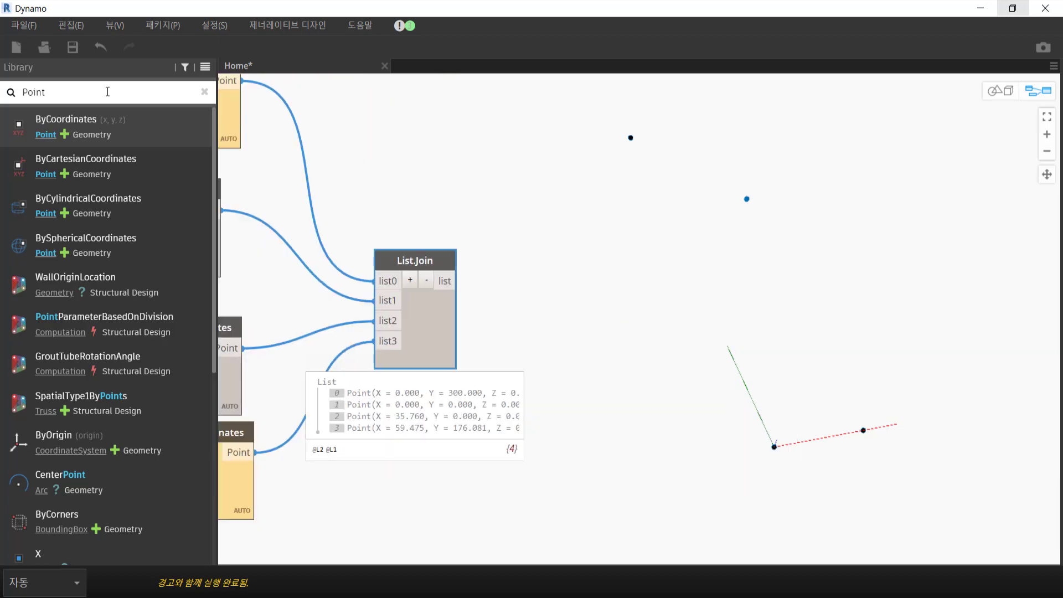
scroll(106, 330, "down", 5)
scroll(114, 329, "down", 3)
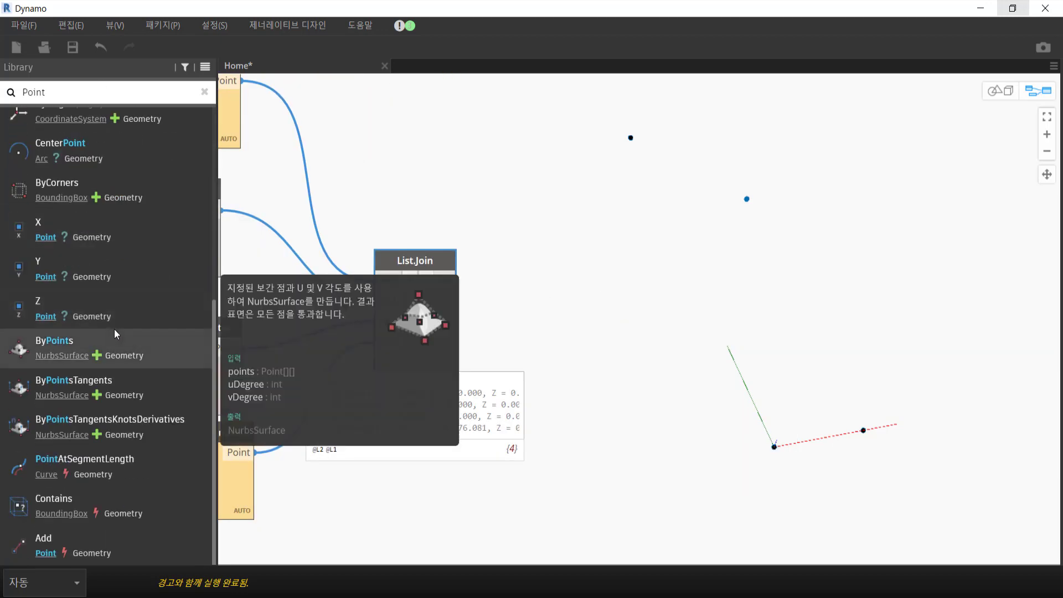
scroll(72, 260, "up", 8)
left_click(45, 173)
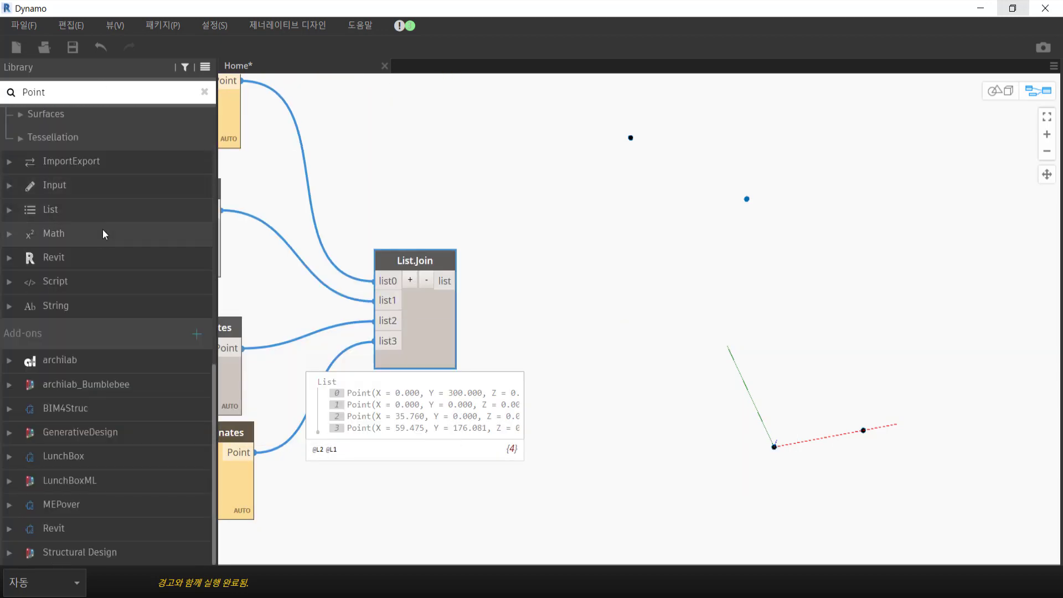
scroll(138, 249, "up", 5)
scroll(155, 307, "up", 2)
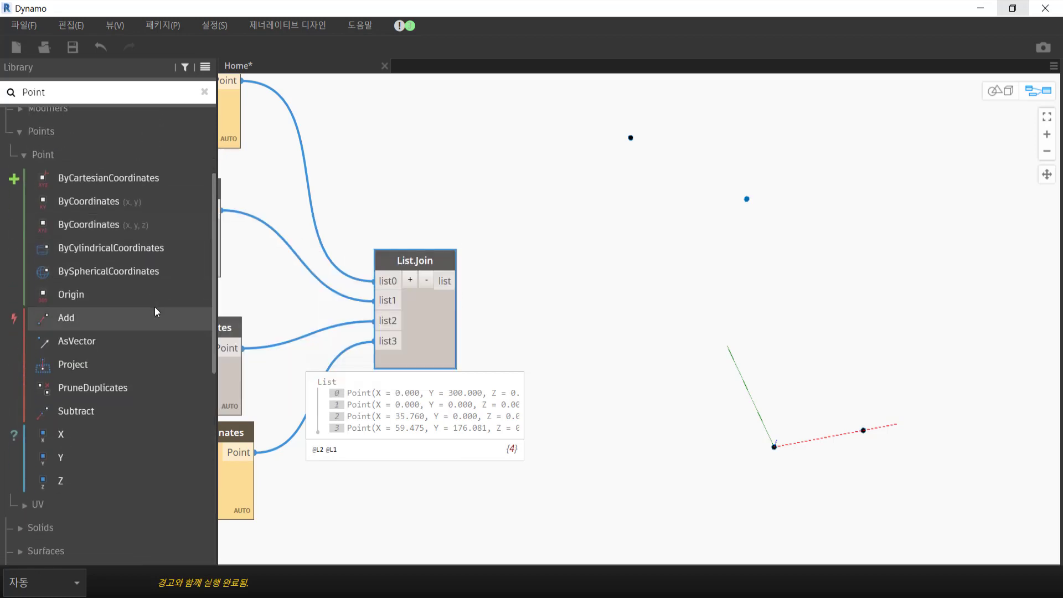
scroll(154, 308, "up", 2)
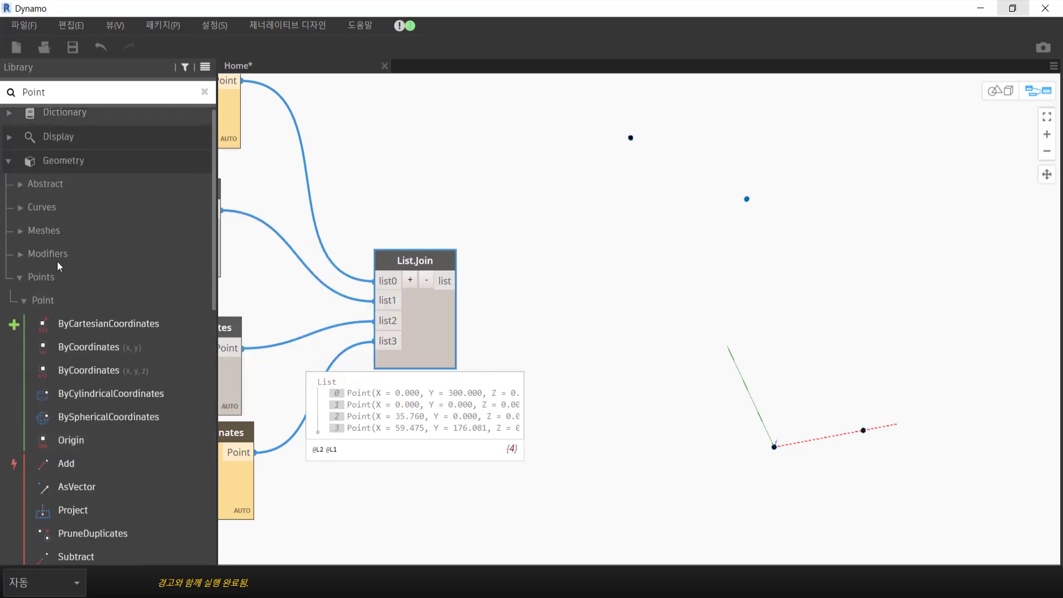
left_click(20, 278)
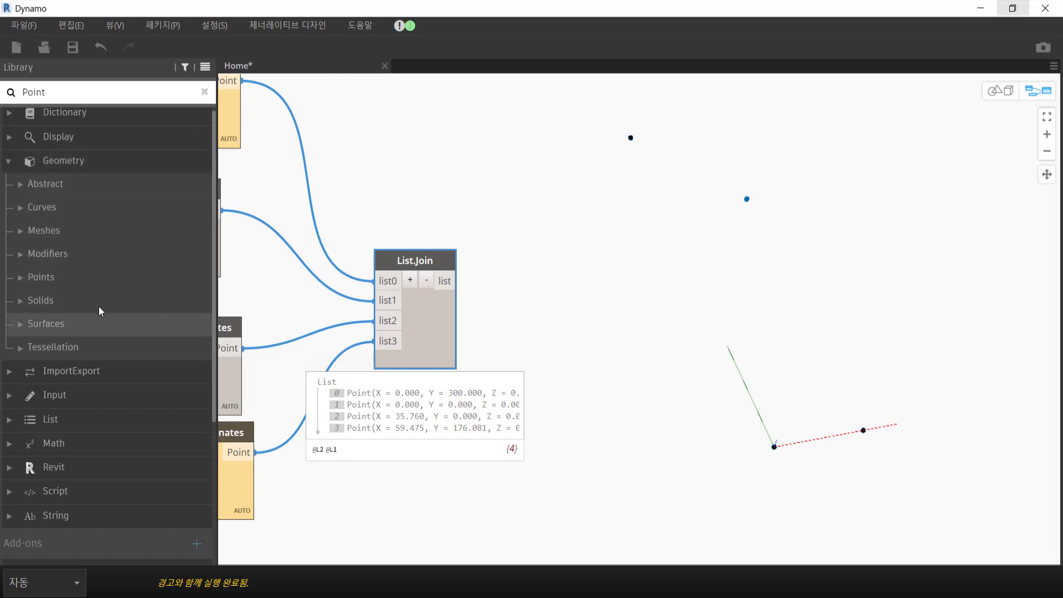
left_click(124, 211)
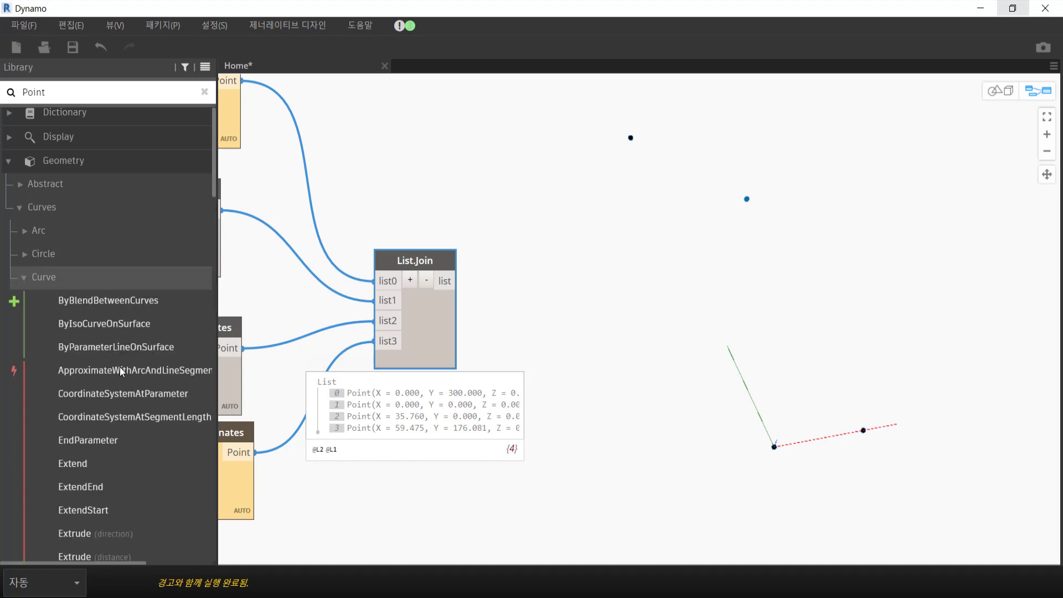
- Scroll through the Curve node entries, then select the old search text
scroll(129, 359, "down", 3)
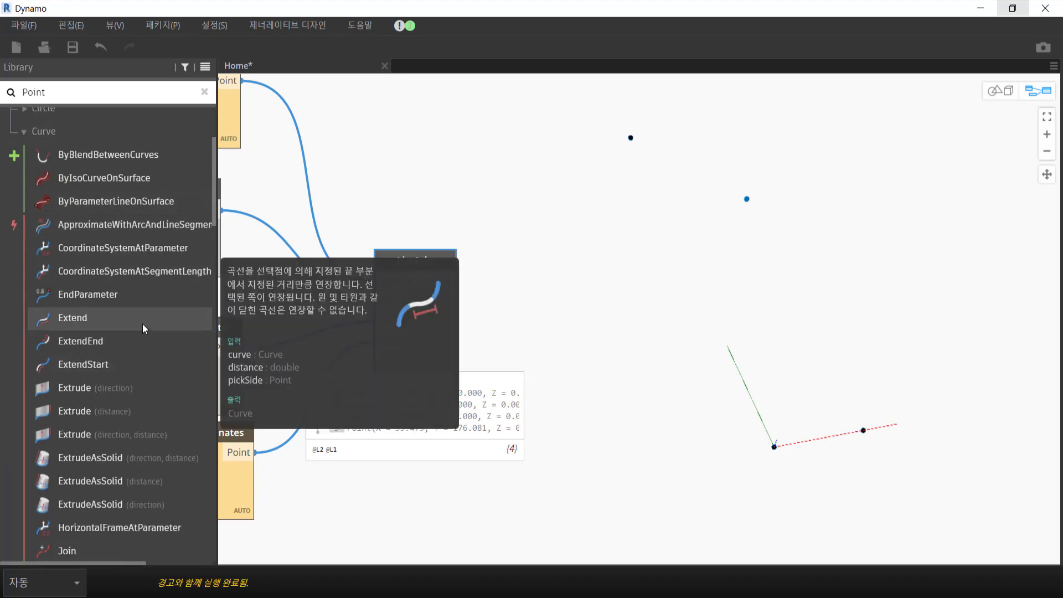
scroll(142, 332, "down", 2)
scroll(136, 376, "down", 3)
scroll(136, 353, "down", 1)
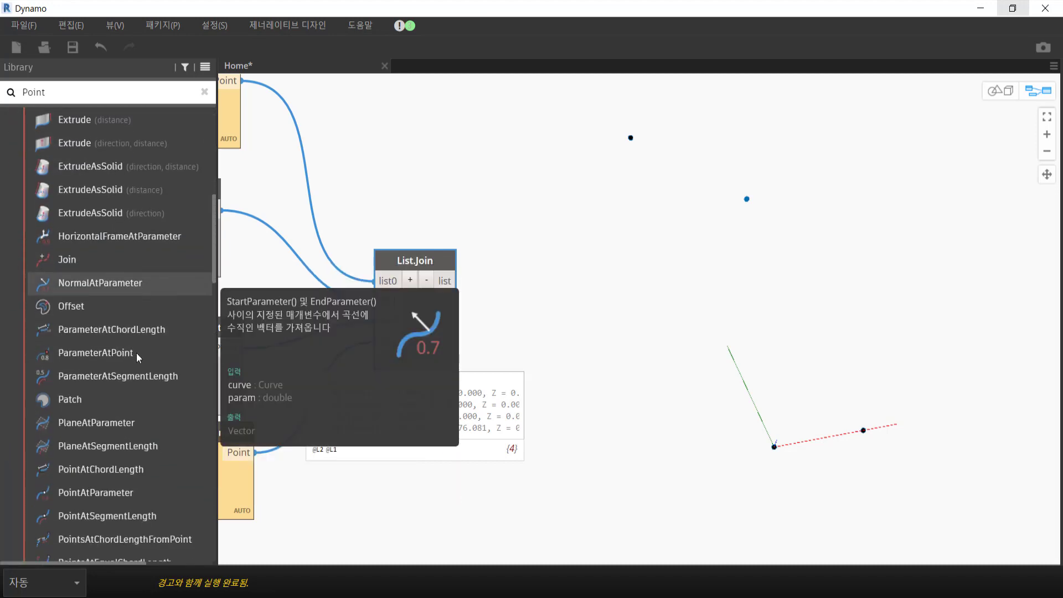
scroll(136, 353, "down", 2)
scroll(136, 353, "down", 2)
scroll(136, 353, "down", 2)
scroll(136, 353, "down", 1)
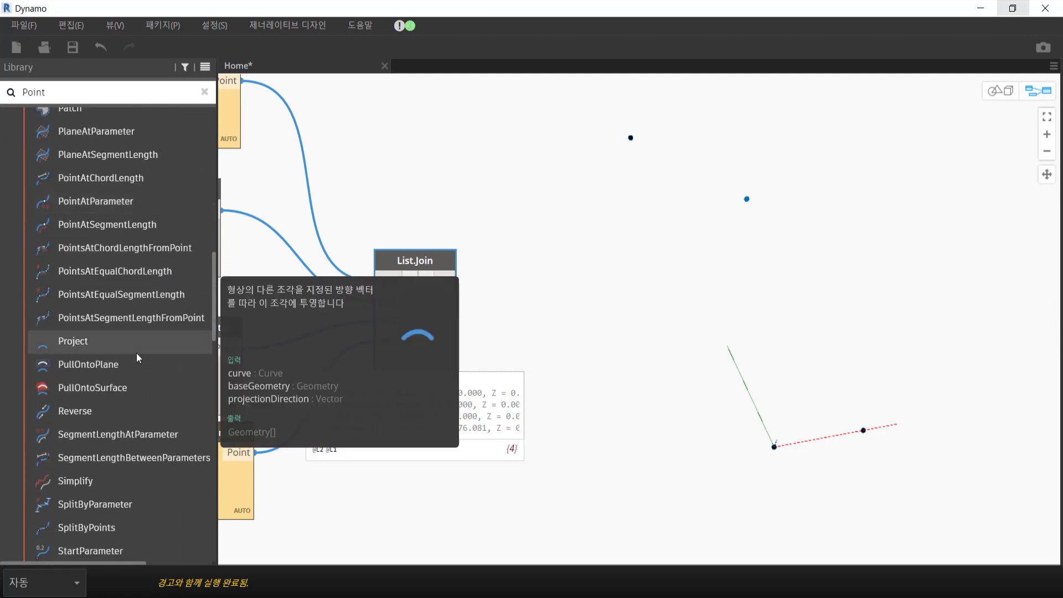
scroll(136, 354, "down", 1)
scroll(141, 361, "down", 2)
scroll(142, 362, "down", 3)
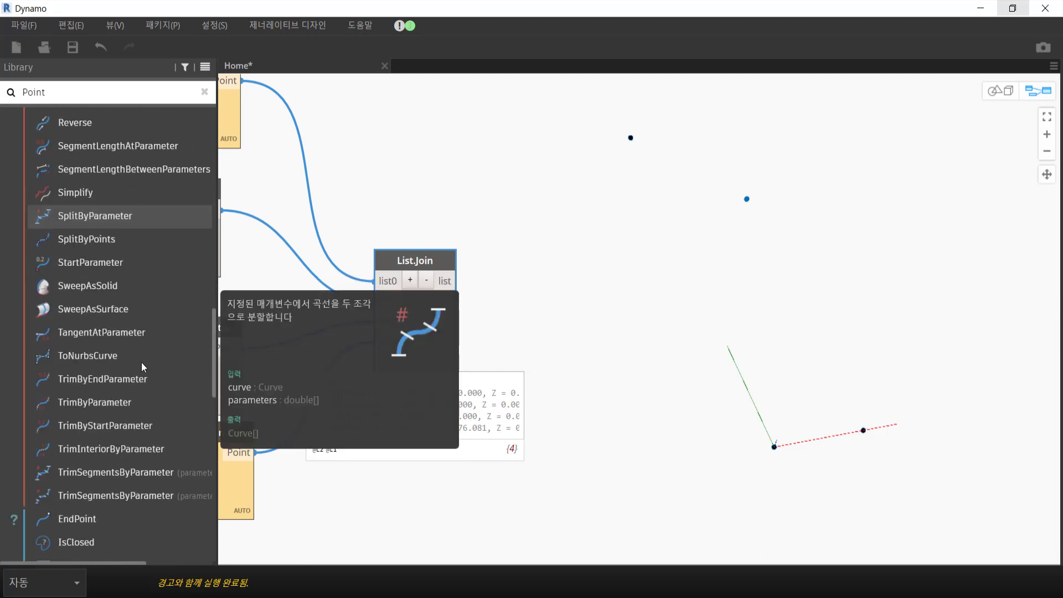
scroll(140, 364, "down", 3)
scroll(140, 365, "down", 5)
scroll(141, 364, "up", 5)
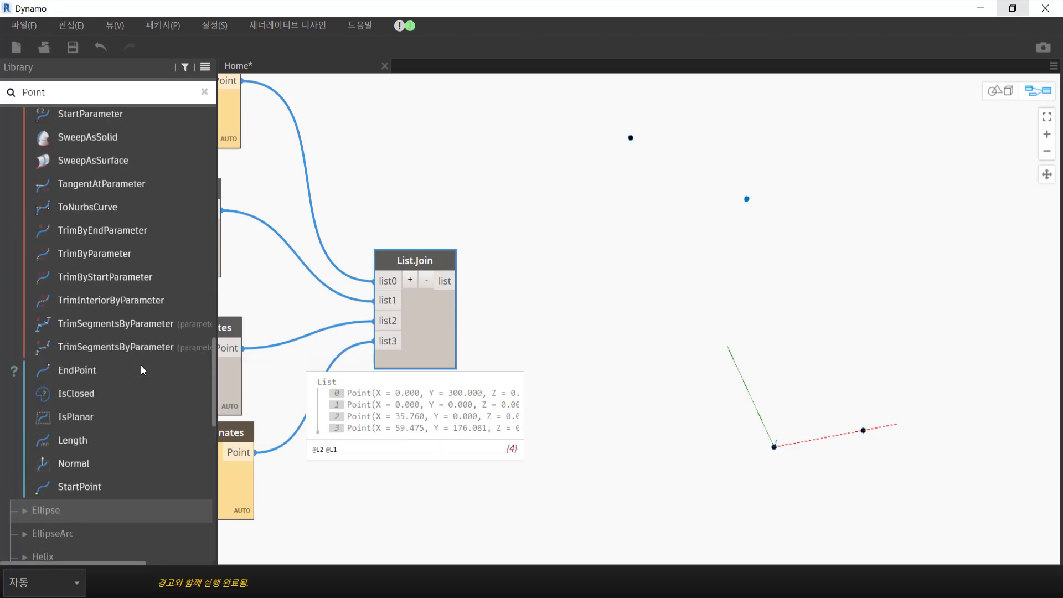
scroll(140, 364, "up", 3)
scroll(140, 364, "up", 2)
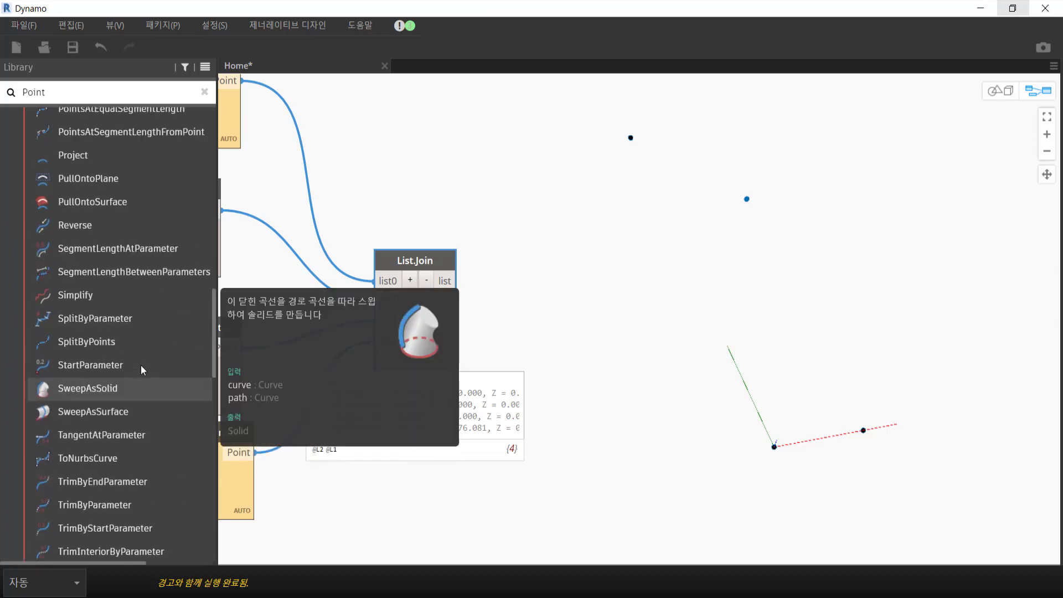
scroll(141, 364, "up", 2)
scroll(134, 331, "up", 3)
scroll(134, 331, "up", 3)
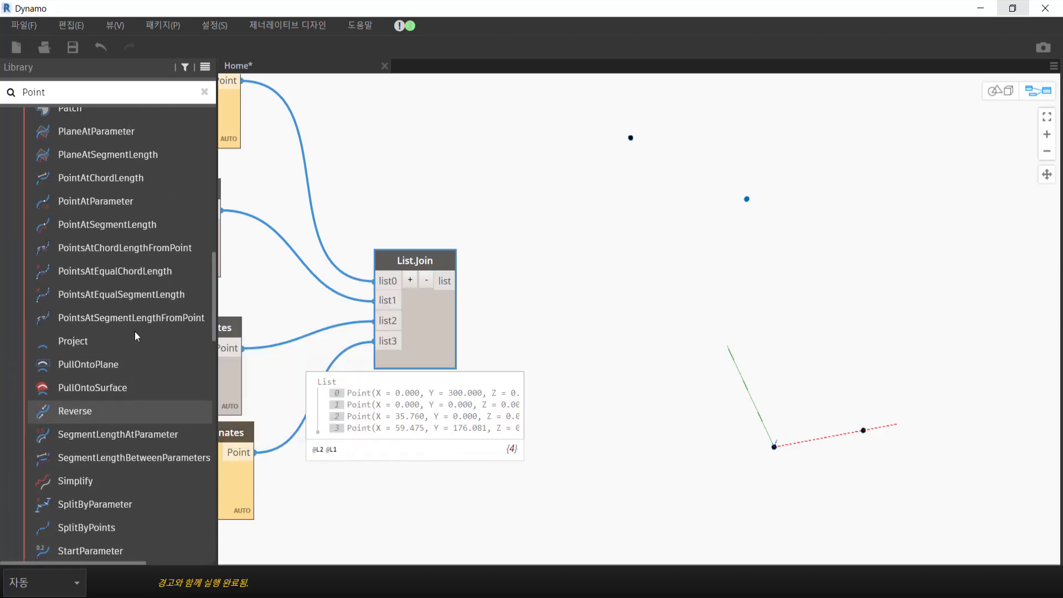
scroll(134, 319, "up", 3)
scroll(137, 305, "up", 1)
scroll(136, 305, "up", 4)
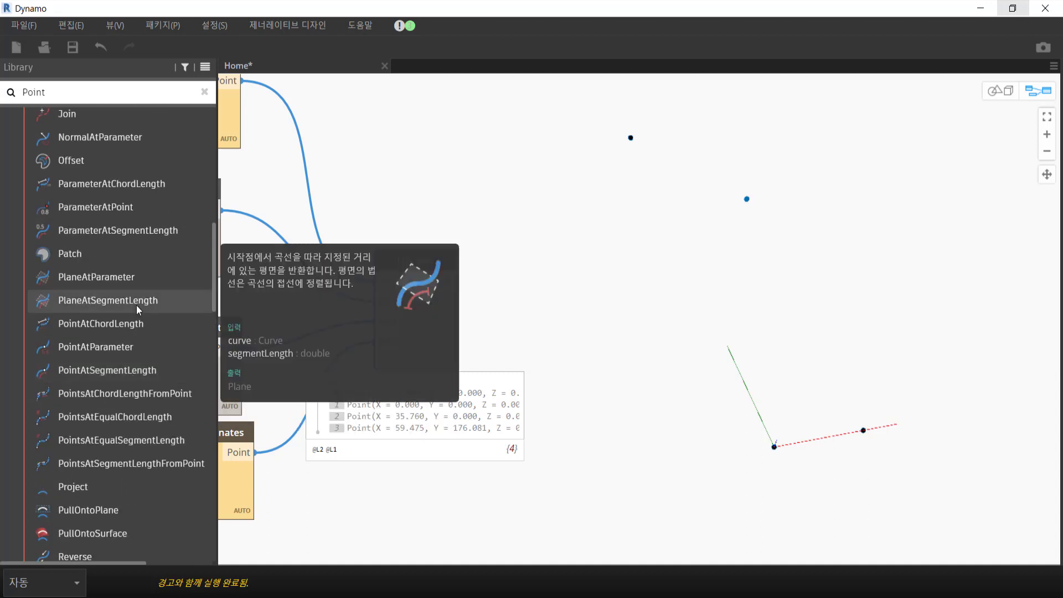
scroll(131, 231, "up", 3)
scroll(133, 224, "up", 3)
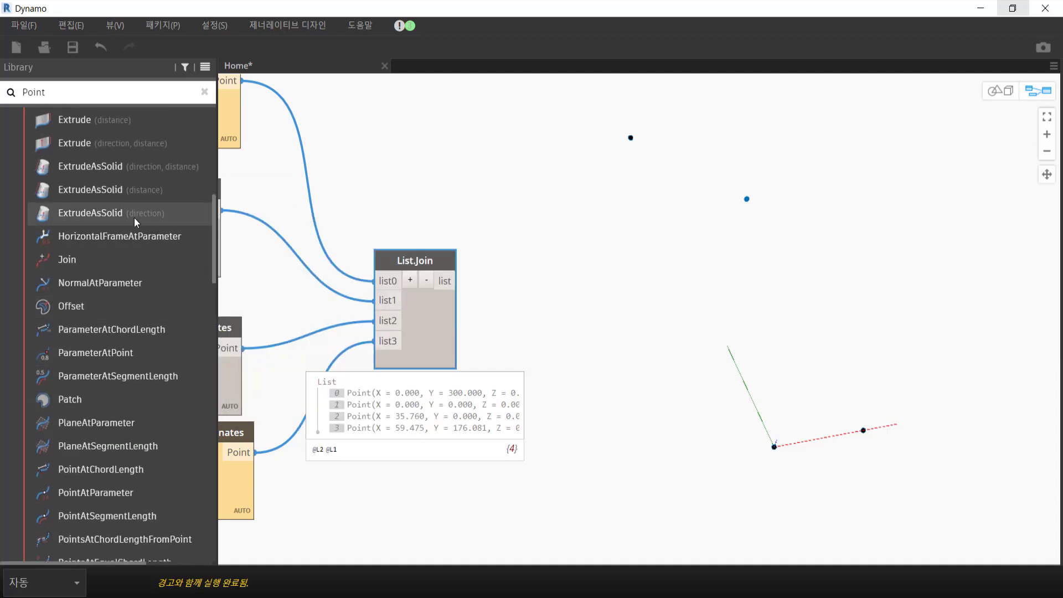
scroll(136, 256, "up", 9)
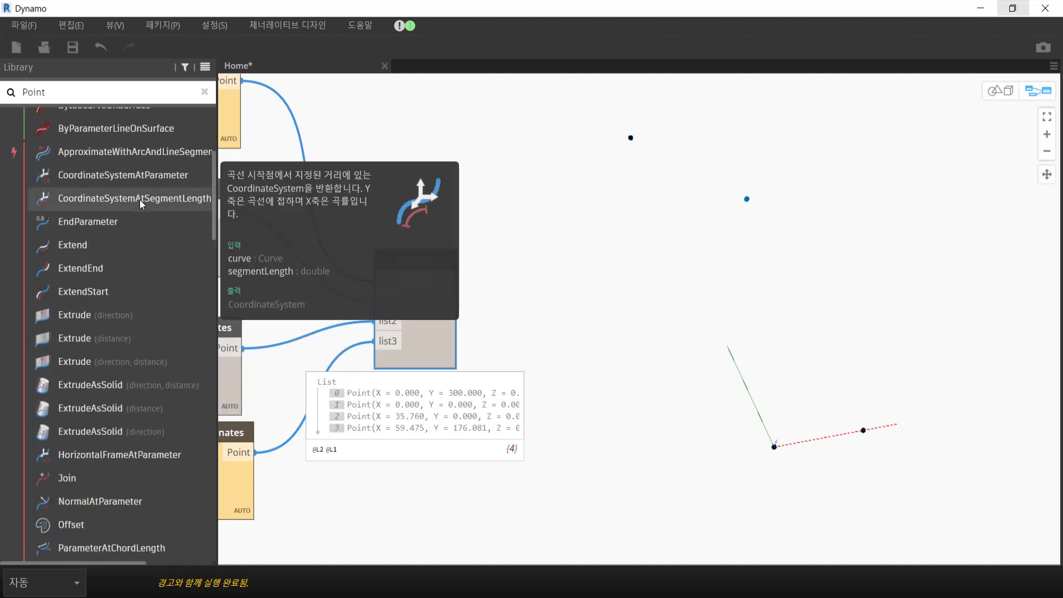
scroll(139, 199, "up", 5)
scroll(139, 210, "up", 1)
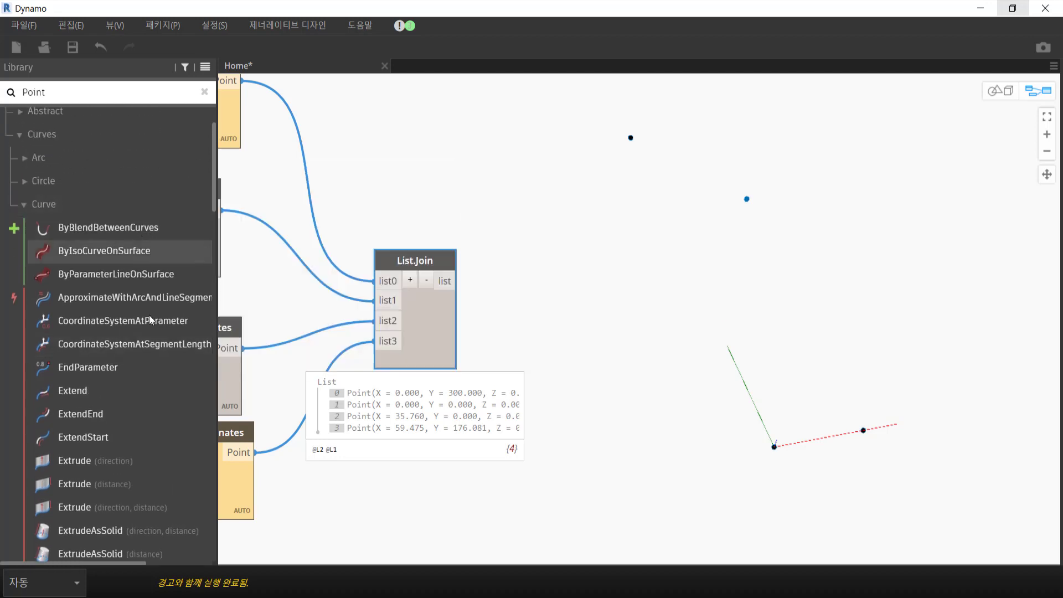
left_click_drag(134, 97, 1, 101)
- Search the library for 'curve' and scroll through the results
type("c")
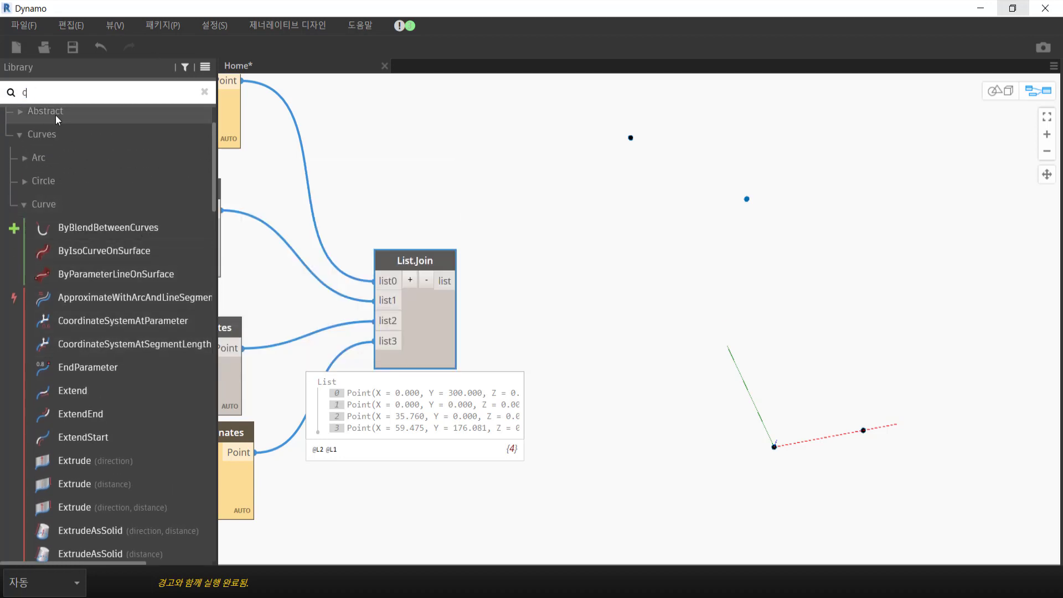
type("urve")
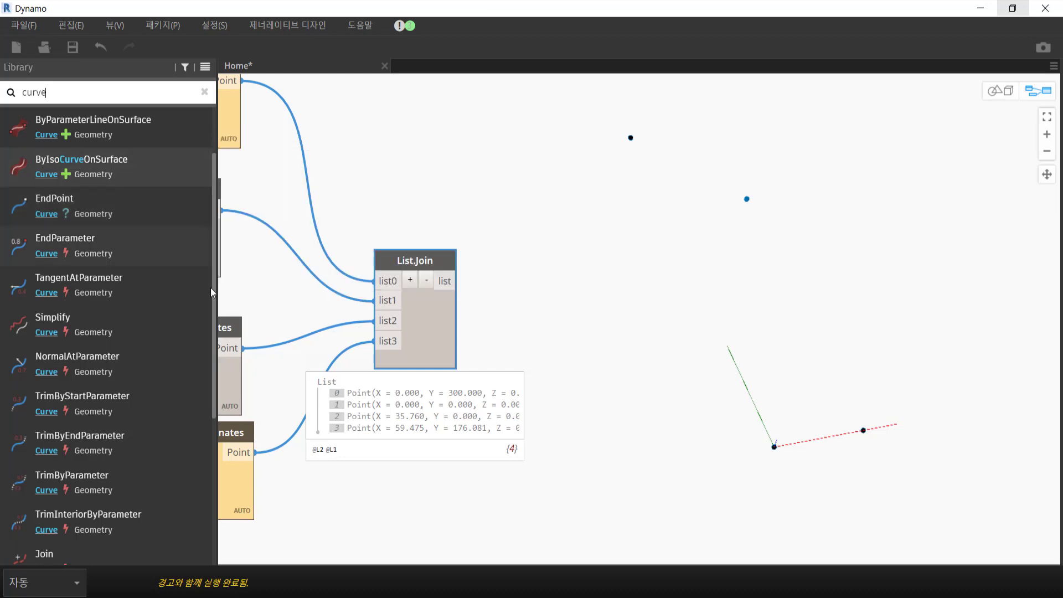
scroll(205, 285, "down", 3)
scroll(161, 241, "down", 4)
scroll(159, 243, "down", 1)
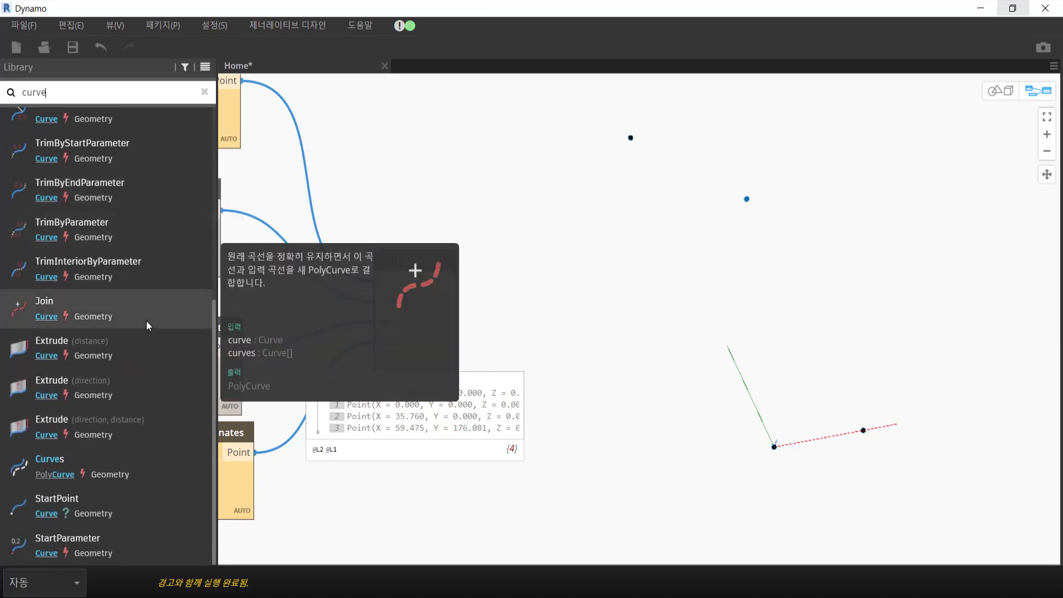
scroll(146, 320, "up", 10)
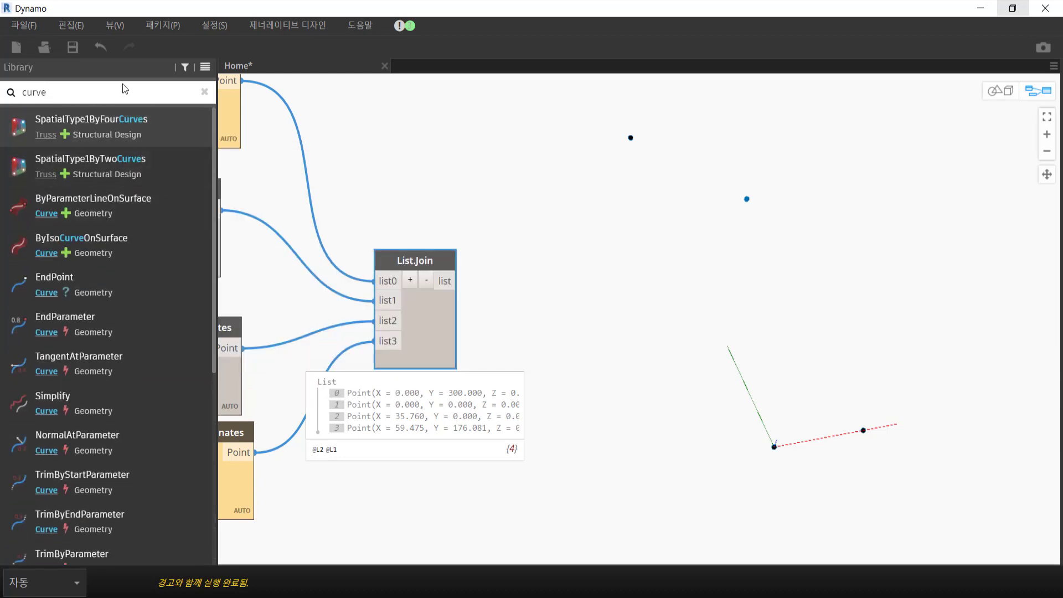
- Search 'point', browse the results, then search 'polycurve' to find PolyCurve.ByPoints
left_click_drag(110, 86, 2, 92)
type("point")
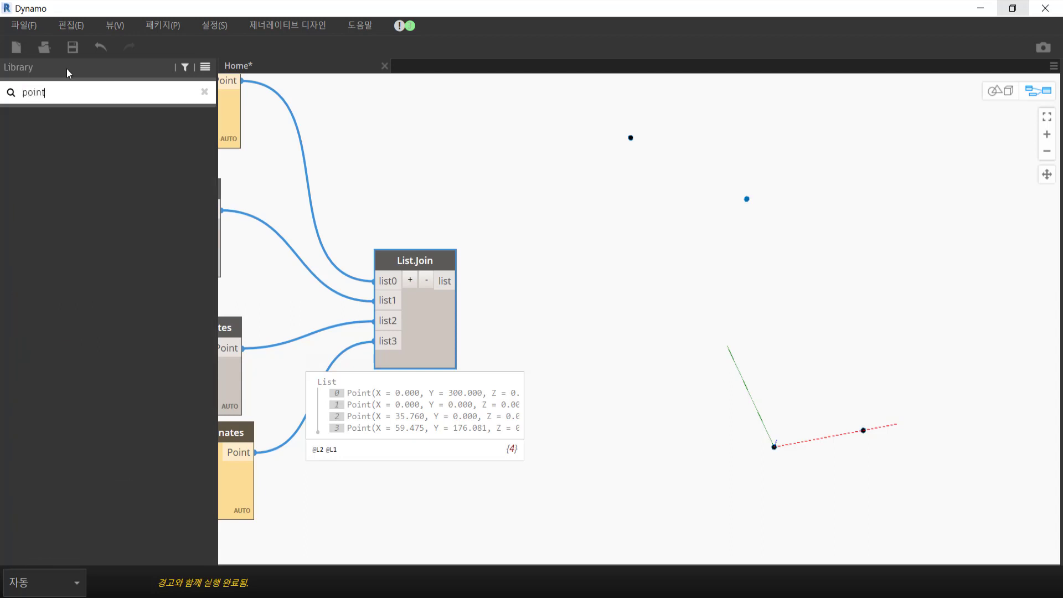
scroll(145, 287, "down", 3)
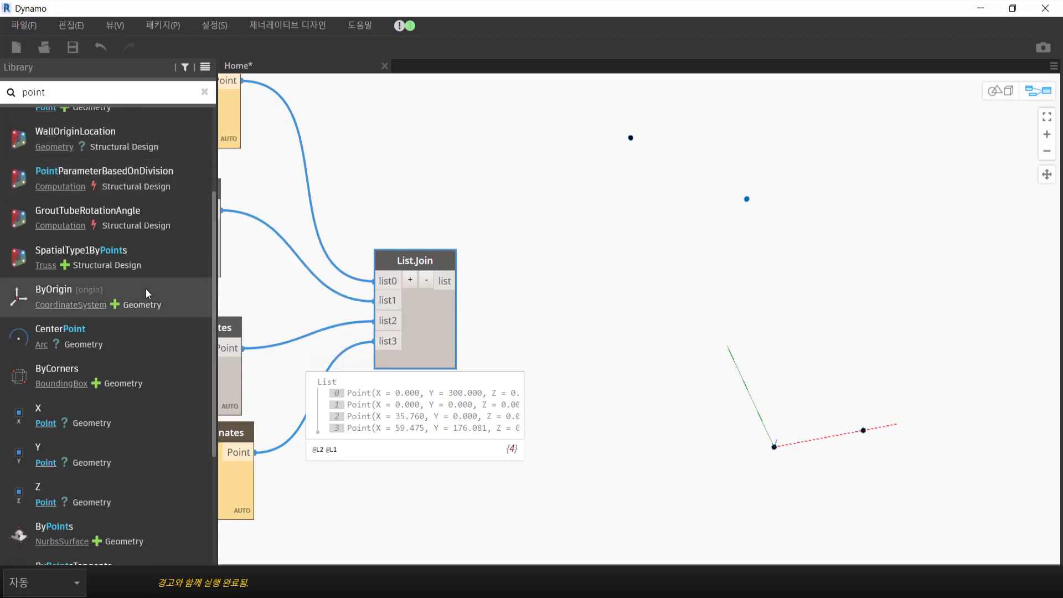
scroll(143, 291, "down", 1)
scroll(142, 291, "down", 1)
scroll(141, 290, "down", 1)
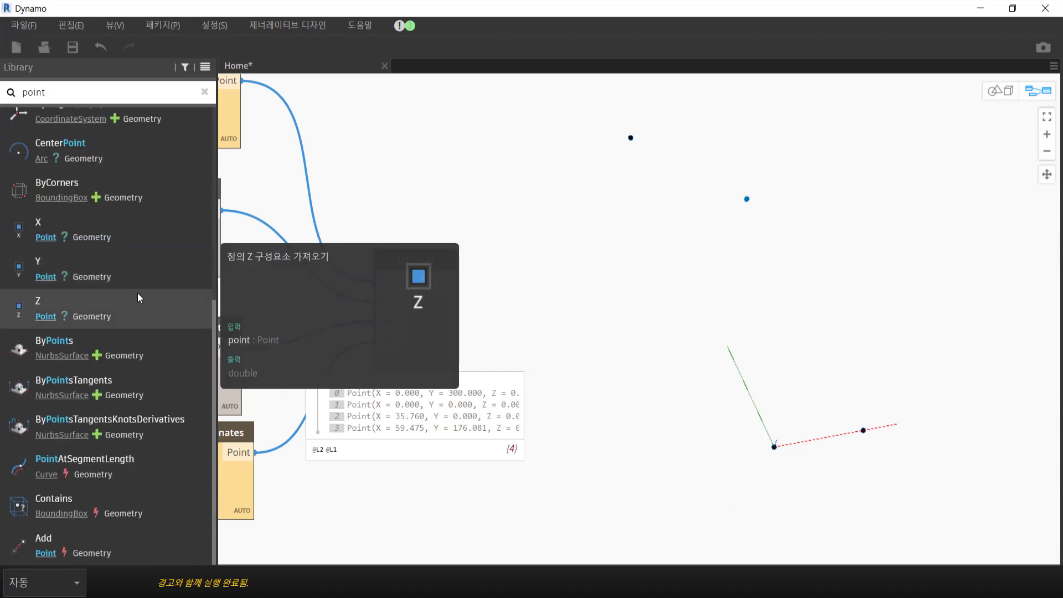
scroll(138, 294, "up", 3)
scroll(137, 294, "up", 1)
scroll(136, 258, "up", 1)
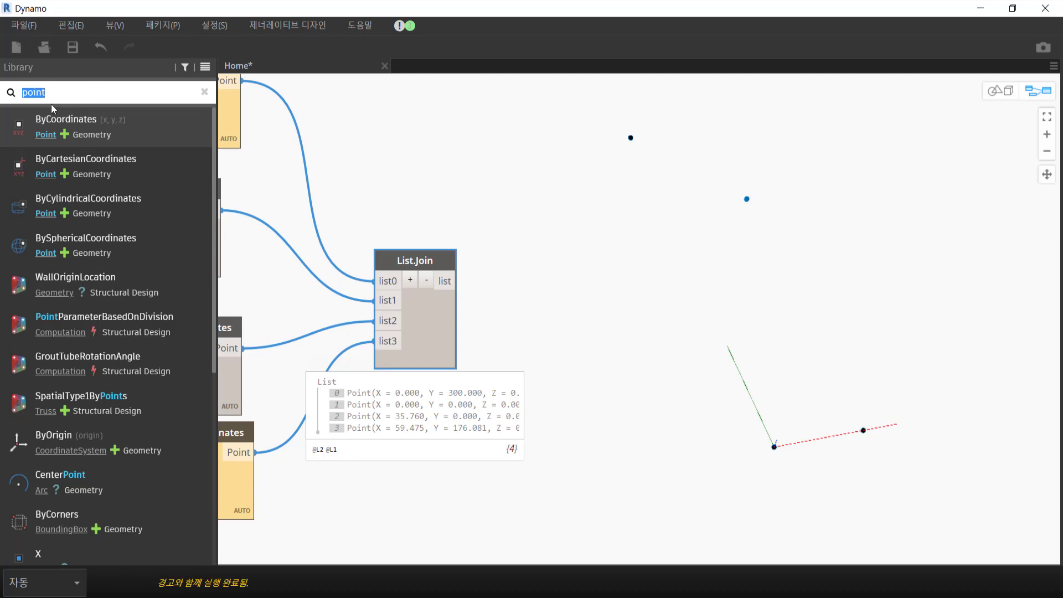
type("polyc")
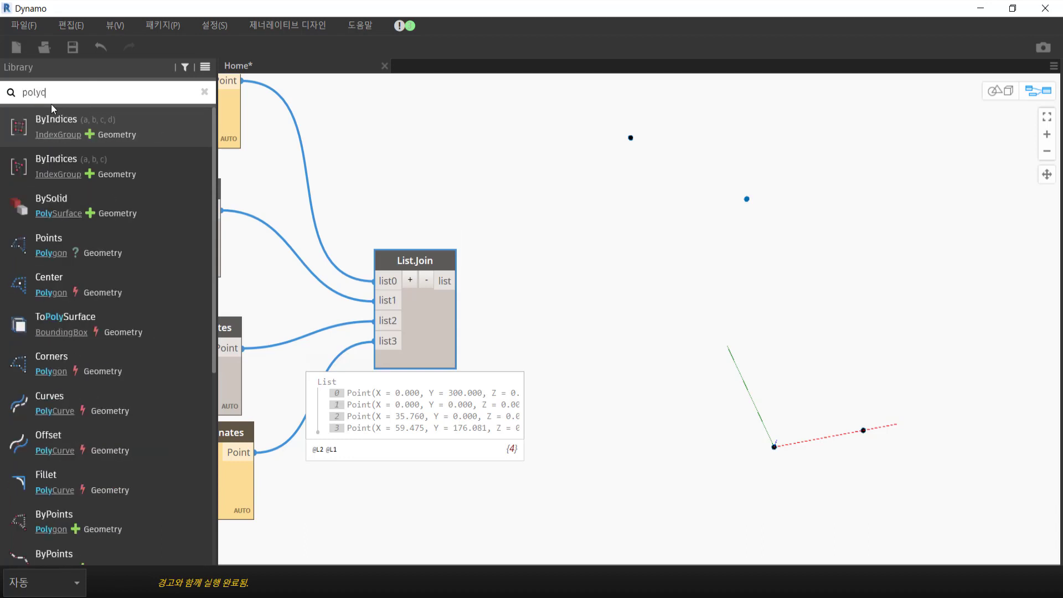
type("urve")
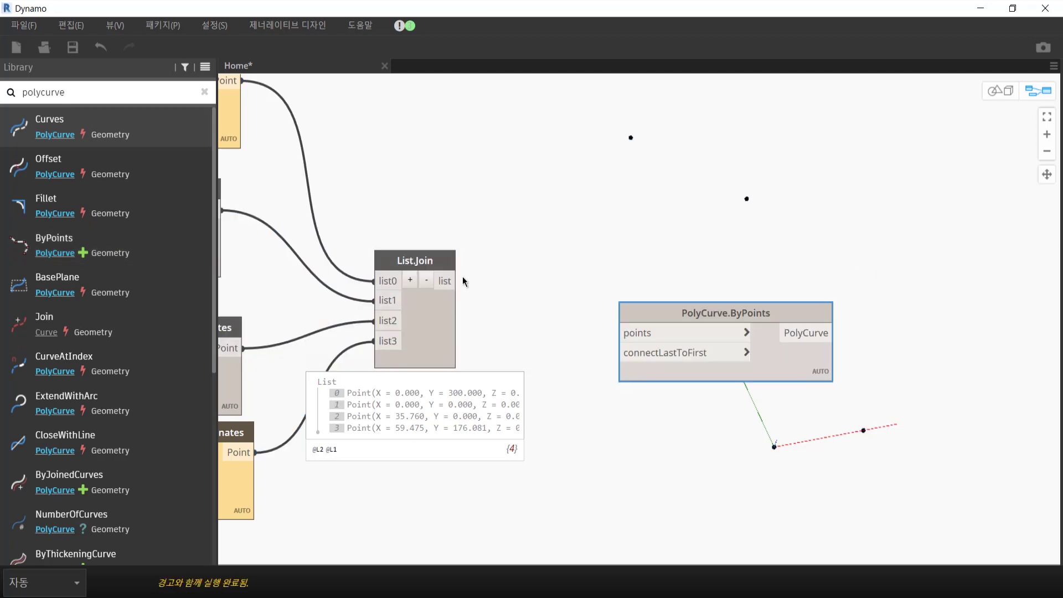
- Wire List.Join into PolyCurve.ByPoints points and add a True Boolean to connectLastToFirst
left_click(621, 348)
right_click(554, 353)
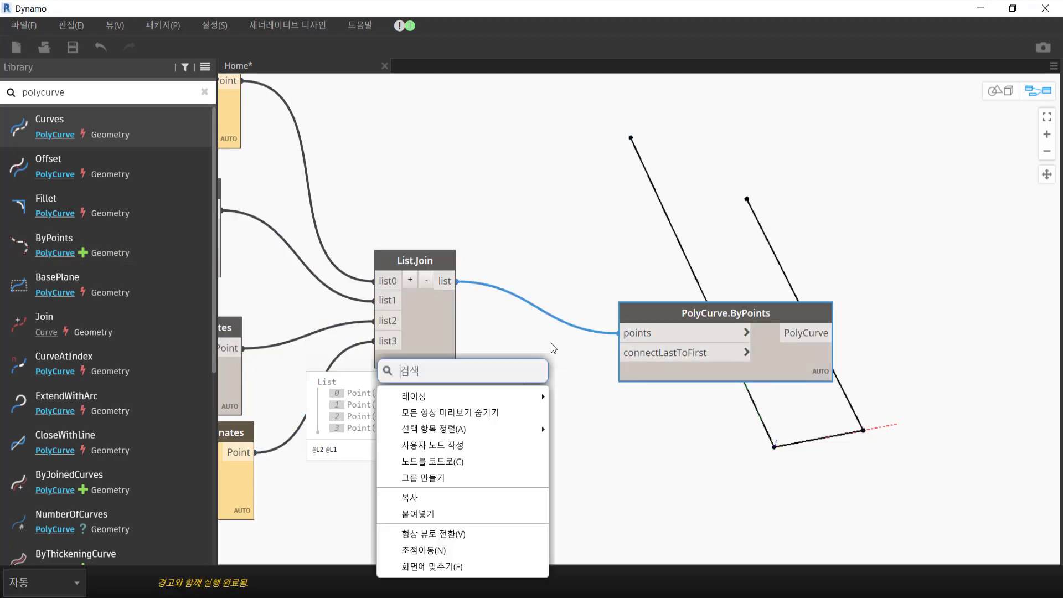
type("tru")
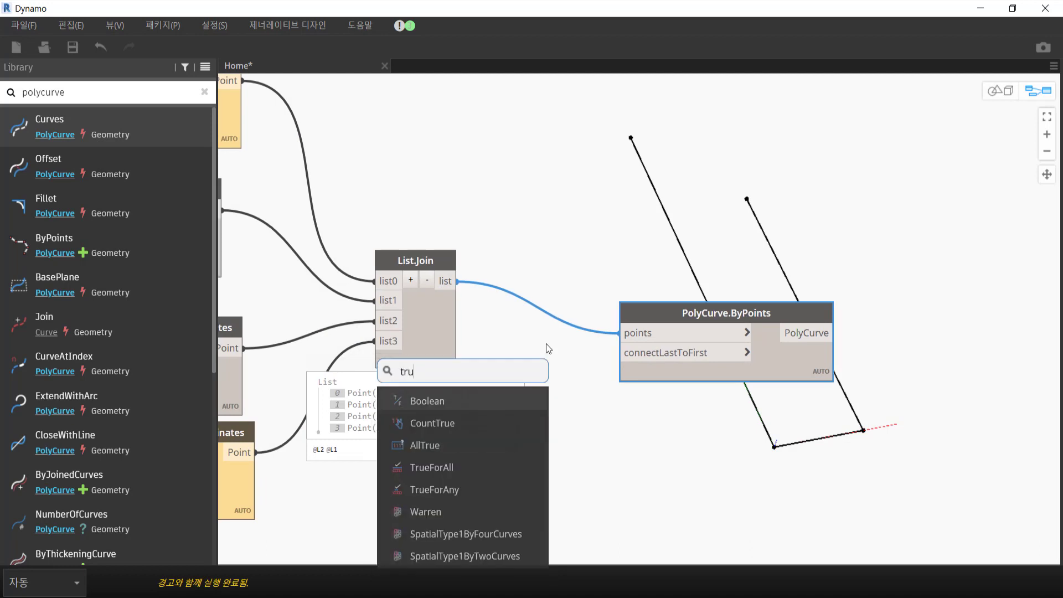
type("e")
left_click(421, 401)
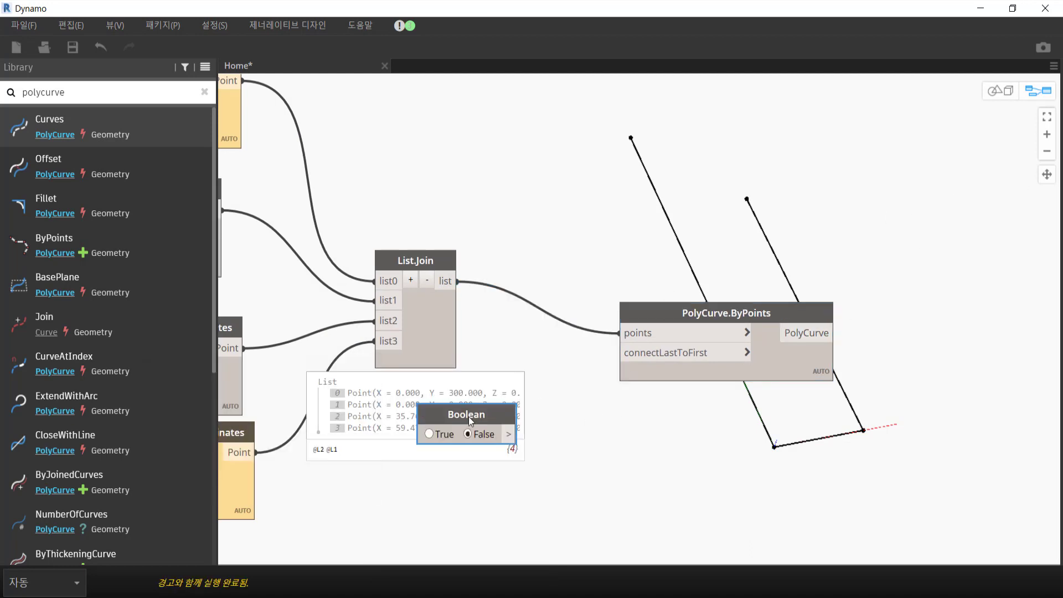
left_click(627, 362)
left_click_drag(502, 414, 578, 388)
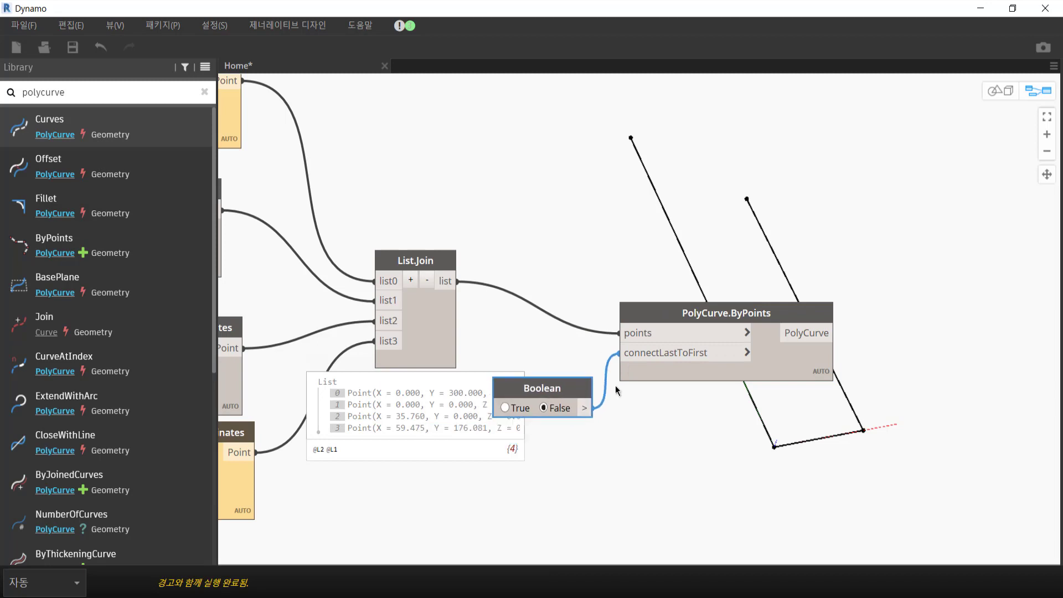
left_click(510, 410)
- Tidy the PolyCurve and Boolean node layout and clear the library search
left_click_drag(808, 370, 765, 323)
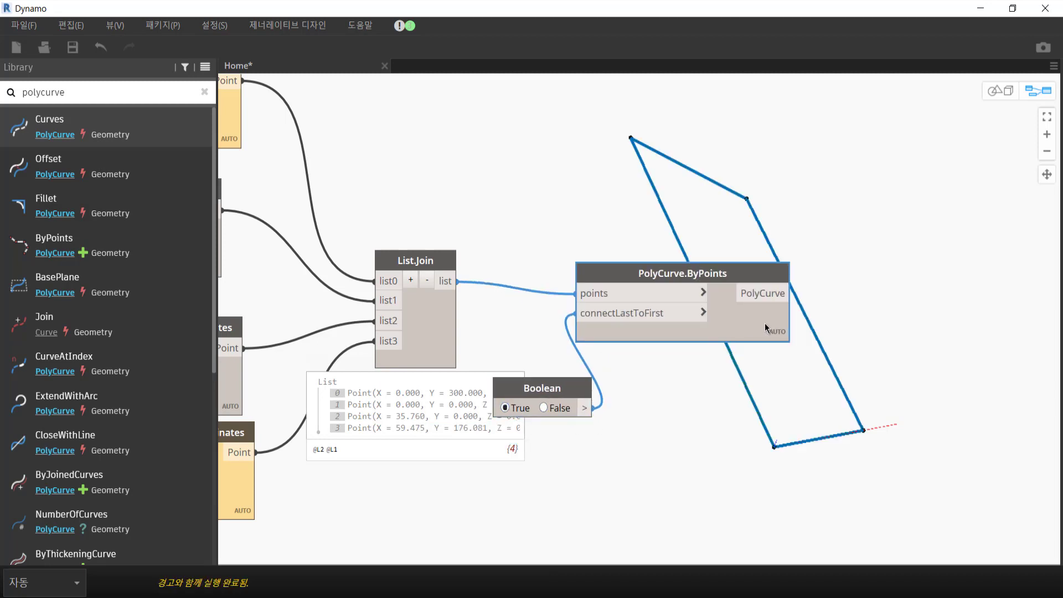
middle_click_drag(552, 329, 229, 333)
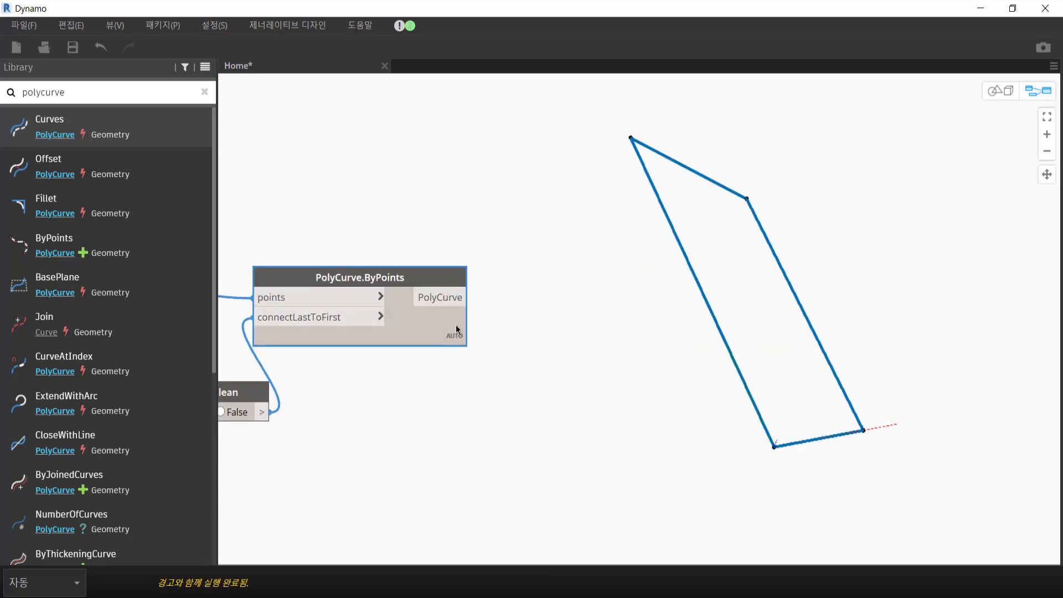
left_click_drag(456, 326, 512, 321)
left_click_drag(255, 394, 297, 384)
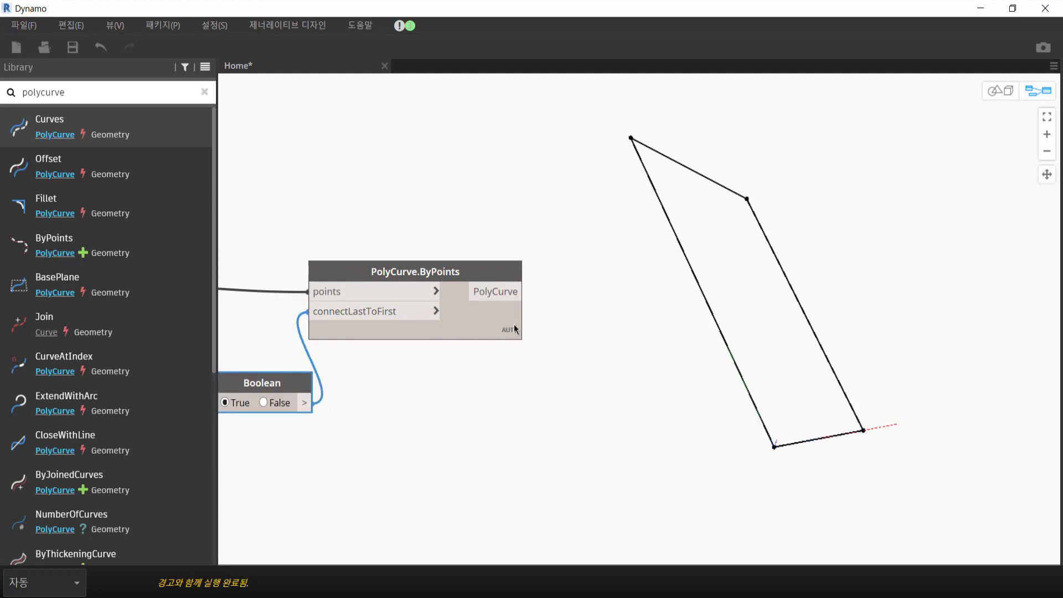
left_click_drag(514, 328, 519, 329)
left_click(715, 231)
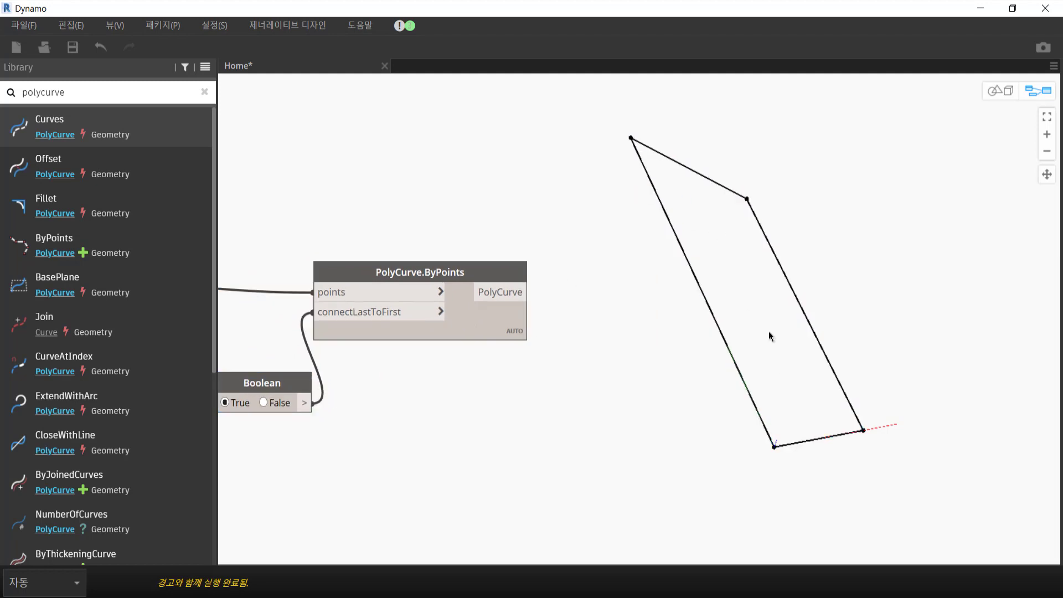
left_click(204, 92)
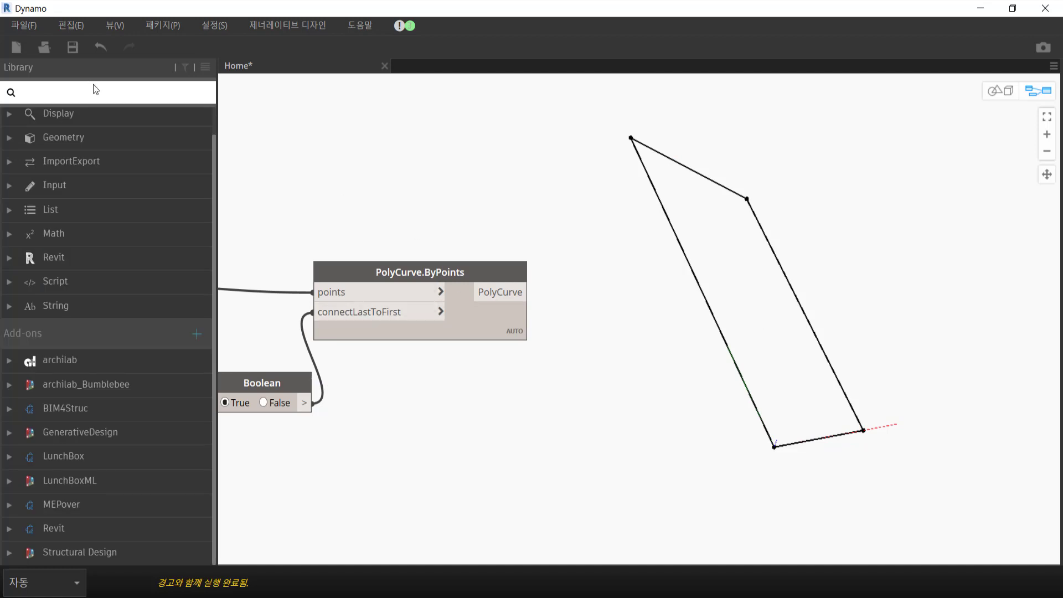
- Add a Surface.ByPatch node fed by PolyCurve.ByPoints' closed polycurve, placed beside the polycurve node
type("patch")
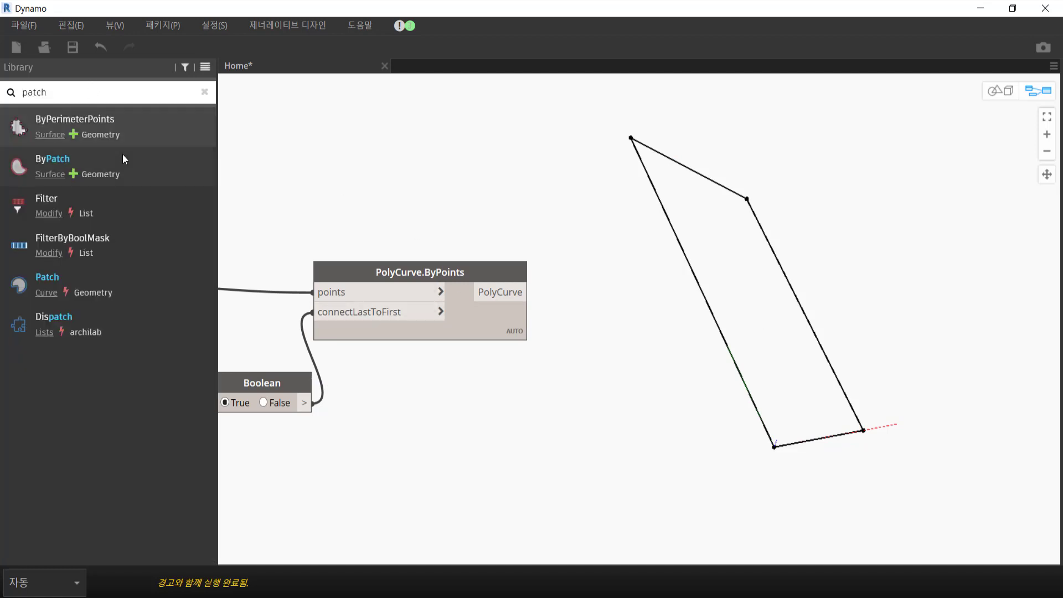
left_click(137, 169)
left_click(529, 292)
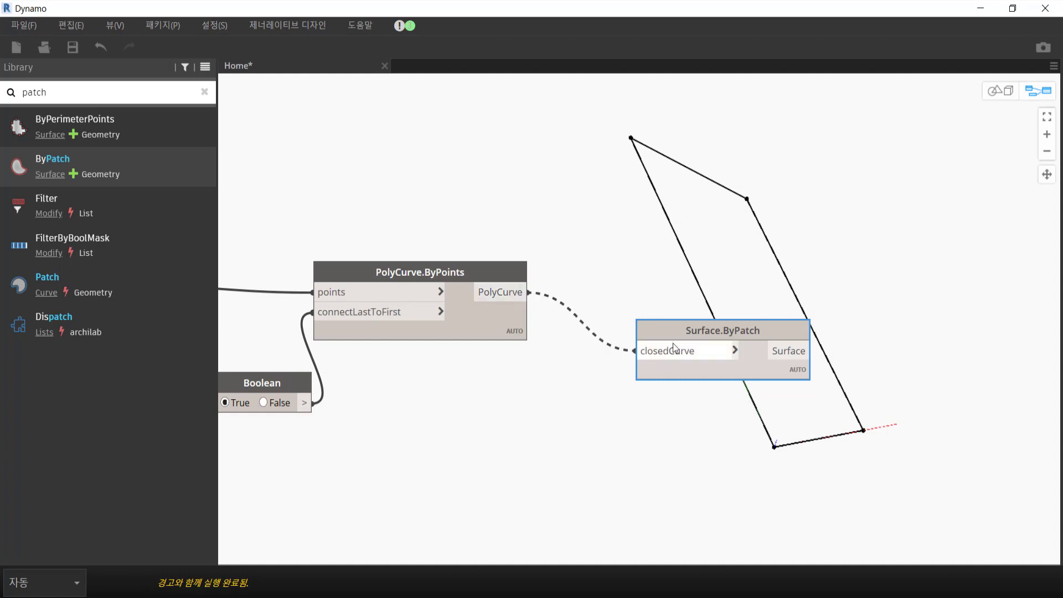
left_click(674, 347)
left_click_drag(673, 333, 600, 295)
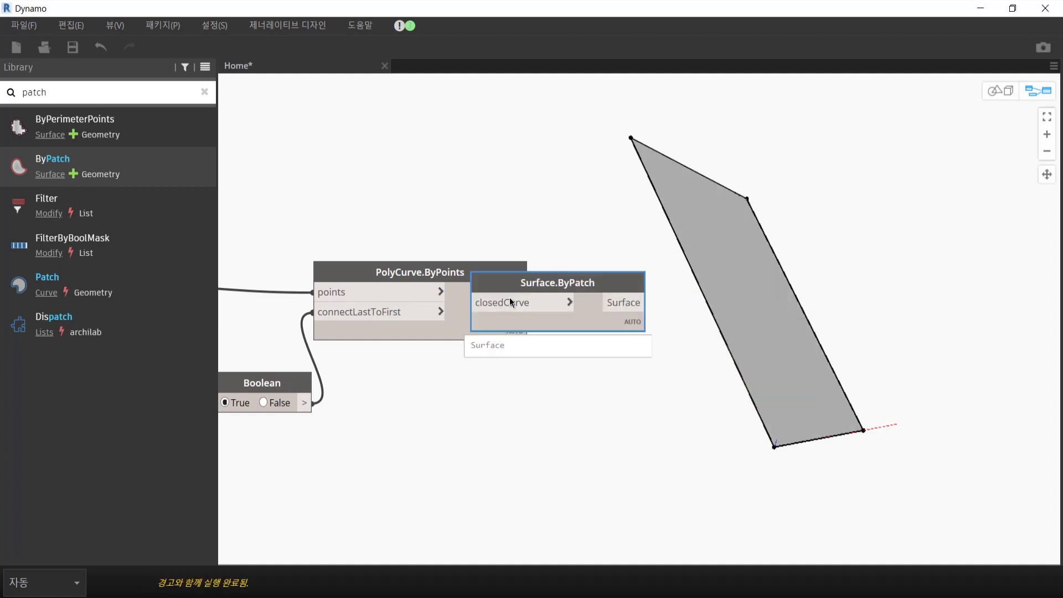
left_click_drag(692, 292, 647, 266)
middle_click_drag(420, 143, 199, 163)
type("u")
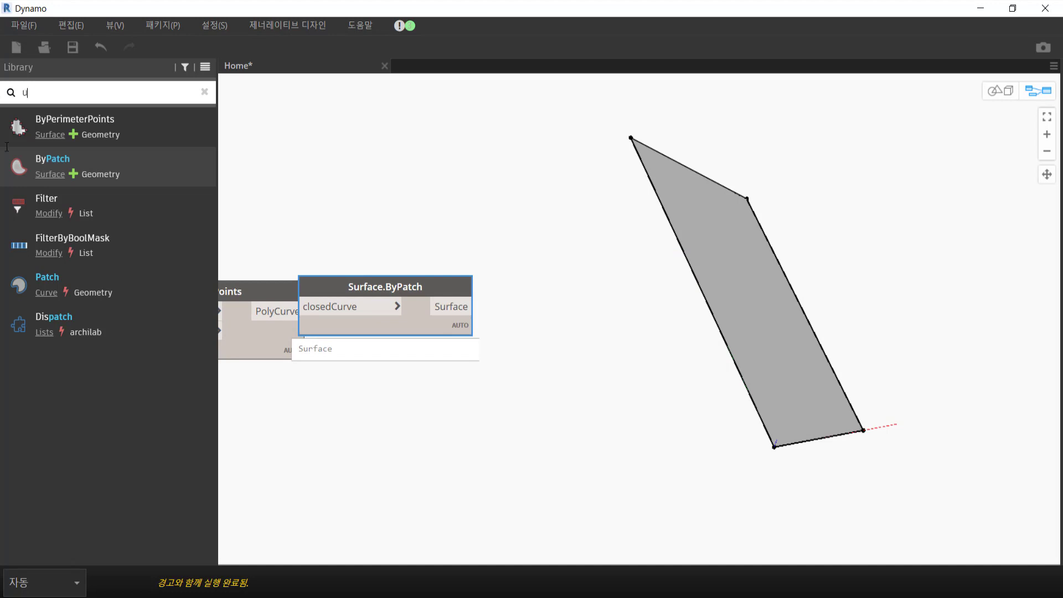
- Add a Surface.UVParameterAtPoint node fed by the patch surface, plus a Code Block of 4
type("v")
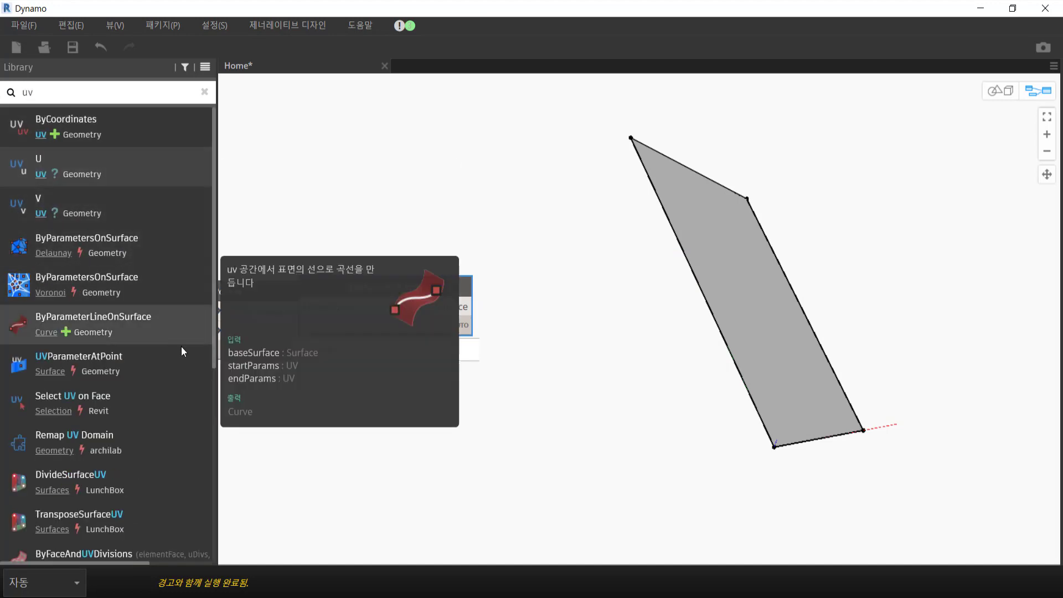
left_click_drag(177, 355, 605, 318)
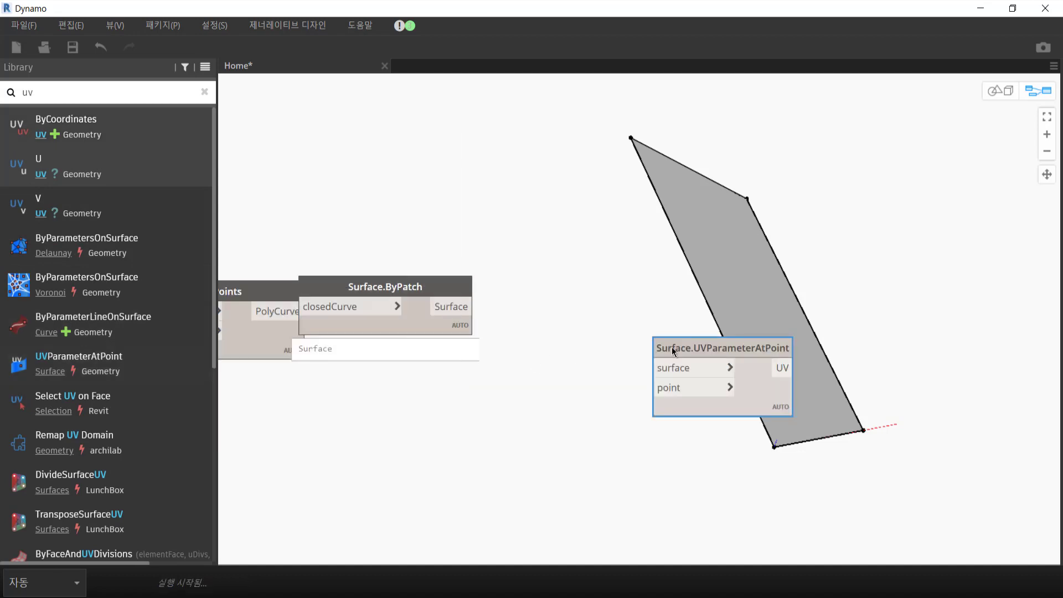
left_click(609, 348)
left_click_drag(643, 380, 610, 409)
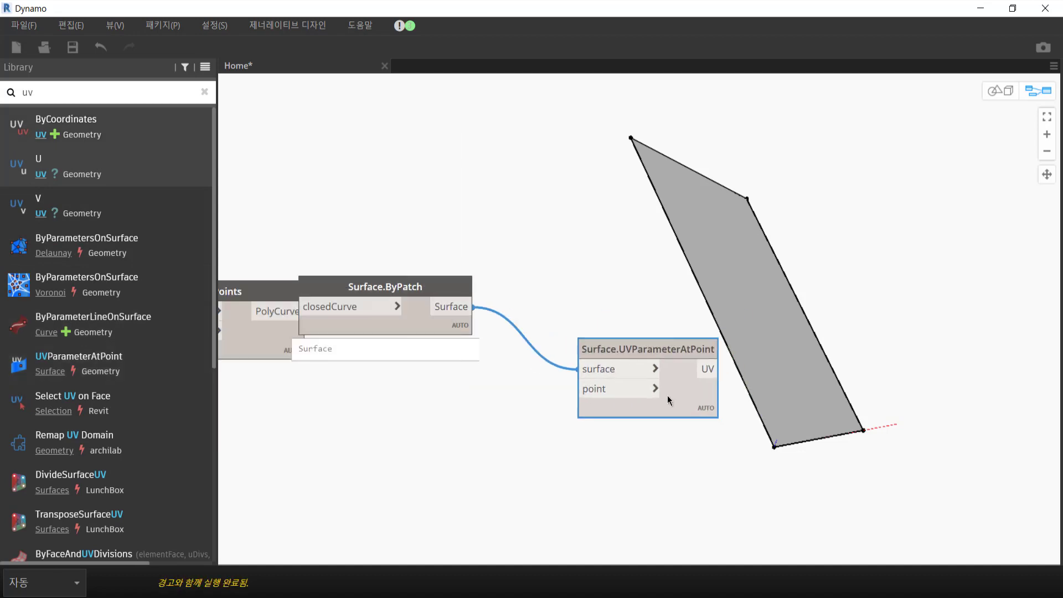
double_click(506, 435)
type("4;")
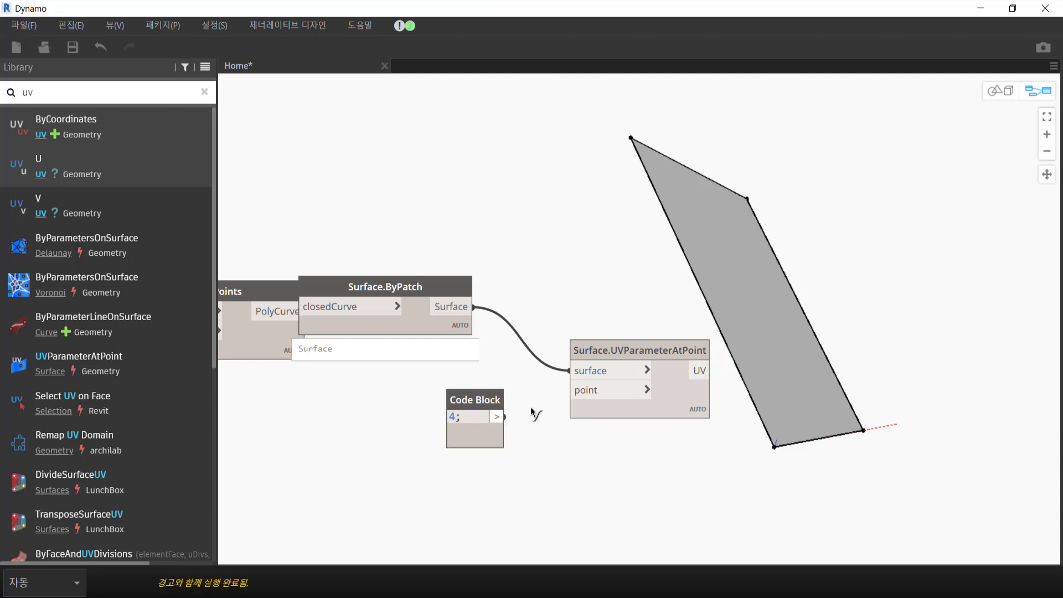
left_click(572, 390)
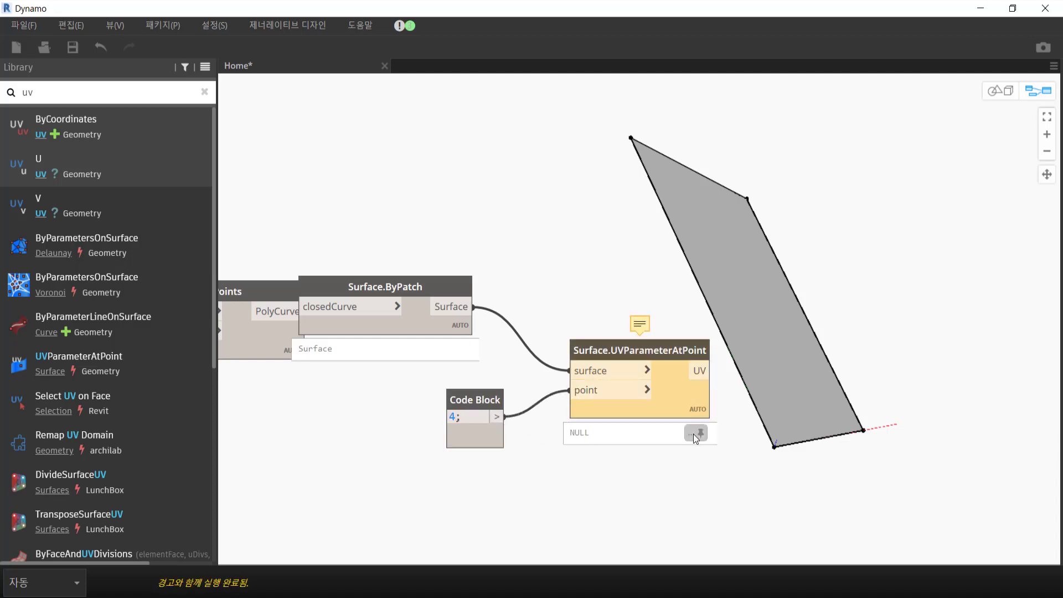
key("ctrl+z")
key("ctrl+z")
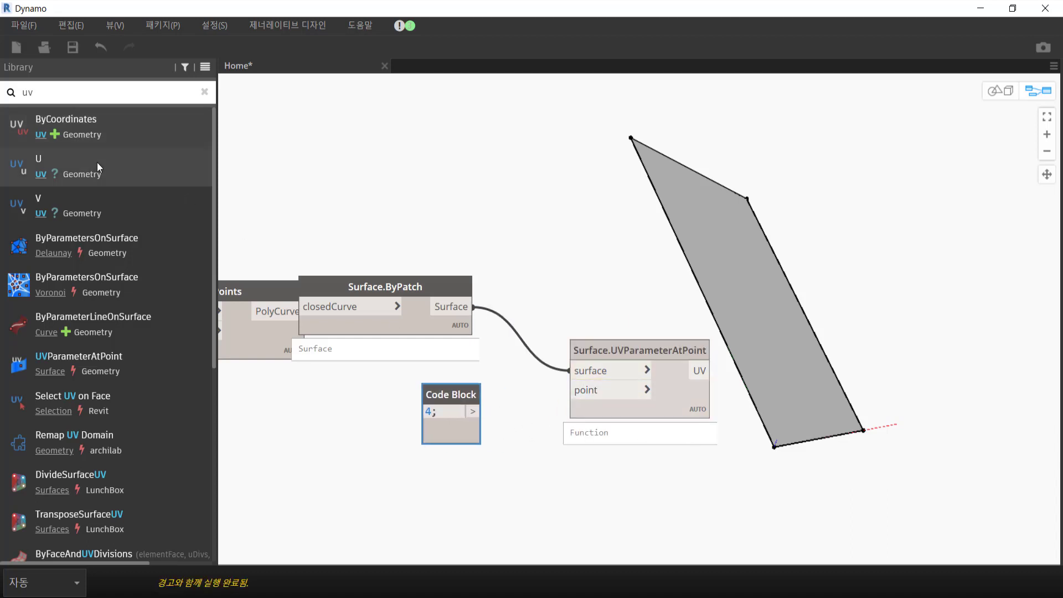
- Add a UV.ByCoordinates node driven by the Code Block 4 and rearrange the nodes
left_click(143, 131)
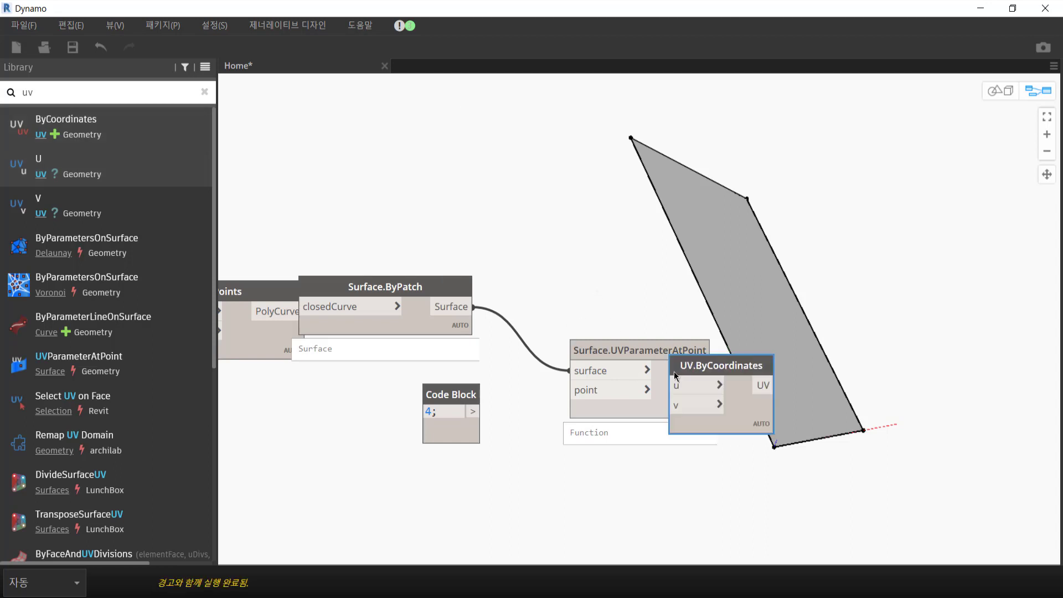
left_click_drag(675, 375, 477, 447)
left_click_drag(466, 398, 407, 423)
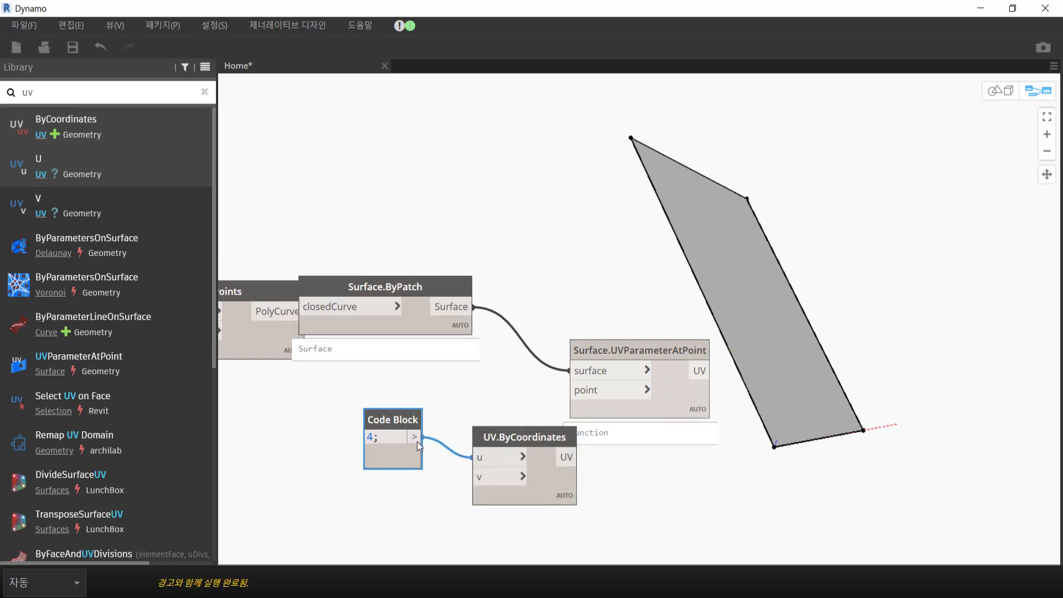
left_click(589, 395)
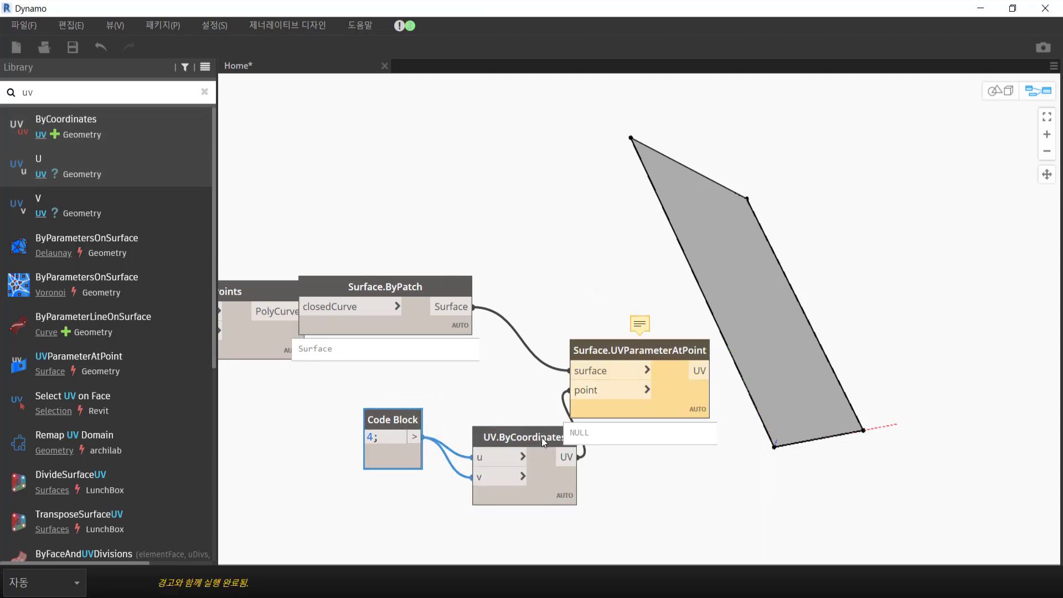
left_click_drag(542, 437, 507, 433)
left_click(531, 514)
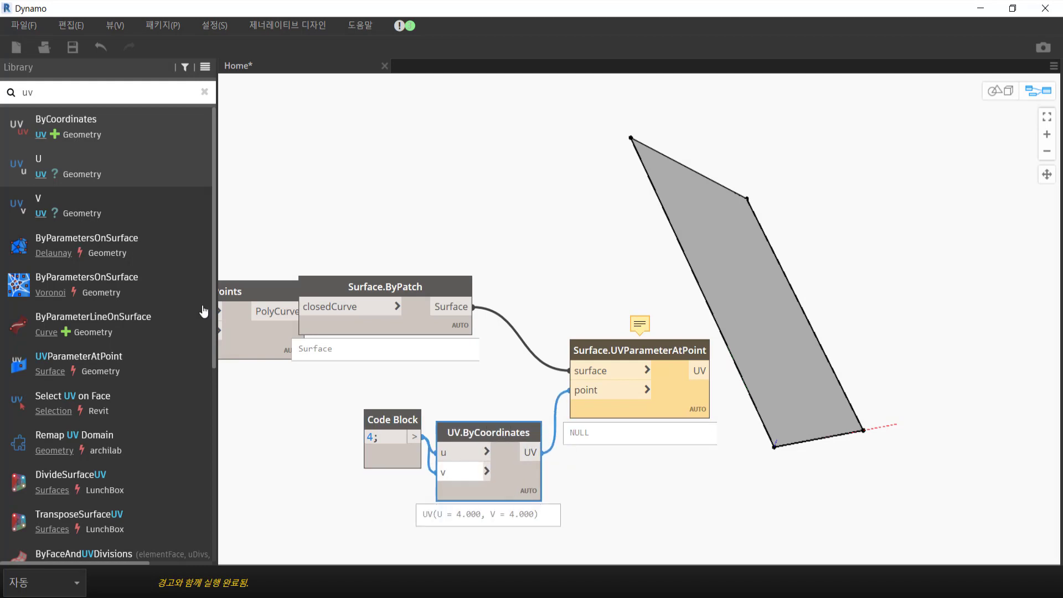
left_click_drag(569, 390, 482, 393)
mouse_move(694, 389)
left_mouse_down()
mouse_move(704, 365)
mouse_move(729, 356)
left_mouse_up()
type("sur")
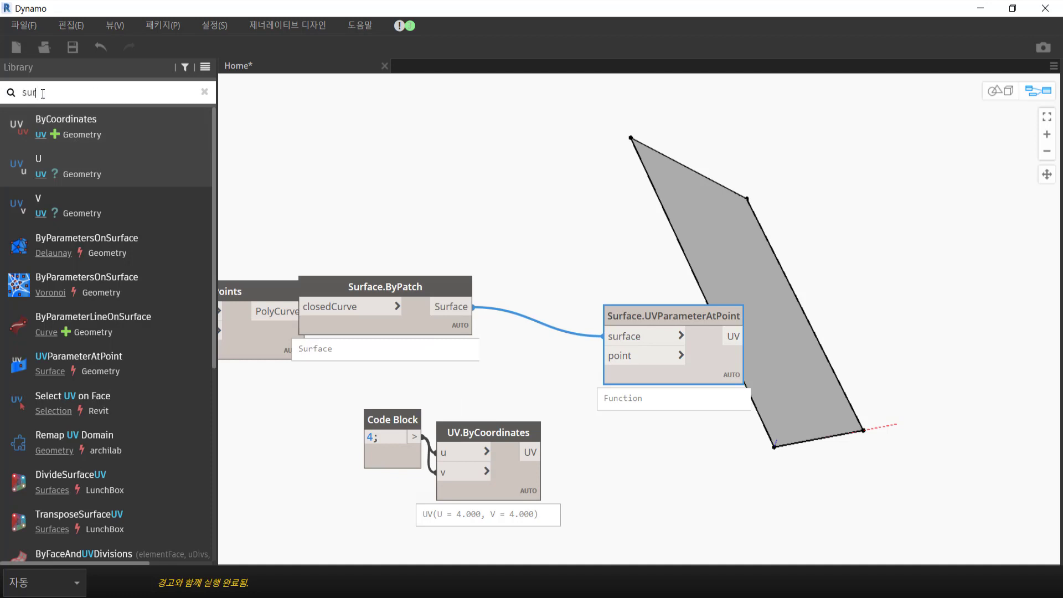
- Add UV.U and UV.V nodes below Surface.UVParameterAtPoint
type("face")
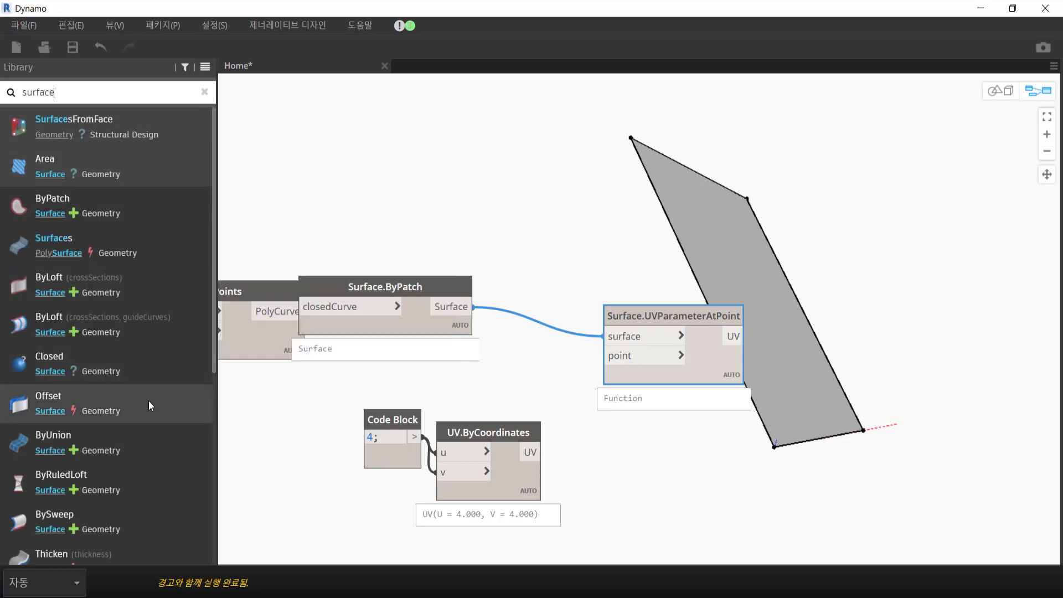
scroll(148, 401, "down", 3)
scroll(147, 397, "down", 6)
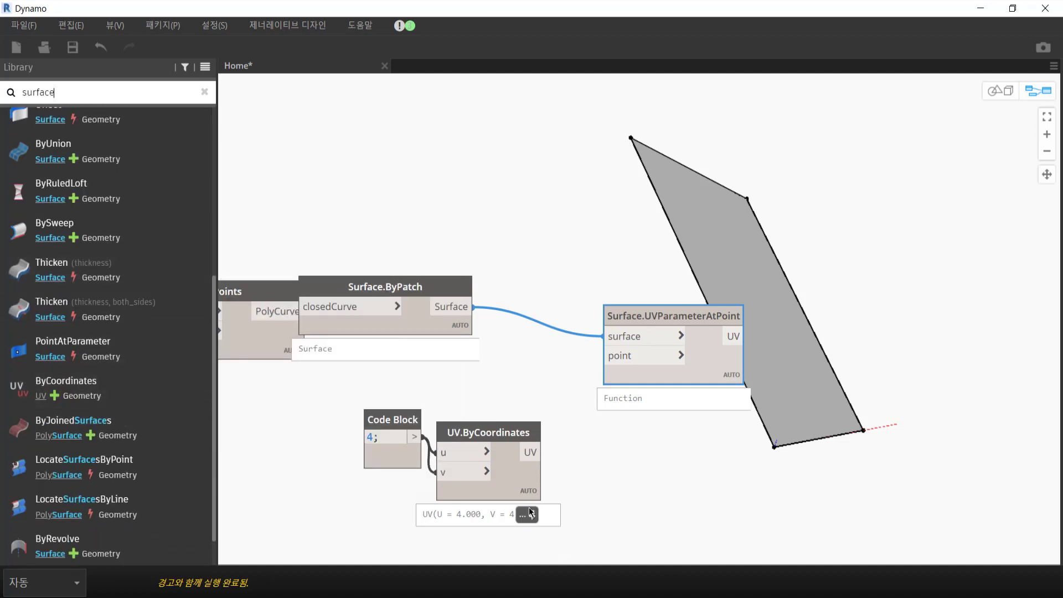
left_click_drag(487, 433, 495, 416)
scroll(123, 171, "up", 9)
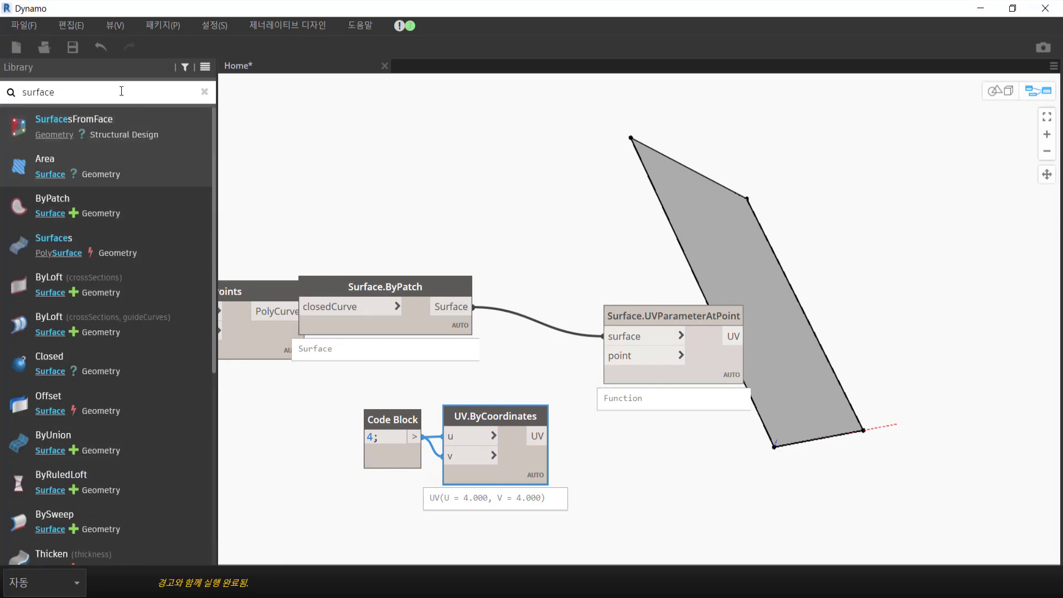
type("uv")
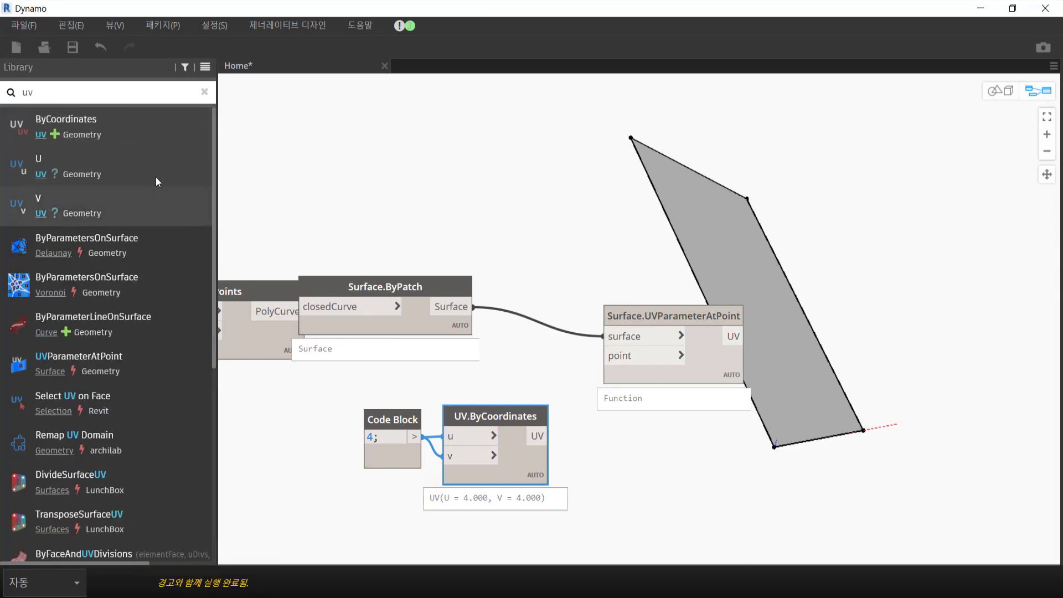
left_click(131, 166)
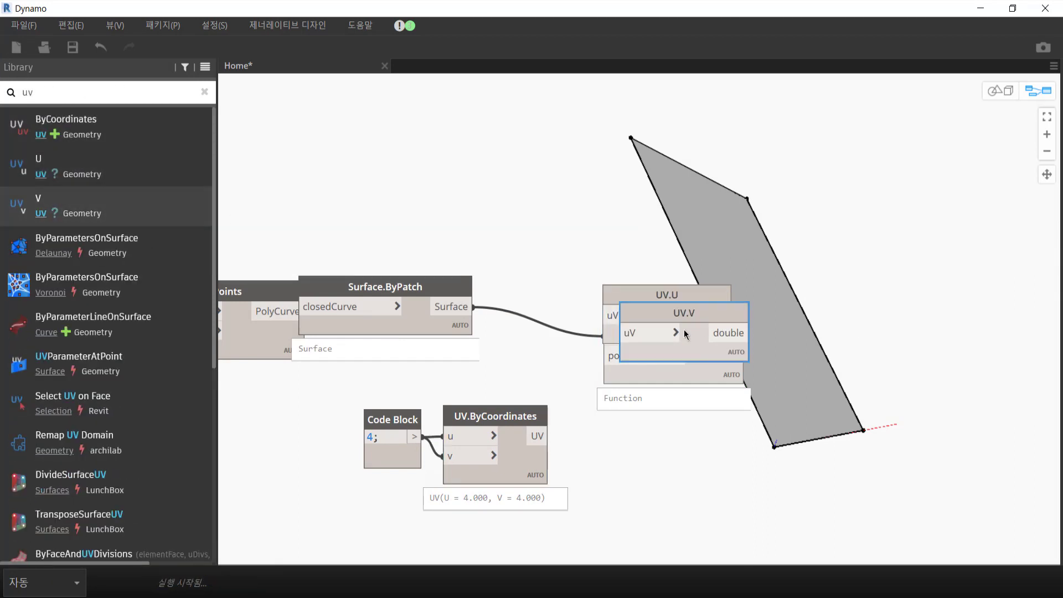
left_click_drag(694, 345, 692, 550)
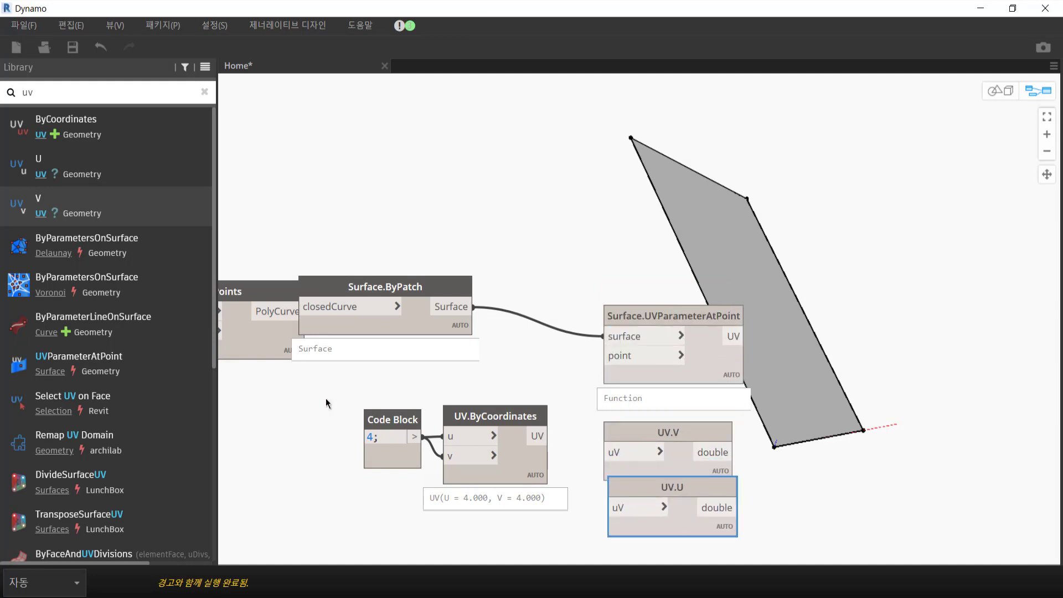
- Add a second Surface.UVParameterAtPoint node, placed down-right of the others
left_click(150, 356)
left_click_drag(779, 397, 886, 453)
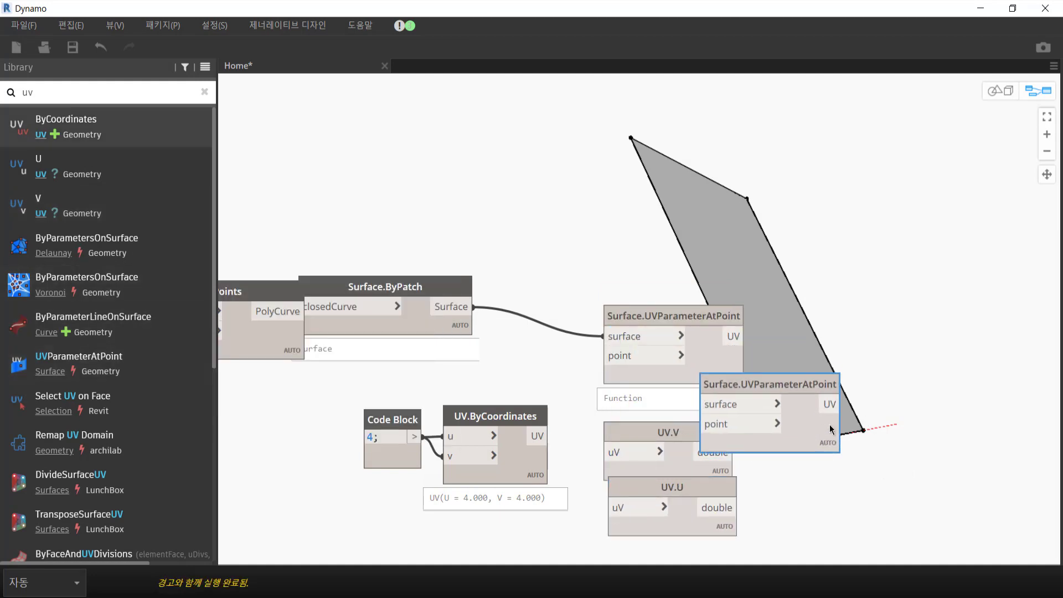
scroll(124, 409, "down", 5)
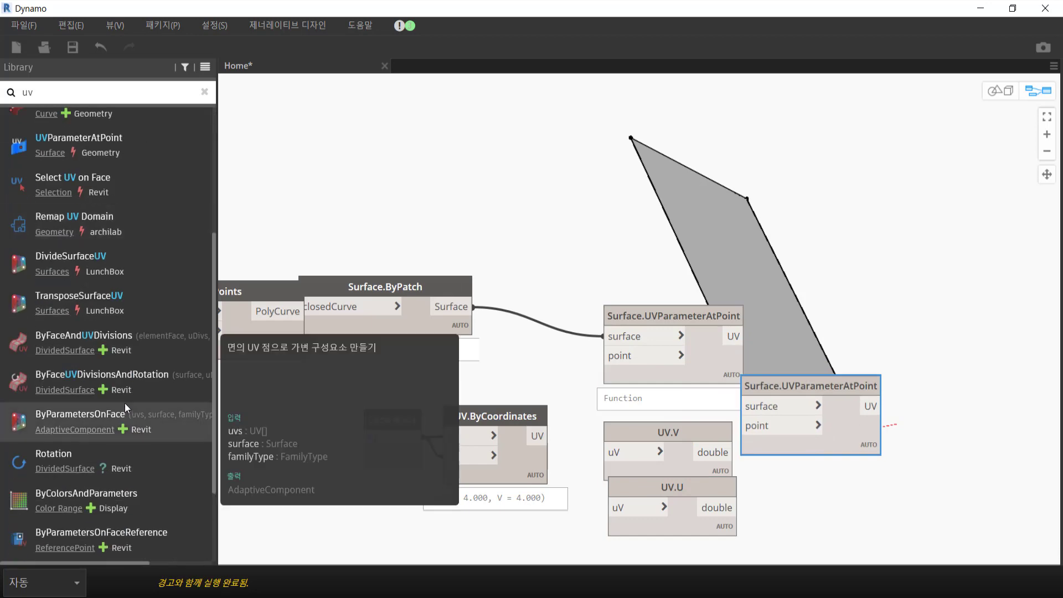
scroll(125, 402, "down", 3)
scroll(105, 277, "up", 8)
scroll(91, 127, "up", 1)
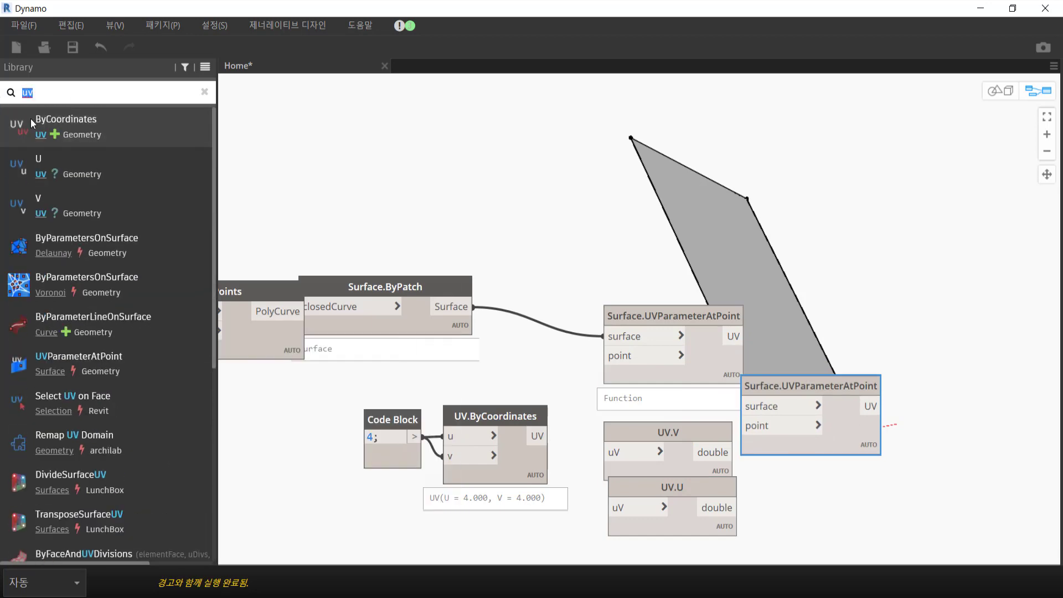
type("segment")
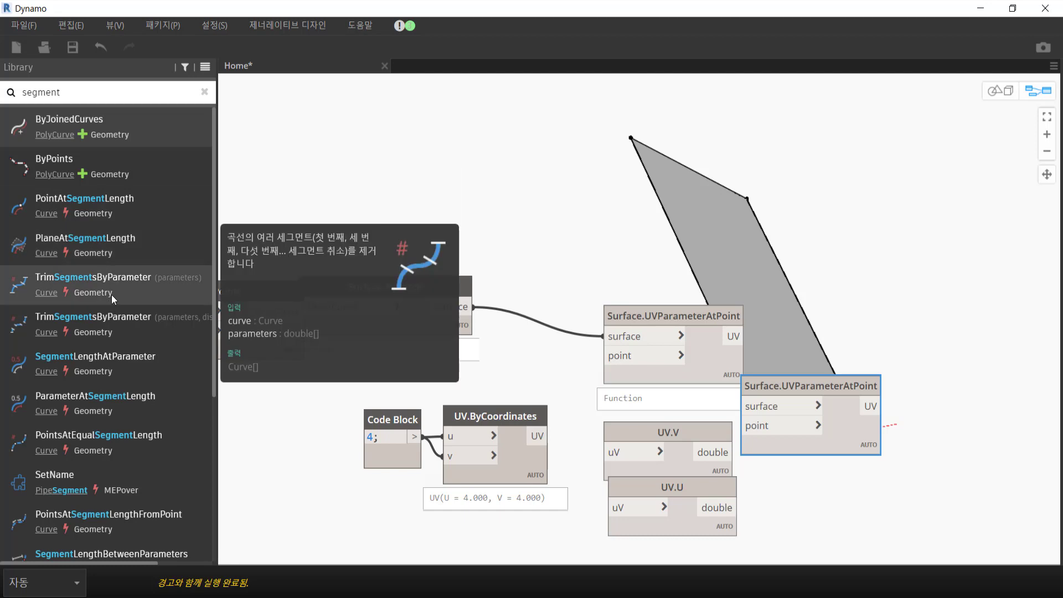
- Wire UV.ByCoordinates' UV output into the uV inputs of both UV.V and UV.U
scroll(128, 375, "down", 3)
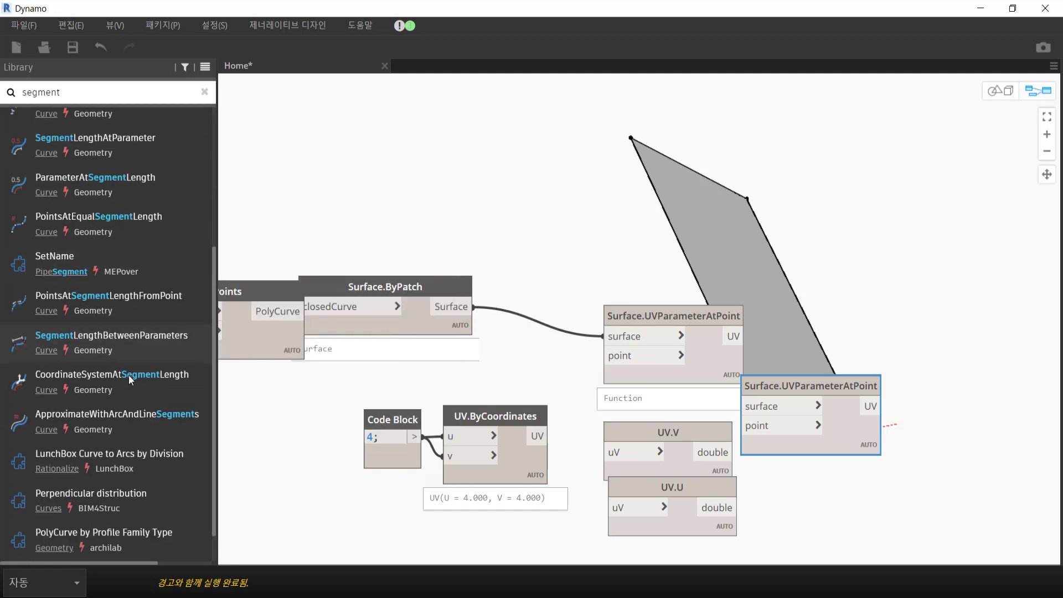
scroll(139, 349, "up", 3)
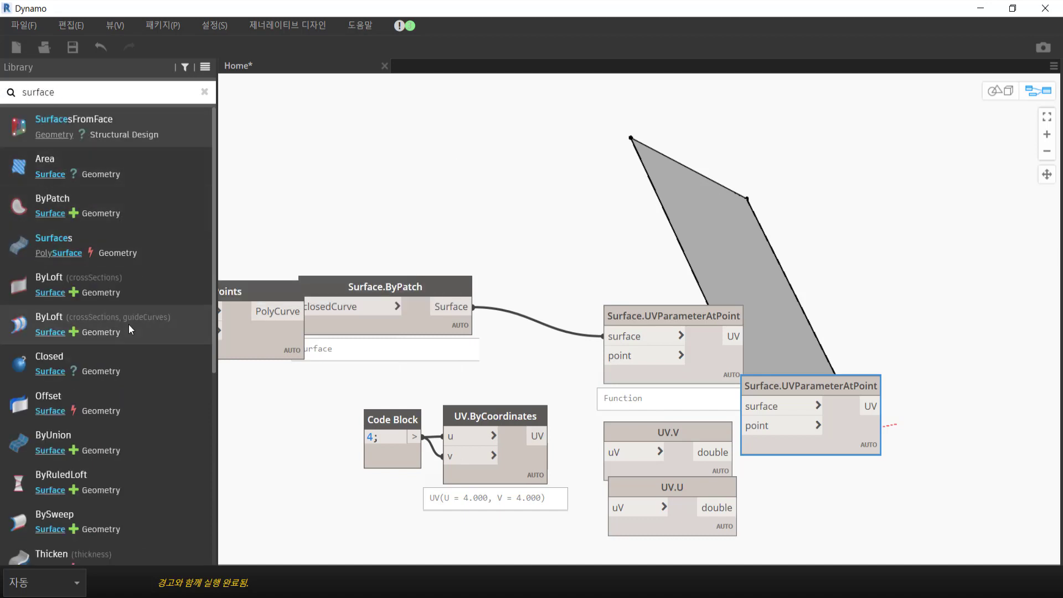
scroll(130, 323, "down", 1)
scroll(129, 324, "down", 1)
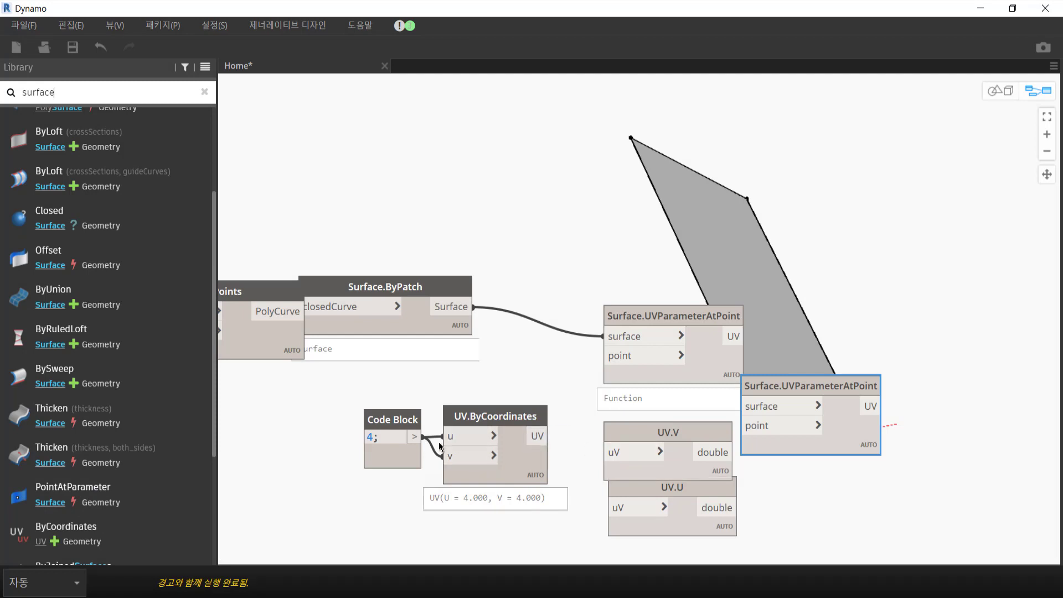
left_click_drag(535, 436, 609, 452)
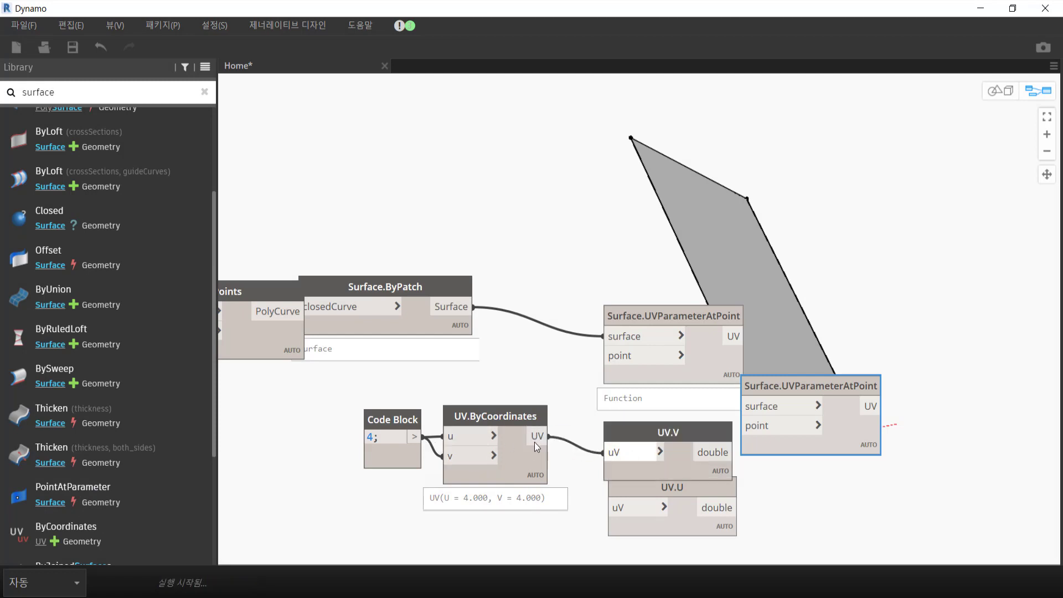
left_click_drag(535, 445, 615, 506)
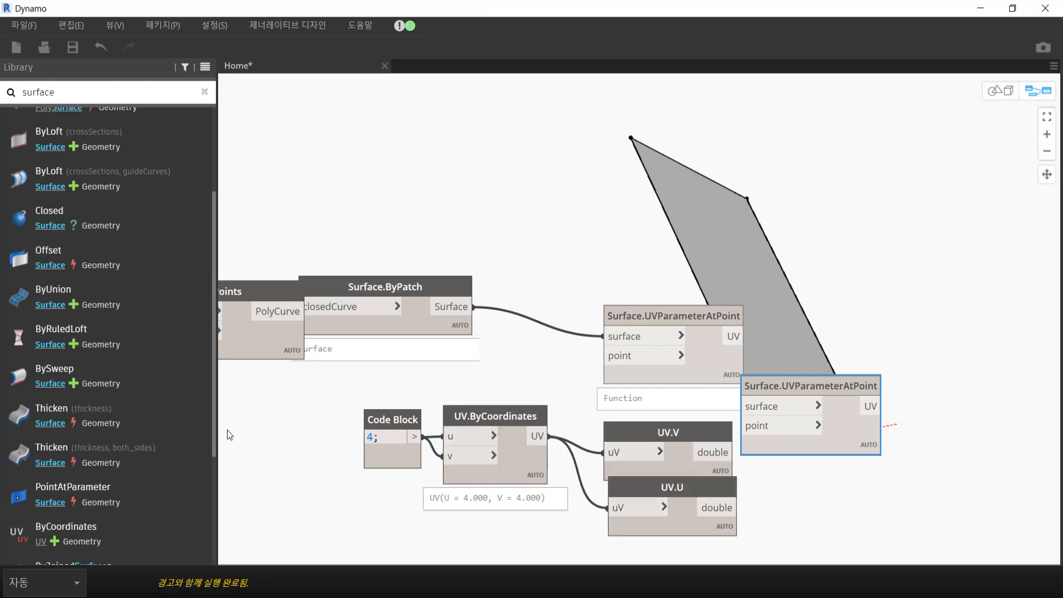
- Add a Surface.PointAtParameter node beside the UV nodes
left_click(161, 482)
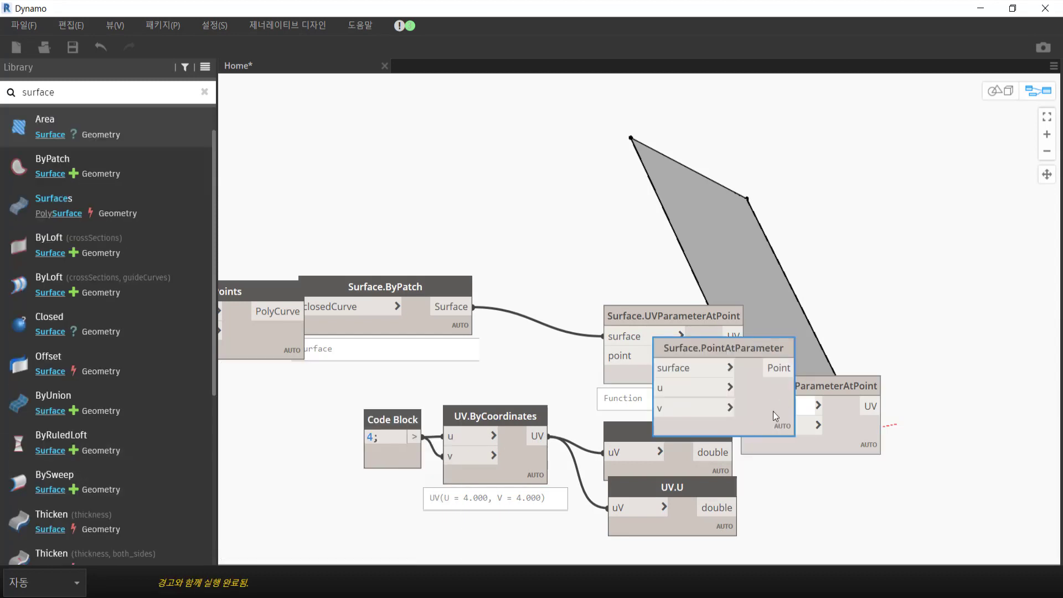
left_click_drag(775, 416, 753, 294)
left_click_drag(712, 339, 741, 145)
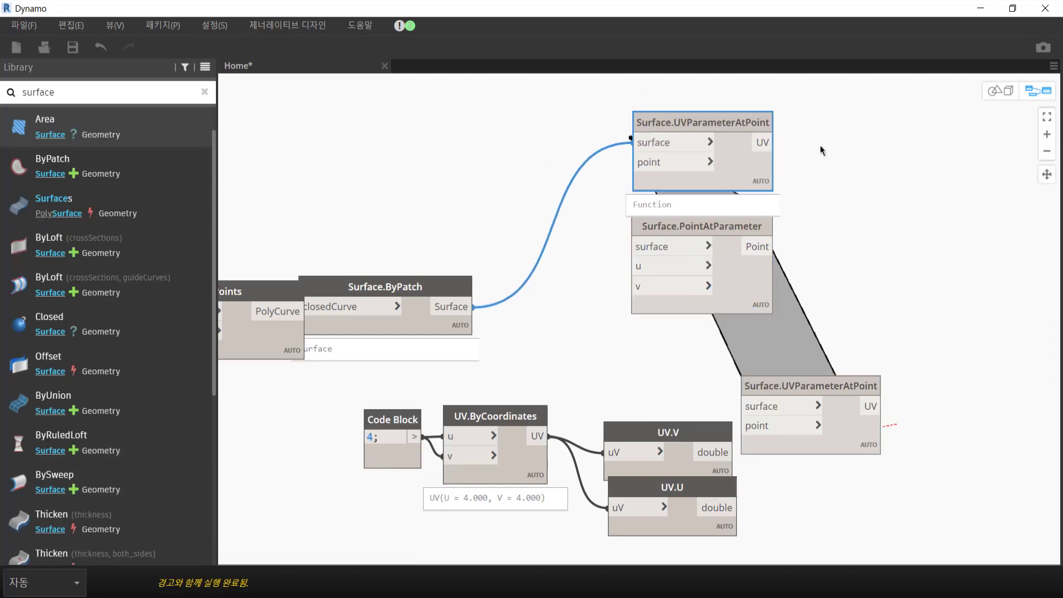
scroll(697, 172, "up", 3)
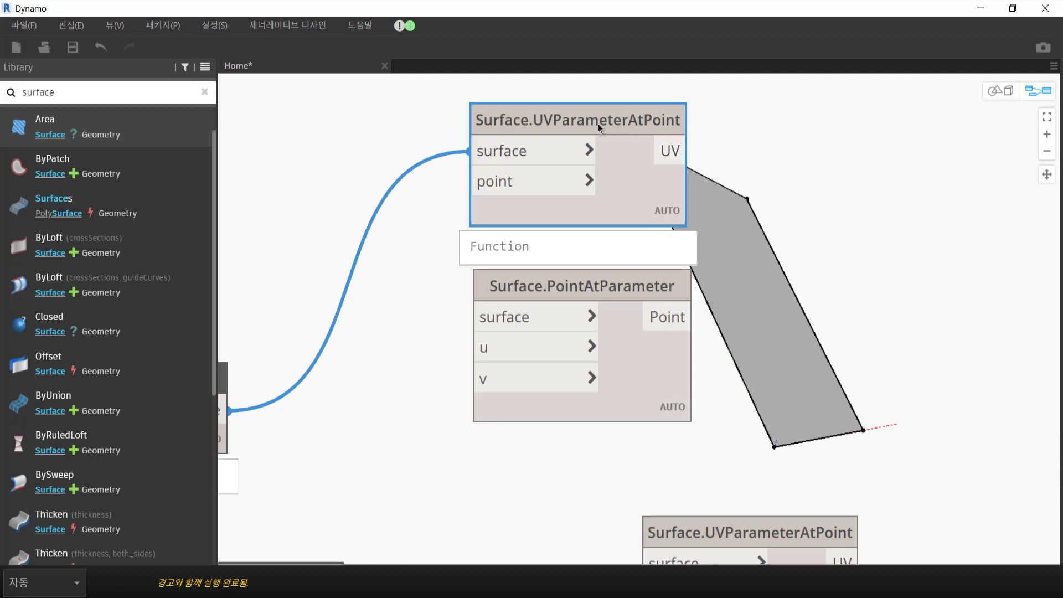
left_click_drag(656, 342, 641, 363)
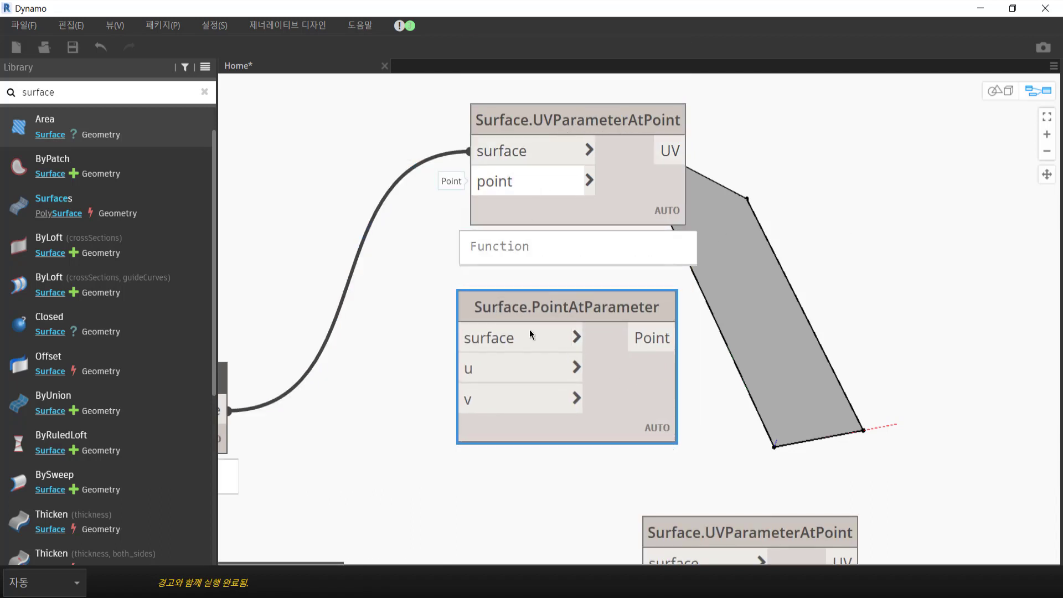
scroll(487, 418, "down", 2)
middle_click_drag(462, 442, 529, 275)
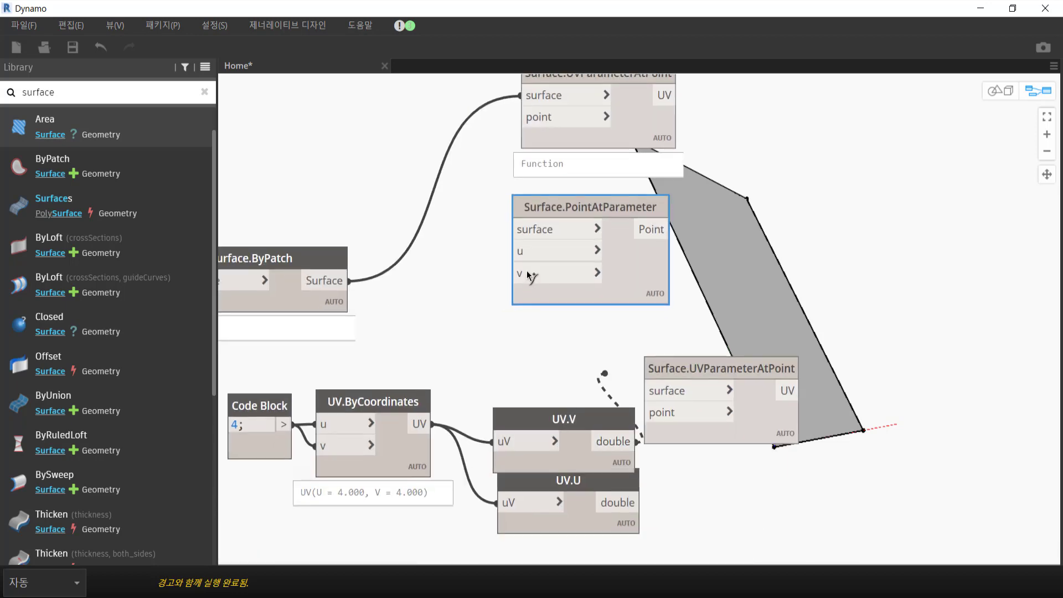
- Wire UV.V to u, UV.U to v, and the ByPatch surface into Surface.PointAtParameter
left_click(526, 250)
left_click(624, 504)
left_click(520, 273)
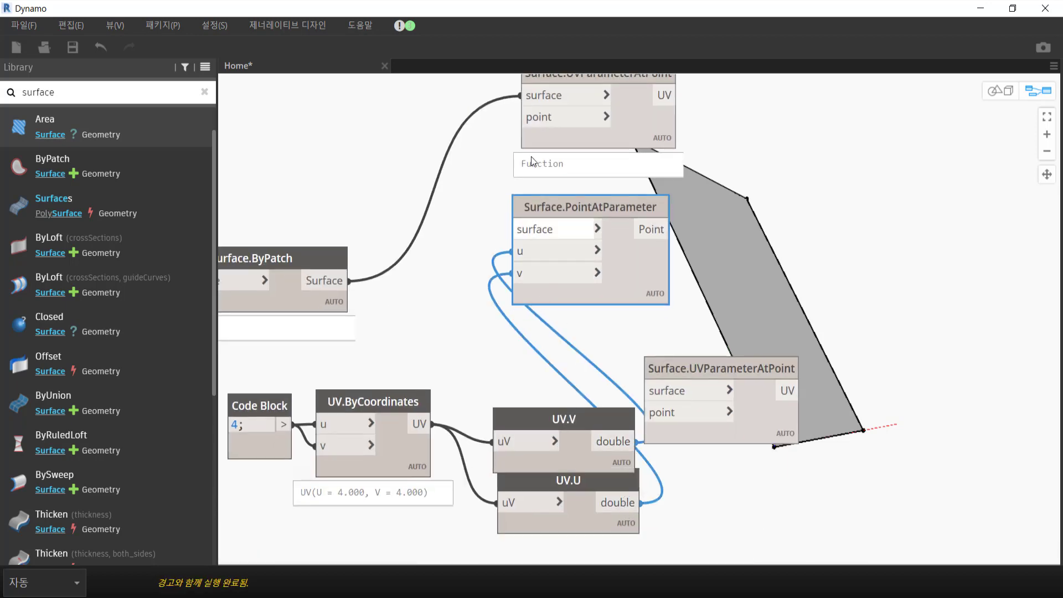
left_click(332, 280)
left_click(577, 235)
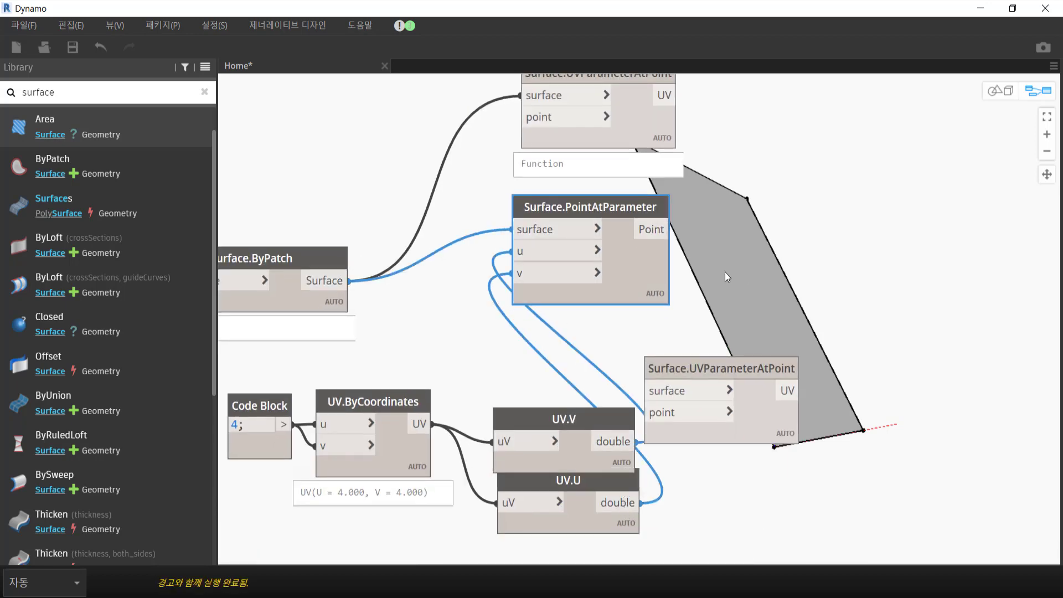
- Check the resulting point's coordinates and tidy the UV.V and UV.U nodes
middle_click_drag(725, 271, 642, 275)
left_click(550, 314)
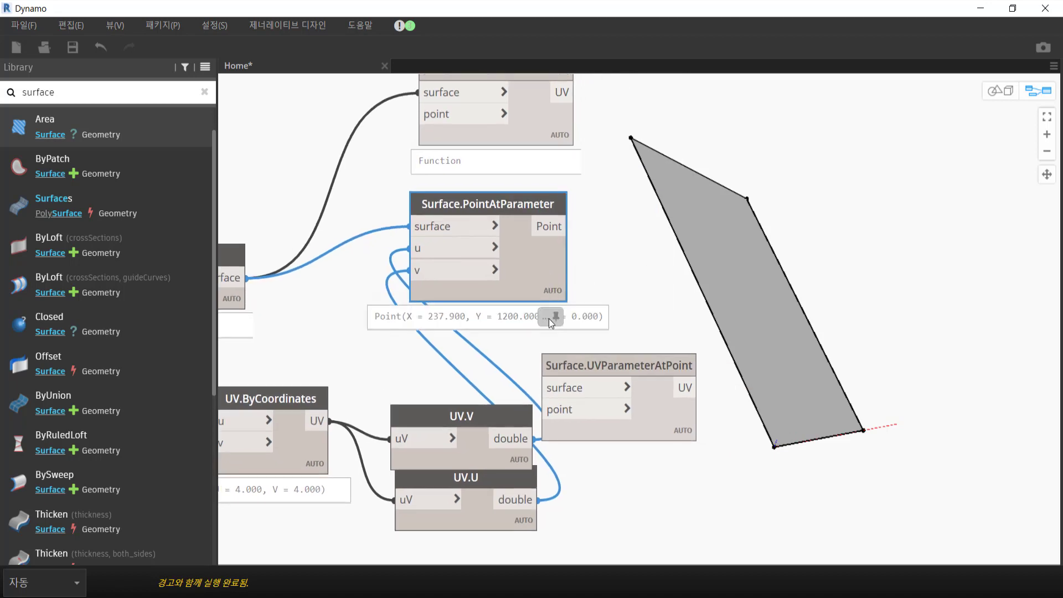
left_click_drag(532, 276, 553, 272)
left_click_drag(472, 444, 459, 377)
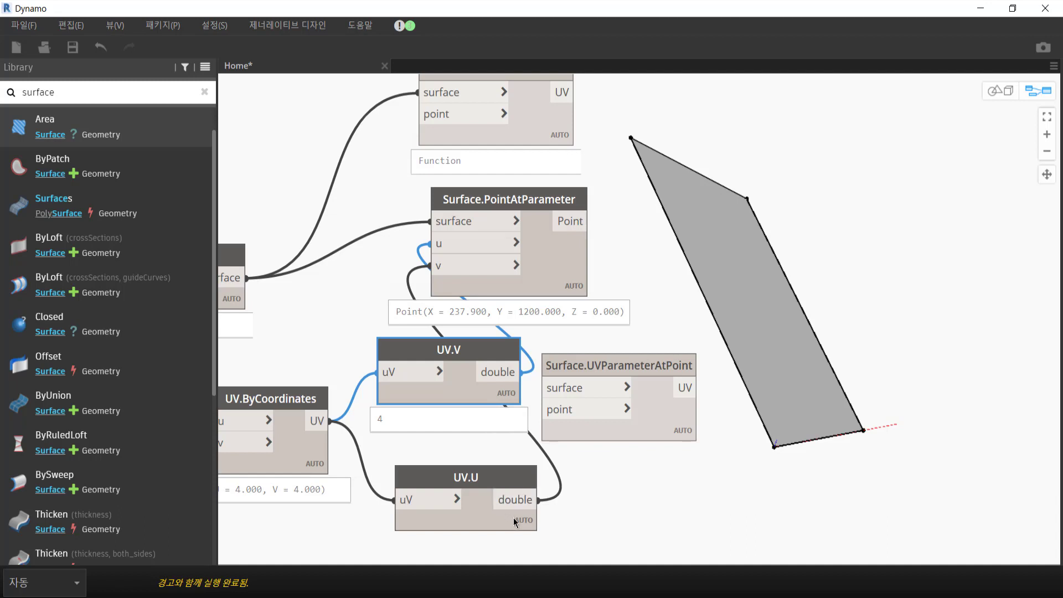
left_click(523, 545)
middle_click_drag(238, 446, 471, 408)
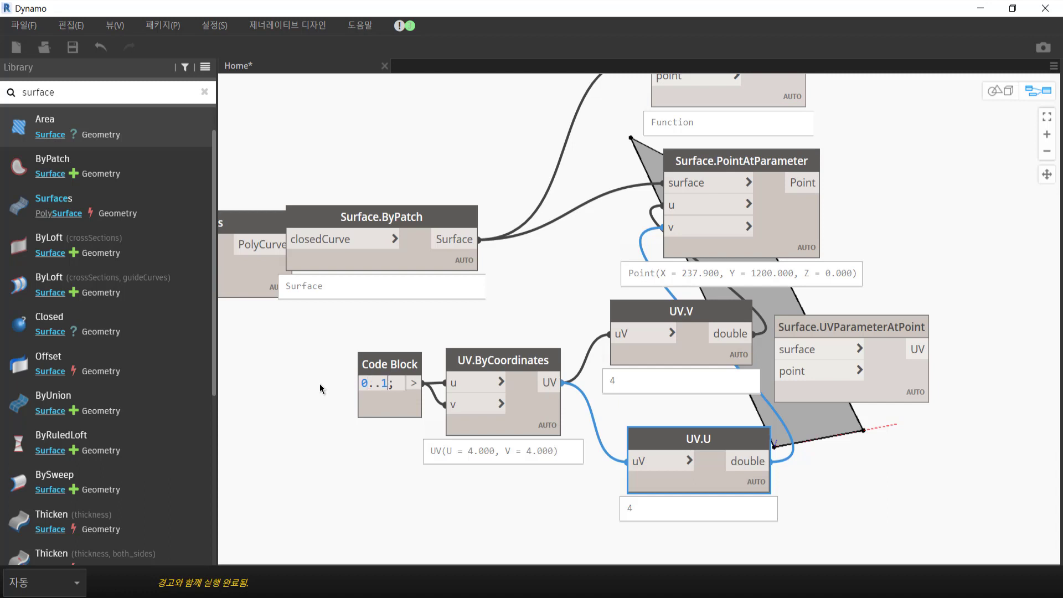
- Complete the Code Block range edit, rerun the graph, and rearrange the surface and UV nodes
type("..0.2")
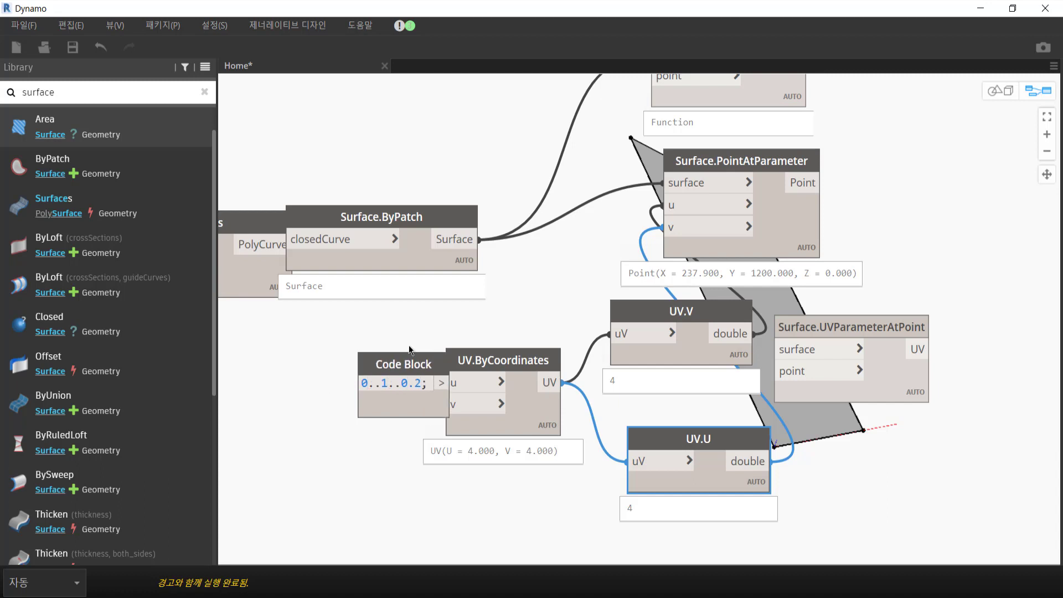
left_click(428, 328)
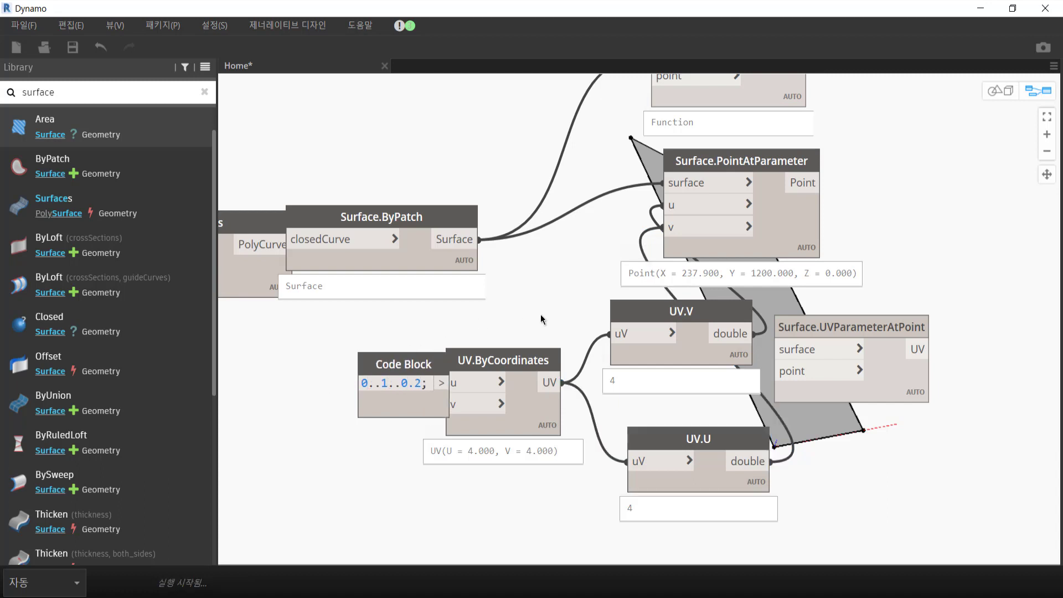
middle_click_drag(540, 314, 436, 284)
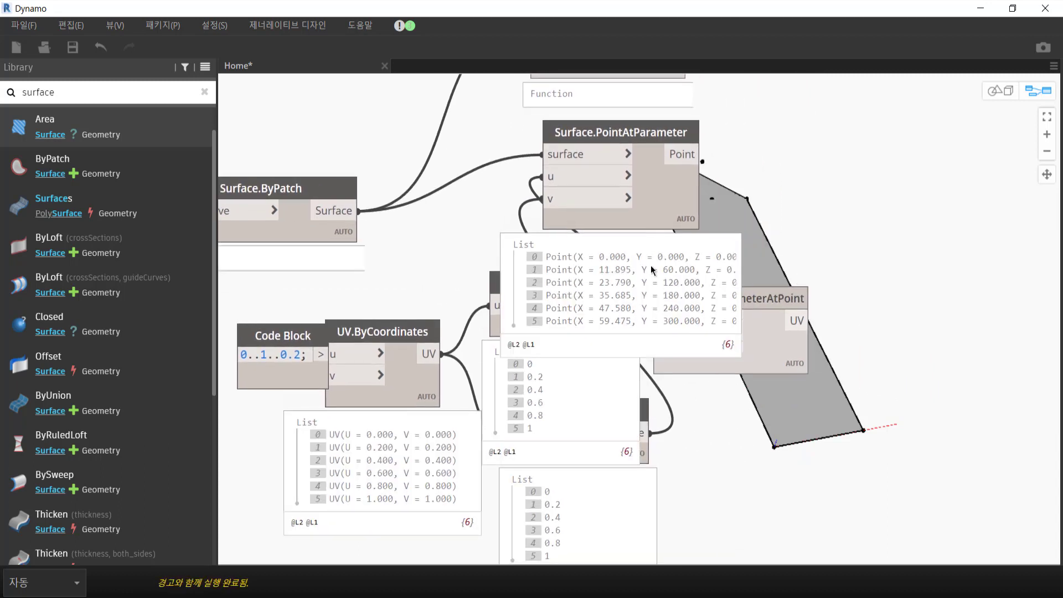
middle_click_drag(651, 270, 468, 275)
left_click_drag(615, 304, 858, 400)
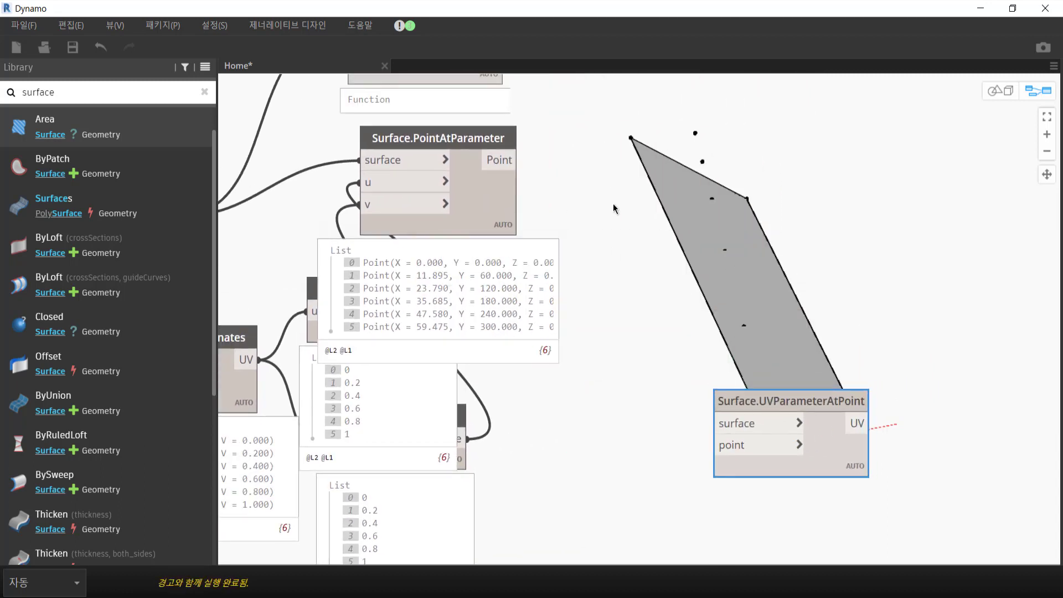
left_click_drag(437, 138, 636, 135)
left_click_drag(382, 288, 382, 236)
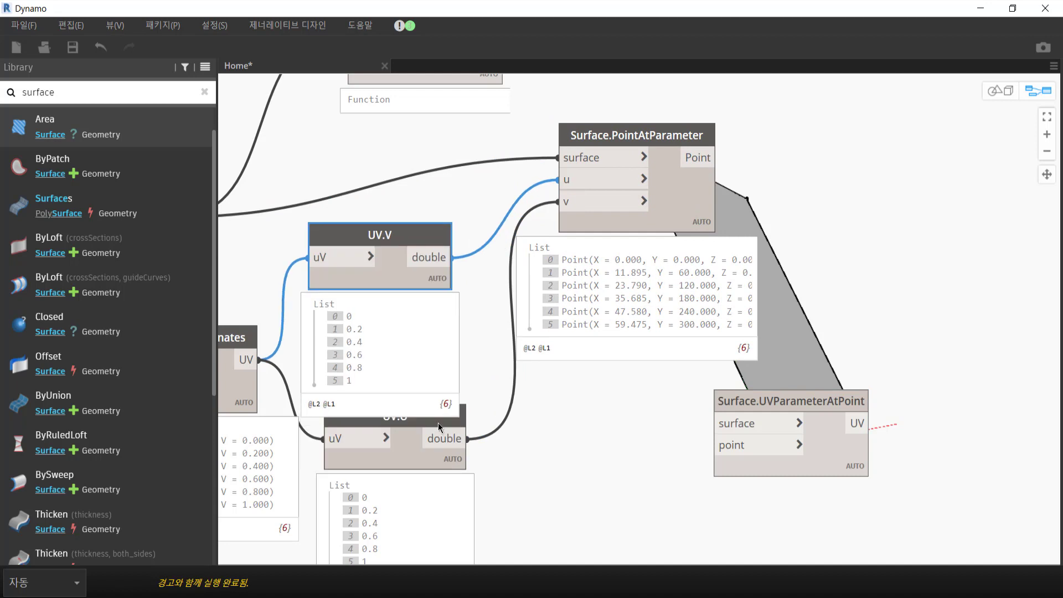
left_click(437, 423)
- Set Surface.PointAtParameter lacing to Cross Product, giving a 6×6 grid of 36 points
right_click(670, 212)
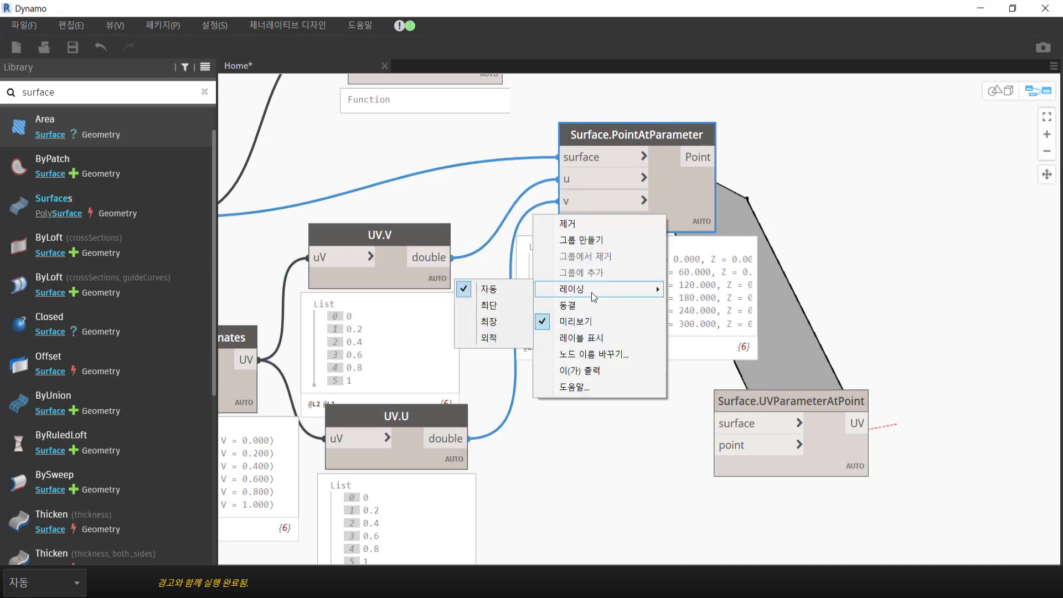
left_click(498, 336)
middle_click_drag(865, 230, 721, 236)
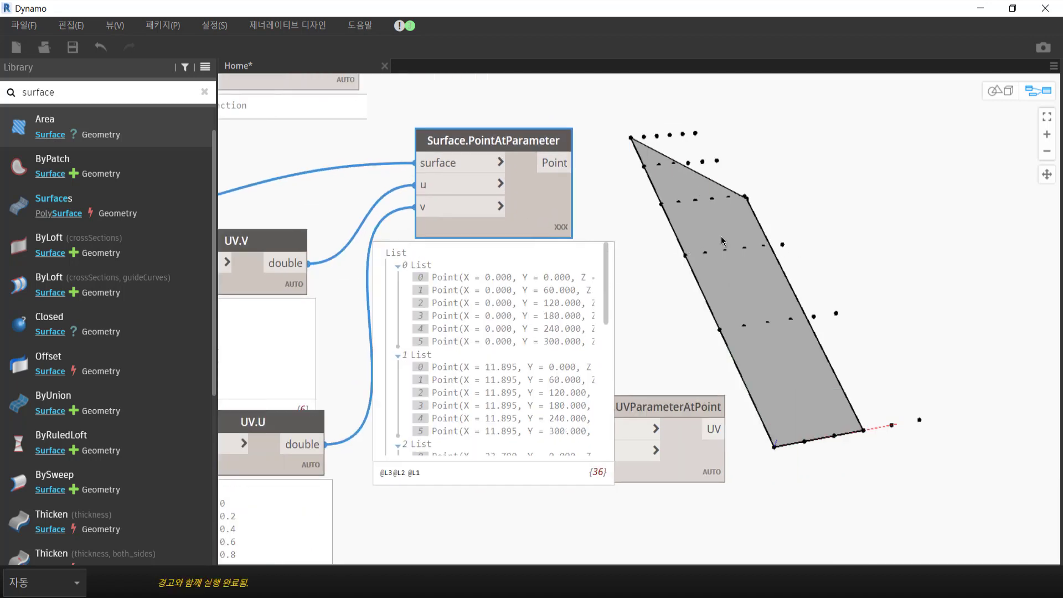
key("ctrl+b")
mouse_move(779, 308)
right_mouse_down()
mouse_move(752, 374)
mouse_move(655, 267)
mouse_move(654, 279)
right_mouse_up()
key("ctrl+b")
- Delete the Surface.UVParameterAtPoint node
right_click(682, 394)
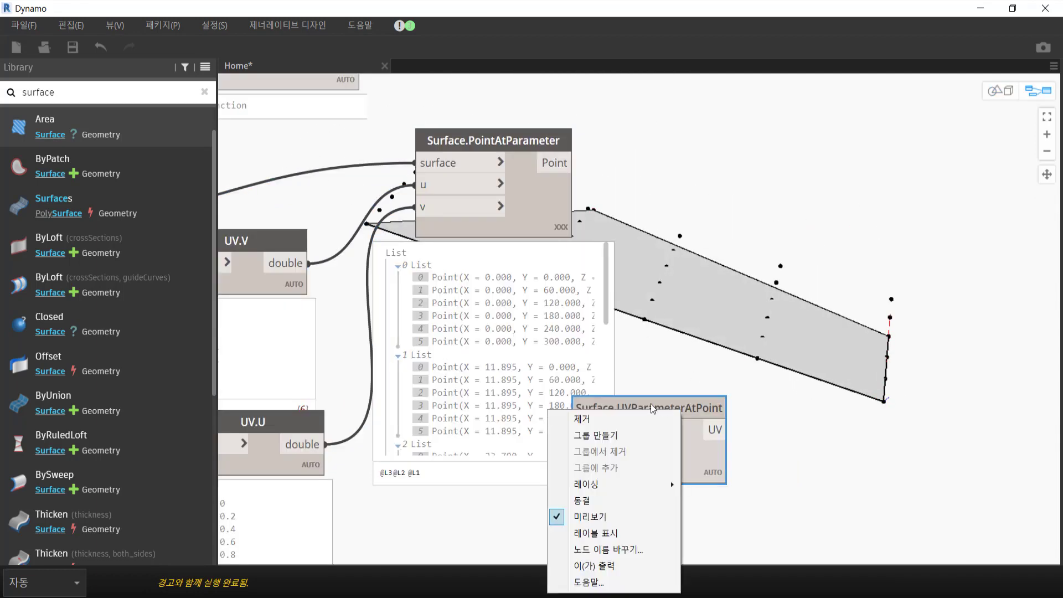
key("Escape")
key("ctrl+l")
left_click_drag(430, 242, 456, 220)
right_click(456, 220)
left_click(568, 229)
- Add Geometry.Intersect with the grid points as other and the patch surface as geometry
right_click(567, 228)
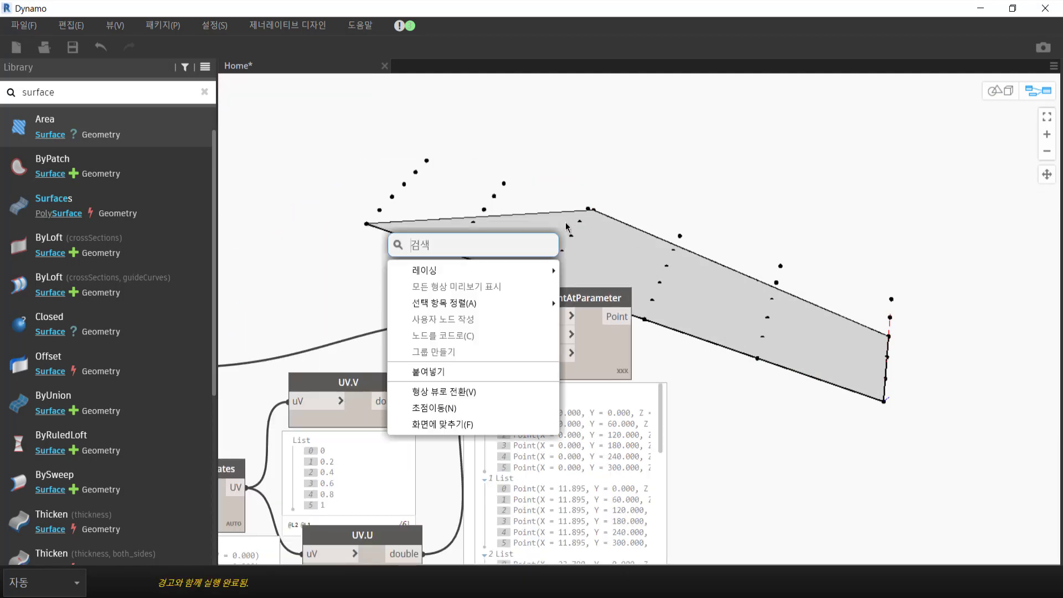
type("int")
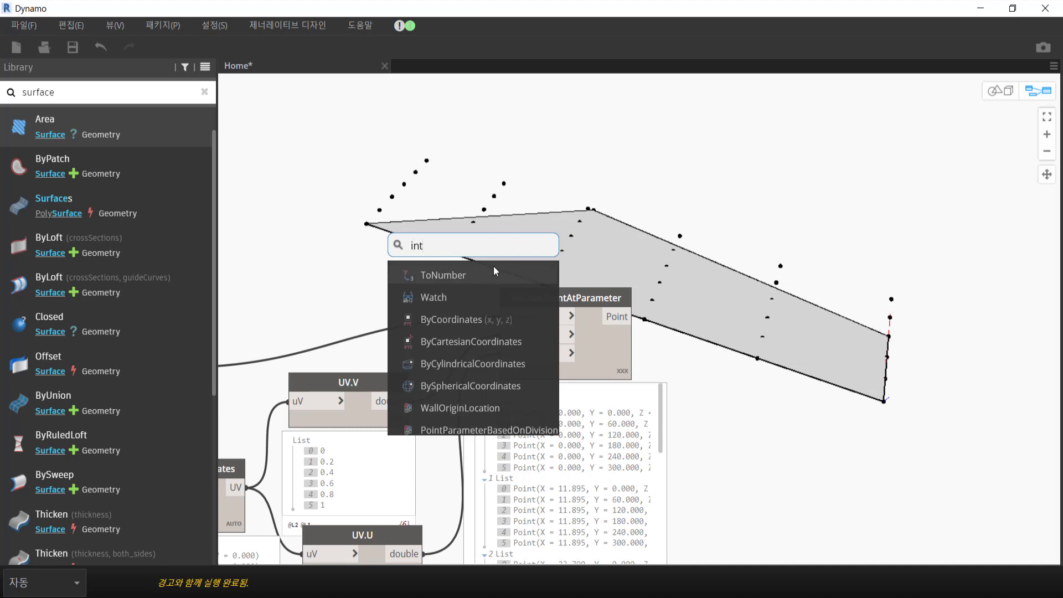
type("ers")
left_click(475, 407)
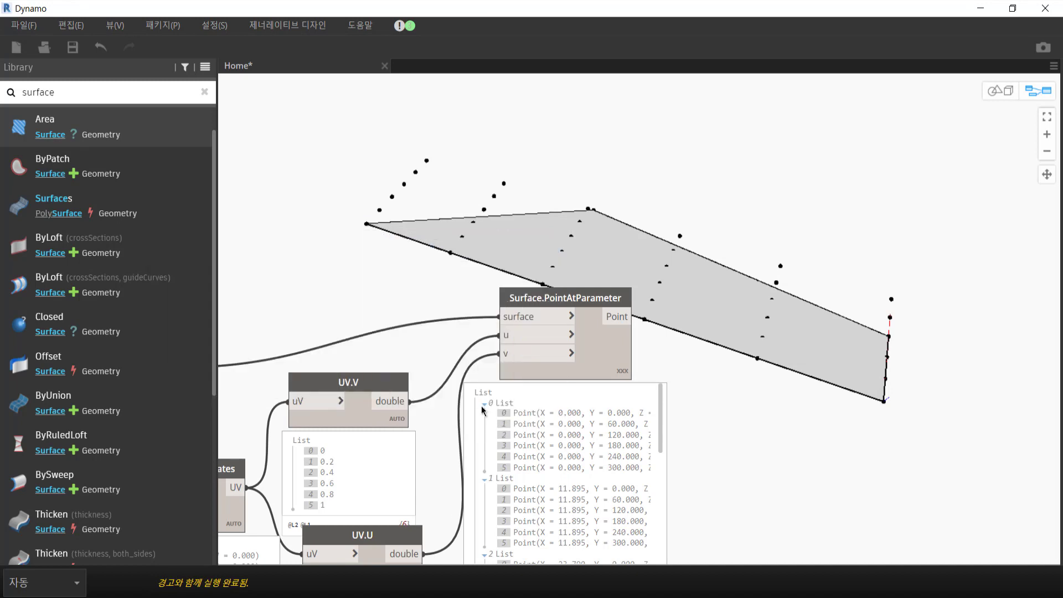
left_click_drag(576, 430, 771, 269)
left_click_drag(616, 316, 688, 299)
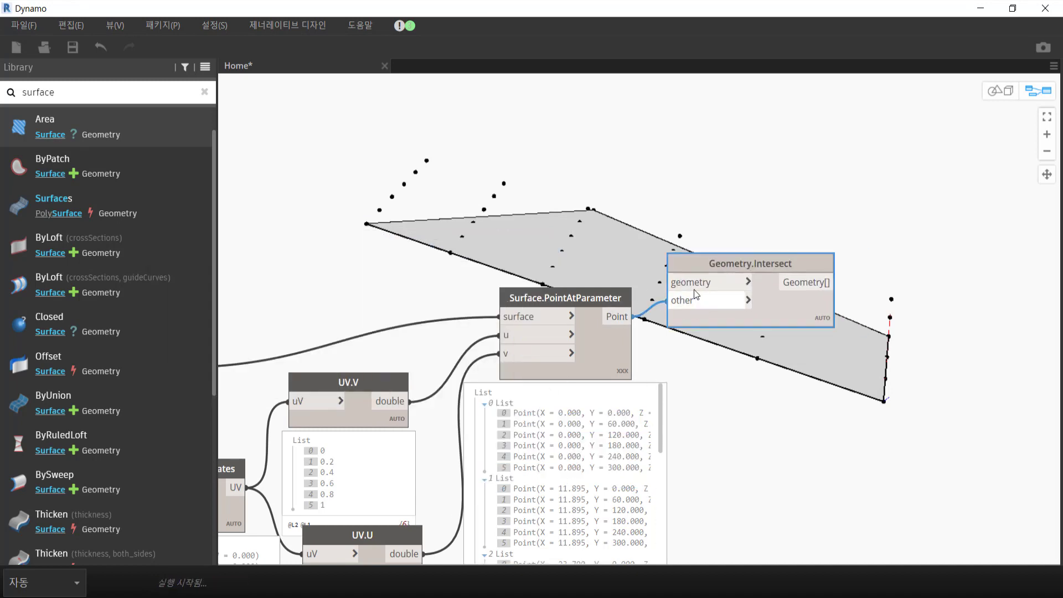
left_click(671, 282)
middle_click_drag(373, 244, 694, 210)
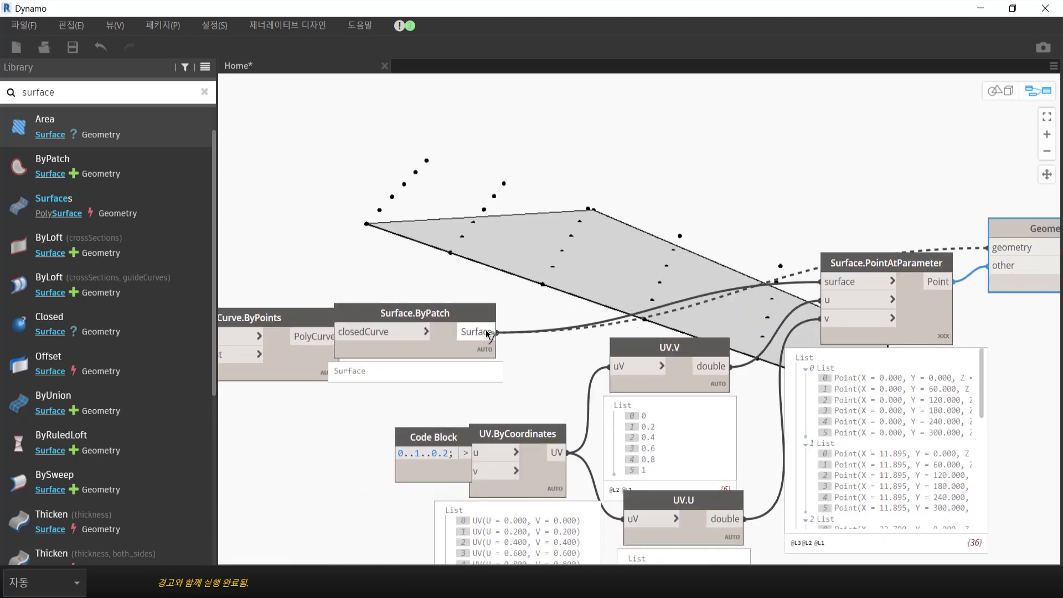
left_click(488, 333)
- Switch off the Surface.ByPatch preview so only its outline and points show
left_click_drag(484, 302, 601, 172)
right_click(442, 186)
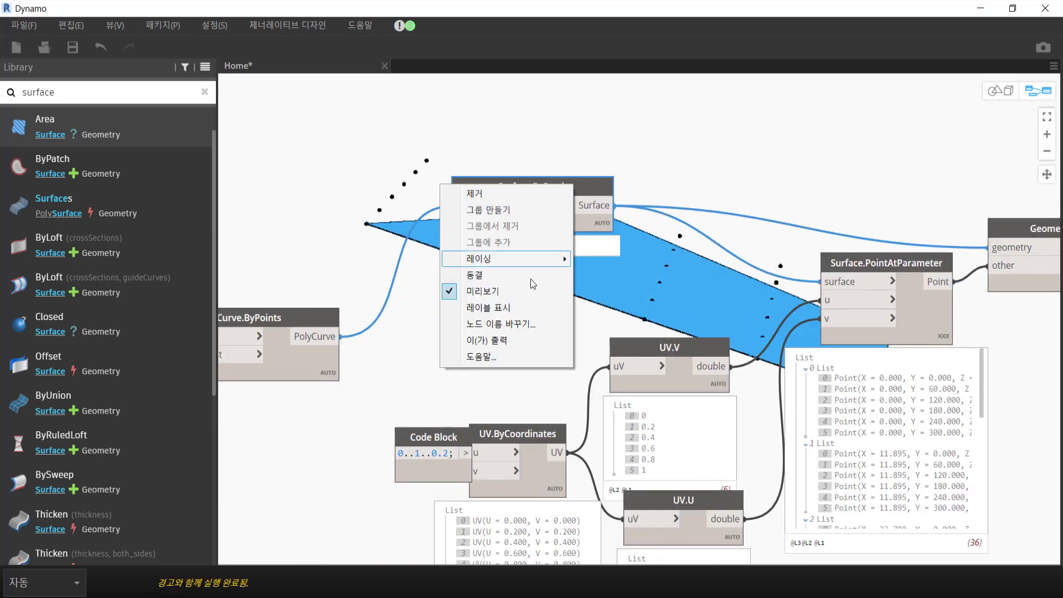
left_click(531, 291)
right_click(791, 312)
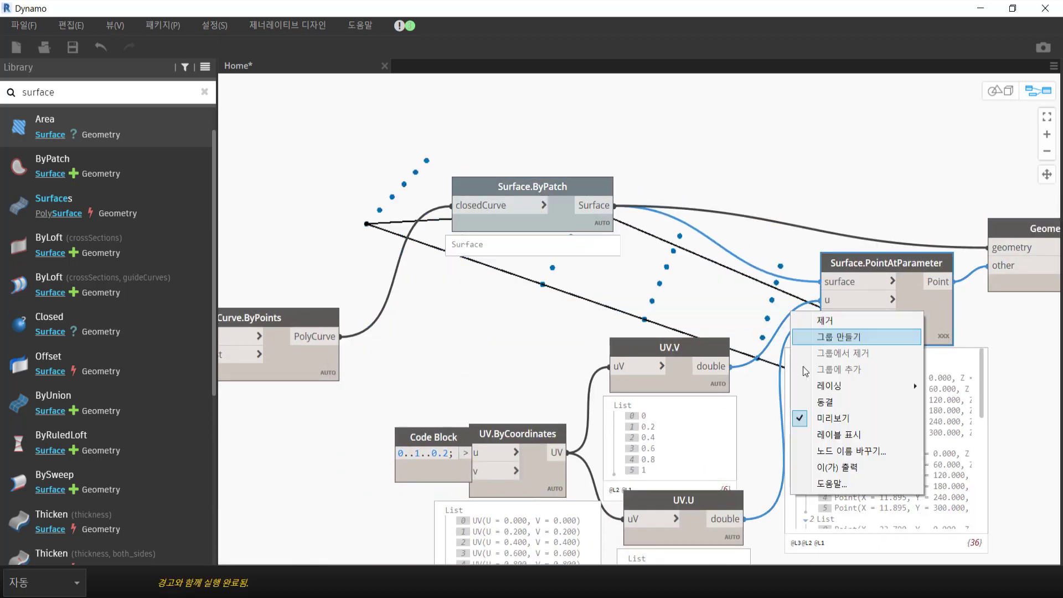
left_click(833, 412)
scroll(506, 160, "up", 2)
scroll(838, 250, "up", 2)
- Add a Circle.ByCenterPointRadius node below Geometry.Intersect, using its results as centre points
key("ctrl+b")
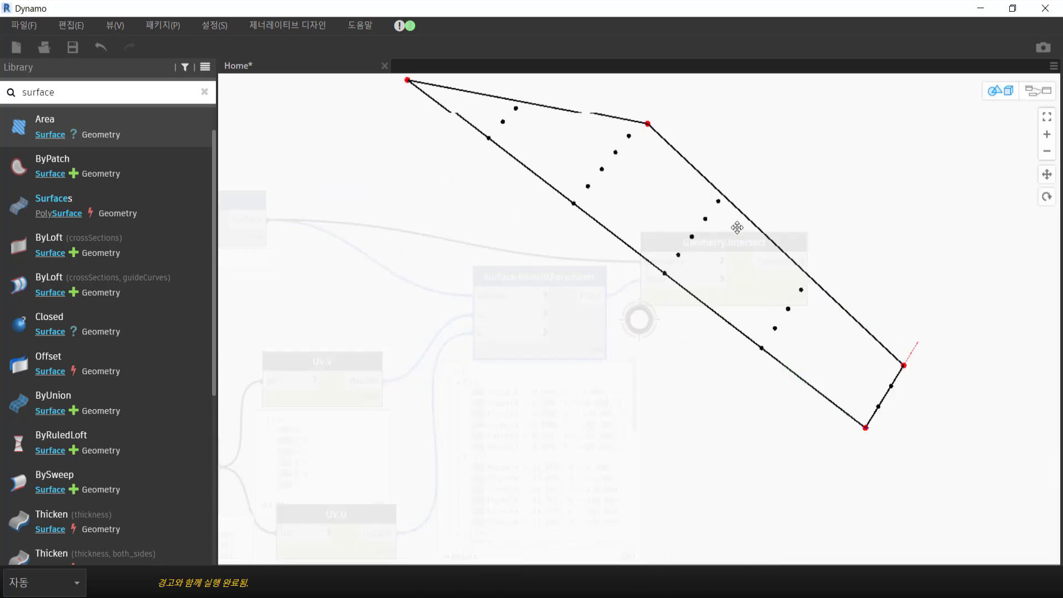
mouse_move(736, 226)
right_mouse_down()
mouse_move(748, 225)
mouse_move(795, 308)
mouse_move(685, 334)
mouse_move(737, 343)
mouse_move(705, 308)
mouse_move(736, 348)
mouse_move(636, 314)
mouse_move(765, 326)
mouse_move(754, 304)
mouse_move(842, 327)
mouse_move(843, 301)
mouse_move(759, 351)
right_mouse_up()
key("ctrl+b")
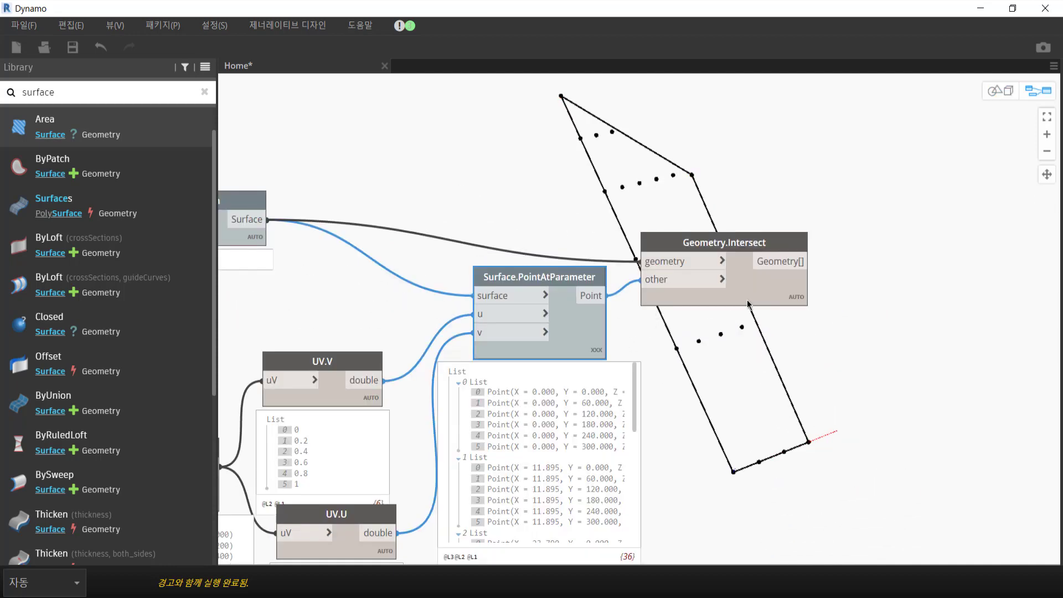
middle_click_drag(589, 287, 372, 274)
right_click(667, 254)
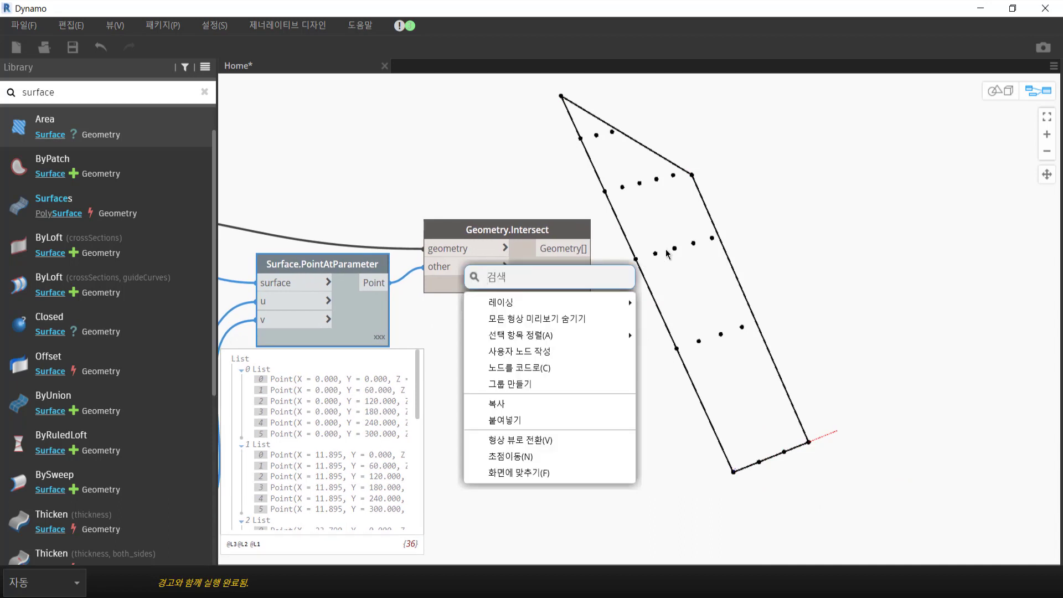
type("circl")
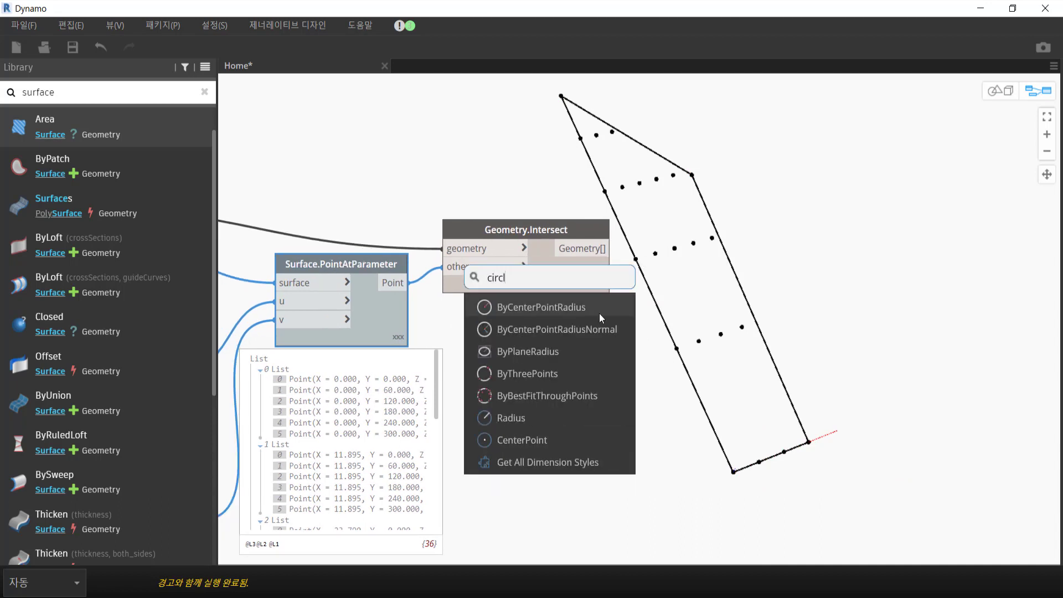
type("e")
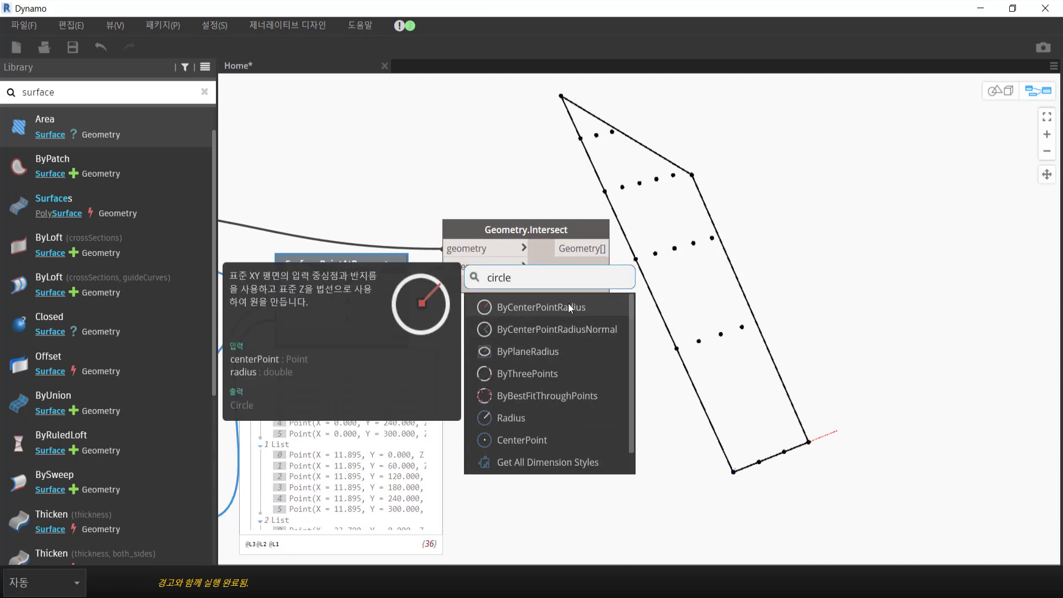
left_click(565, 305)
left_click_drag(619, 324, 678, 313)
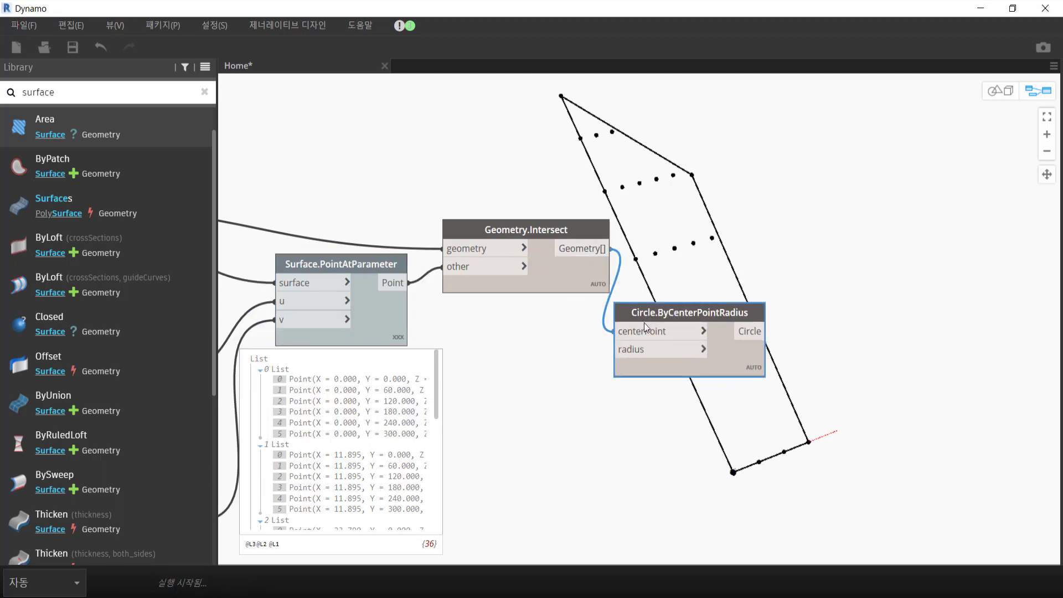
- Set the circle radius with a Code Block of 10
double_click(578, 367)
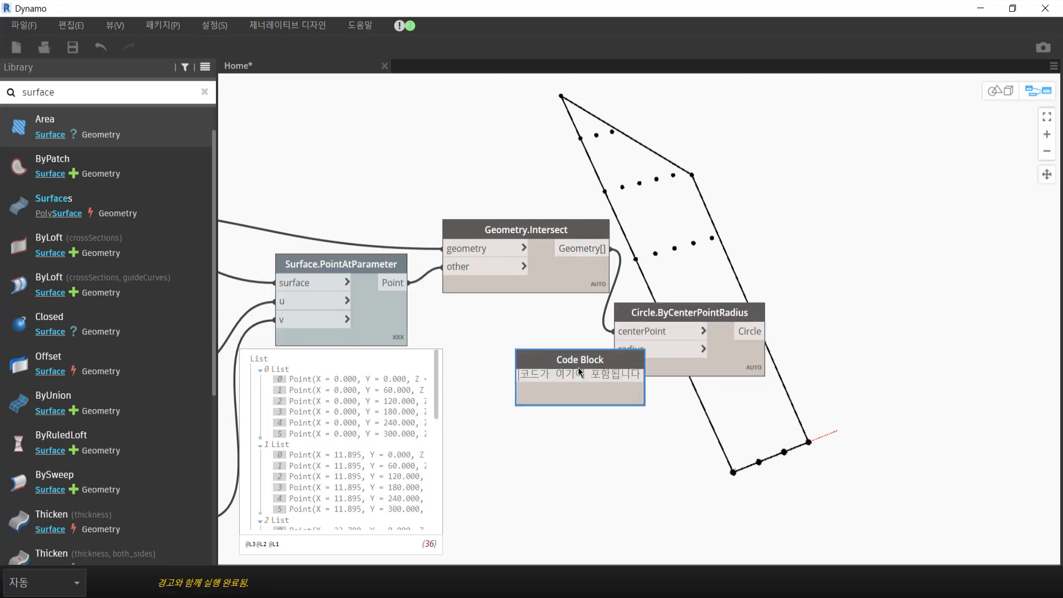
type("10")
left_click(551, 444)
middle_click_drag(655, 404, 566, 393)
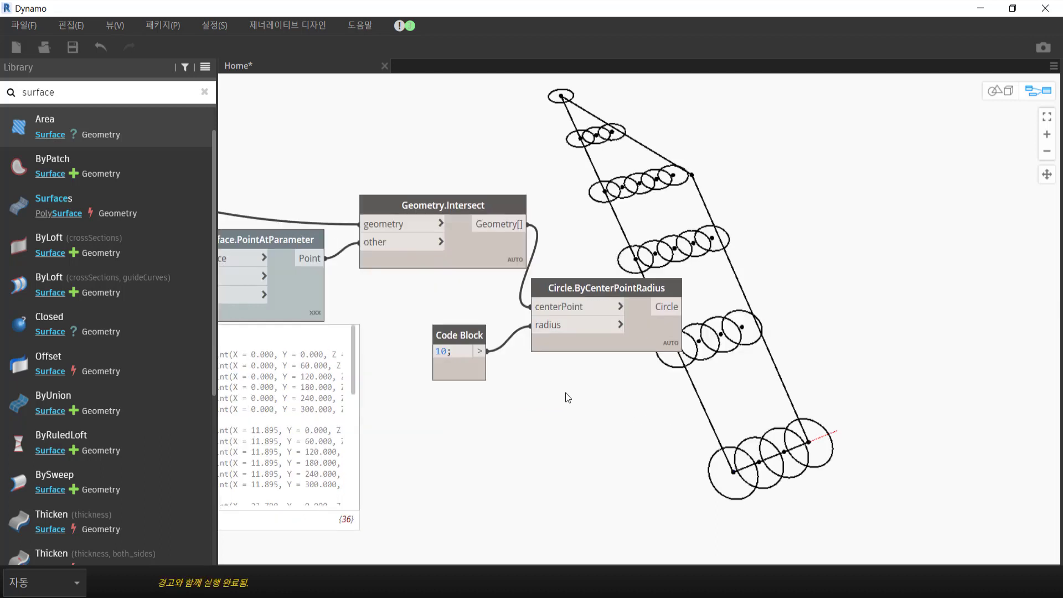
left_click_drag(583, 381, 420, 311)
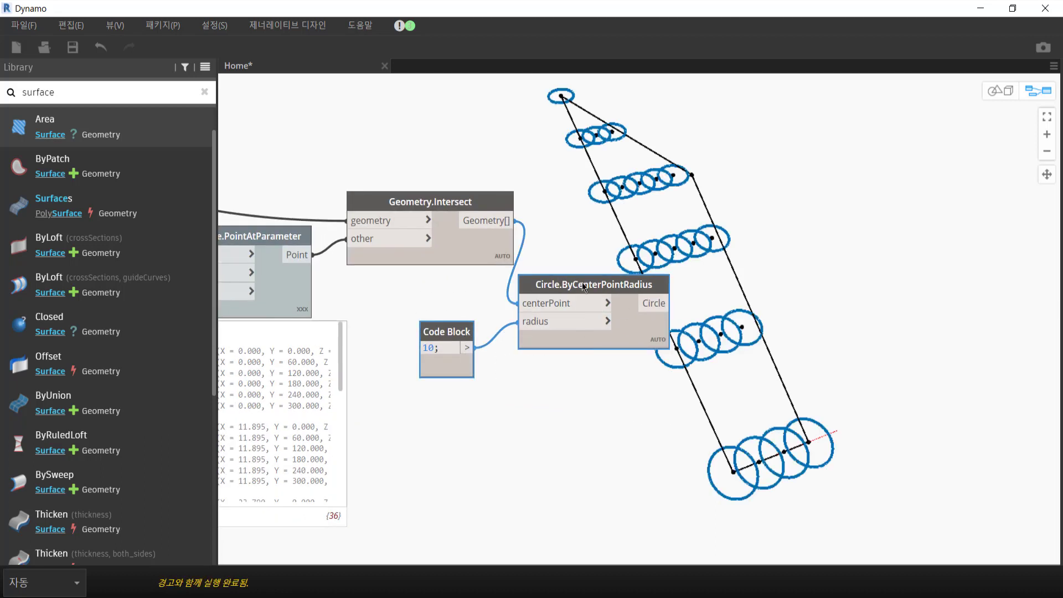
left_click_drag(583, 286, 751, 298)
left_click_drag(478, 255, 504, 250)
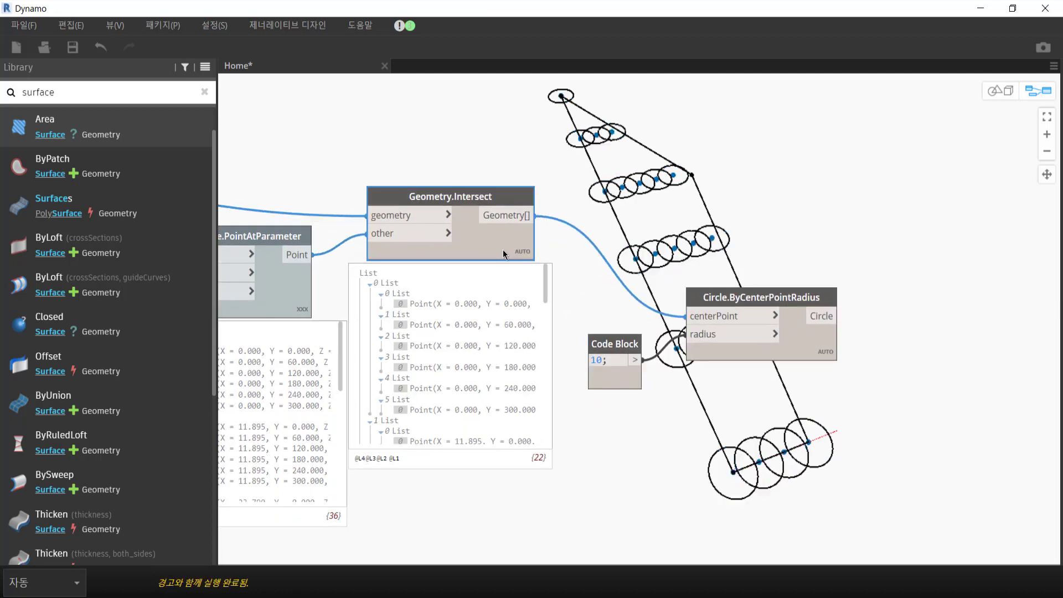
- Add a List.Flatten node fed by Geometry.Intersect's output
right_click(586, 233)
type("fl")
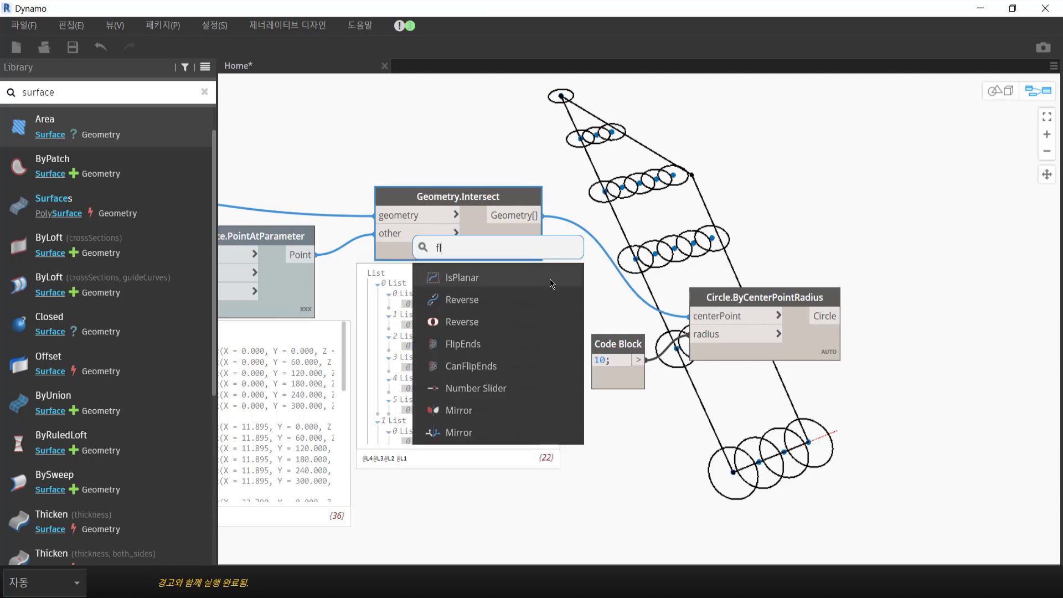
type("att")
left_click(533, 278)
left_click_drag(534, 220, 536, 310)
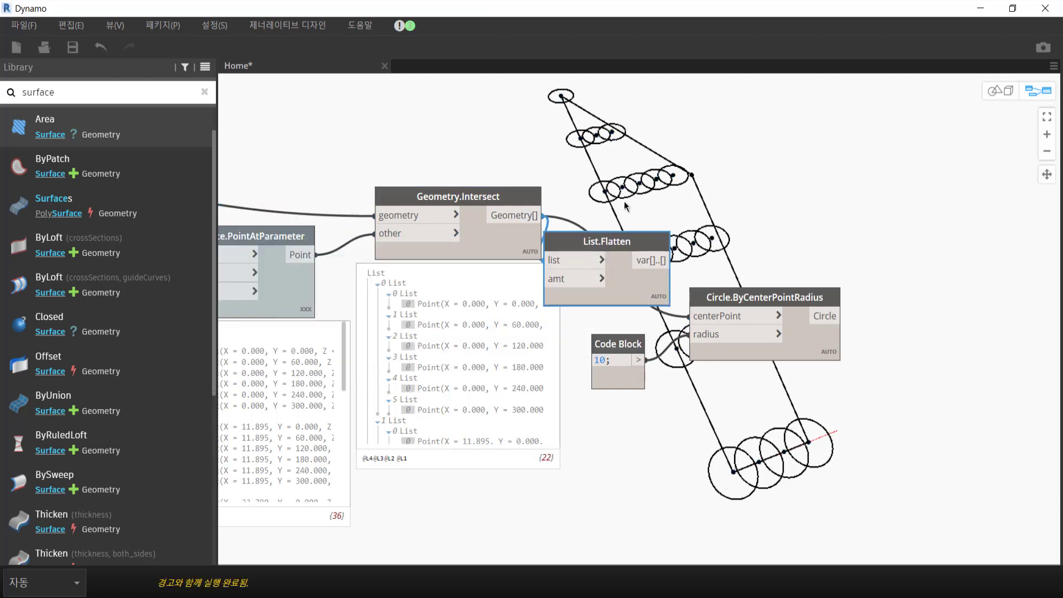
left_click_drag(597, 291, 640, 195)
left_click(699, 215)
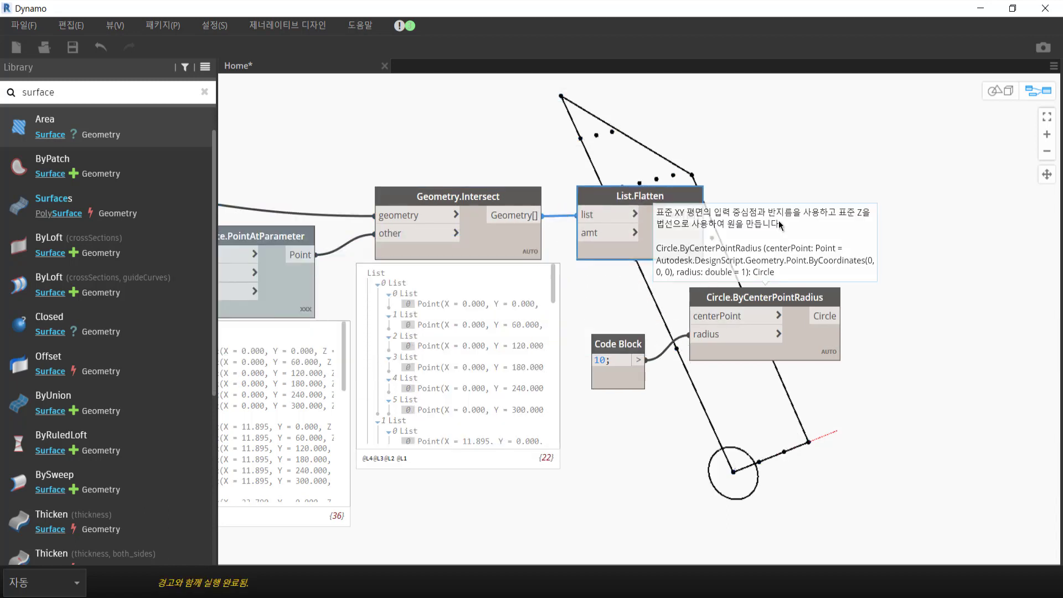
right_click_drag(886, 185, 620, 231)
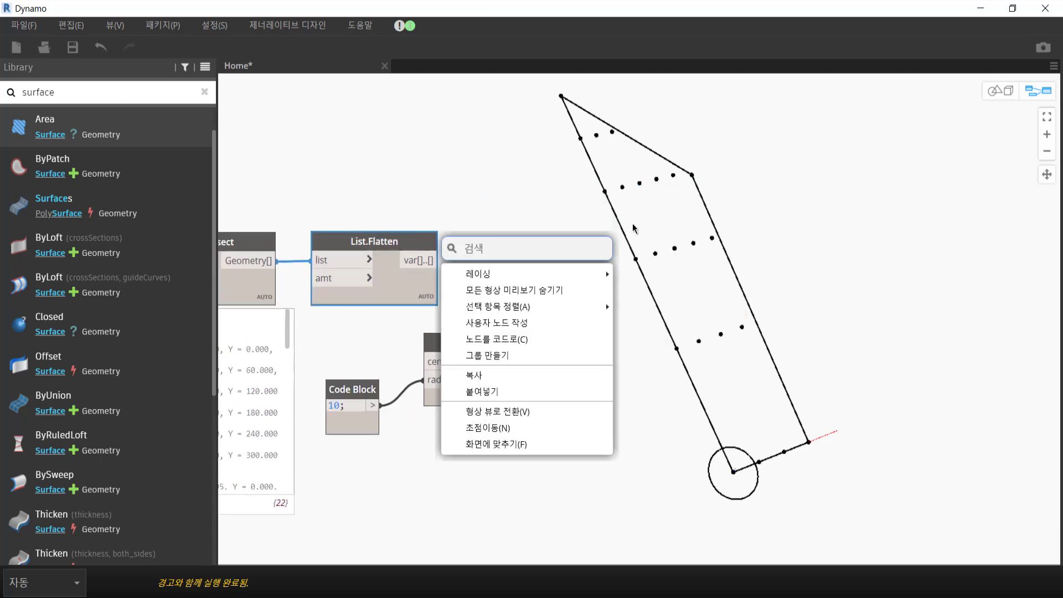
- Add an If node with a List.Shuffle node beside it
type("if")
left_click(525, 276)
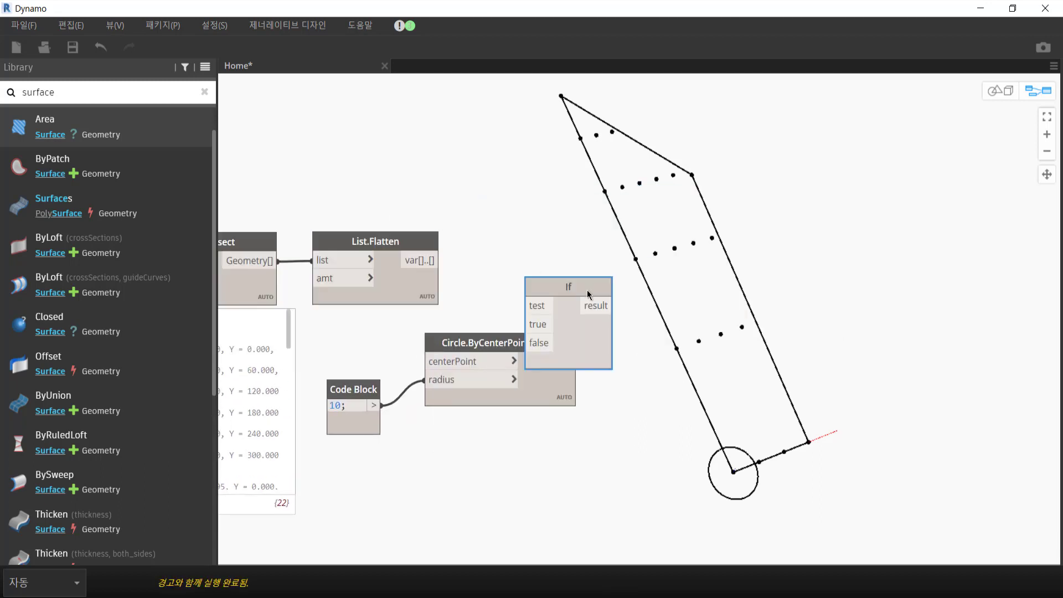
left_click_drag(587, 290, 629, 182)
right_click(473, 188)
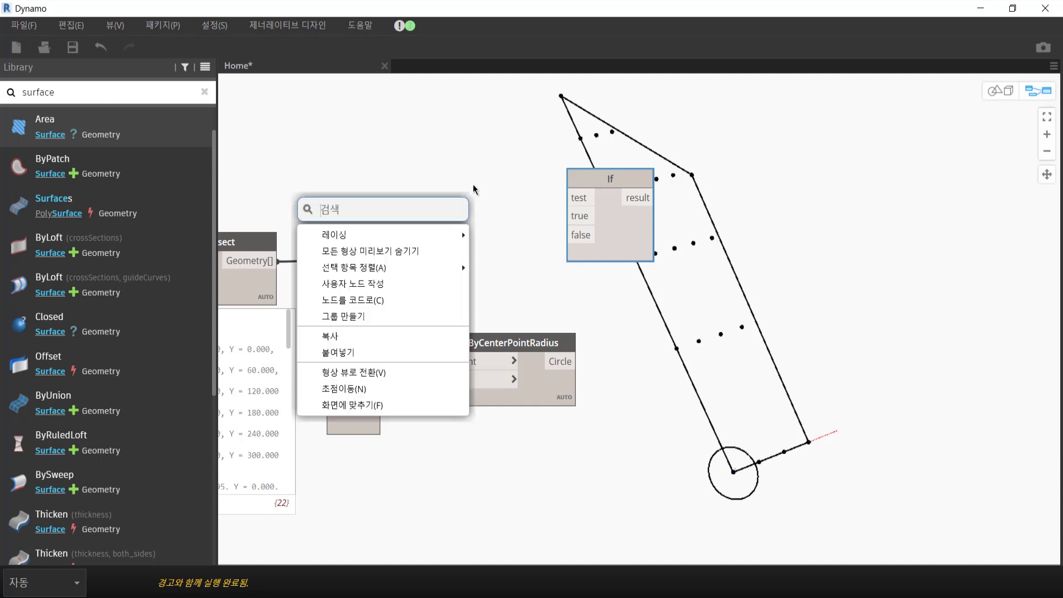
type("rando")
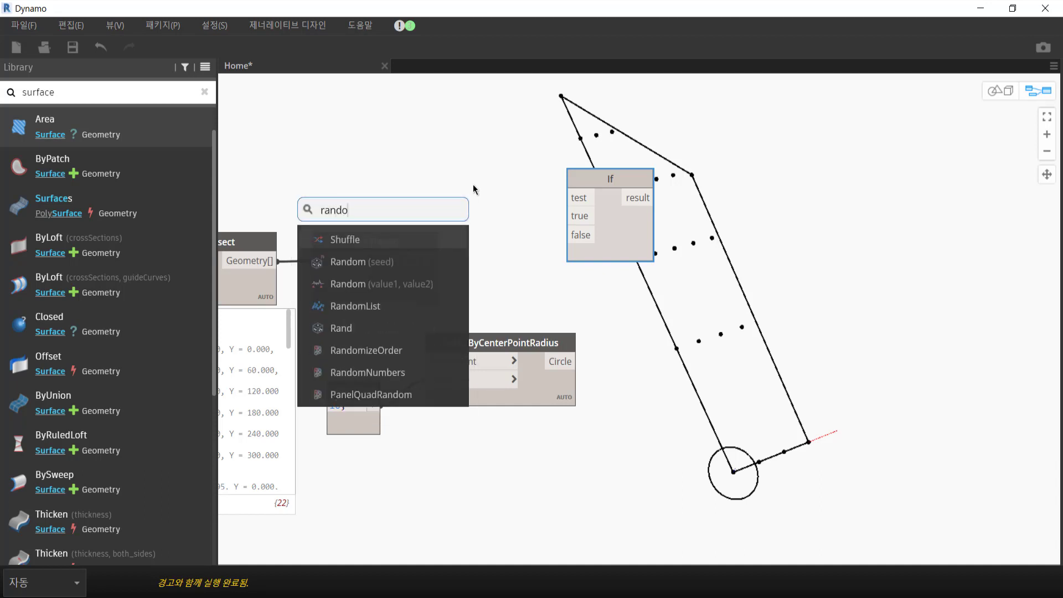
type("m")
key("Escape")
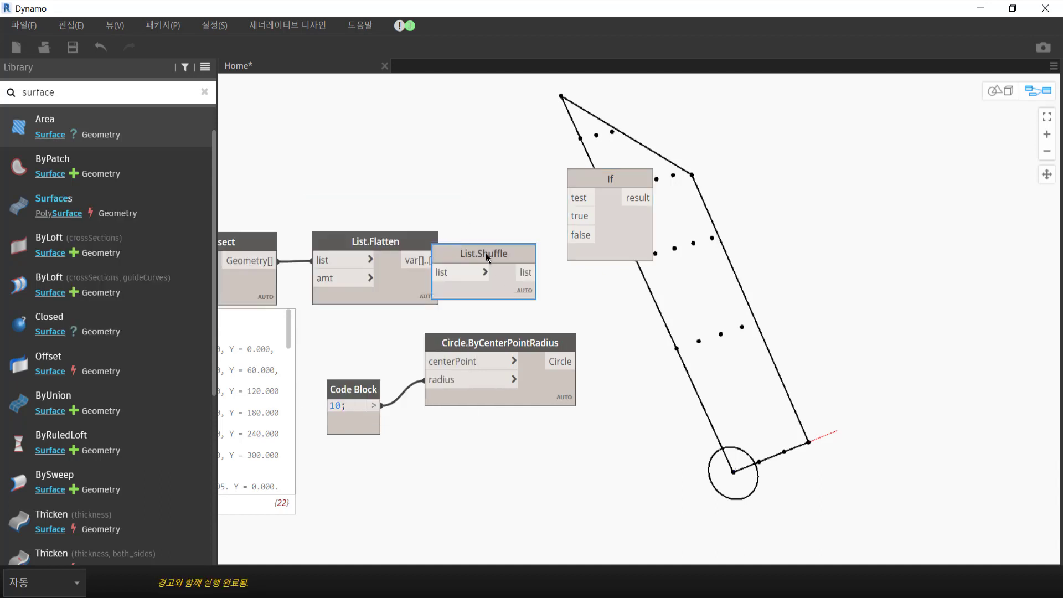
left_click_drag(443, 252, 473, 204)
- Feed the flattened points into List.Shuffle and arrange it beside the If node
left_click_drag(420, 300, 413, 253)
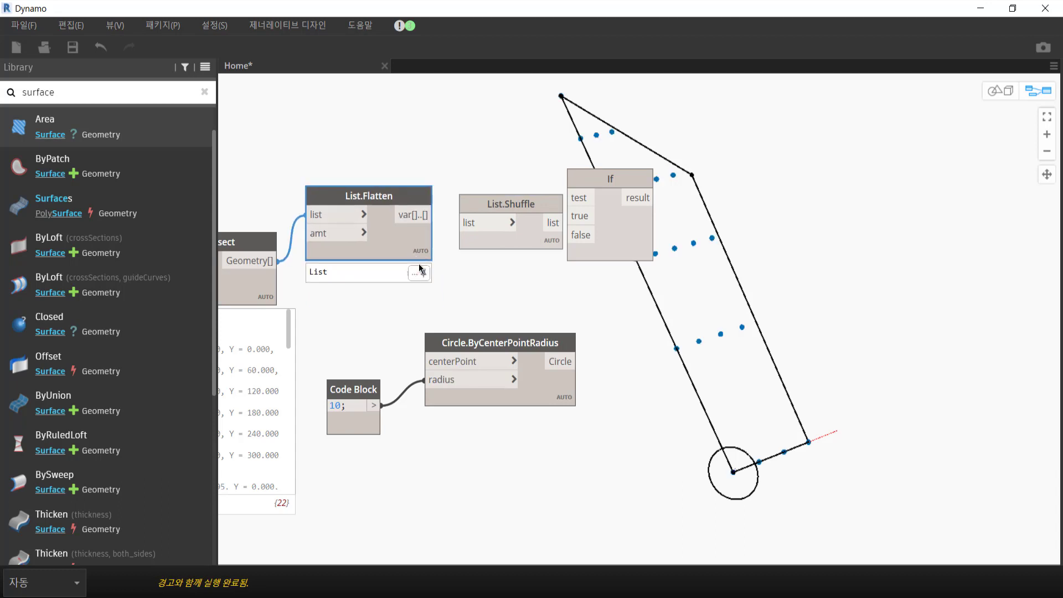
left_click(479, 255)
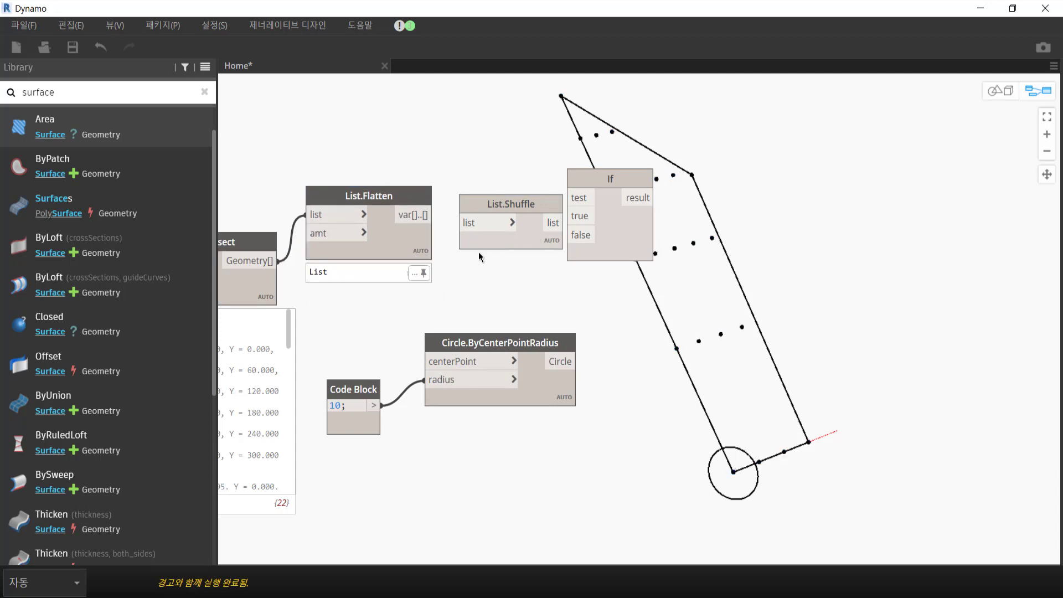
left_click(422, 253)
left_click_drag(510, 204, 686, 226)
left_click_drag(609, 232, 533, 219)
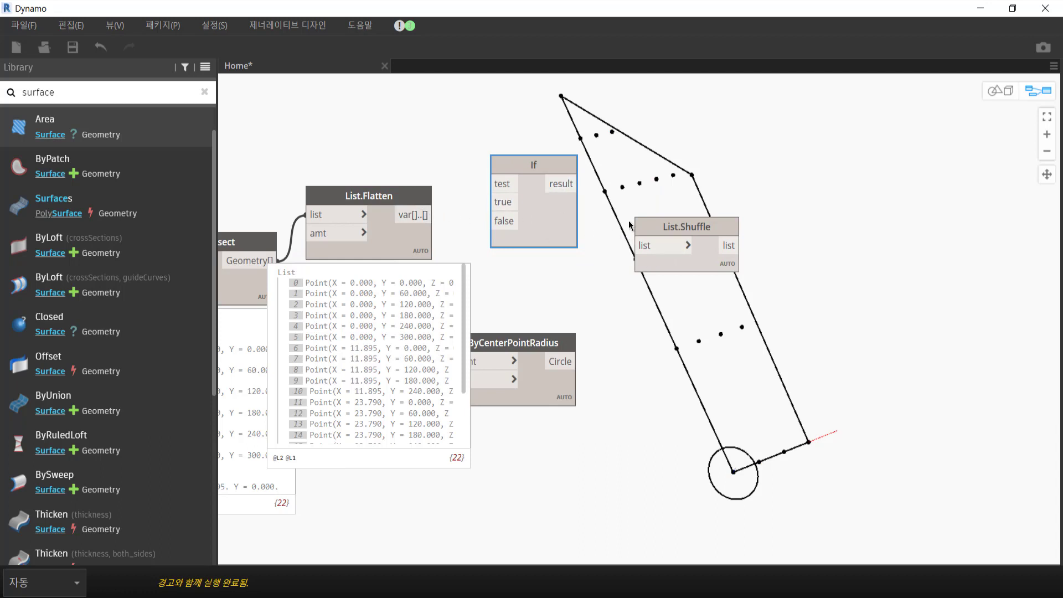
left_click_drag(659, 226, 536, 240)
mouse_move(435, 215)
left_mouse_down()
mouse_move(515, 259)
mouse_move(534, 246)
left_mouse_up()
mouse_move(566, 205)
left_mouse_down()
mouse_move(634, 178)
mouse_move(626, 264)
mouse_move(568, 247)
left_mouse_up()
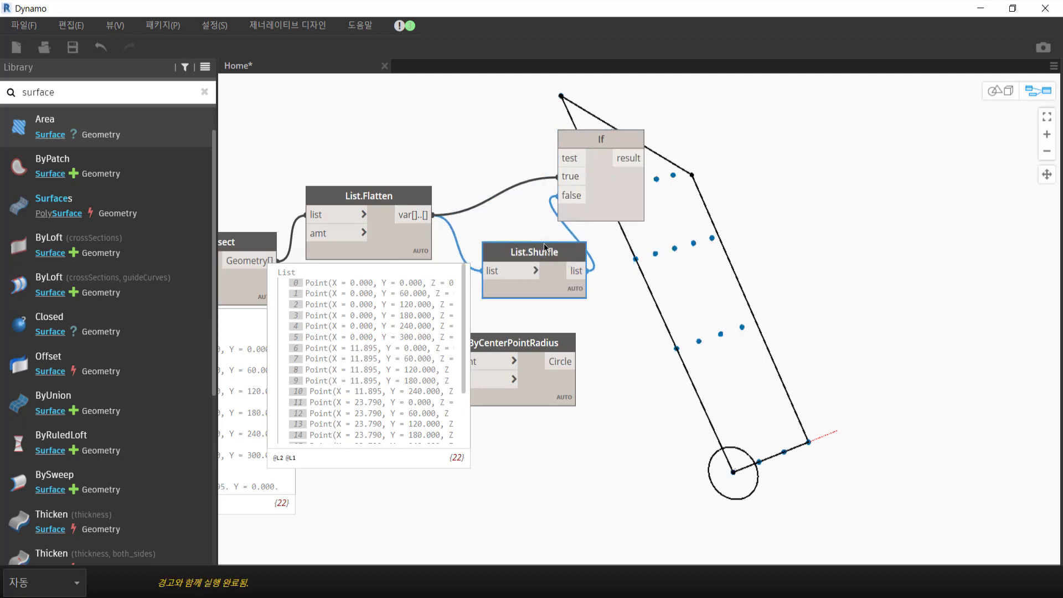
- Make a second copy of the List.Shuffle node to feed the If node's true and false inputs
key("ctrl+x")
key("ctrl+v")
key("ctrl+v")
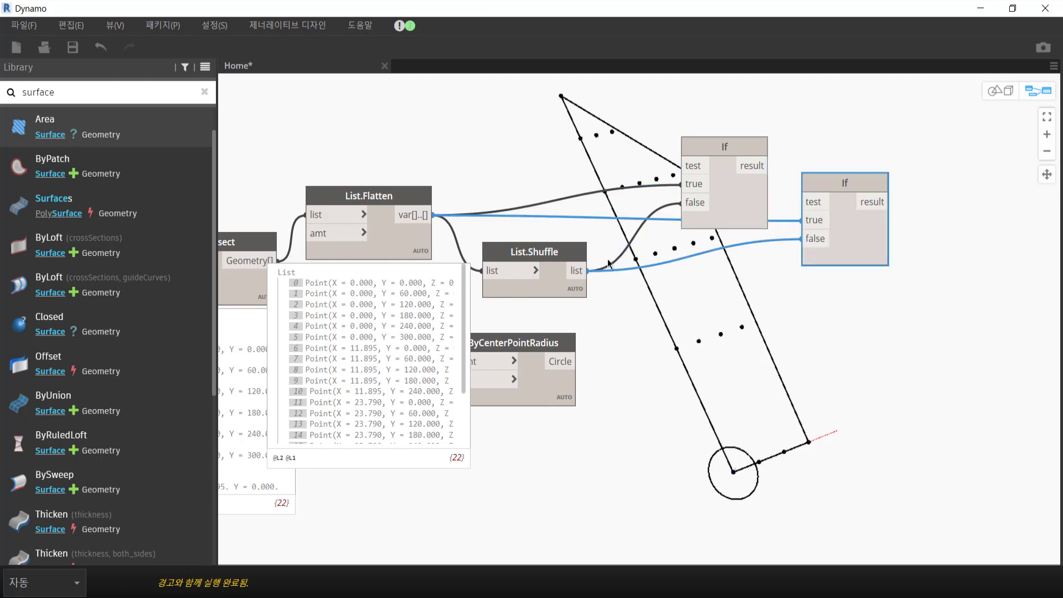
key("Delete")
left_click_drag(551, 248, 554, 250)
key("ctrl+c")
key("ctrl+v")
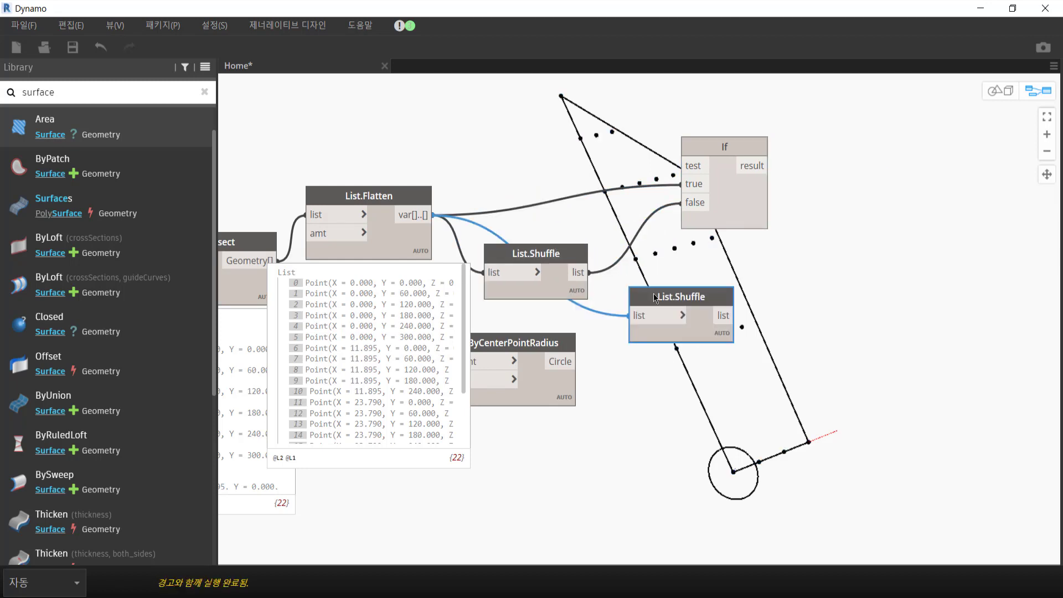
left_click_drag(631, 296, 523, 180)
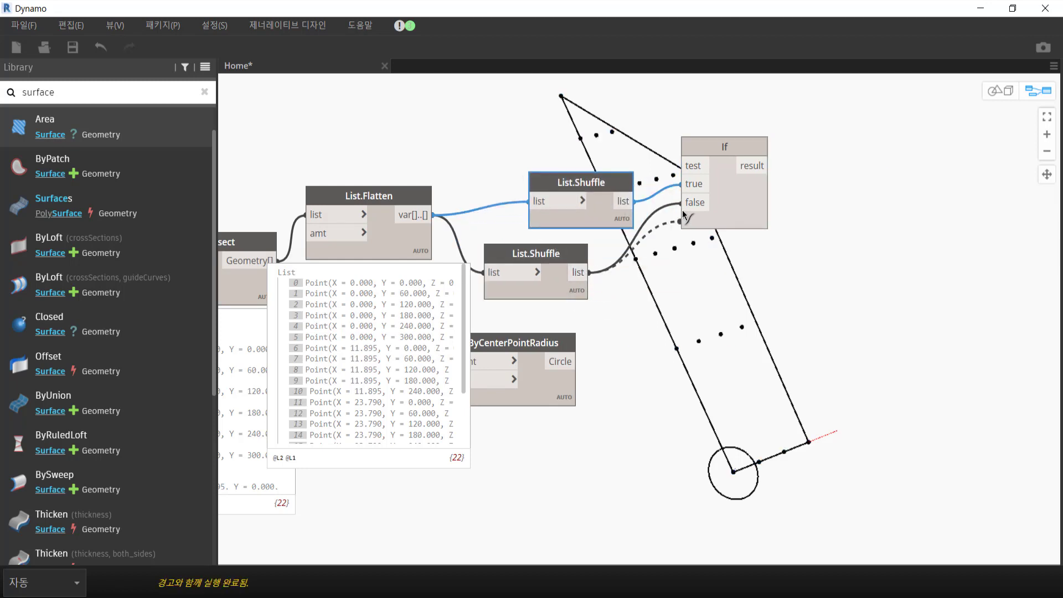
- Add a Boolean node and connect it to the If test input
right_click(534, 142)
type("tr")
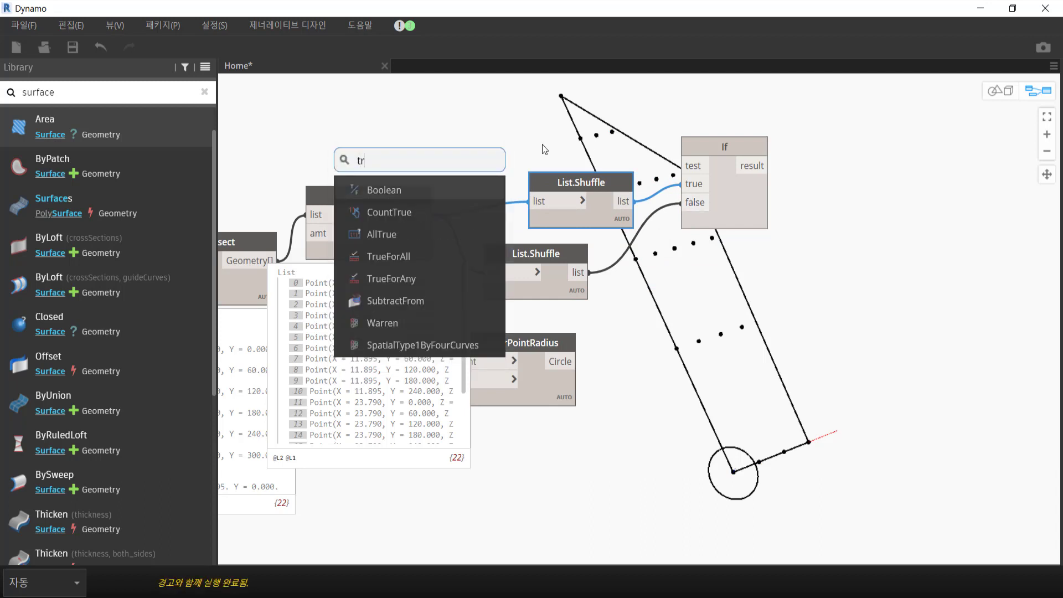
type("ue")
left_click(458, 183)
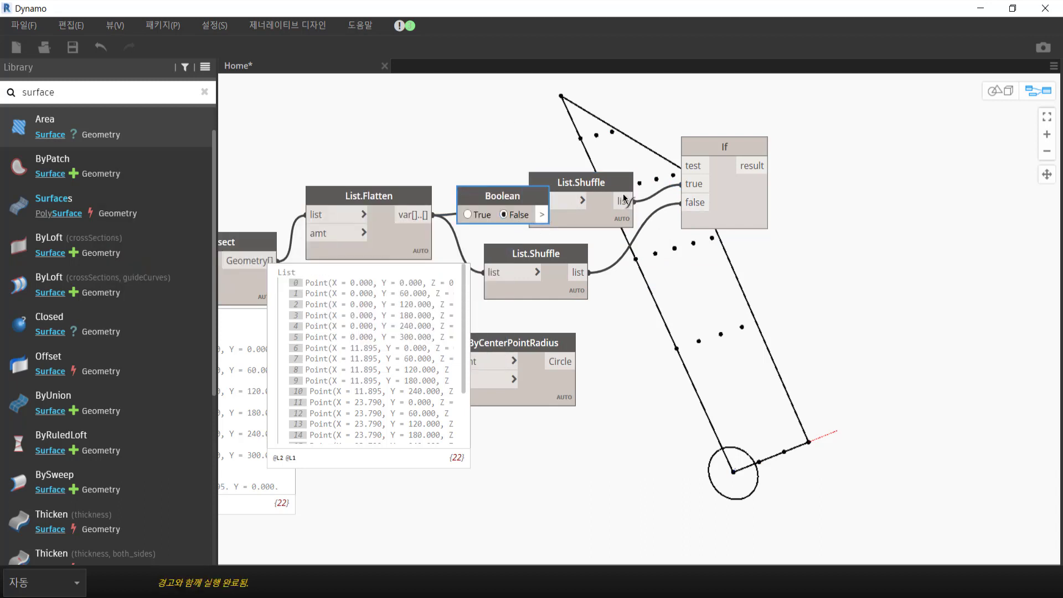
mouse_move(502, 196)
left_mouse_down()
mouse_move(516, 128)
mouse_move(682, 166)
left_mouse_up()
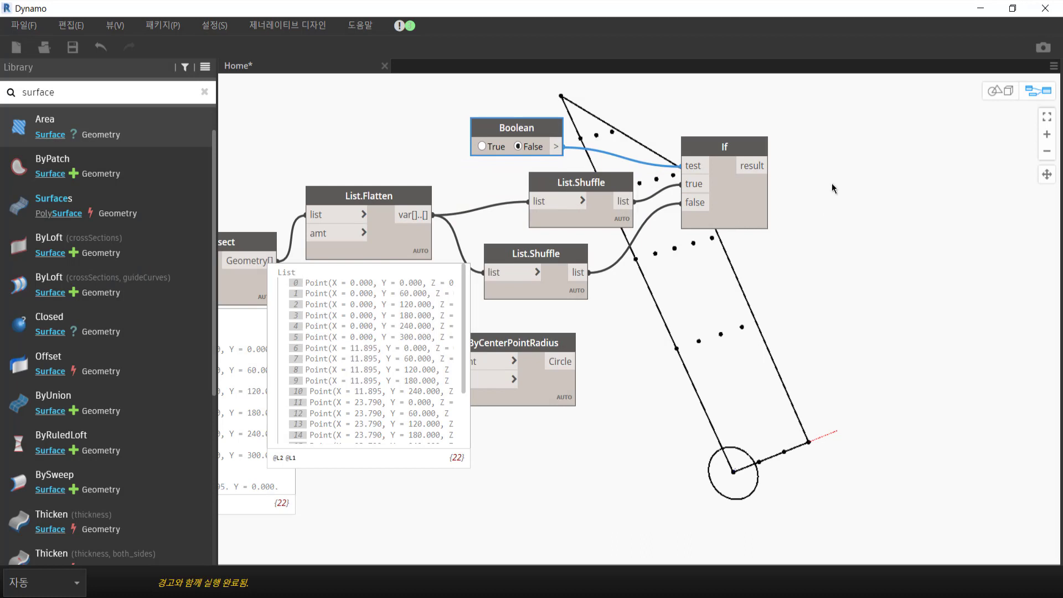
- Add a Watch node on the If result, showing a 22-point shuffled list
right_click(729, 231)
type("watch")
key("Return")
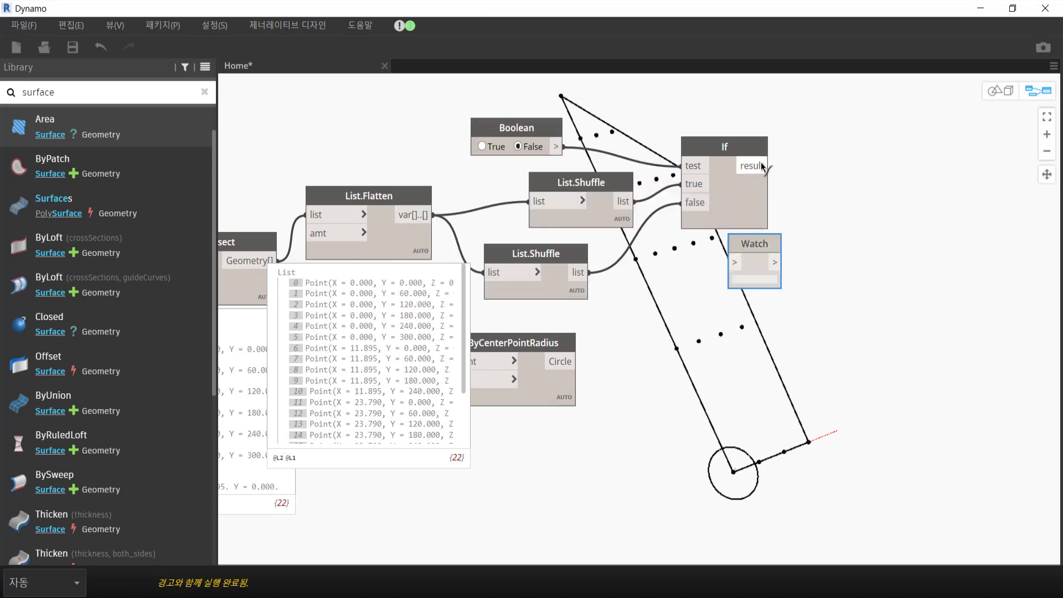
left_click_drag(747, 248, 808, 173)
middle_click_drag(684, 220, 638, 213)
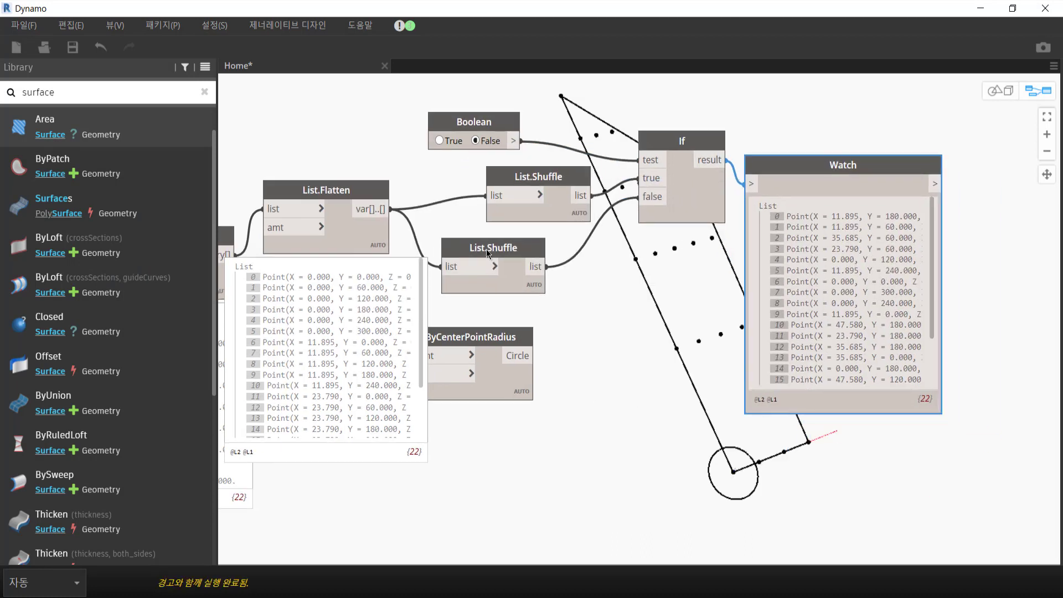
left_click(798, 219)
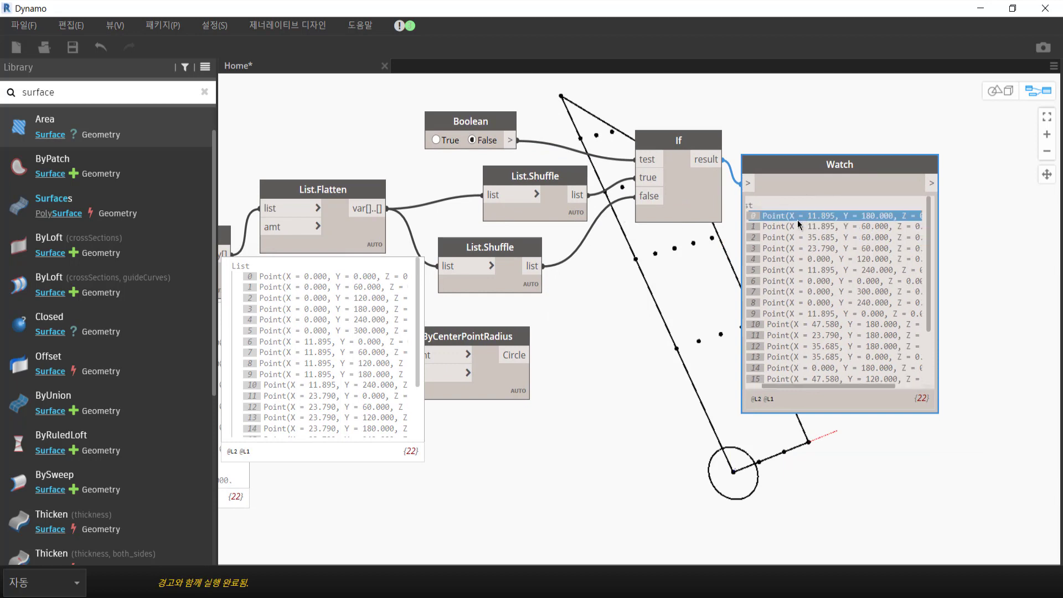
- Toggle the Boolean between True and False to test the If output
left_click(457, 141)
left_click(472, 140)
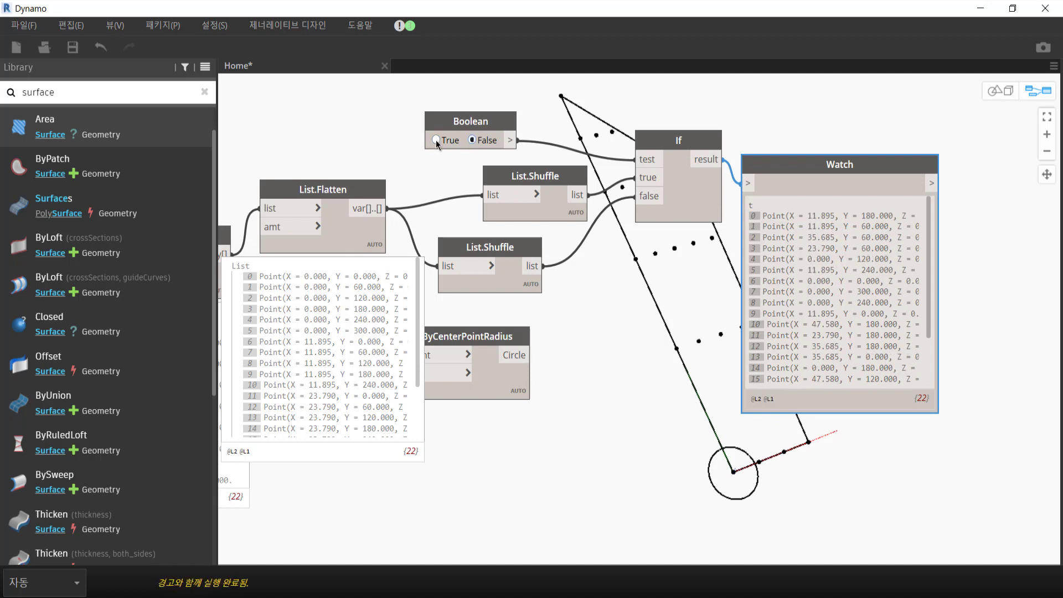
left_click(472, 140)
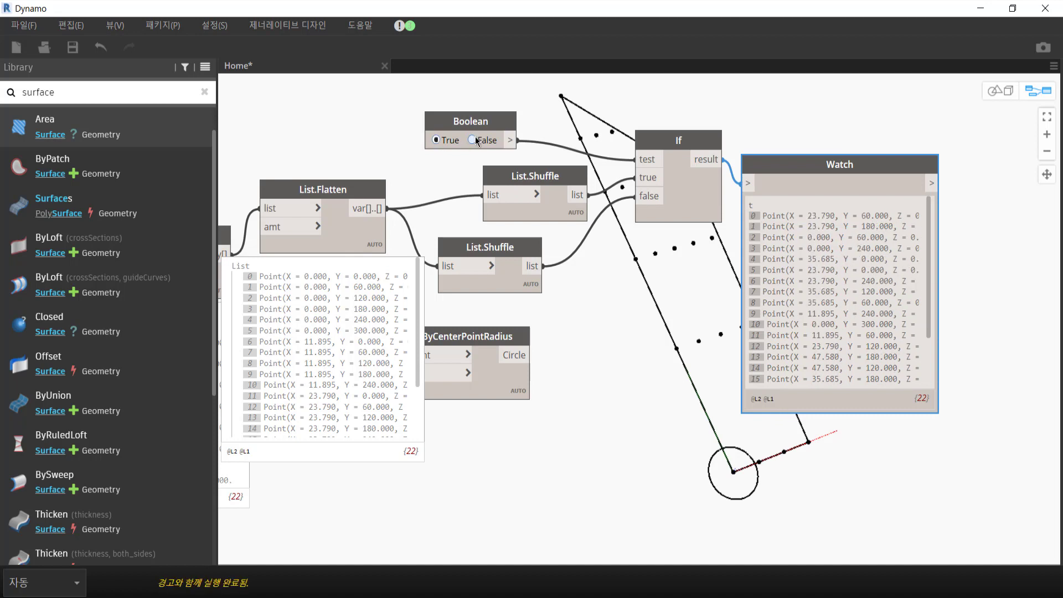
left_click(436, 140)
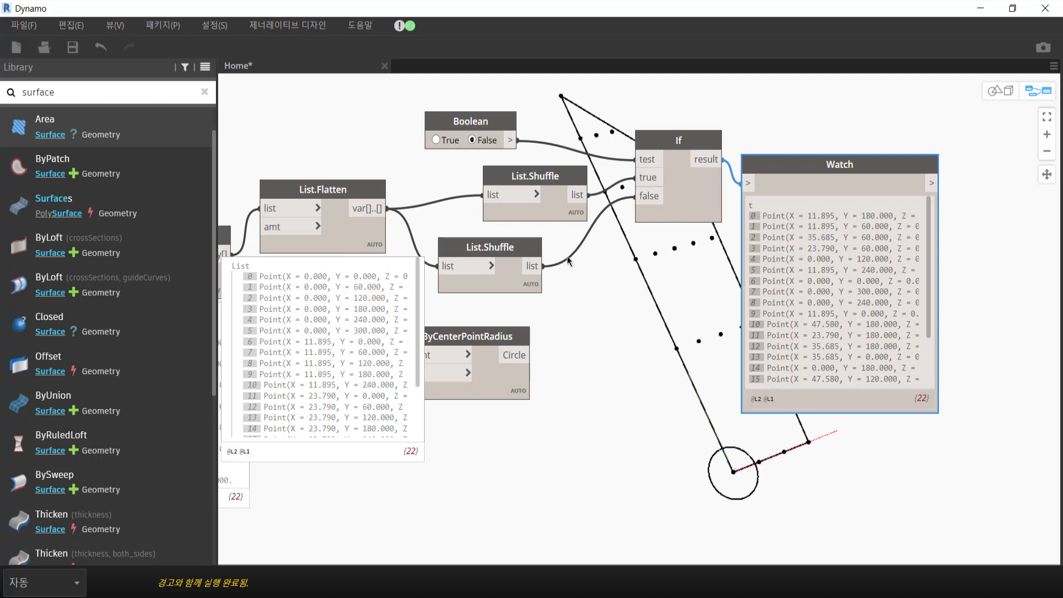
- Feed List.Flatten into both If inputs and route the If result through List.Shuffle into Watch
left_click_drag(567, 256, 476, 166)
left_click_drag(498, 260, 633, 322)
left_click_drag(681, 192, 520, 225)
left_click(476, 211)
left_click_drag(386, 209, 476, 229)
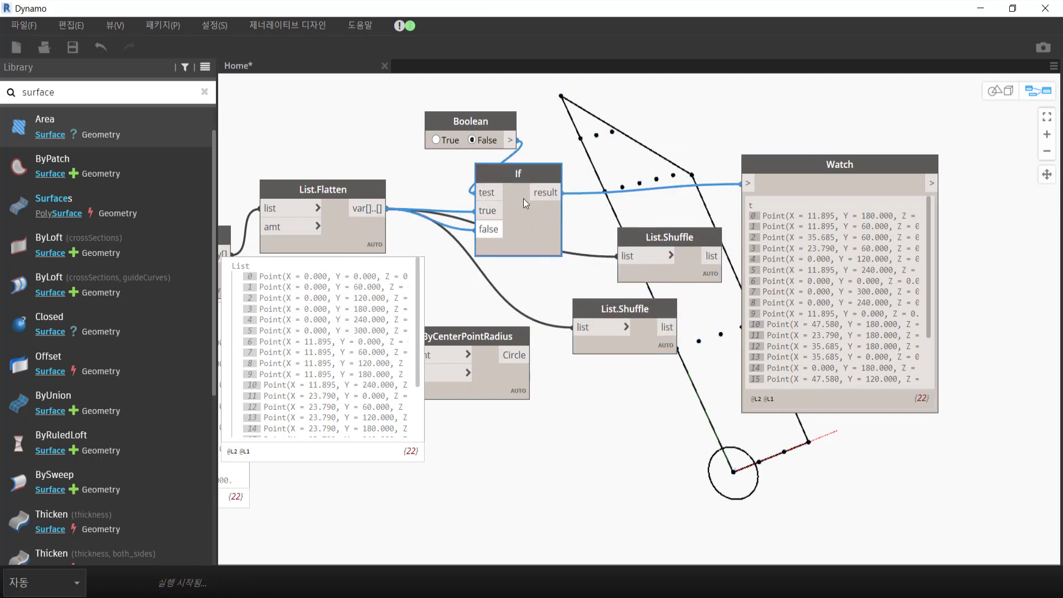
mouse_move(563, 193)
left_mouse_down()
mouse_move(648, 258)
mouse_move(672, 213)
left_mouse_up()
left_click(648, 258)
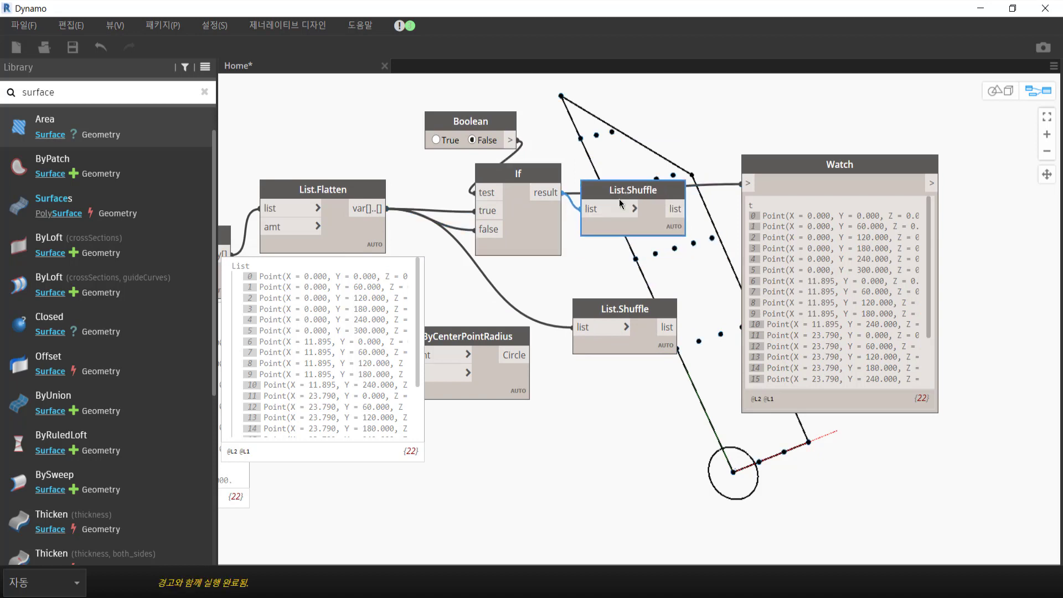
left_click(747, 184)
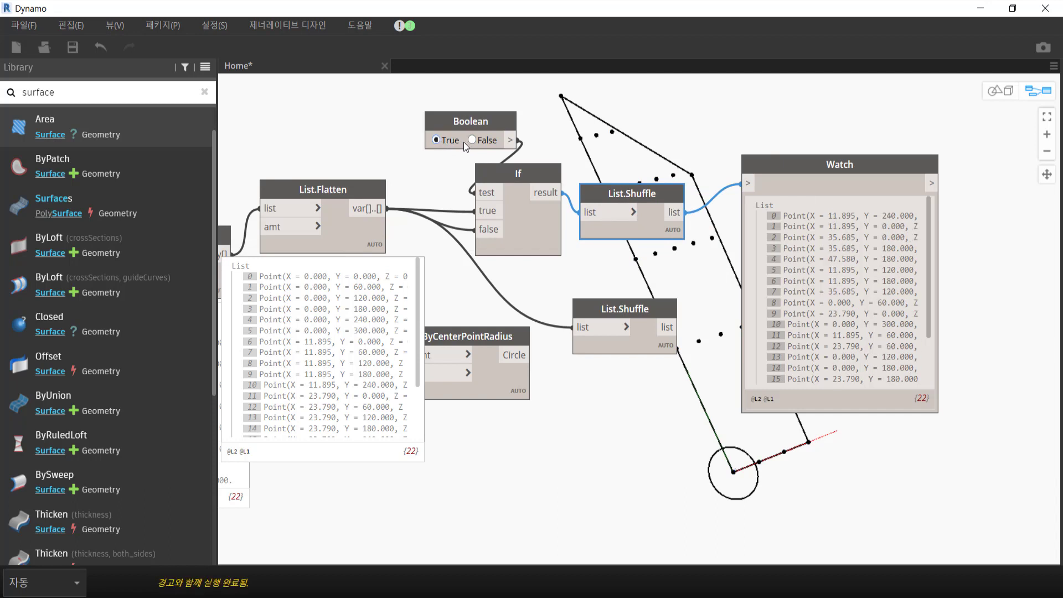
left_click(849, 222)
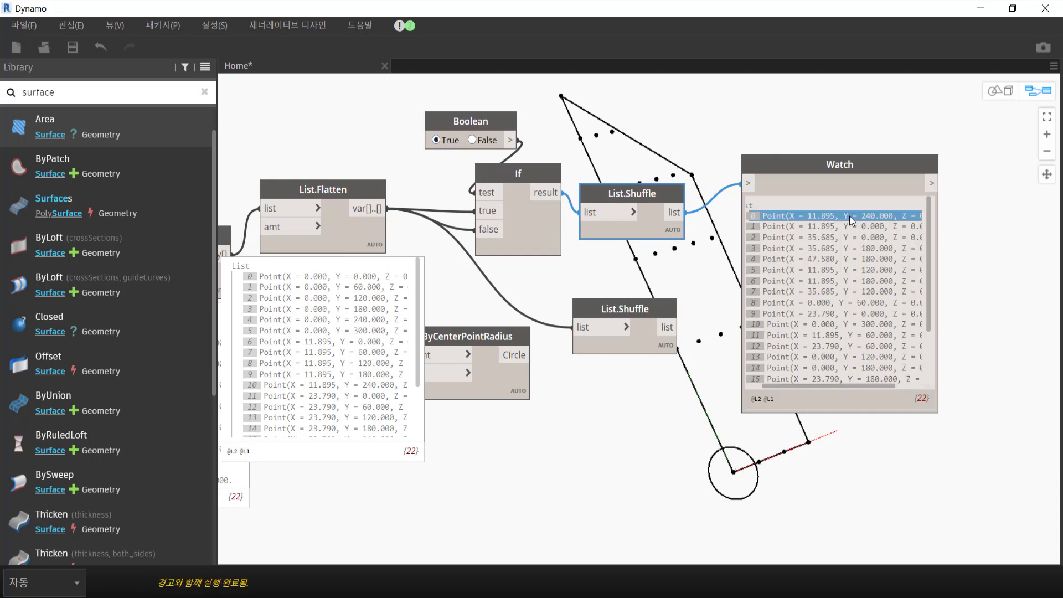
left_click(472, 140)
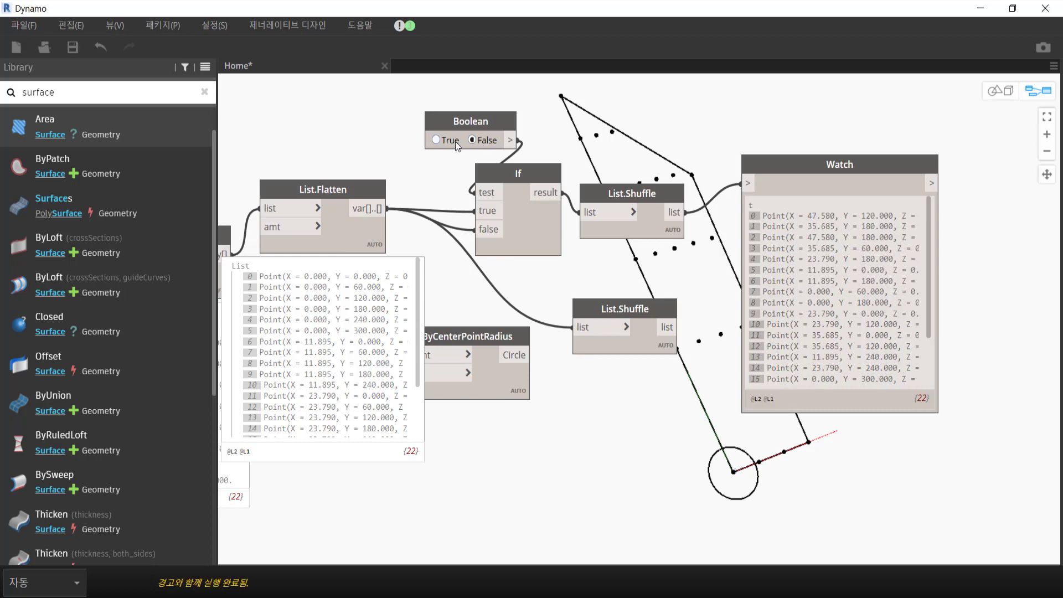
- Add an a[0]; Code Block fed by the Watch output to pick the first point
left_click_drag(791, 161, 761, 178)
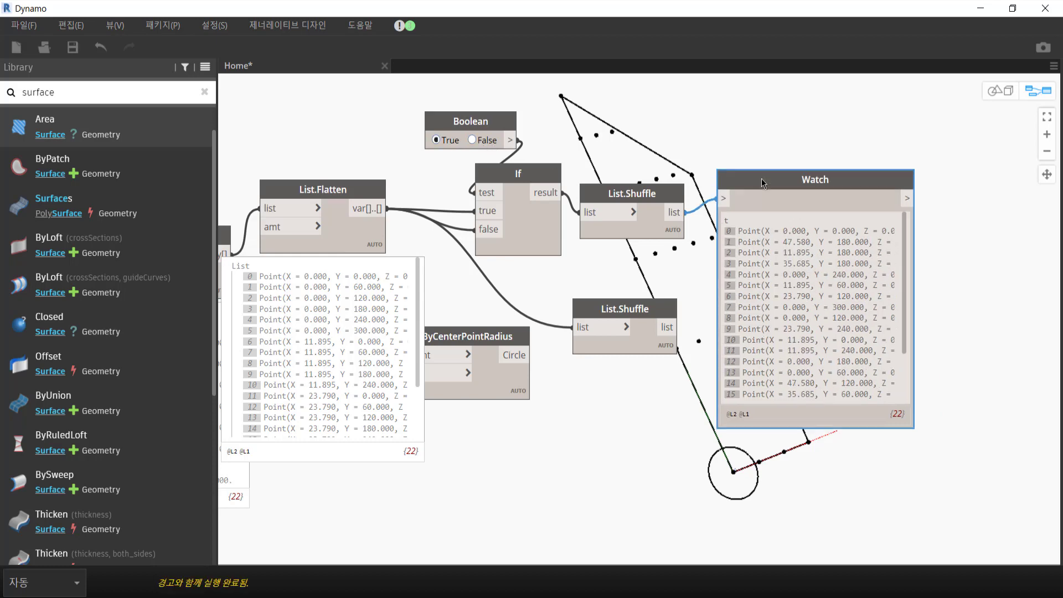
right_click(960, 217)
double_click(979, 202)
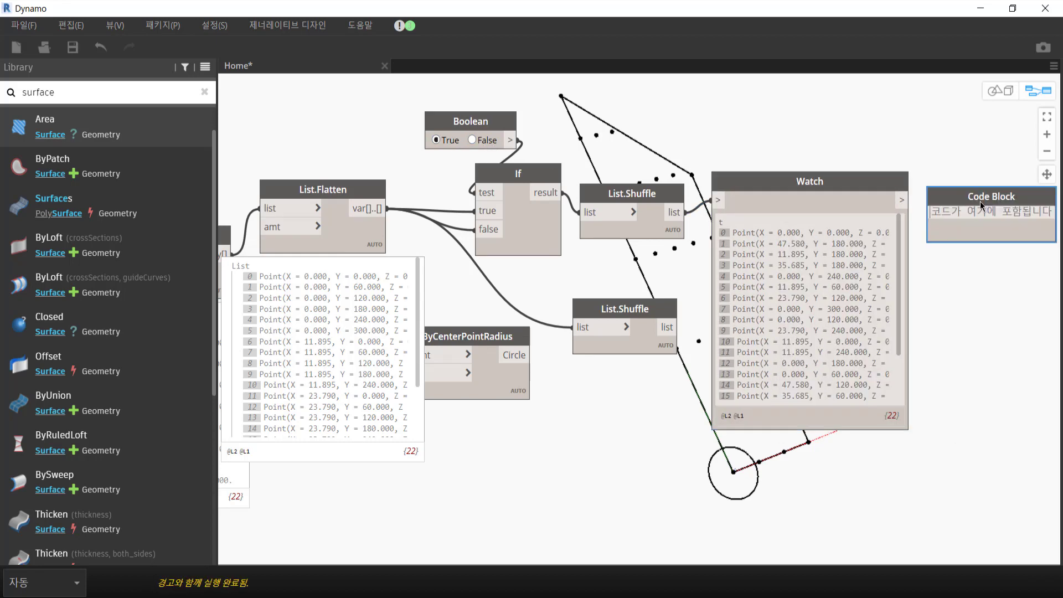
type("a[0")
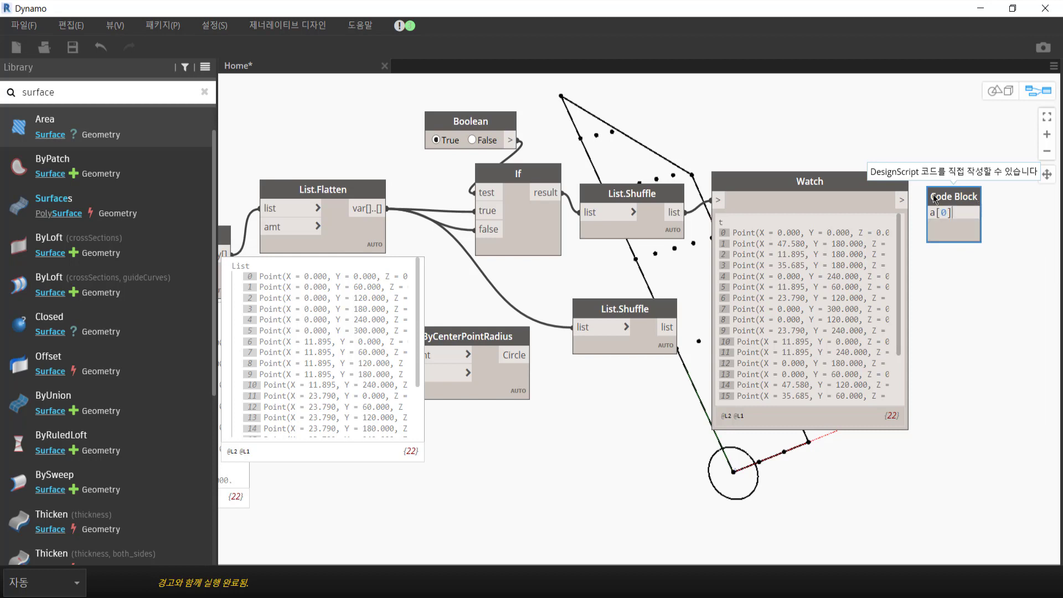
left_click(917, 200)
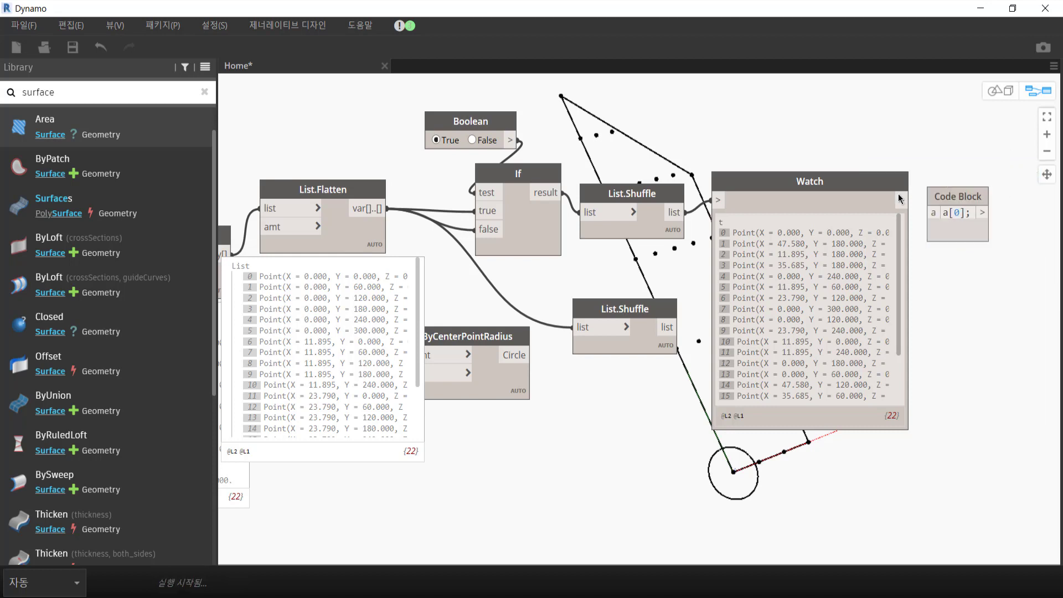
left_click(969, 232)
- Turn off preview for the List.Shuffle, If, List.Flatten and Geometry.Intersect nodes
right_click(653, 207)
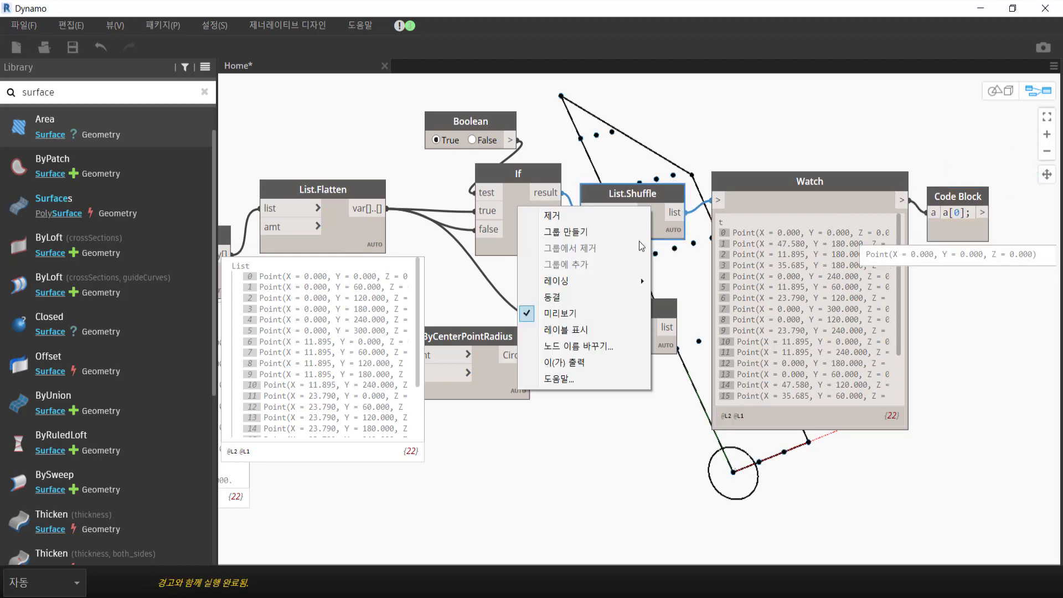
left_click(607, 302)
left_click(539, 238)
right_click(540, 238)
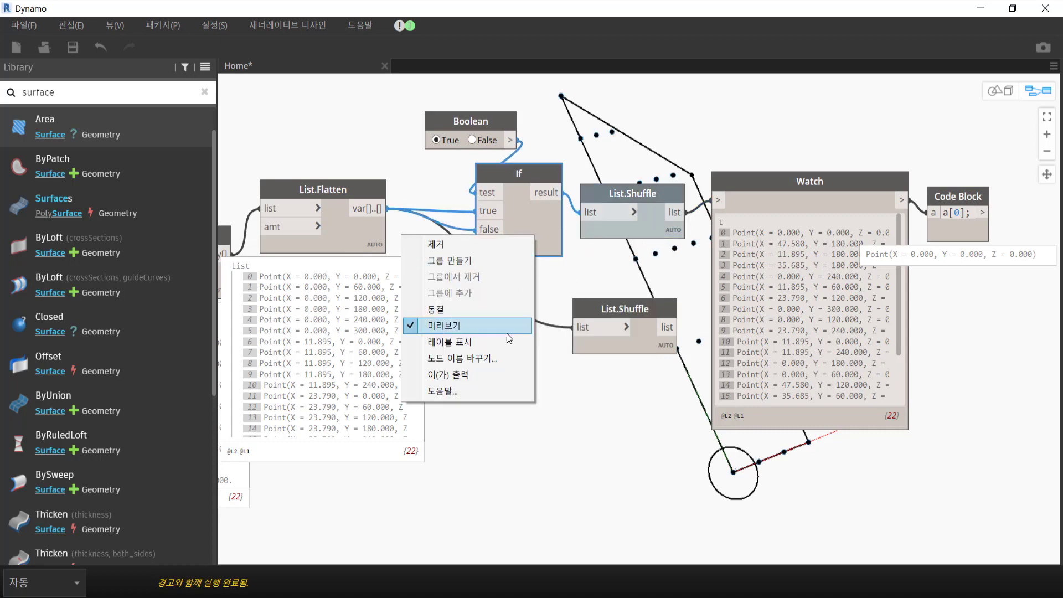
left_click(506, 334)
right_click(310, 232)
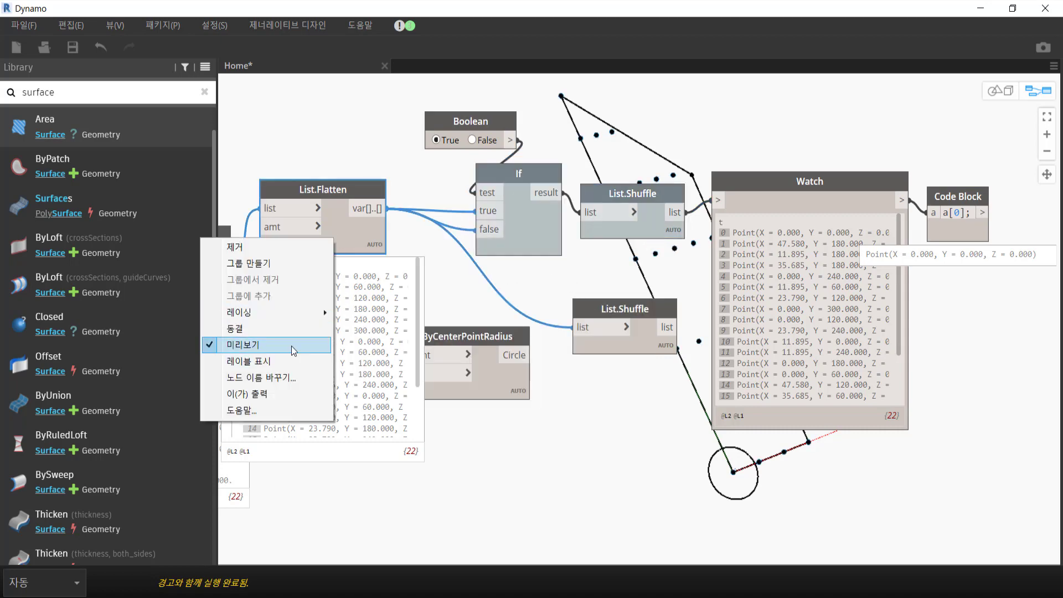
left_click(243, 344)
mouse_move(221, 276)
middle_mouse_down()
mouse_move(477, 230)
mouse_move(314, 253)
mouse_move(60, 265)
mouse_move(586, 246)
middle_mouse_up()
right_click(477, 231)
left_click(439, 333)
left_click(1013, 290)
- Delete the unused lower List.Shuffle and rearrange List.Flatten, the 10; code block and circle node
right_click(1013, 290)
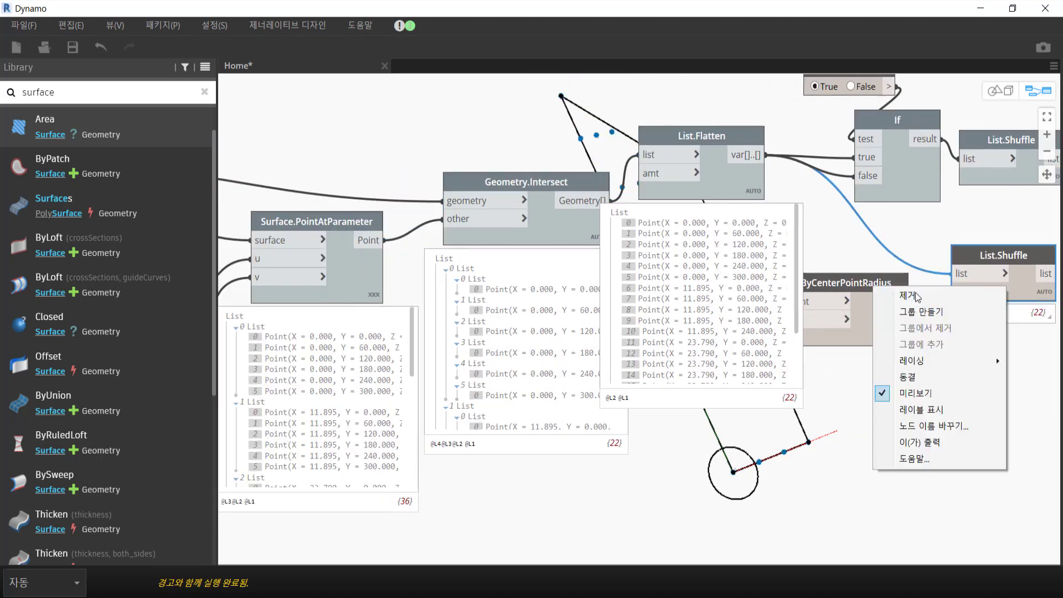
left_click(914, 296)
mouse_move(881, 285)
left_mouse_down()
mouse_move(934, 283)
mouse_move(963, 328)
left_mouse_up()
mouse_move(945, 442)
left_mouse_down()
mouse_move(578, 302)
mouse_move(843, 234)
left_mouse_up()
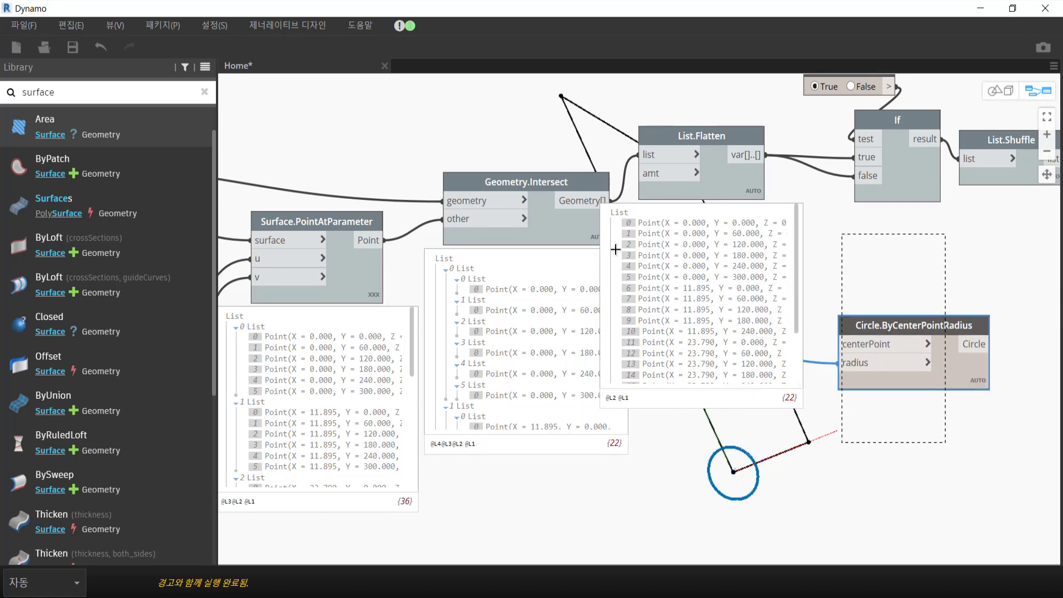
middle_click_drag(842, 234, 621, 251)
left_click(436, 206)
left_click_drag(436, 206, 428, 125)
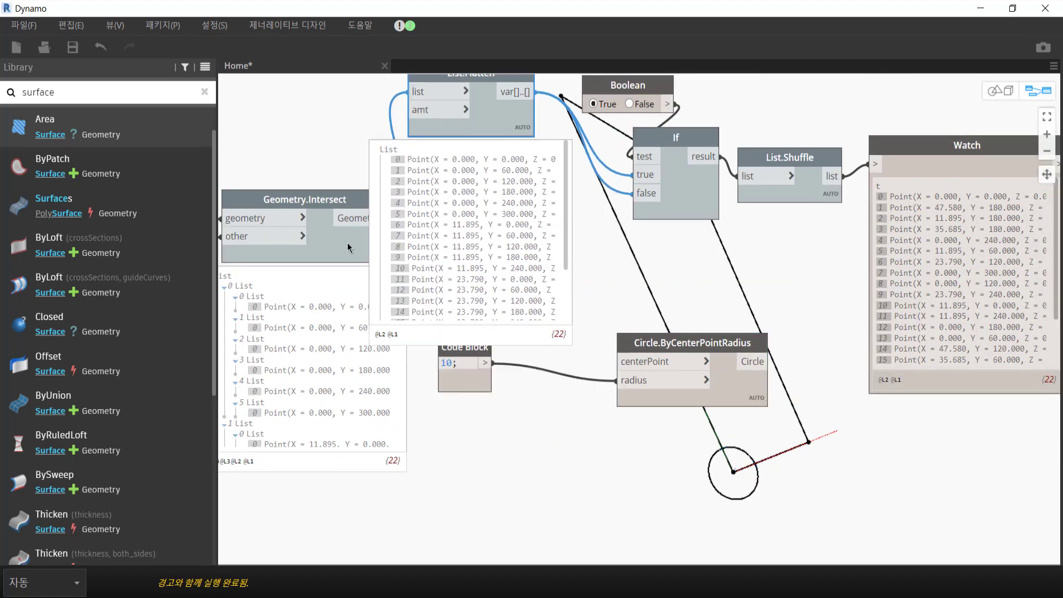
mouse_move(466, 346)
left_mouse_down()
mouse_move(539, 376)
mouse_move(692, 305)
left_mouse_up()
middle_click_drag(376, 348, 350, 357)
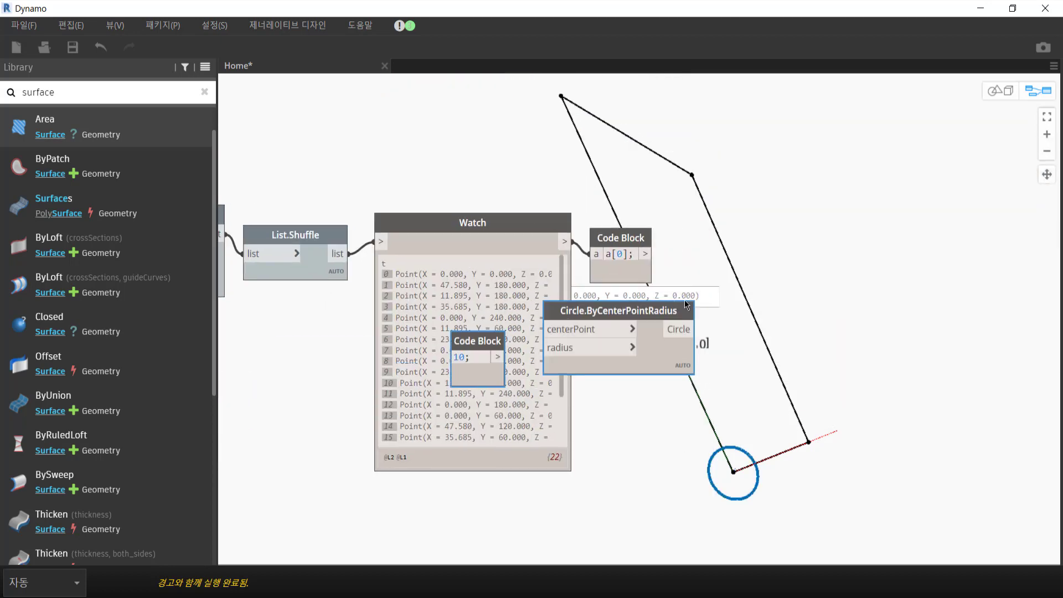
- Wire the a[0] point into the circle's centerPoint, drawing one radius-10 circle there
left_click_drag(646, 253, 747, 296)
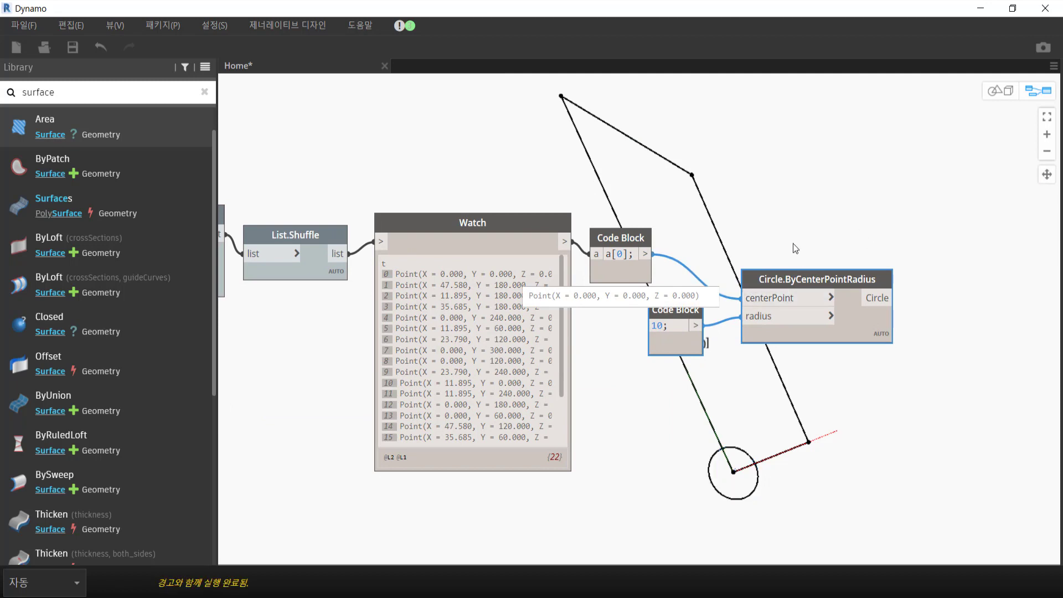
mouse_move(816, 324)
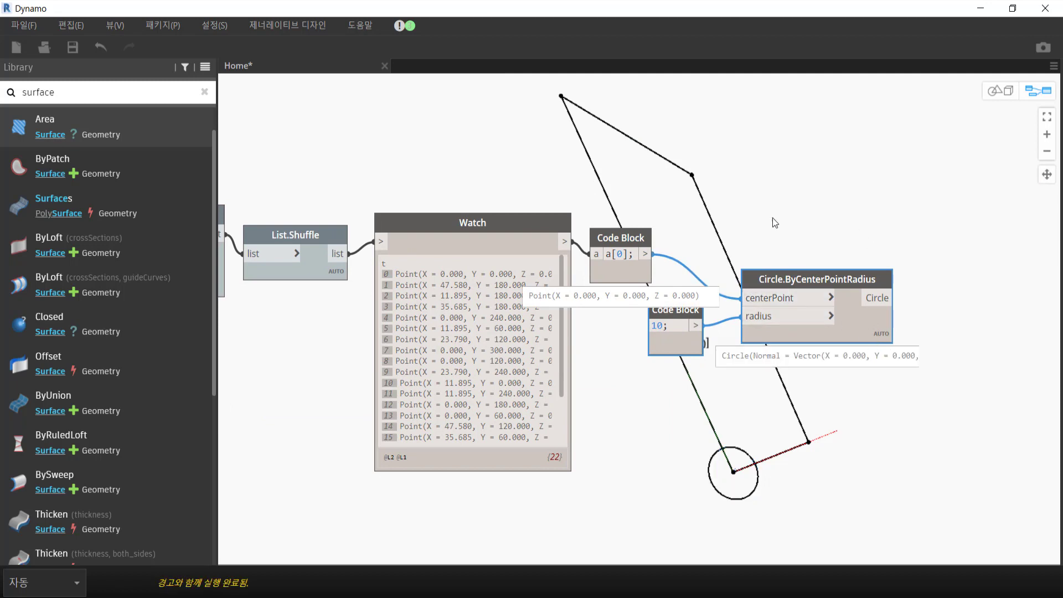
middle_click_drag(775, 221, 886, 197)
left_click(728, 243)
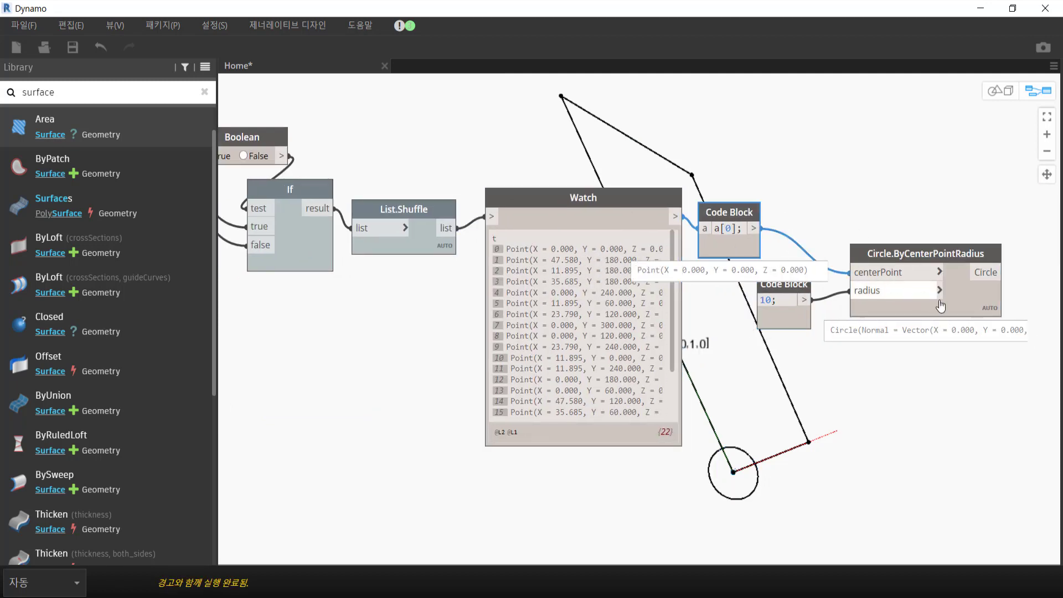
left_click(976, 305)
middle_click_drag(346, 189, 531, 178)
- Pan the graph and orbit the 3D preview to a tilted view of the surface
middle_click_drag(409, 182, 535, 188)
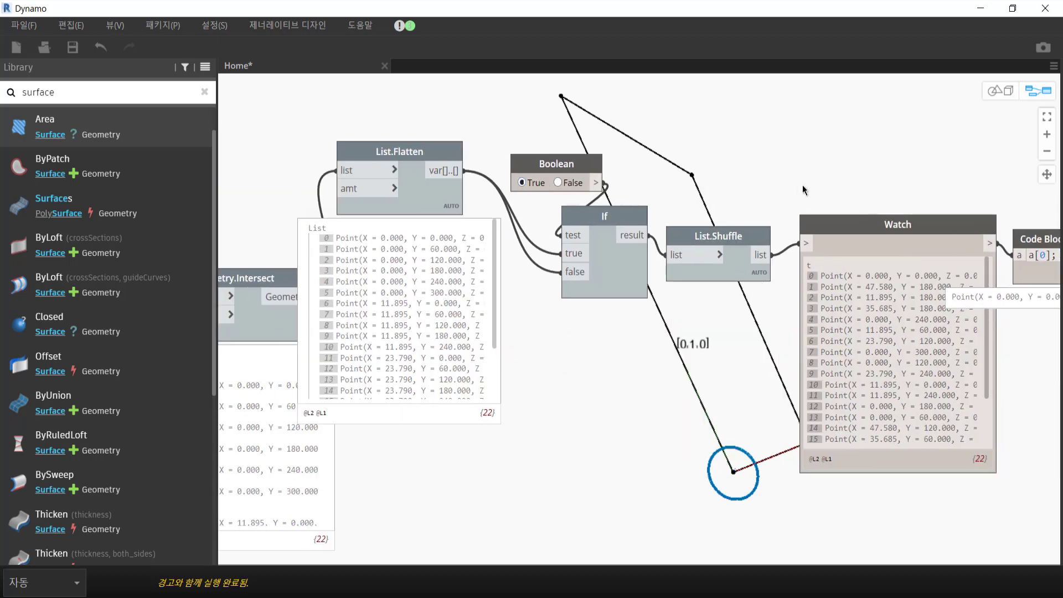
middle_click_drag(274, 271, 504, 281)
left_click(495, 293)
middle_click_drag(940, 167, 817, 166)
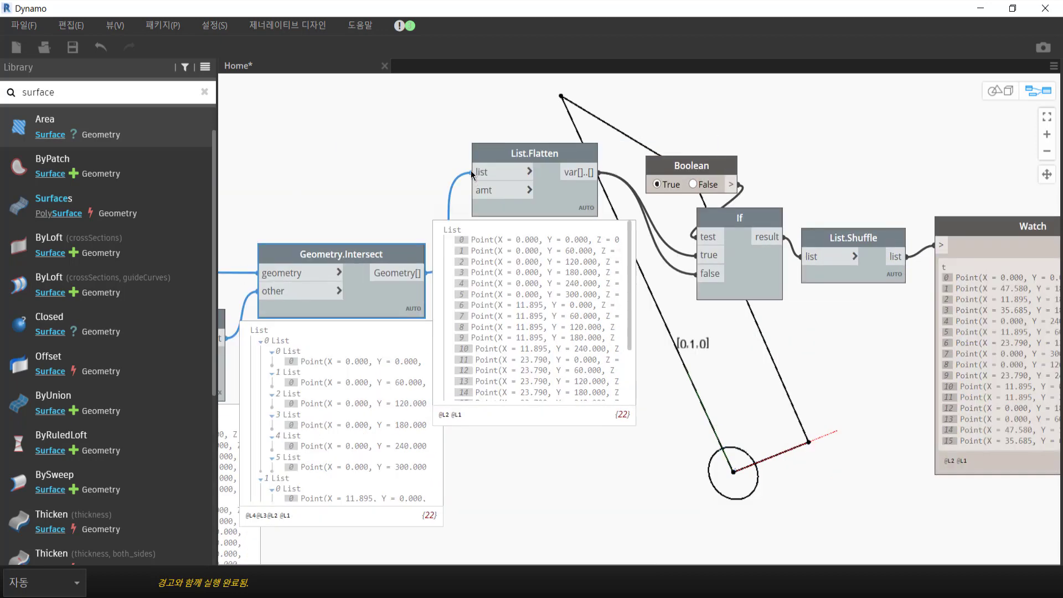
mouse_move(1052, 160)
middle_mouse_down()
mouse_move(733, 152)
mouse_move(714, 143)
middle_mouse_up()
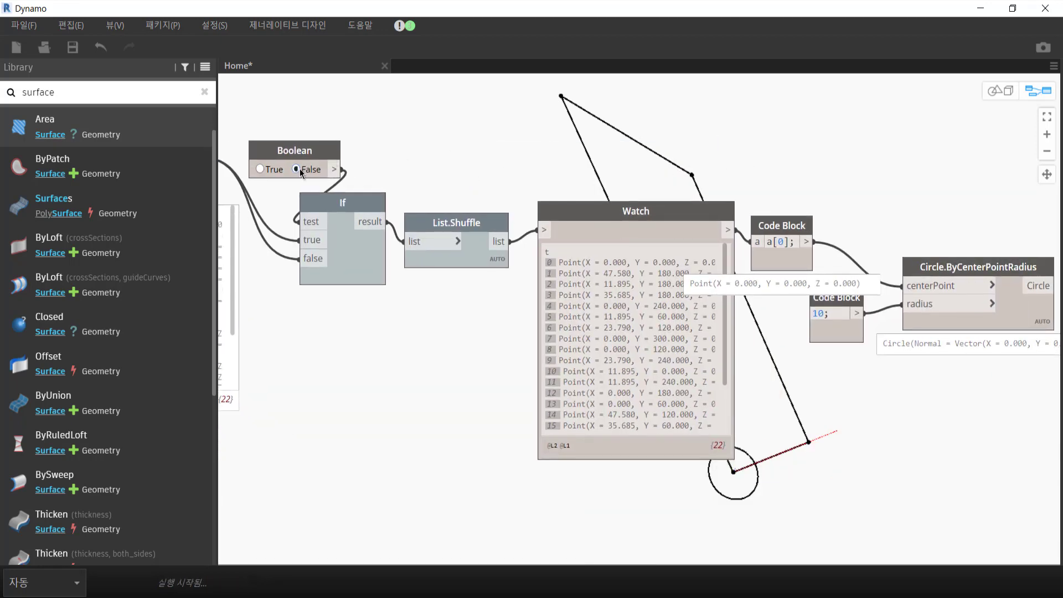
middle_click_drag(633, 273, 748, 458)
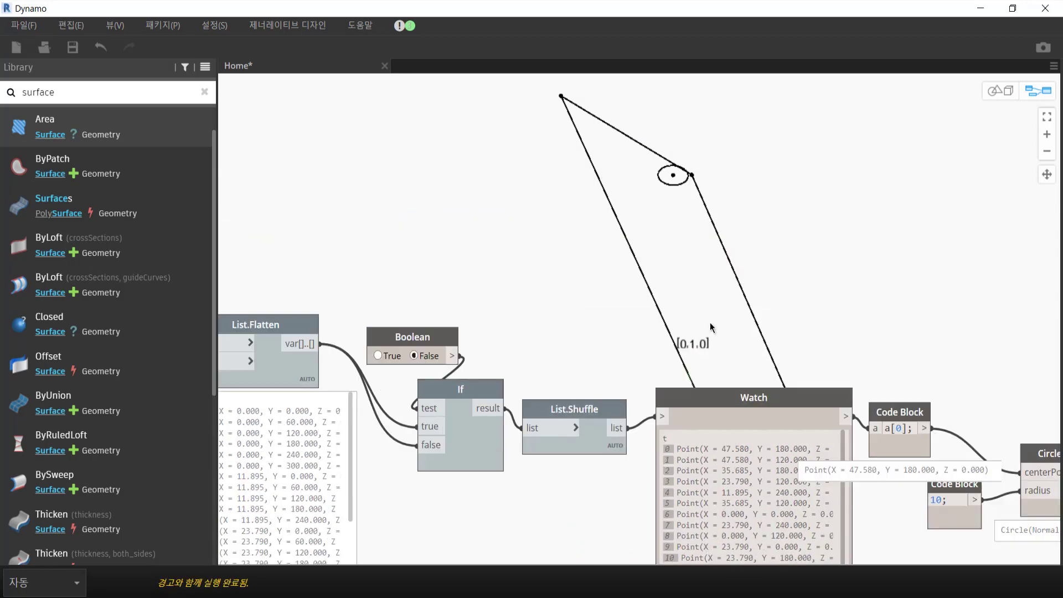
scroll(739, 267, "down", 2)
key("ctrl+b")
scroll(752, 274, "up", 2)
mouse_move(753, 275)
right_mouse_down()
mouse_move(782, 205)
mouse_move(648, 249)
mouse_move(647, 308)
mouse_move(524, 373)
right_mouse_up()
key("ctrl+b")
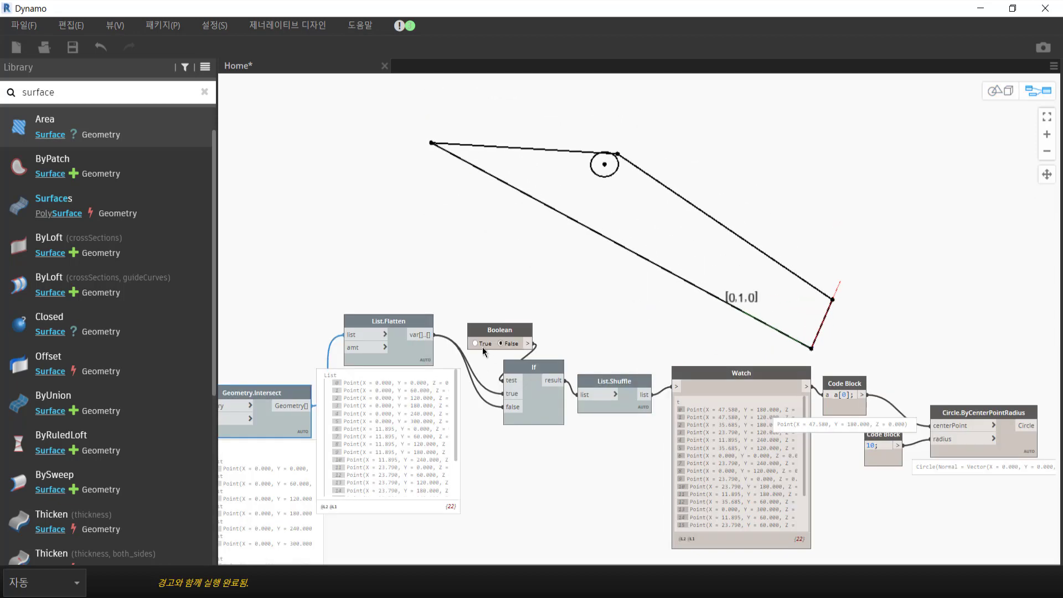
- Toggle the Boolean repeatedly so the circle jumps to new points, now (47.580, 120.000, 0)
left_click(499, 344)
left_click(503, 344)
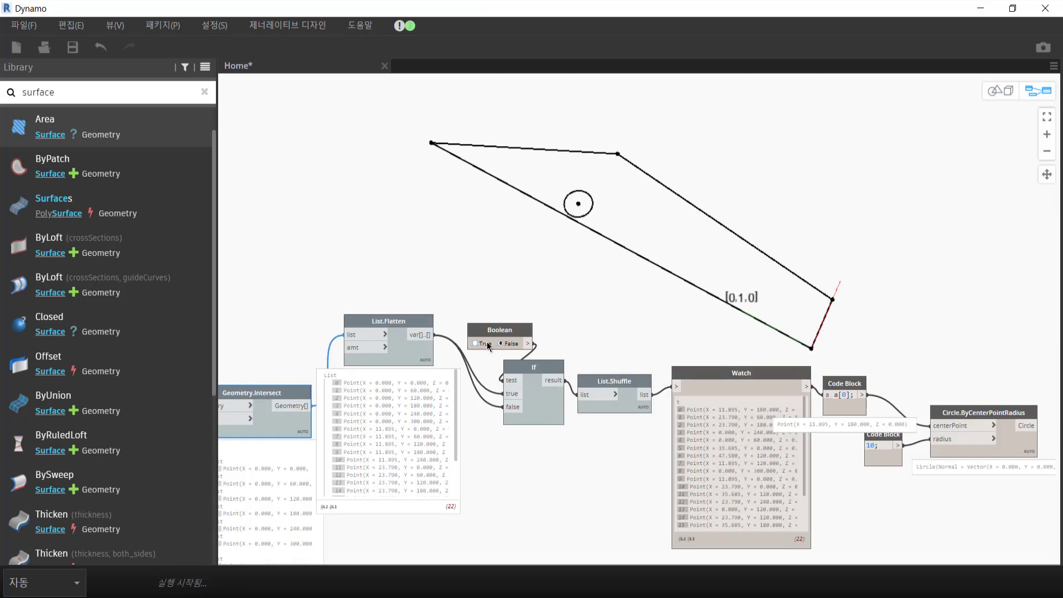
left_click(501, 343)
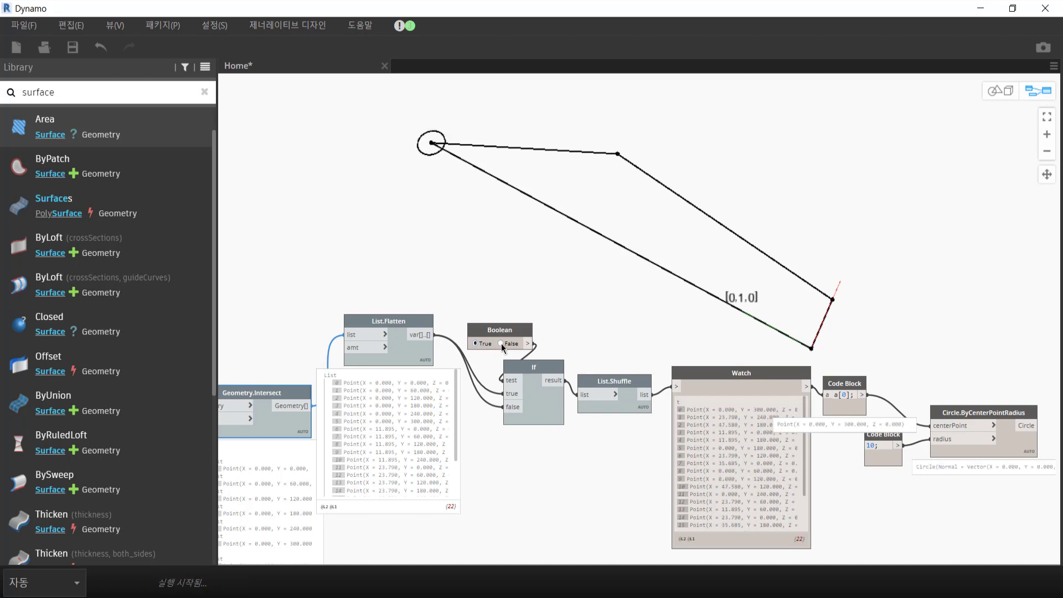
left_click(501, 343)
left_click(501, 343)
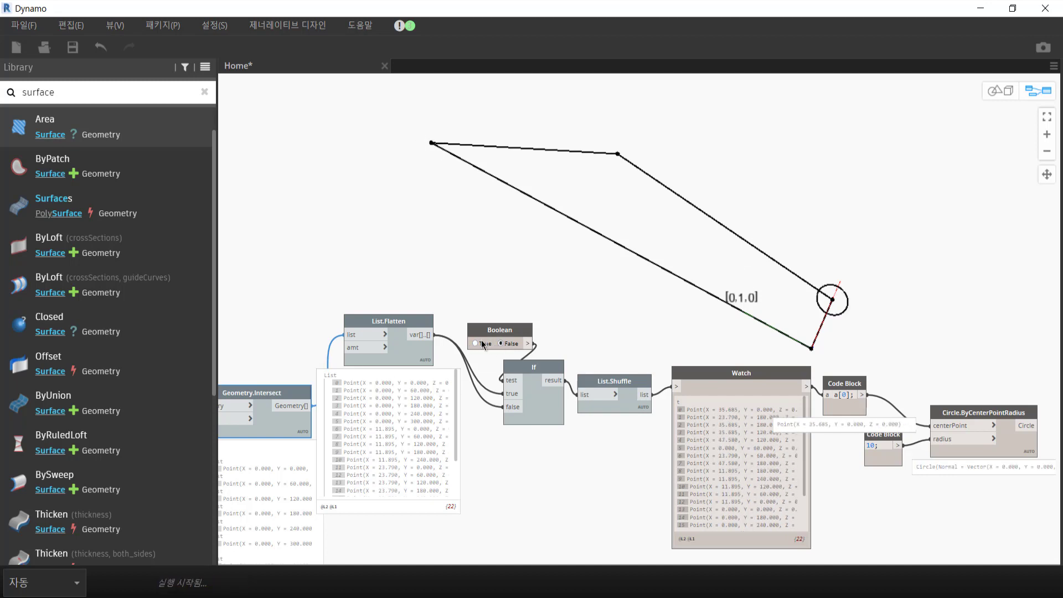
scroll(637, 301, "right", 5)
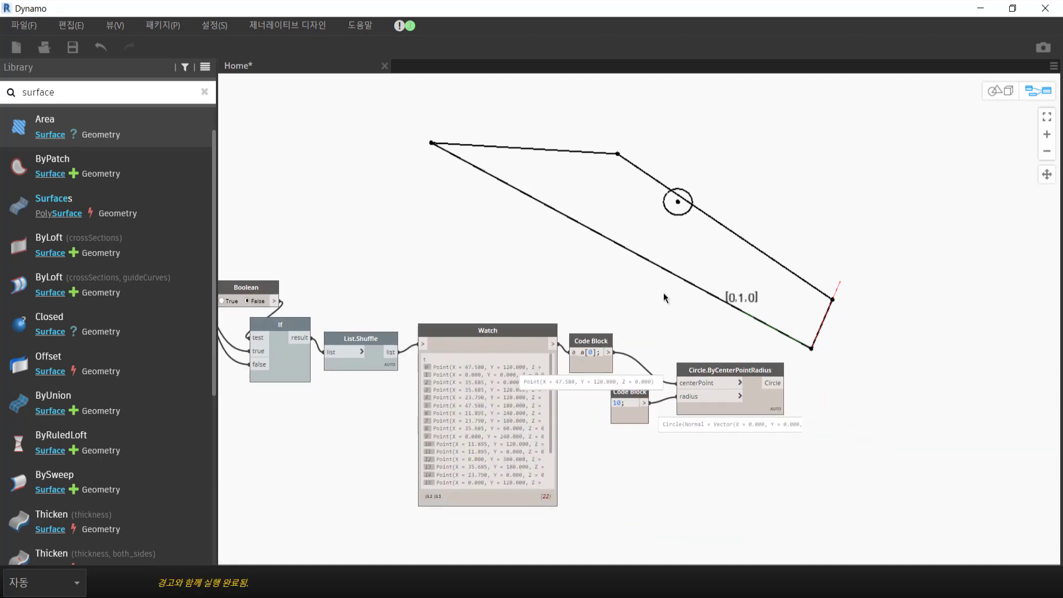
left_click(769, 400)
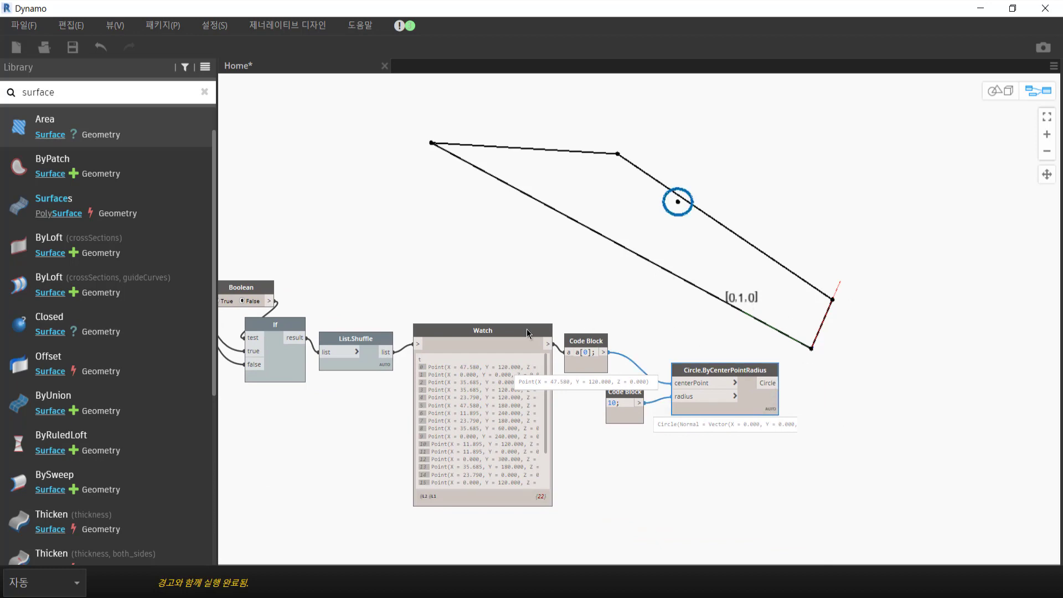
scroll(731, 235, "left", 4)
scroll(730, 235, "left", 2)
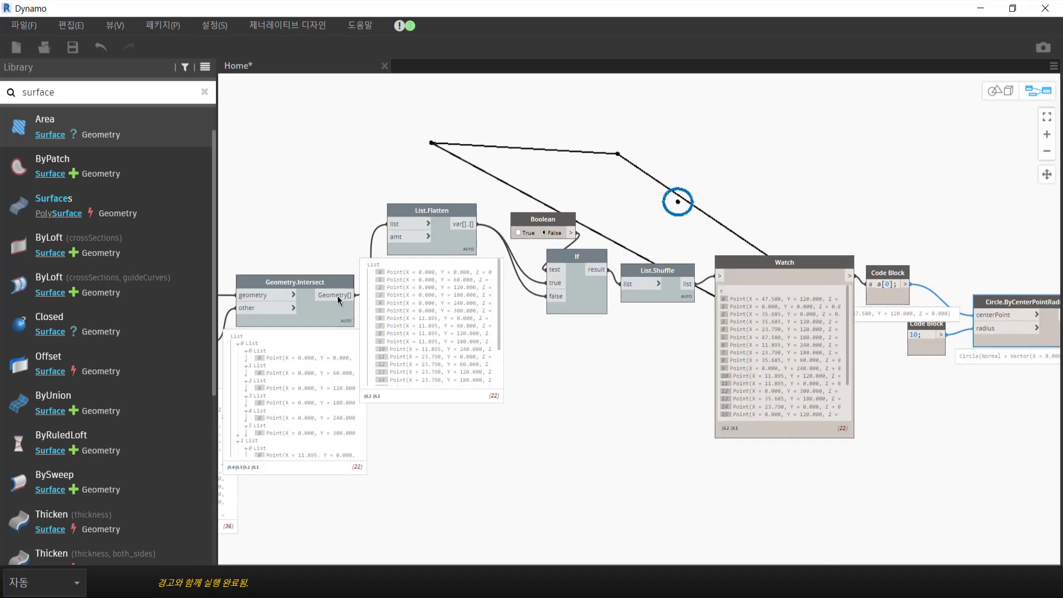
- Place Surface.ByPatch beside the circle node and enable its preview to show the grey disc
left_click(326, 325)
scroll(326, 325, "left", 3)
scroll(745, 246, "left", 6)
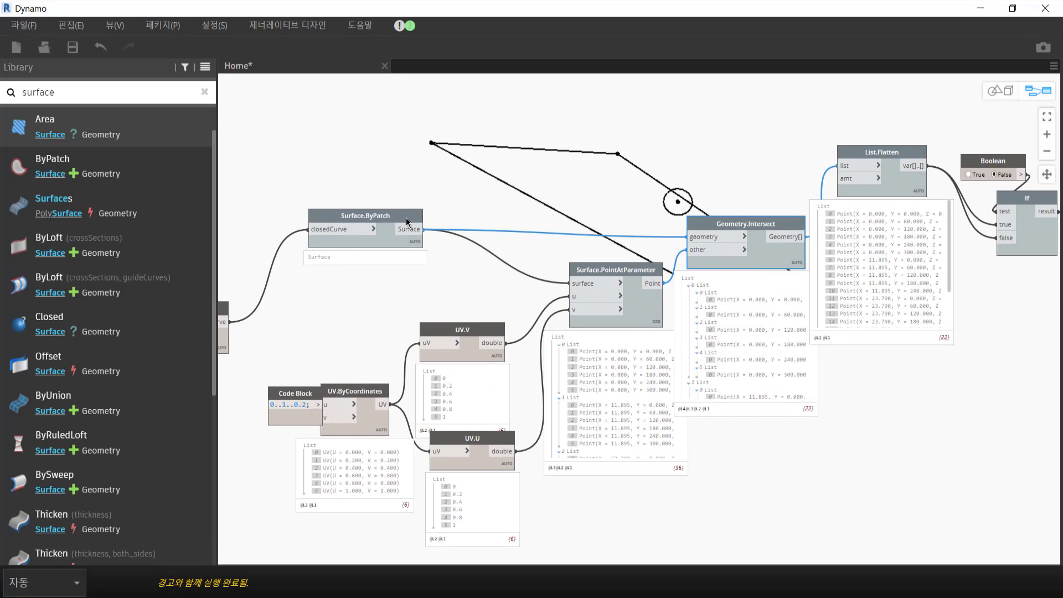
left_click(388, 233, "shift")
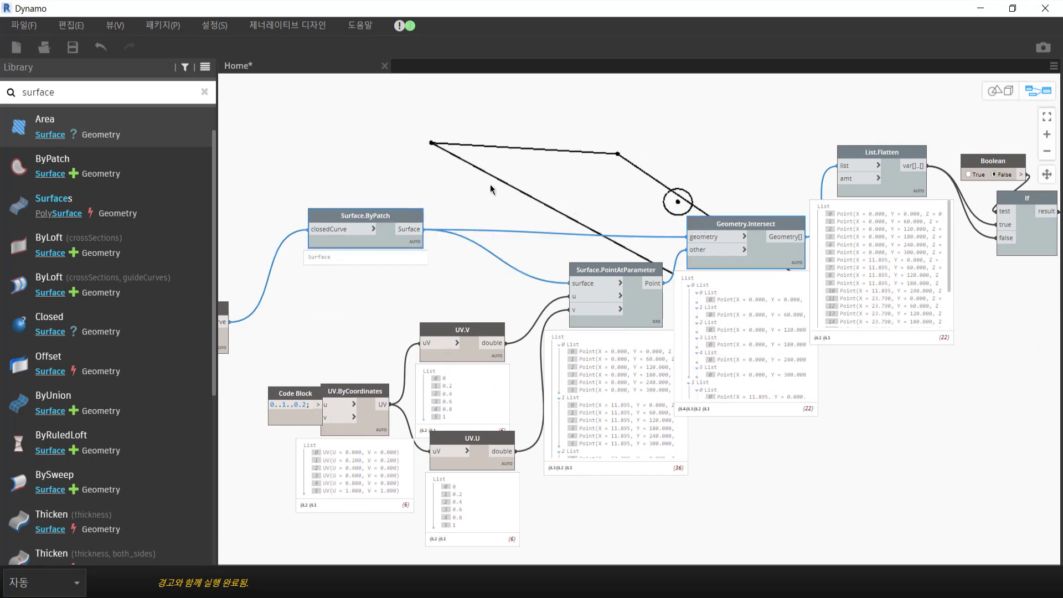
scroll(609, 210, "right", 7)
scroll(769, 238, "right", 5)
scroll(848, 267, "right", 2)
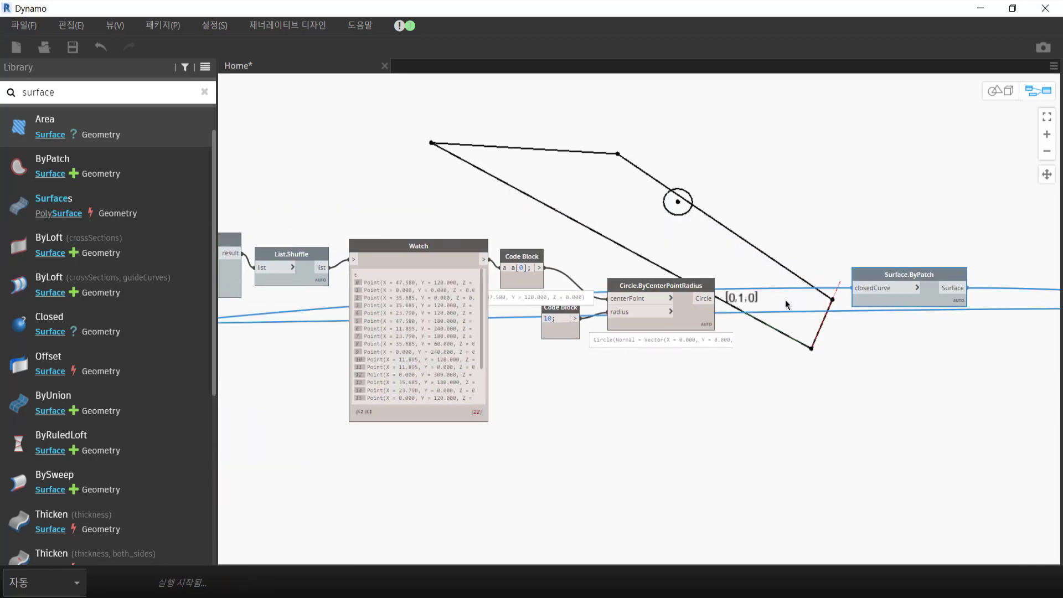
mouse_move(874, 271)
left_mouse_down()
mouse_move(799, 336)
mouse_move(829, 274)
left_mouse_up()
left_click(806, 273)
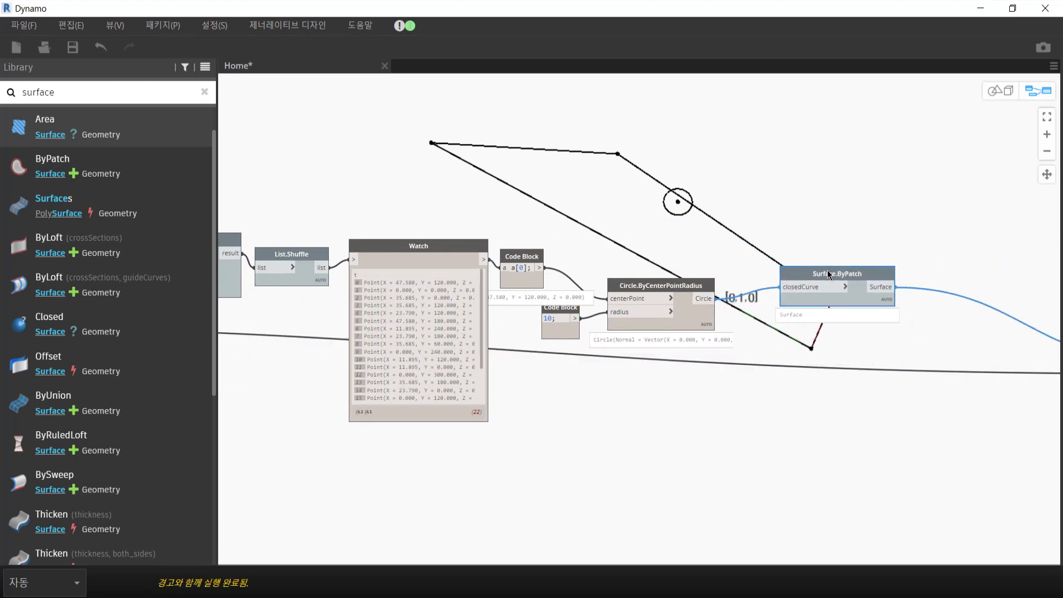
scroll(609, 290, "right", 3)
right_click(546, 274)
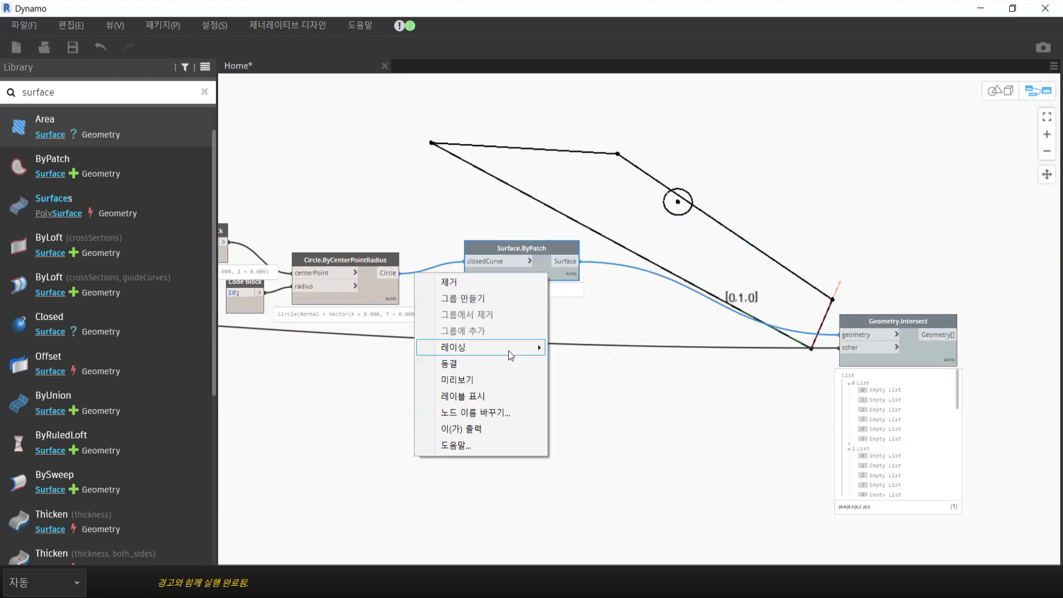
left_click(514, 379)
right_click(539, 269)
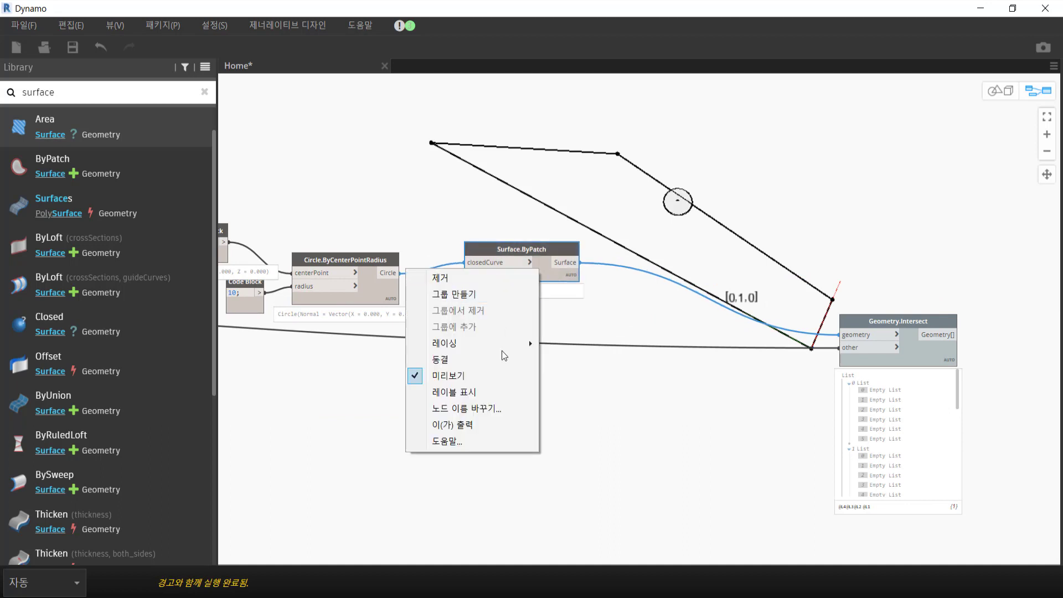
left_click(510, 381)
- Hide the circle outline preview and orbit the 3D view to inspect the patch
left_click_drag(864, 347, 687, 357)
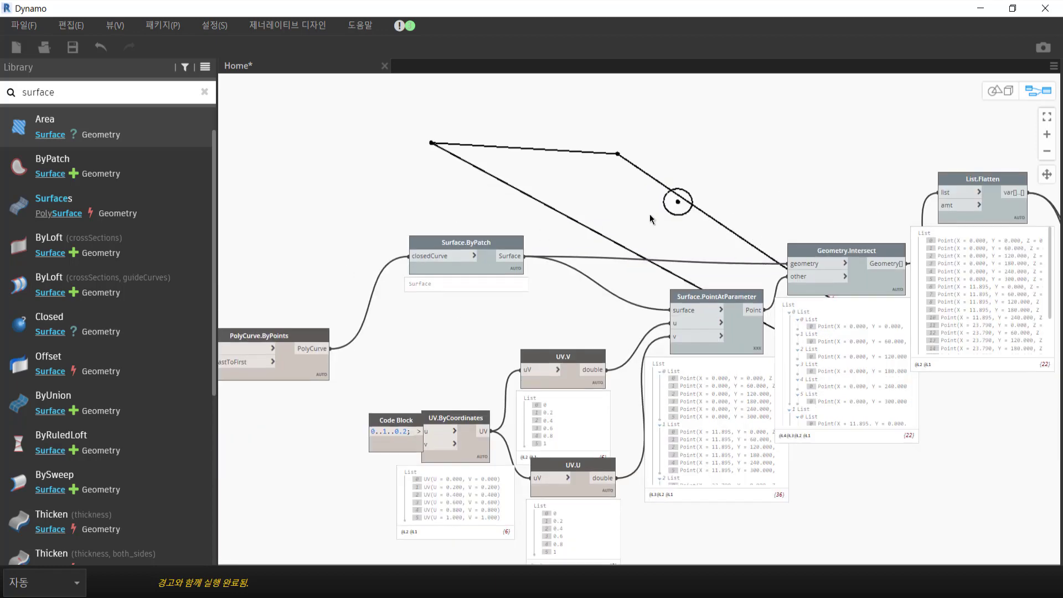
mouse_move(567, 228)
middle_mouse_down()
mouse_move(644, 187)
mouse_move(426, 232)
mouse_move(862, 194)
mouse_move(346, 220)
middle_mouse_up()
left_click(481, 230)
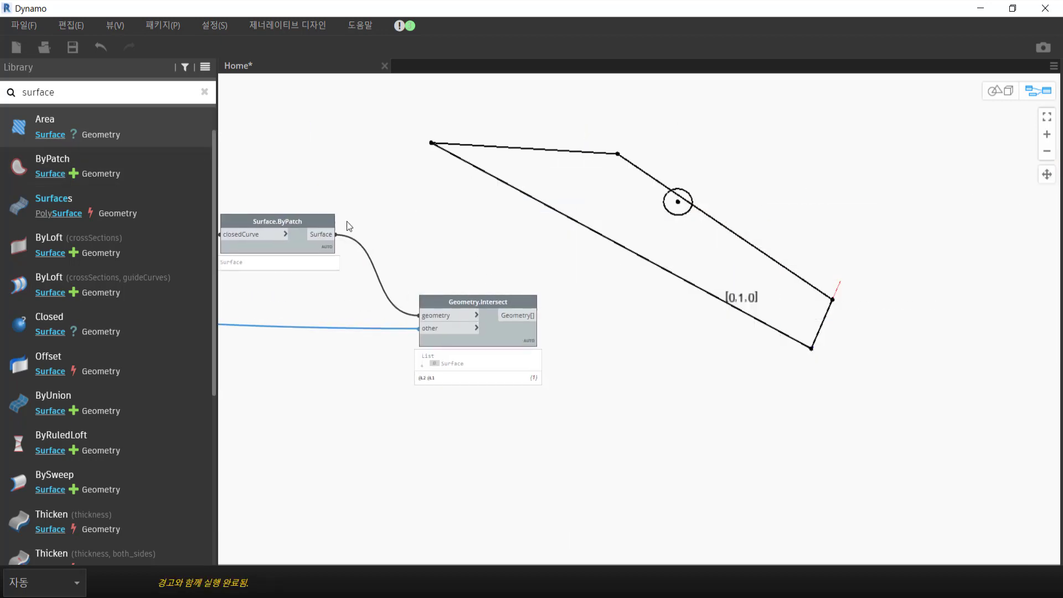
scroll(346, 221, "up", 2)
middle_click_drag(581, 332, 1007, 318)
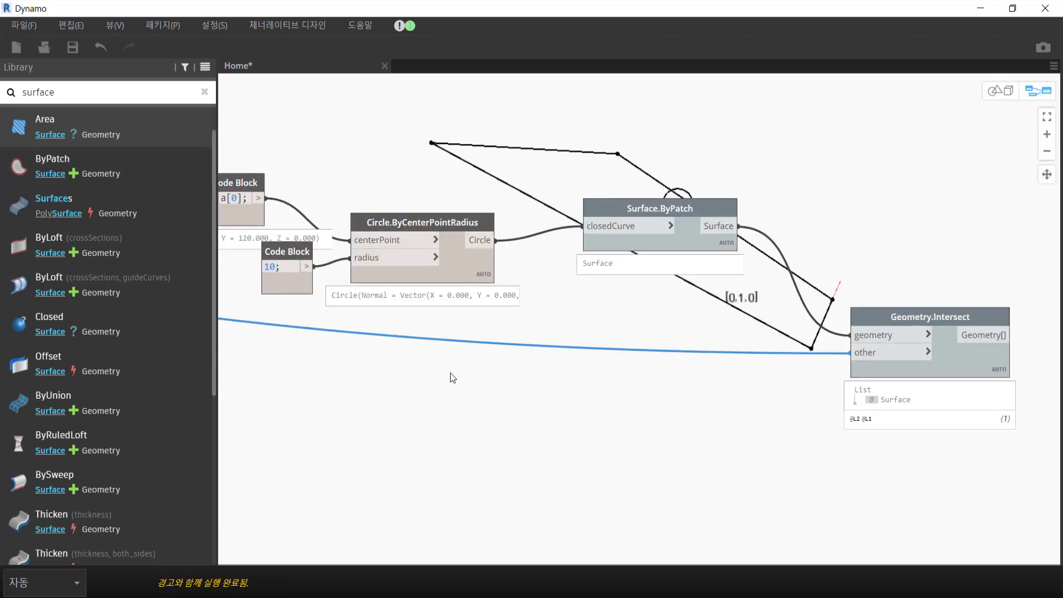
right_click(477, 280)
left_click(453, 379)
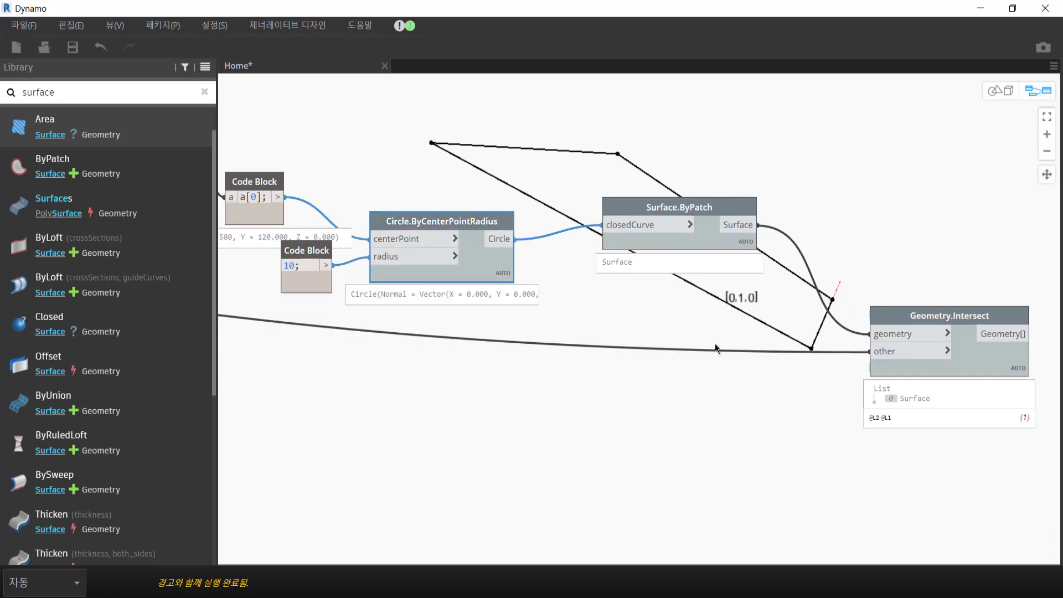
middle_click_drag(988, 360, 622, 323)
right_click(622, 323)
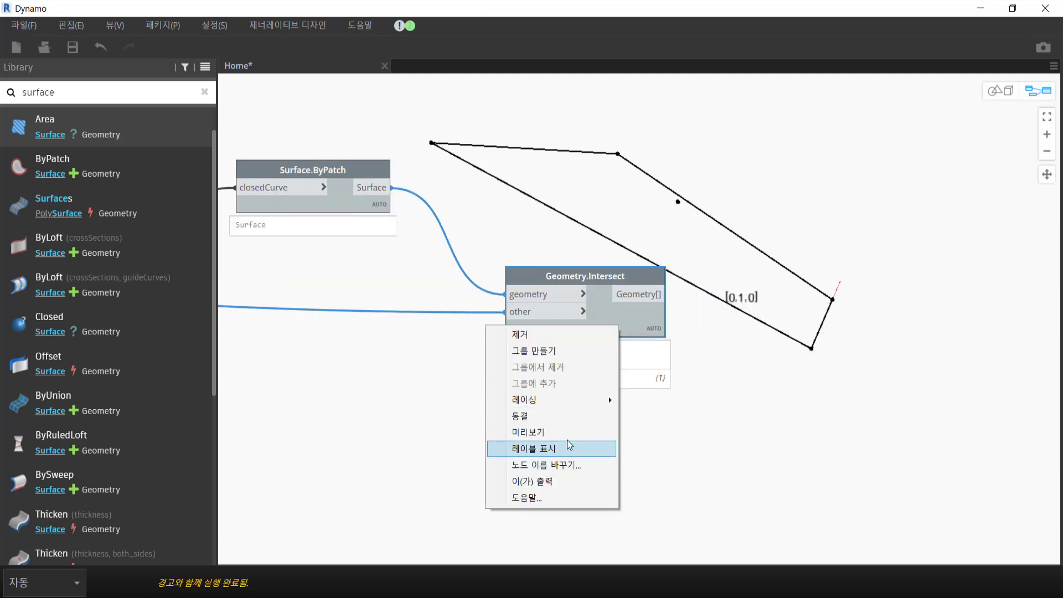
left_click(566, 442)
mouse_move(587, 366)
right_click_drag(715, 234, 774, 304)
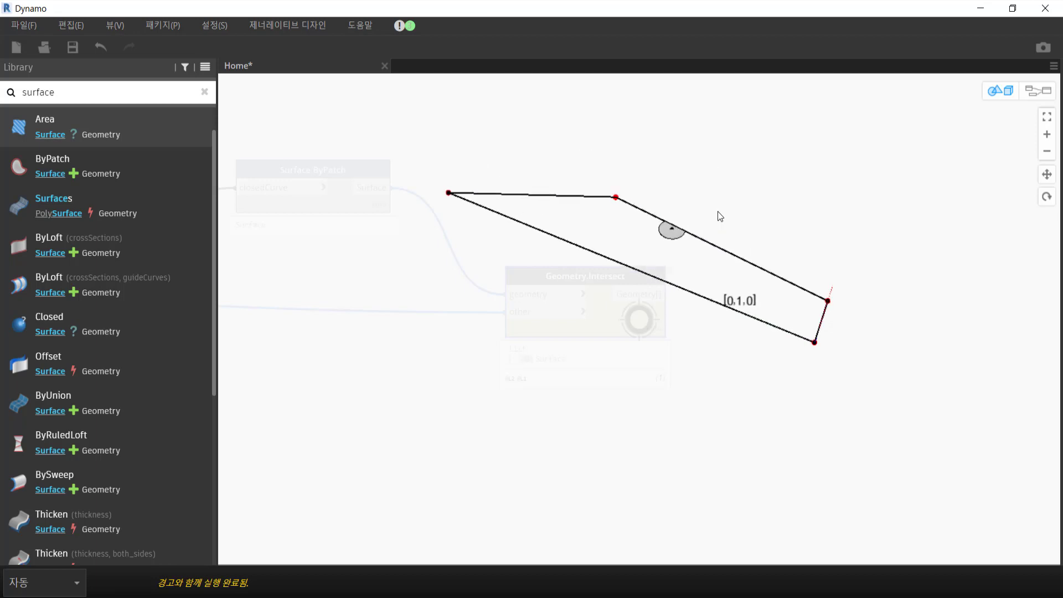
- Add a Surface.Area node fed by Geometry.Intersect's output, reading 240.40523087294
right_click(600, 308)
type("at")
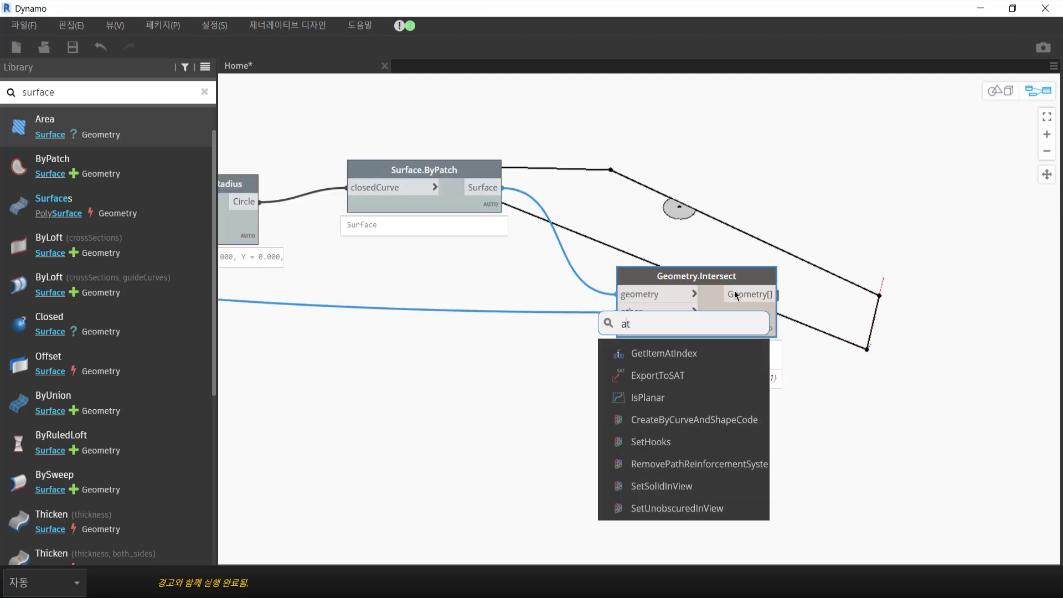
type("ea")
right_click(887, 311)
type("a")
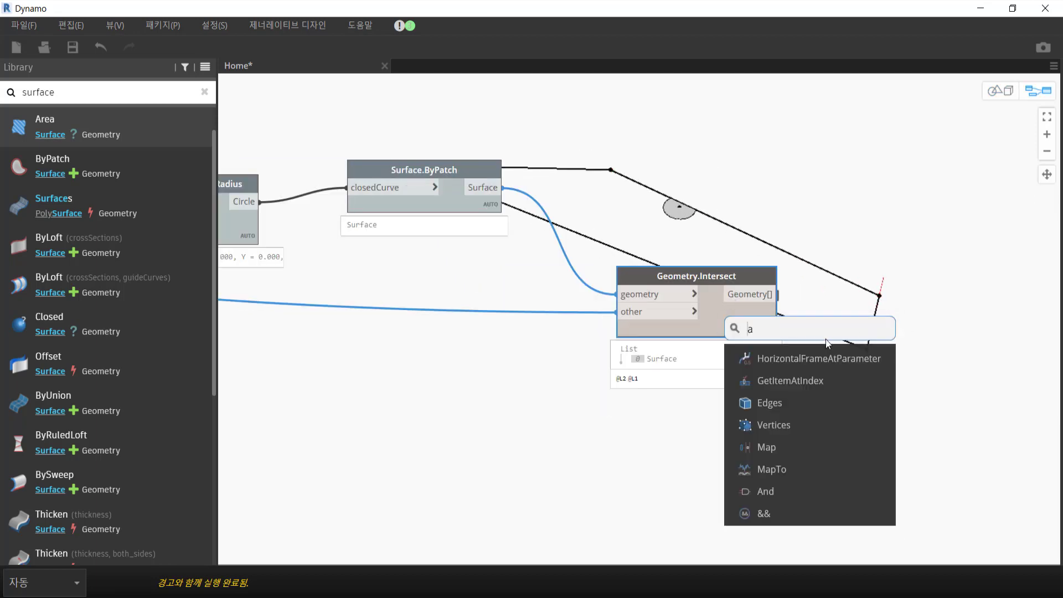
type("rea")
left_click(813, 492)
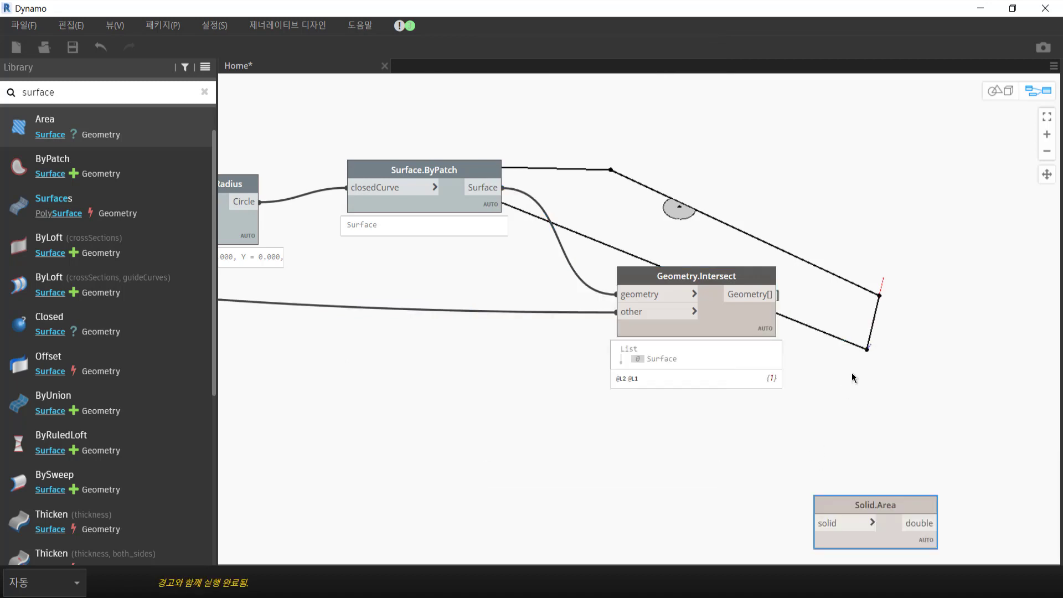
right_click(846, 373)
right_click(878, 334)
type("ar")
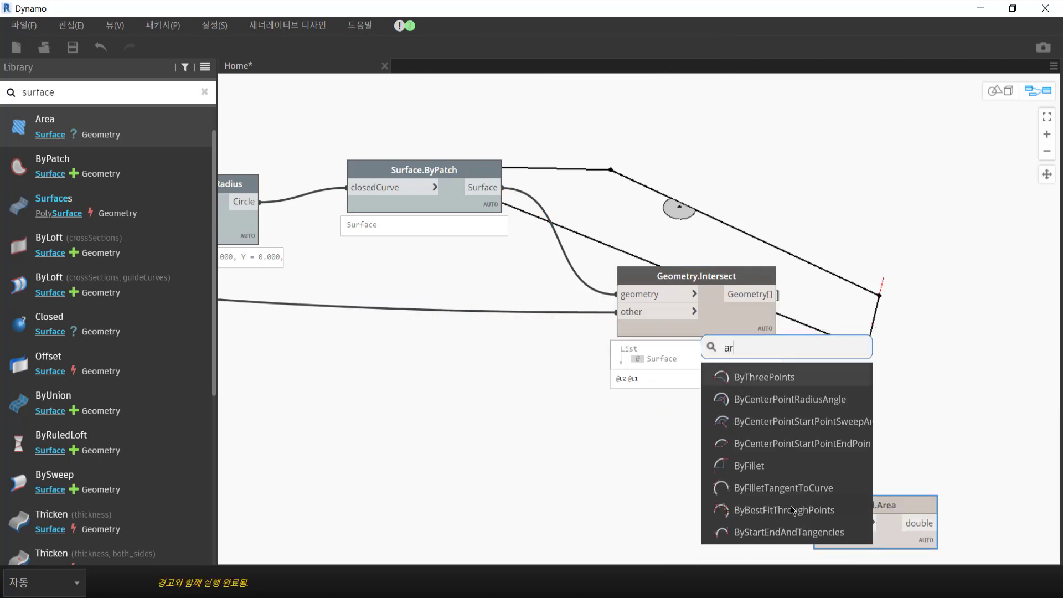
type("ea")
left_click(784, 529)
left_click_drag(804, 545, 865, 258)
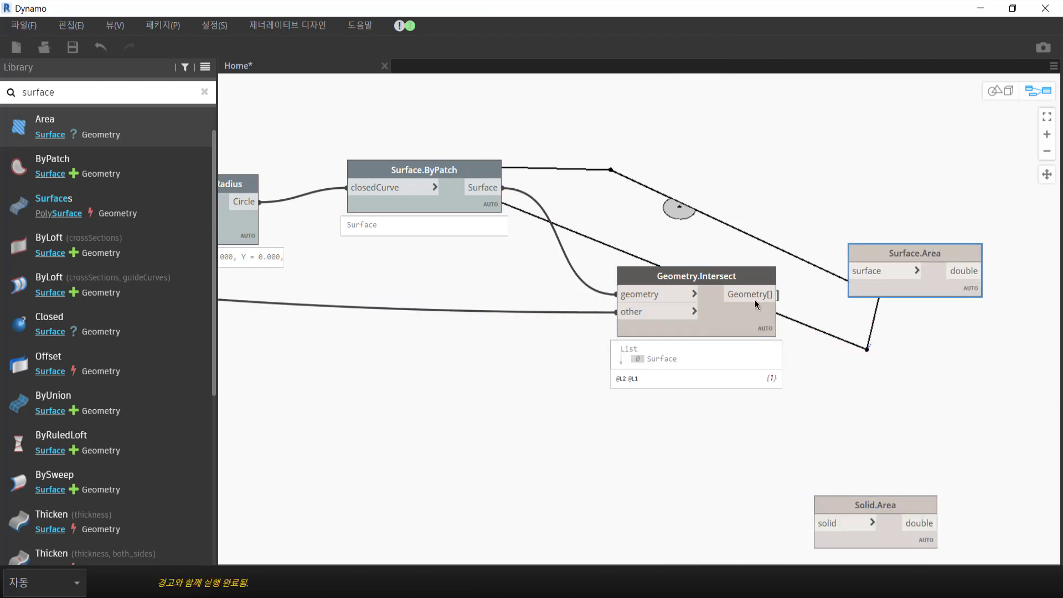
mouse_move(777, 294)
left_mouse_down()
mouse_move(850, 270)
mouse_move(829, 316)
left_mouse_up()
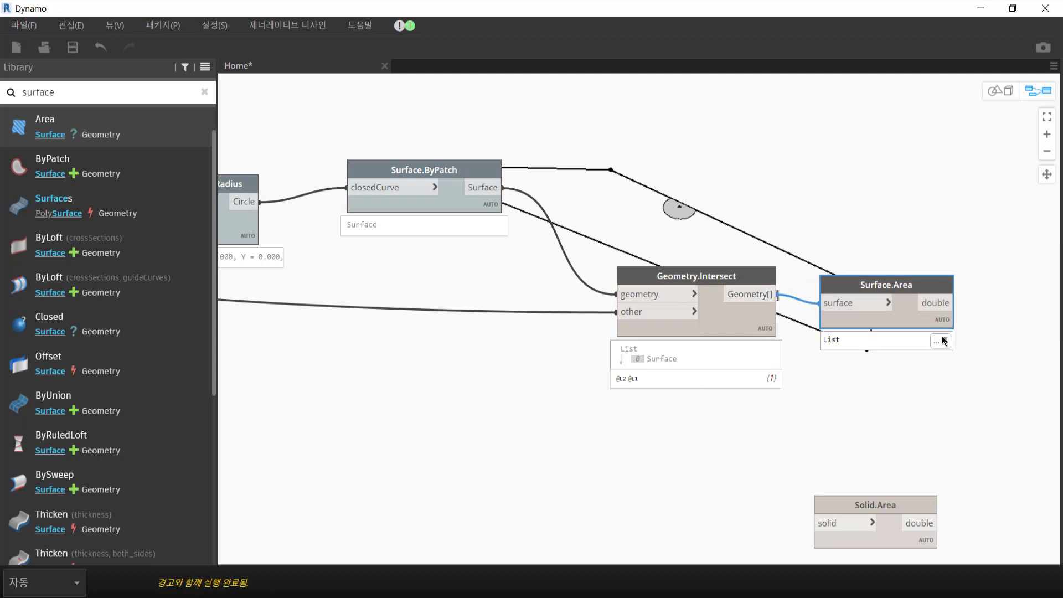
- Delete the unneeded Solid.Area node and tidy the view around the area nodes
left_click_drag(892, 498, 812, 455)
right_click(757, 451)
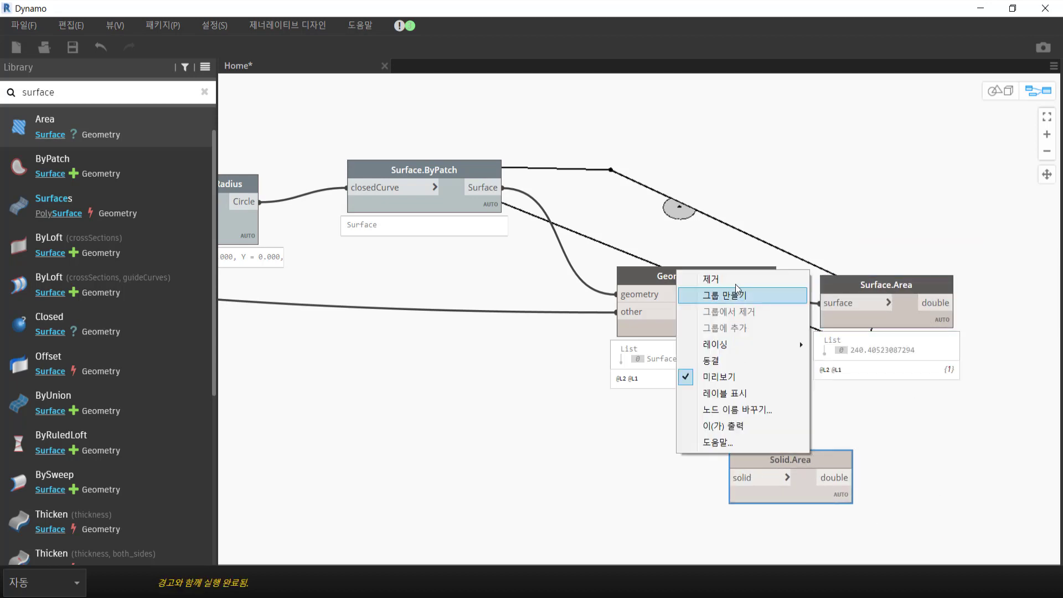
left_click(775, 278)
mouse_move(703, 212)
middle_mouse_down()
mouse_move(455, 218)
mouse_move(419, 200)
mouse_move(593, 265)
mouse_move(557, 257)
mouse_move(611, 246)
middle_mouse_up()
left_click_drag(722, 355, 698, 350)
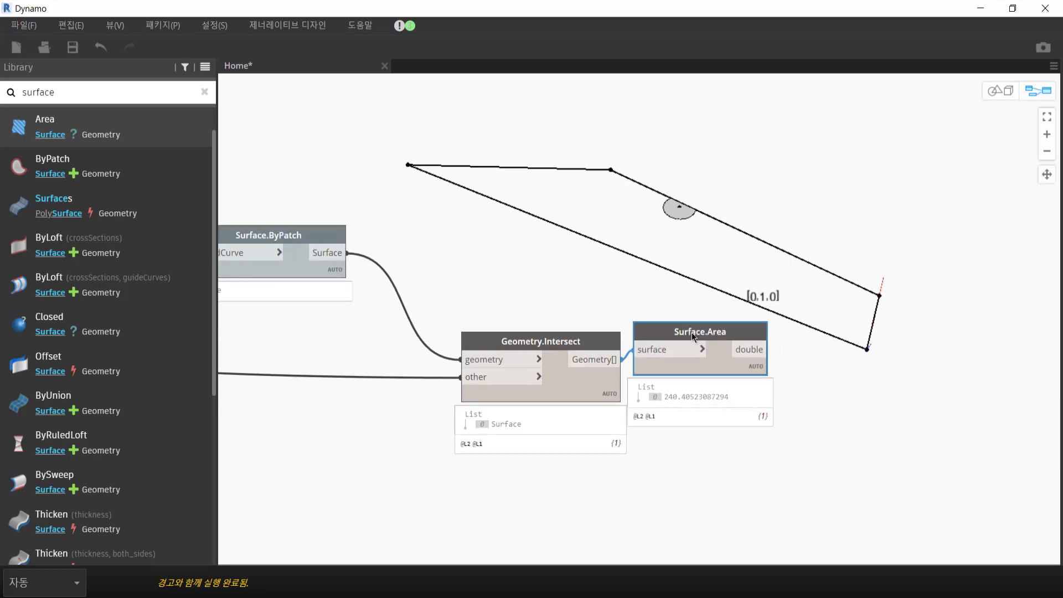
middle_click_drag(849, 369, 650, 340)
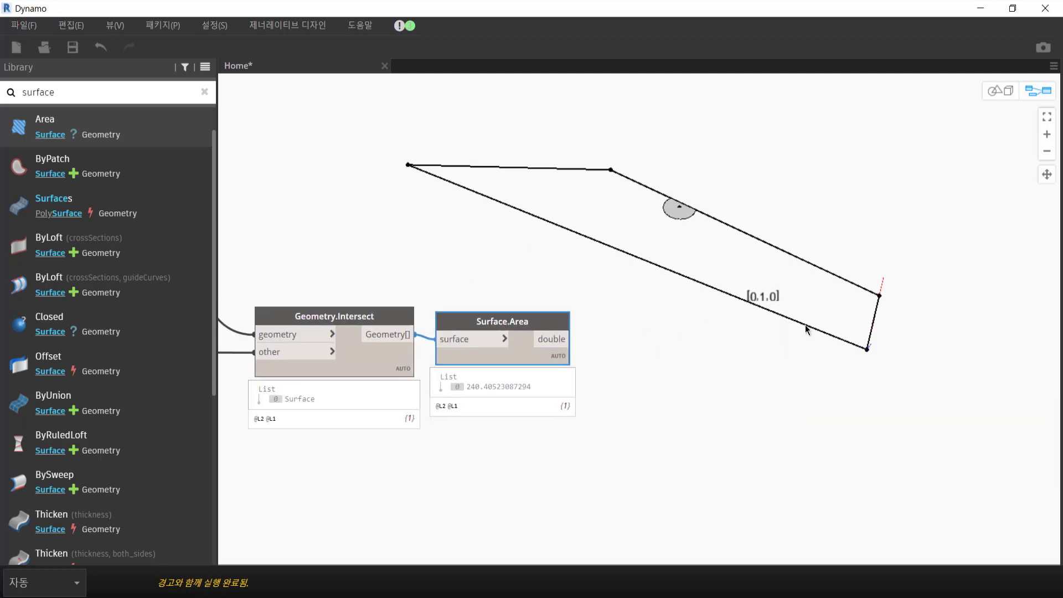
middle_click_drag(457, 318, 827, 373)
mouse_move(736, 356)
middle_mouse_down()
mouse_move(951, 359)
mouse_move(627, 350)
mouse_move(1007, 358)
middle_mouse_up()
- Add a Number Slider with minimum 10, maximum 30 and step 2
scroll(627, 350, "down", 2)
scroll(628, 350, "down", 2)
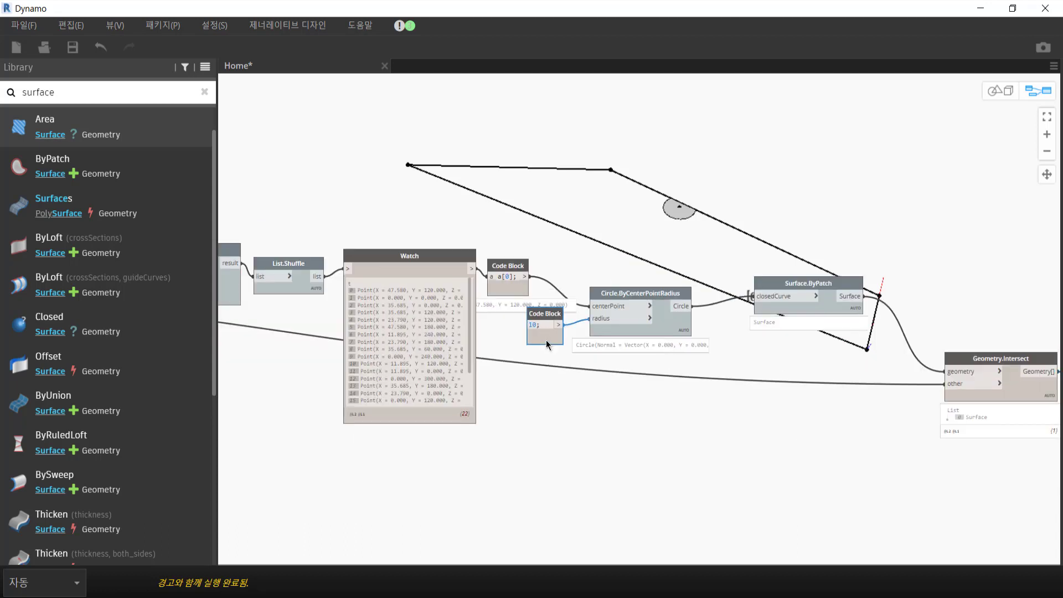
scroll(553, 351, "up", 1)
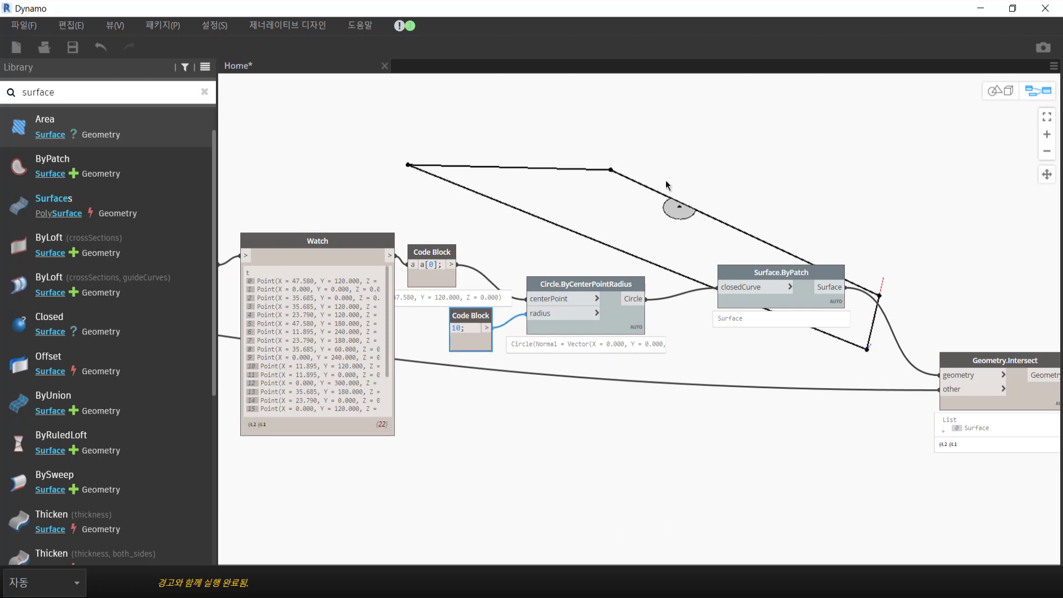
right_click(467, 387)
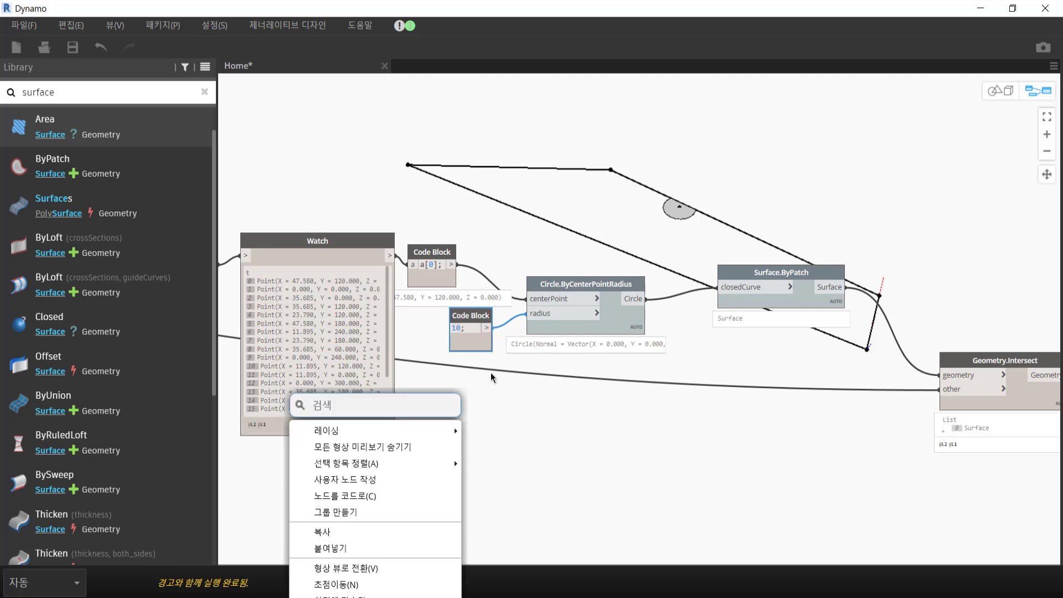
type("number")
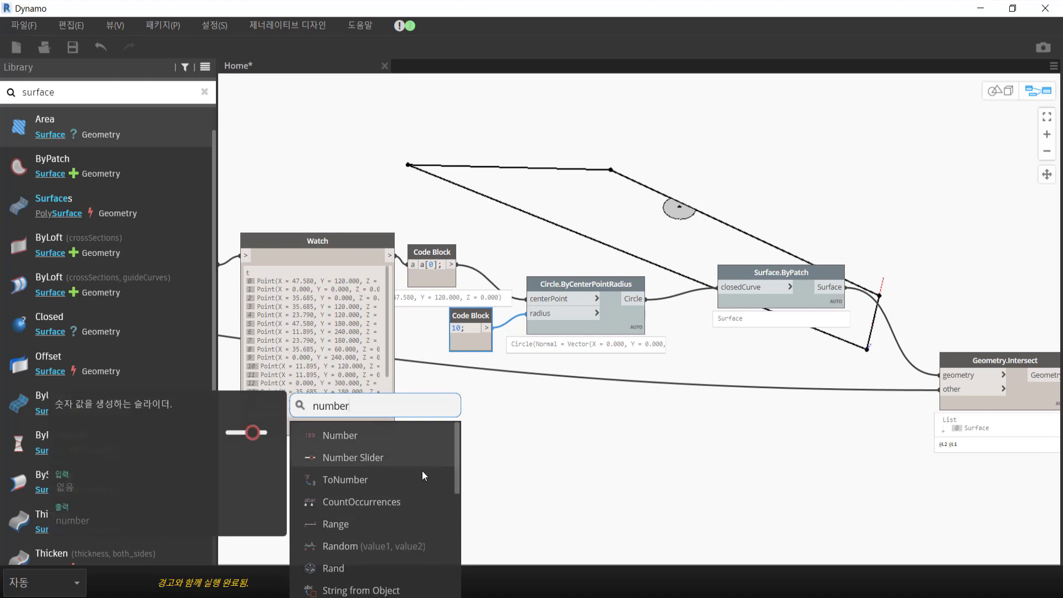
left_click(415, 461)
left_click(425, 489)
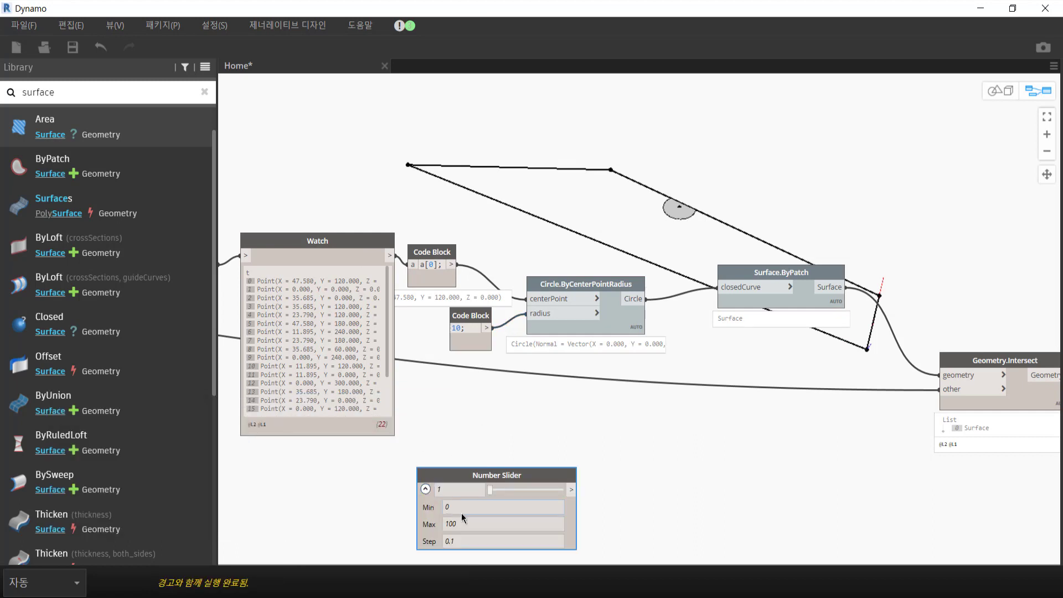
left_click(467, 507)
type("0")
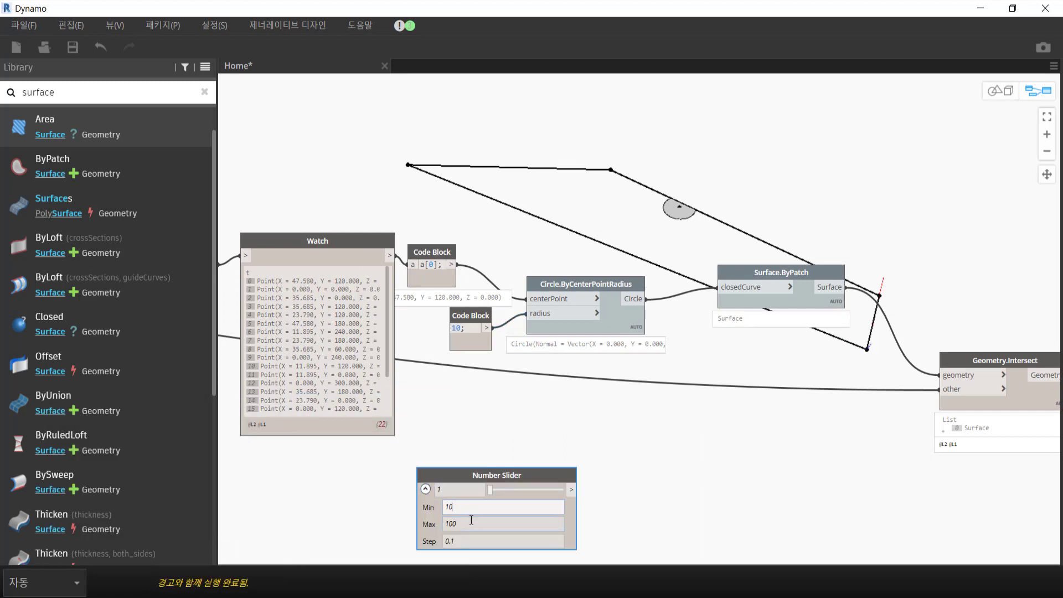
left_click(468, 524)
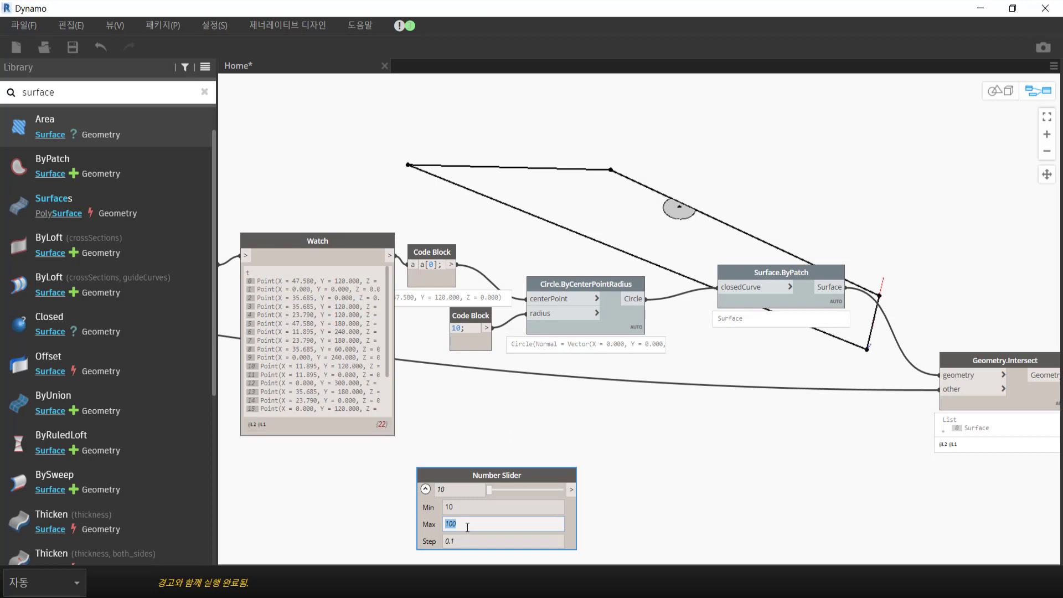
type("30")
left_click(480, 541)
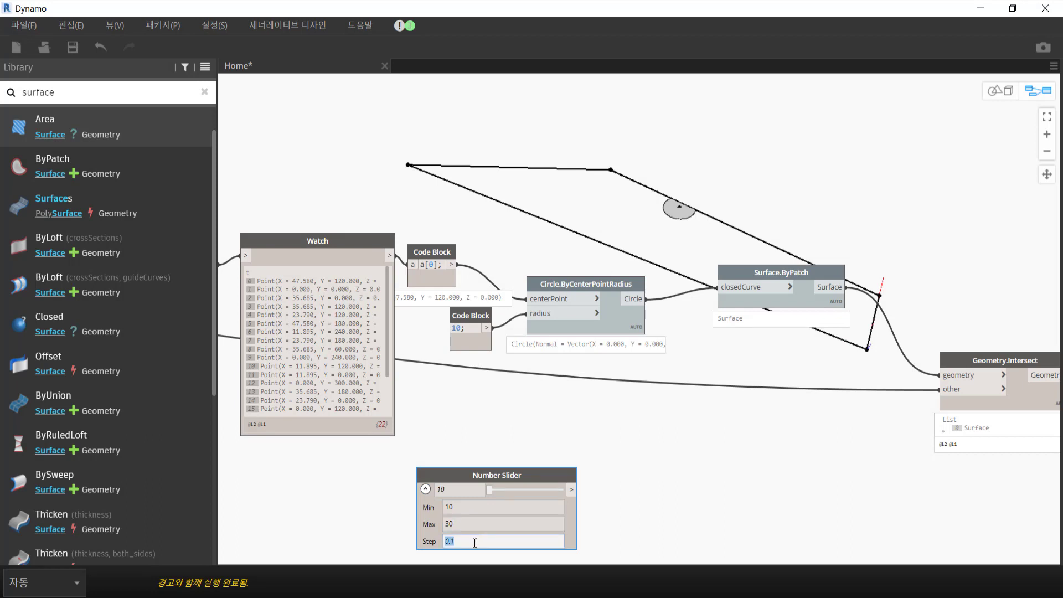
type("2")
- Wire the slider into the circle radius and delete the fixed '10;' code block
left_click_drag(571, 489, 525, 313)
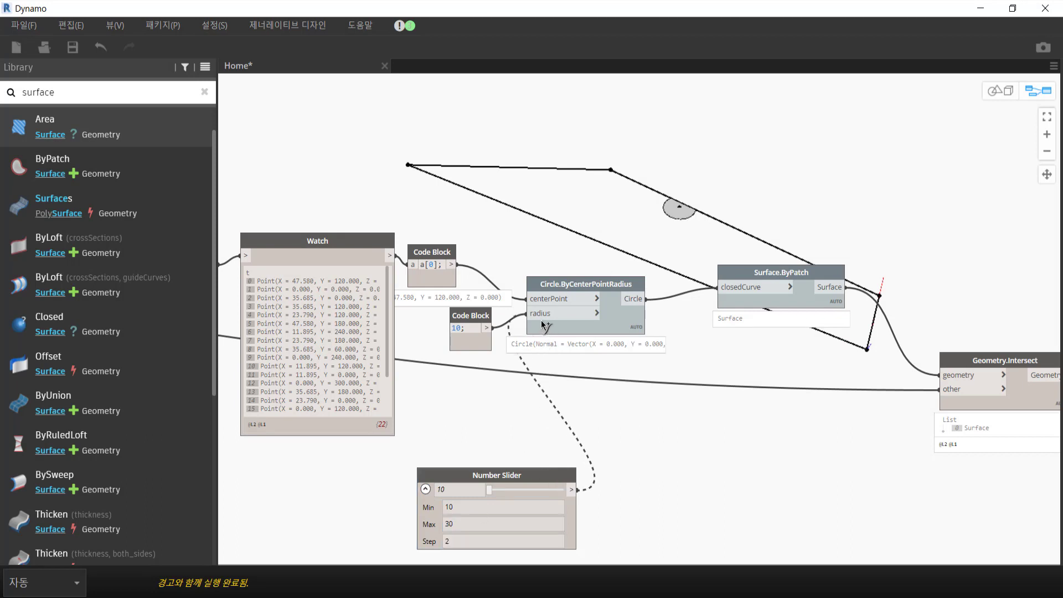
left_click(479, 317)
key("Delete")
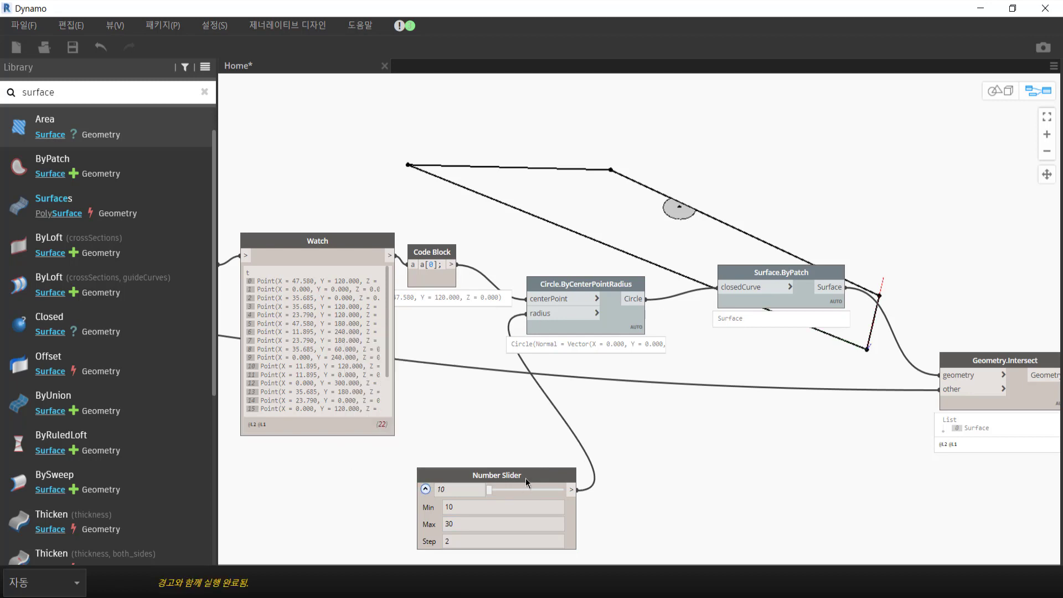
- Rename the slider to 'circle', mark it as a graph input, and raise the radius to 26
left_click(532, 473)
right_click(532, 473)
left_click(472, 410)
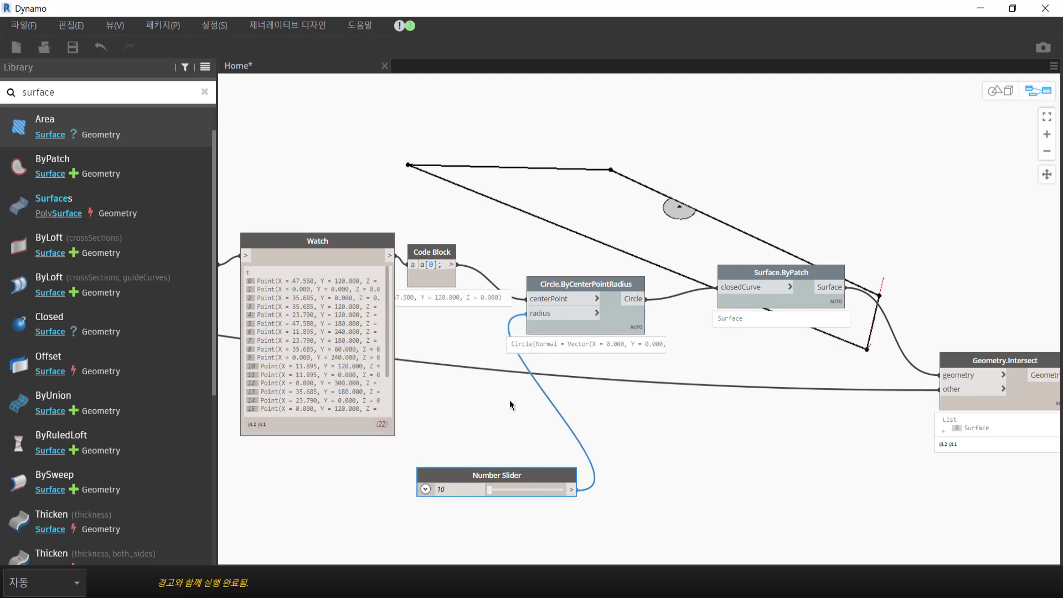
type("cir")
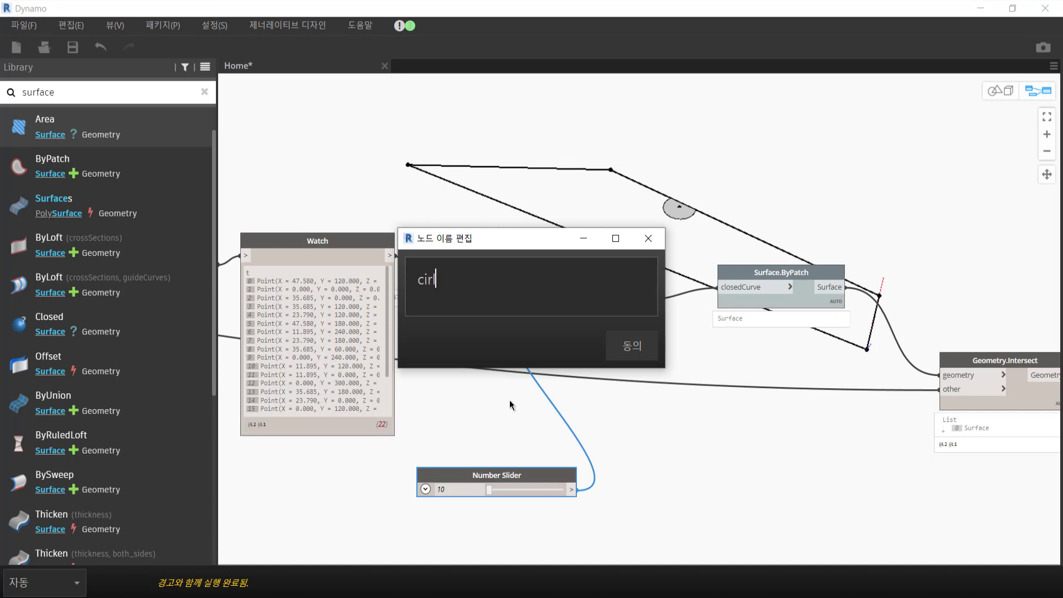
type("cle")
key("Return")
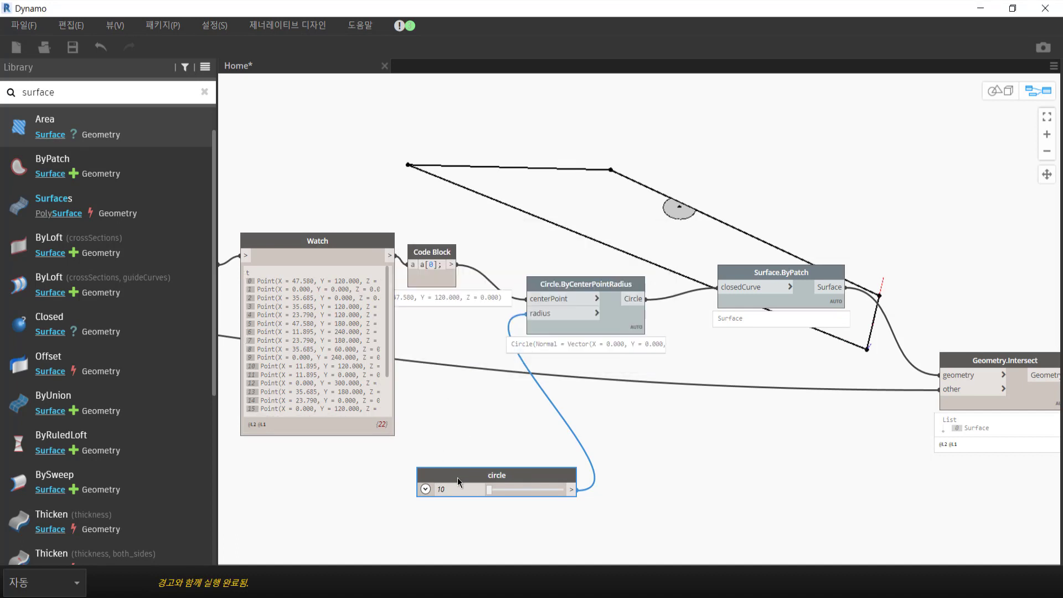
right_click(458, 477)
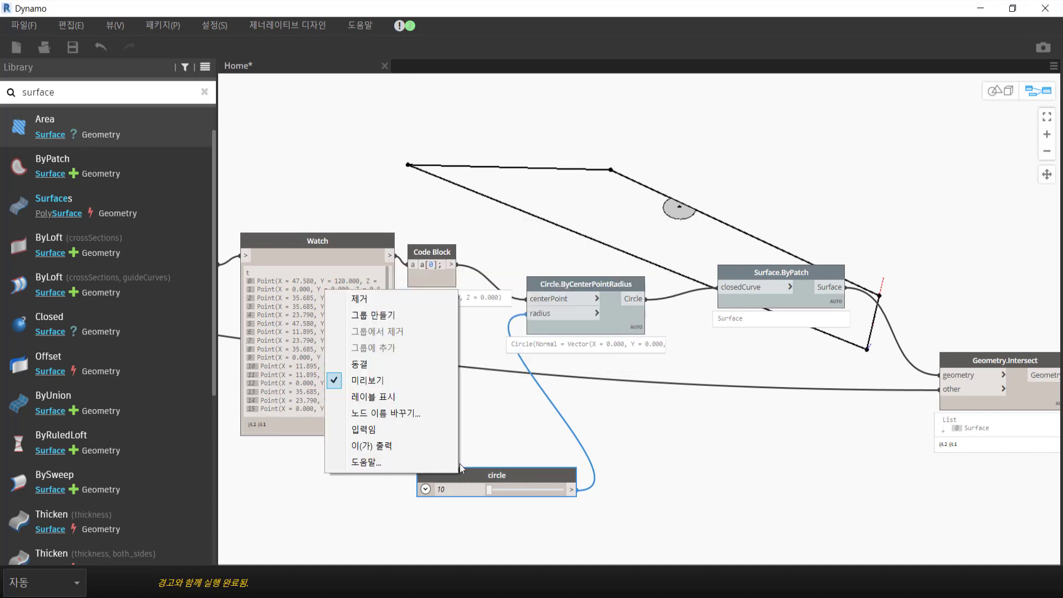
left_click(424, 430)
mouse_move(477, 468)
left_mouse_down()
mouse_move(483, 425)
mouse_move(504, 445)
mouse_move(566, 447)
mouse_move(509, 444)
mouse_move(553, 446)
left_mouse_up()
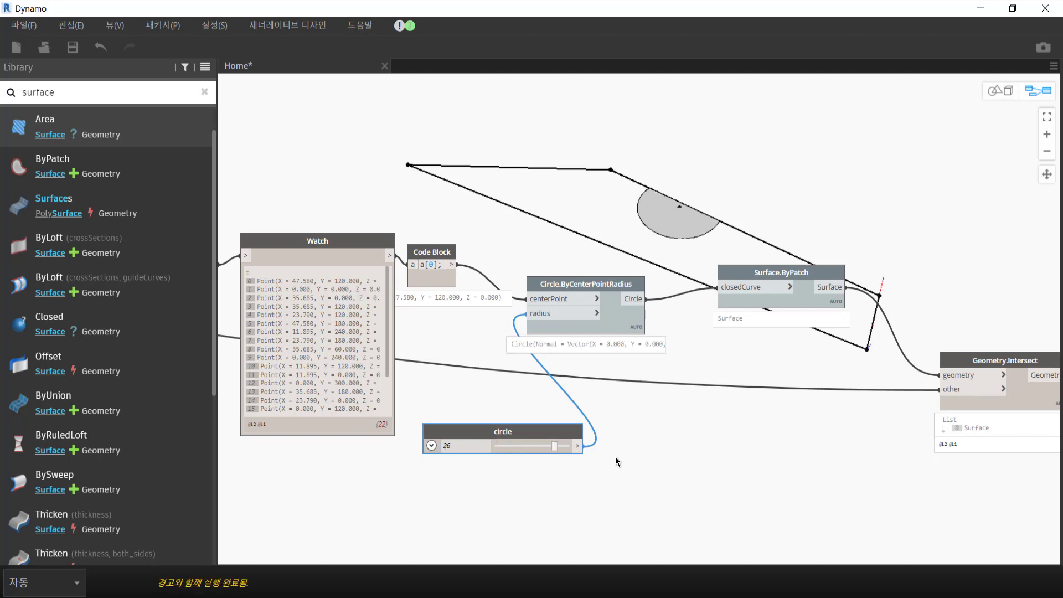
- Move the circle slider up the graph and place it in its own group
left_click_drag(547, 433, 509, 118)
right_click(511, 118)
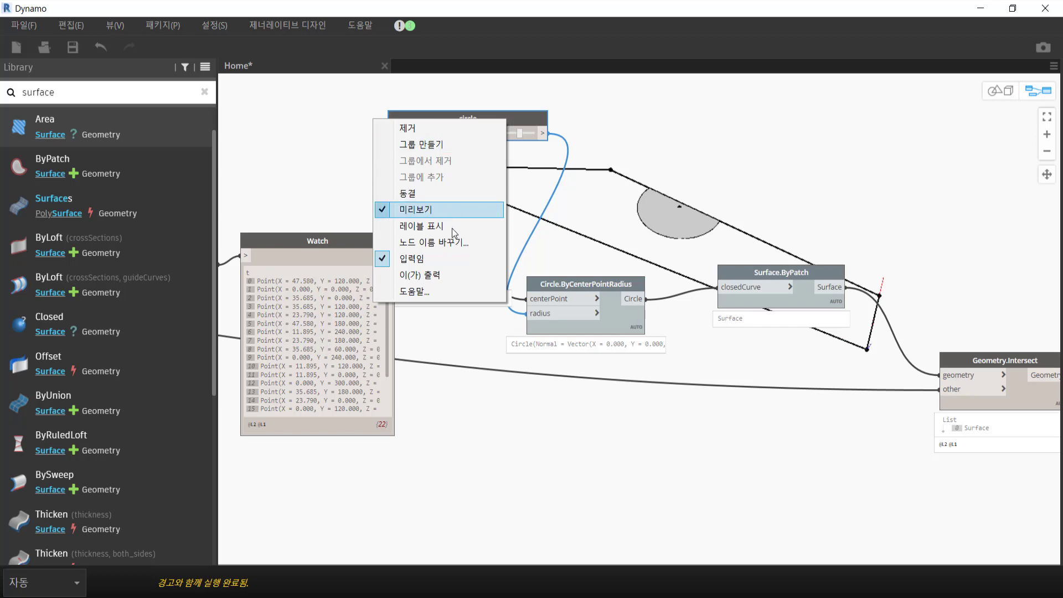
left_click(473, 144)
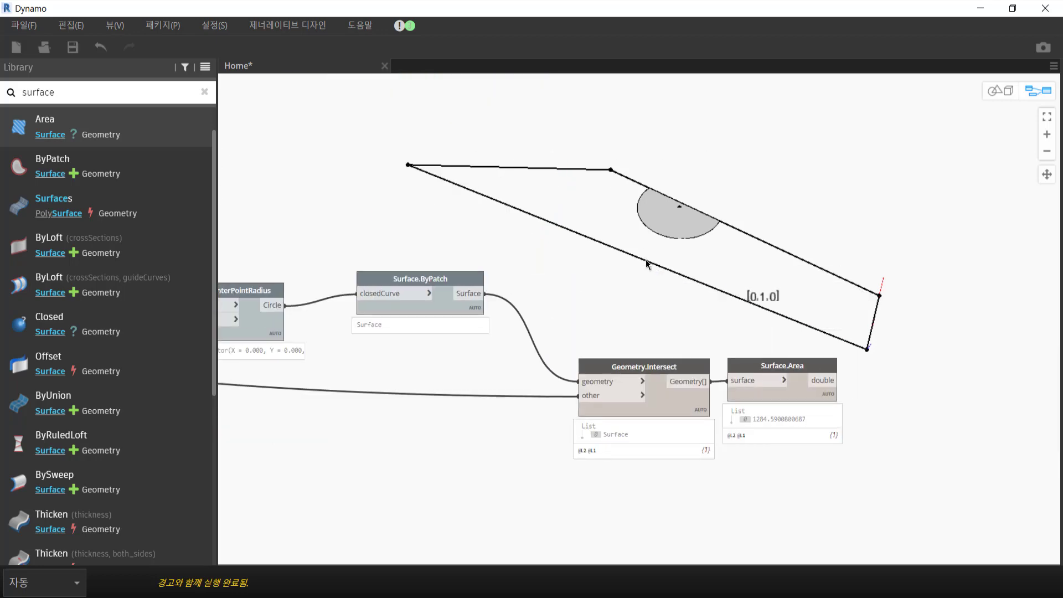
scroll(476, 391, "left", 5)
scroll(530, 357, "left", 5)
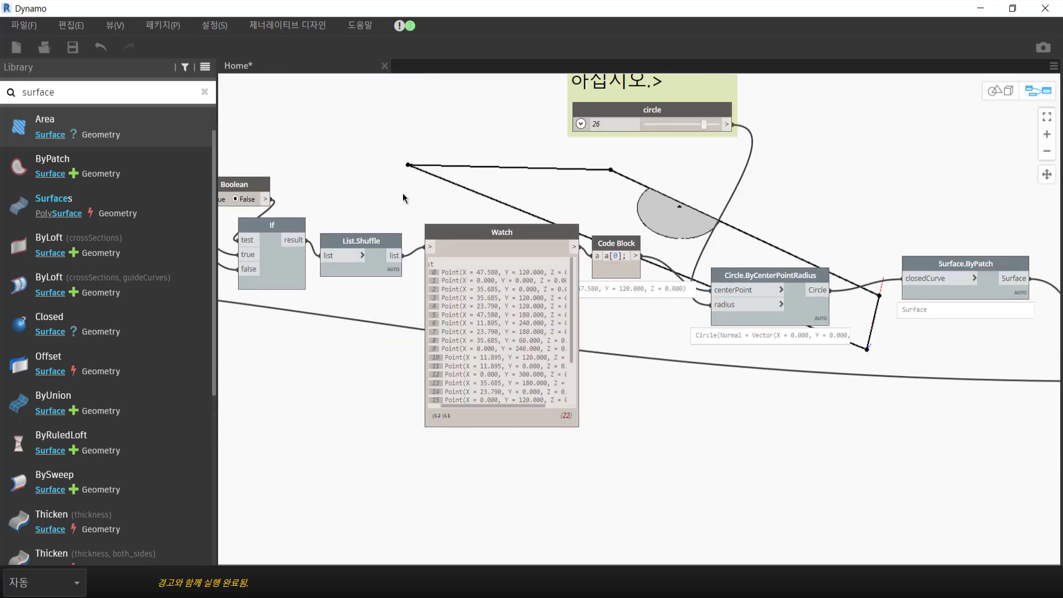
scroll(403, 194, "left", 5)
- Toggle the Boolean shuffle switch, leave it True, and mark it as a graph input
left_click_drag(447, 246, 446, 218)
scroll(443, 194, "up", 3)
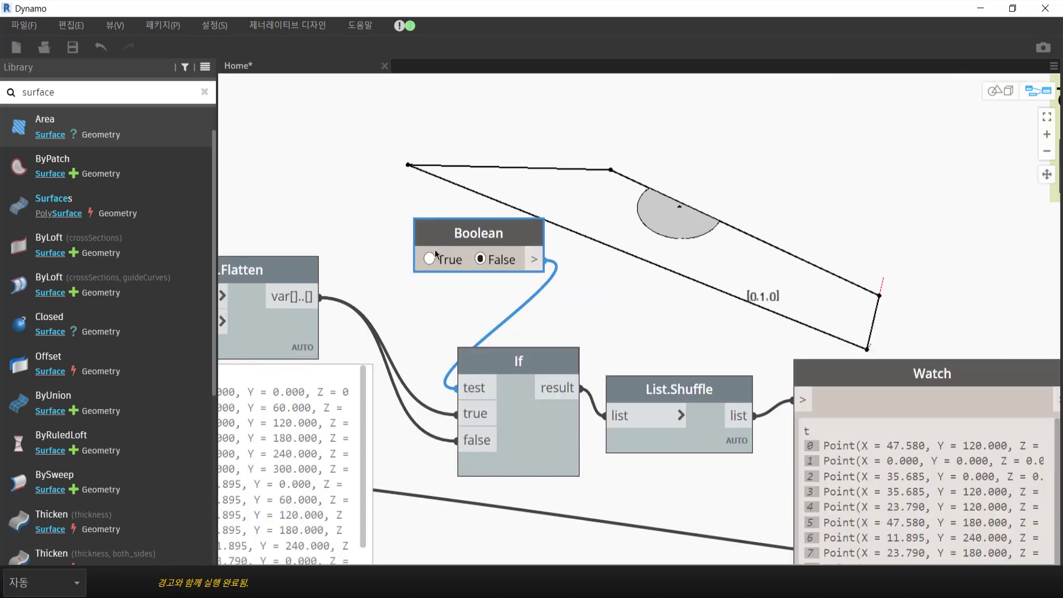
left_click(451, 260)
left_click(477, 259)
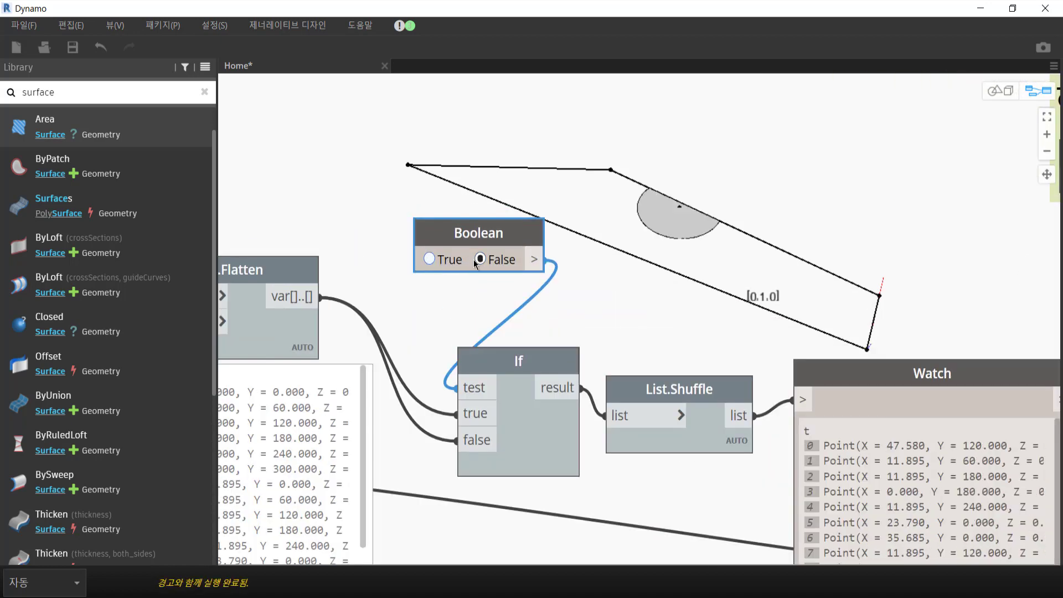
left_click(441, 260)
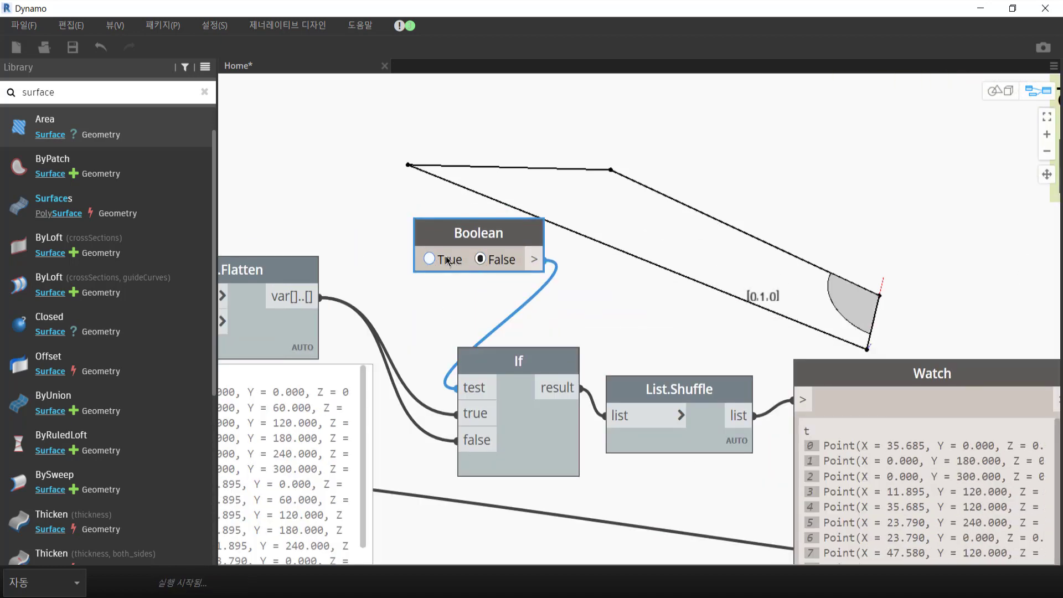
left_click(479, 259)
left_click(429, 259)
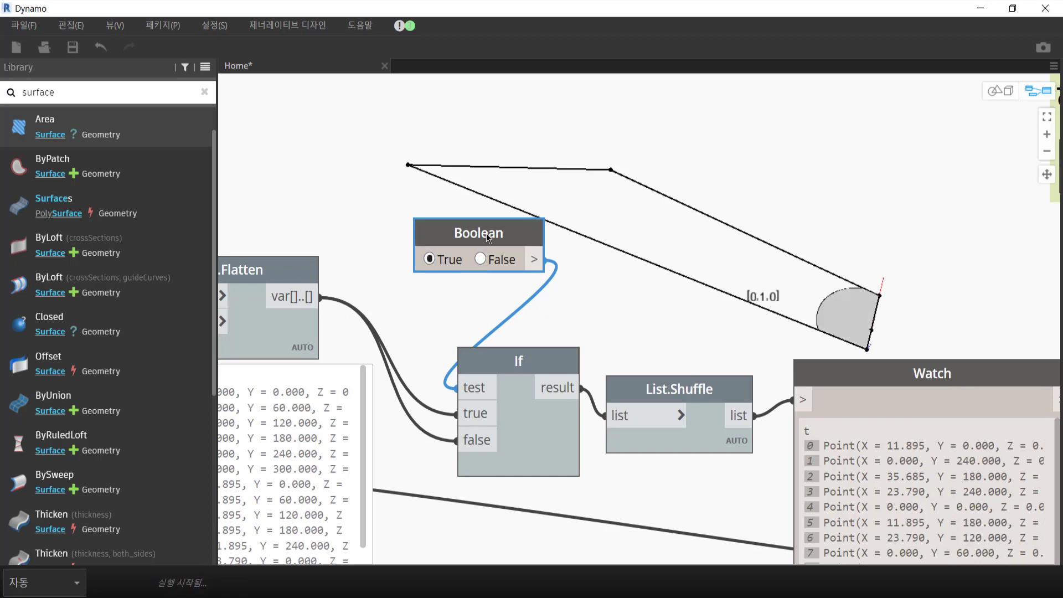
right_click(486, 234)
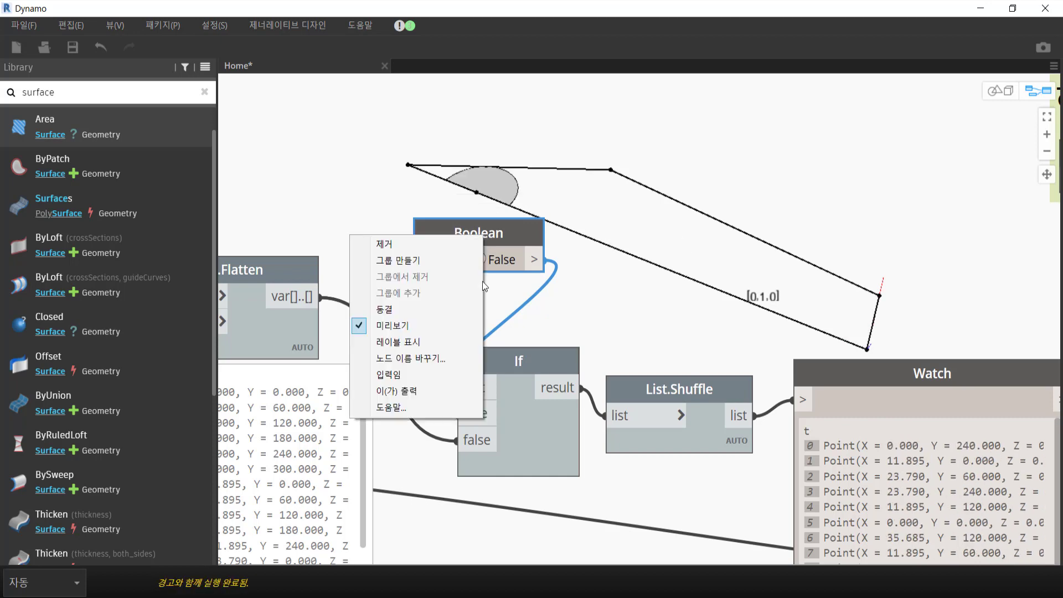
left_click(434, 369)
scroll(610, 203, "down", 3)
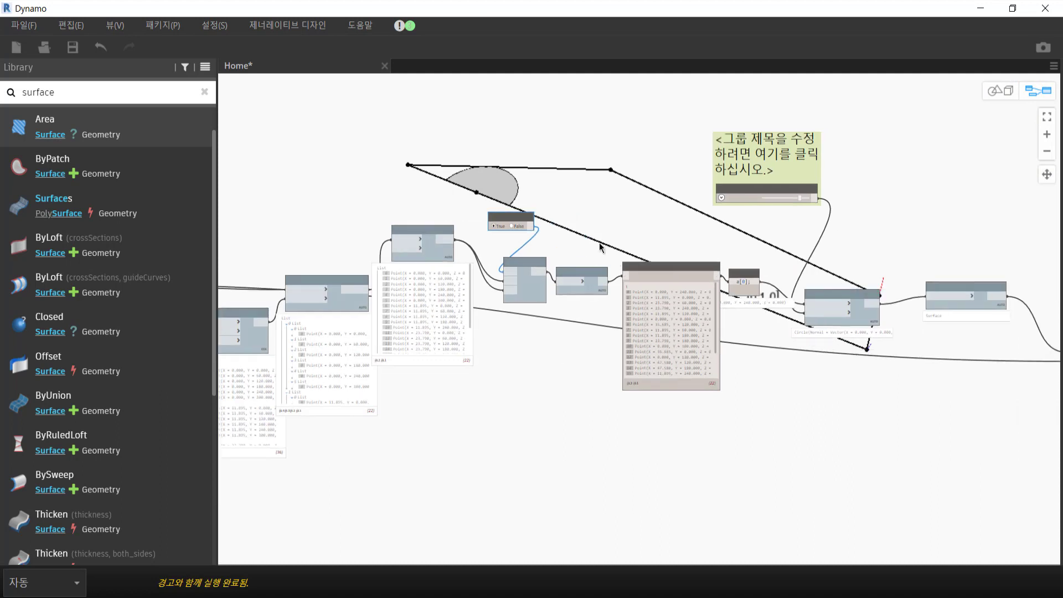
- Mark the Surface.Area node (1061.786) as a graph output and bring up Save As
scroll(710, 241, "up", 4)
scroll(587, 337, "up", 2)
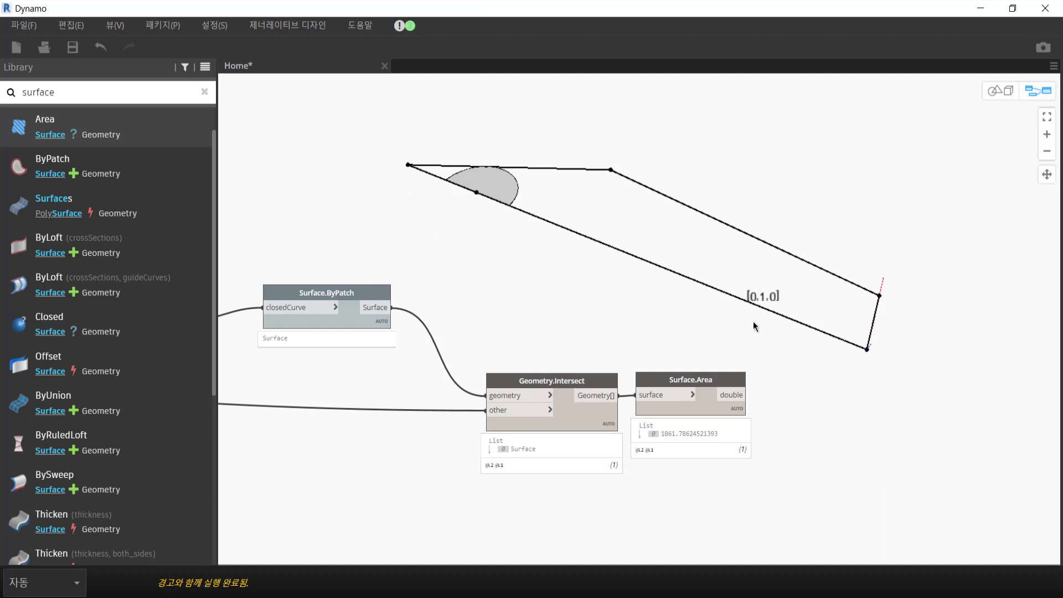
mouse_move(692, 437)
scroll(758, 414, "up", 3)
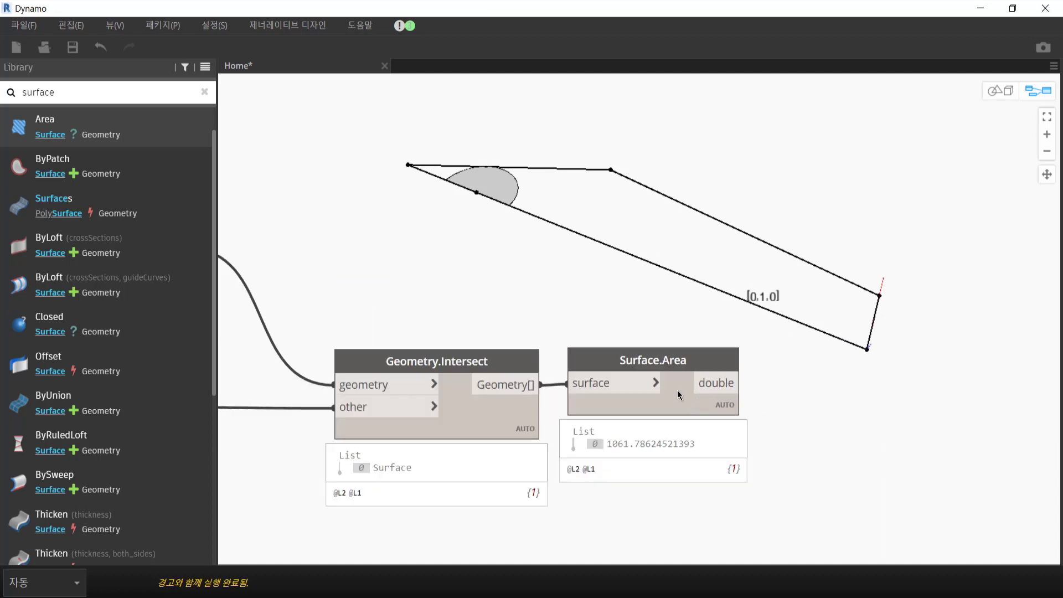
right_click(676, 390)
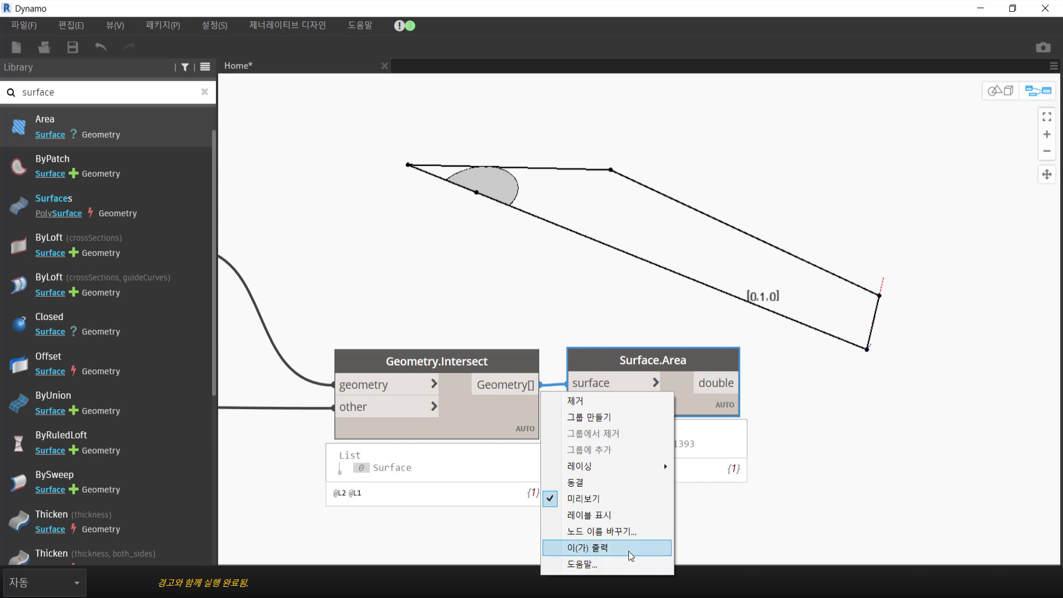
left_click(617, 254)
left_click(555, 228)
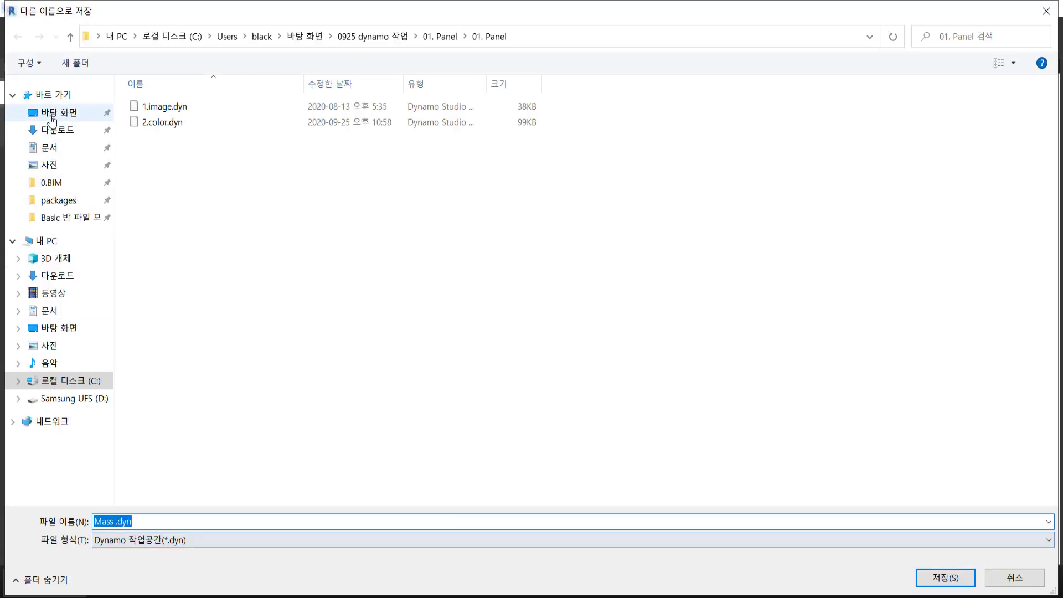
- Save as 'generative design geometry test 02' in a new desktop folder 'generative design geometry test folder'
left_click(51, 114)
type("g")
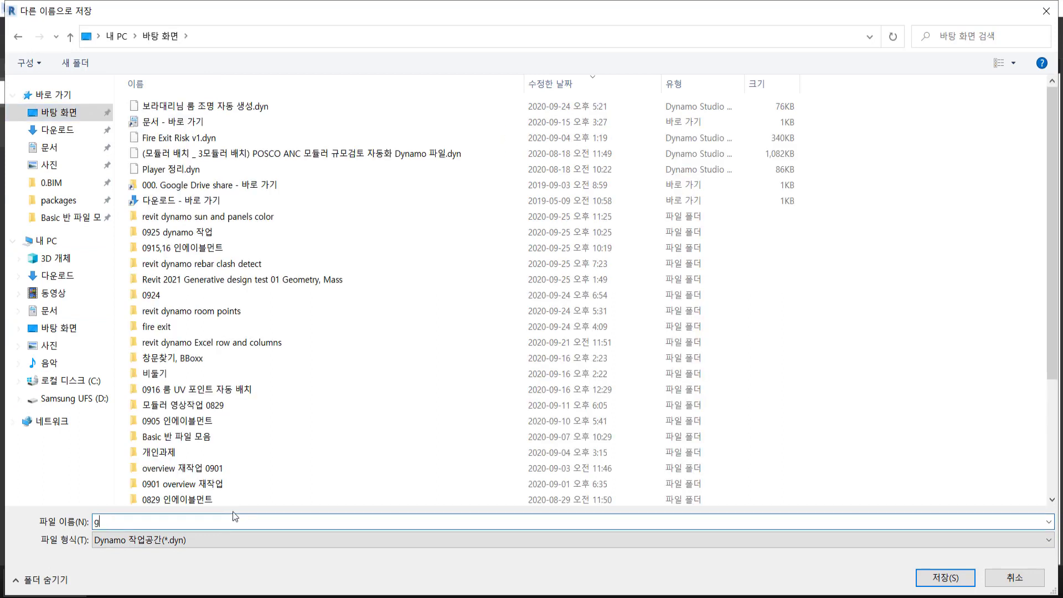
type("me")
type("generative d")
type("esign")
left_click(88, 64)
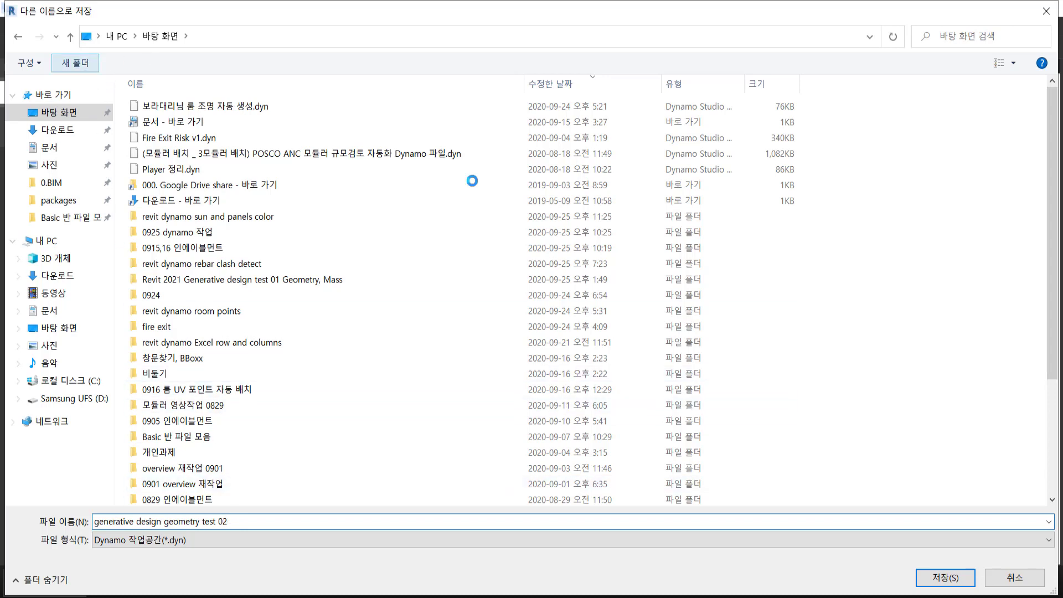
type("ge")
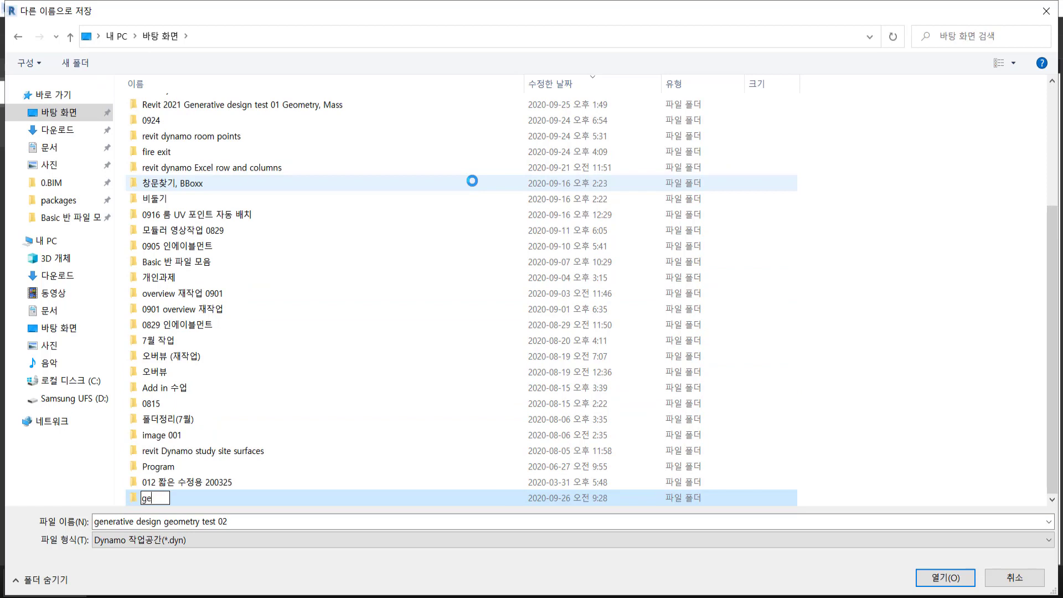
type("ome")
key("BackSpace")
key("BackSpace")
key("BackSpace")
key("BackSpace")
key("BackSpace")
type("generat")
type("ive design ")
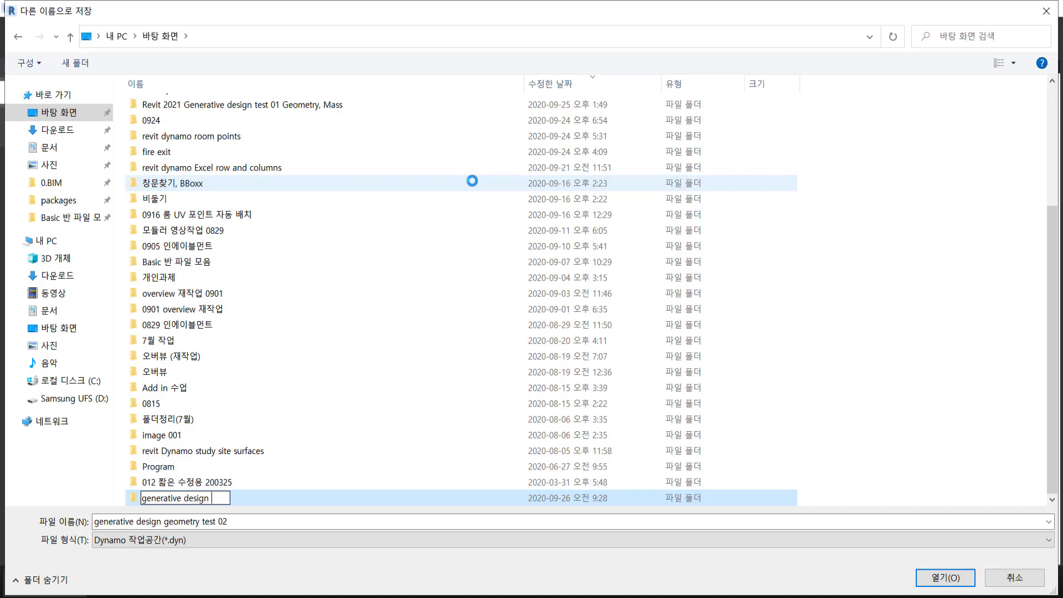
type("geometry te")
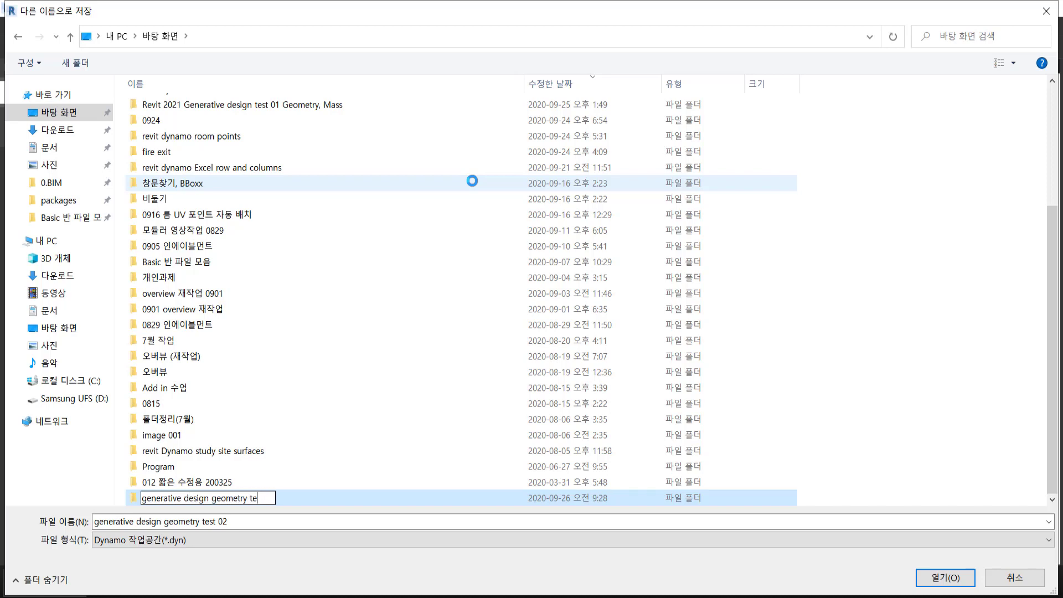
type("st ")
type("folder")
key("Return")
key("Return")
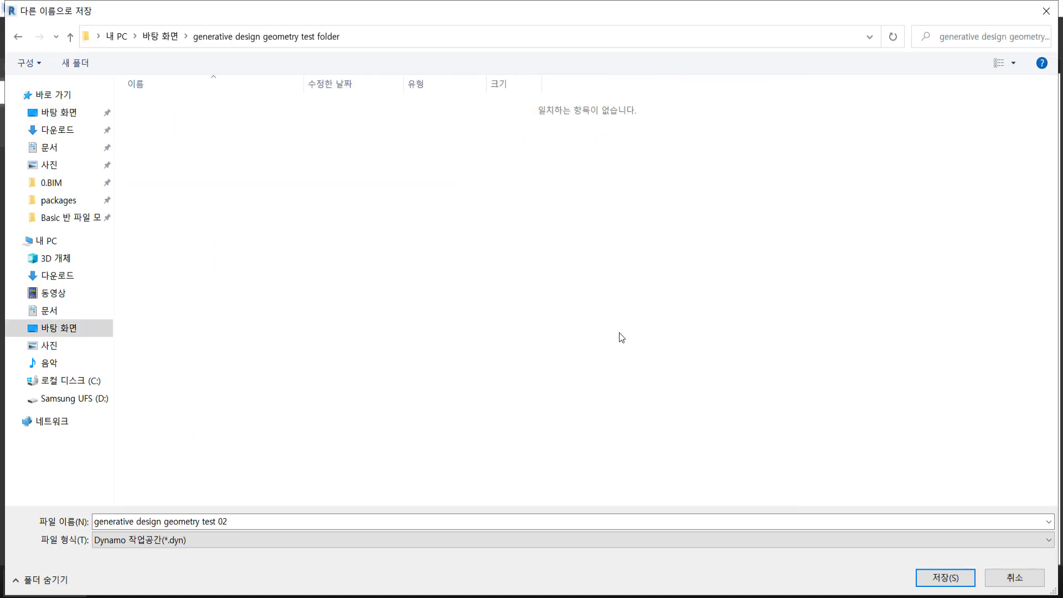
left_click(951, 579)
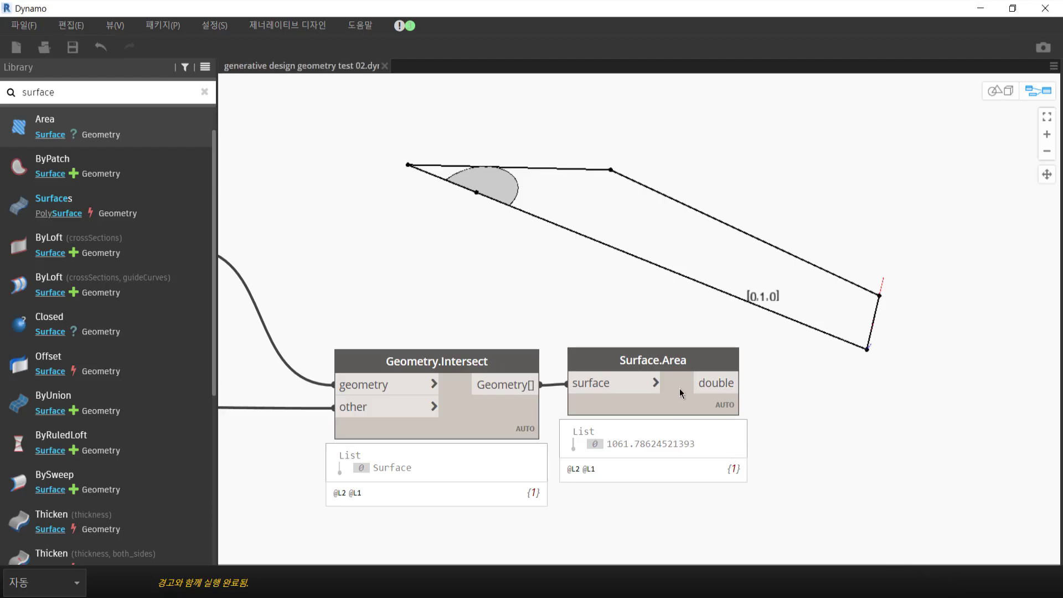
left_click(686, 398)
right_click(686, 397)
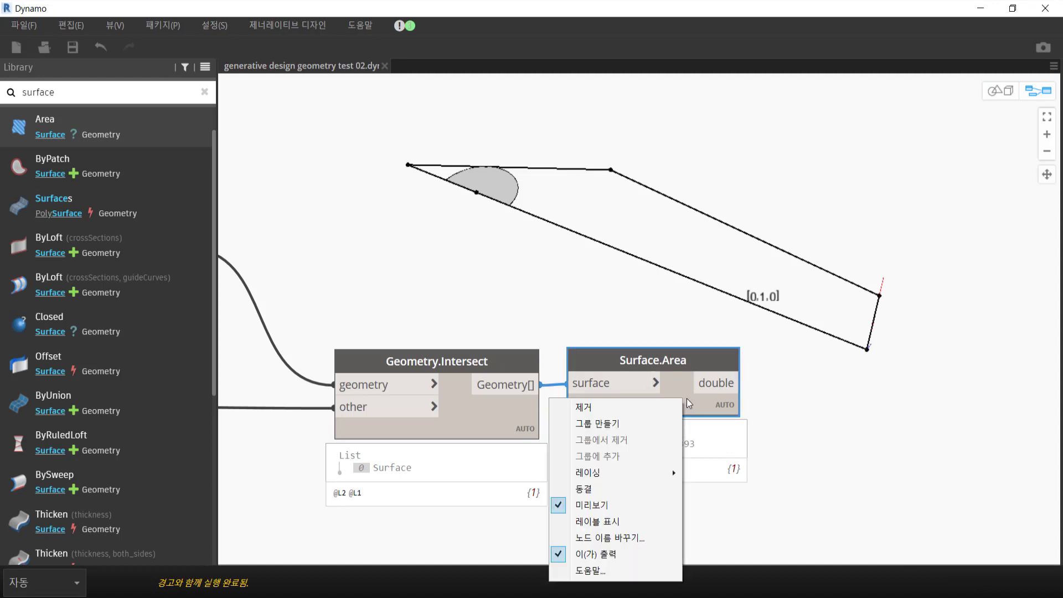
left_click(472, 212)
left_click(305, 25)
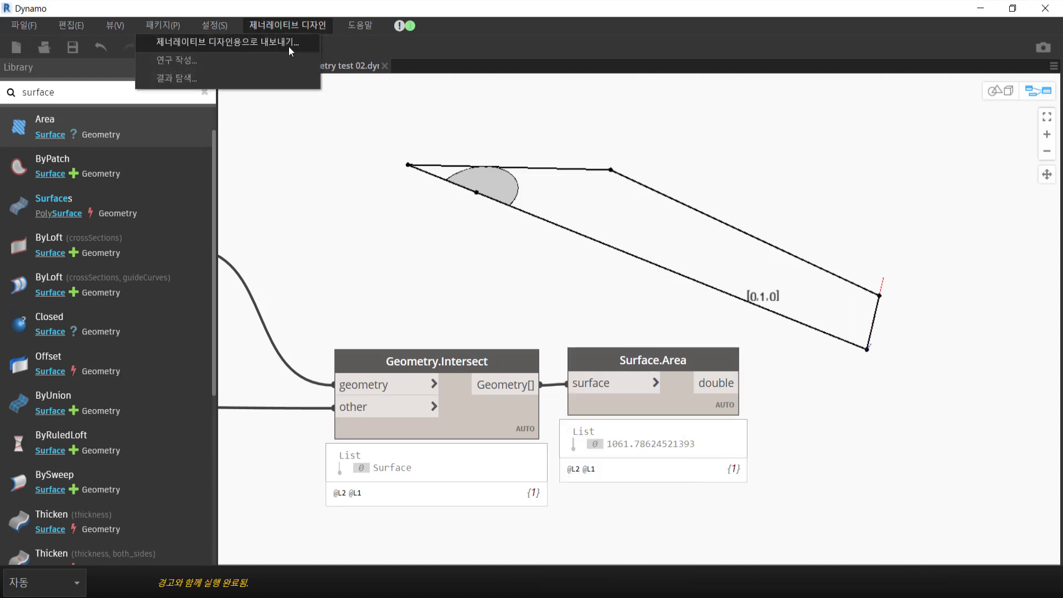
left_click(292, 43)
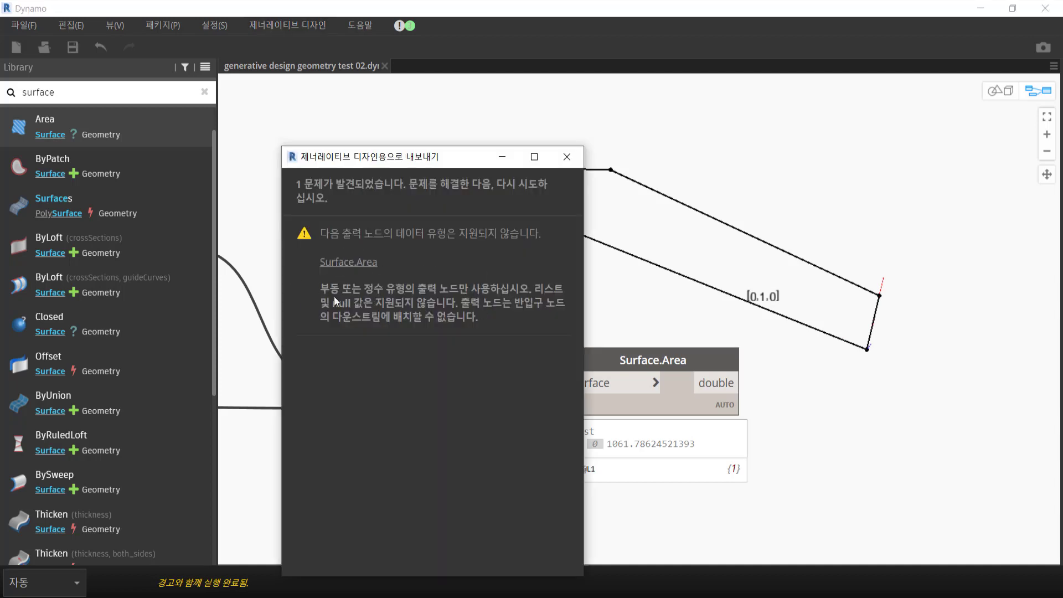
left_click(566, 160)
left_click_drag(674, 389, 689, 390)
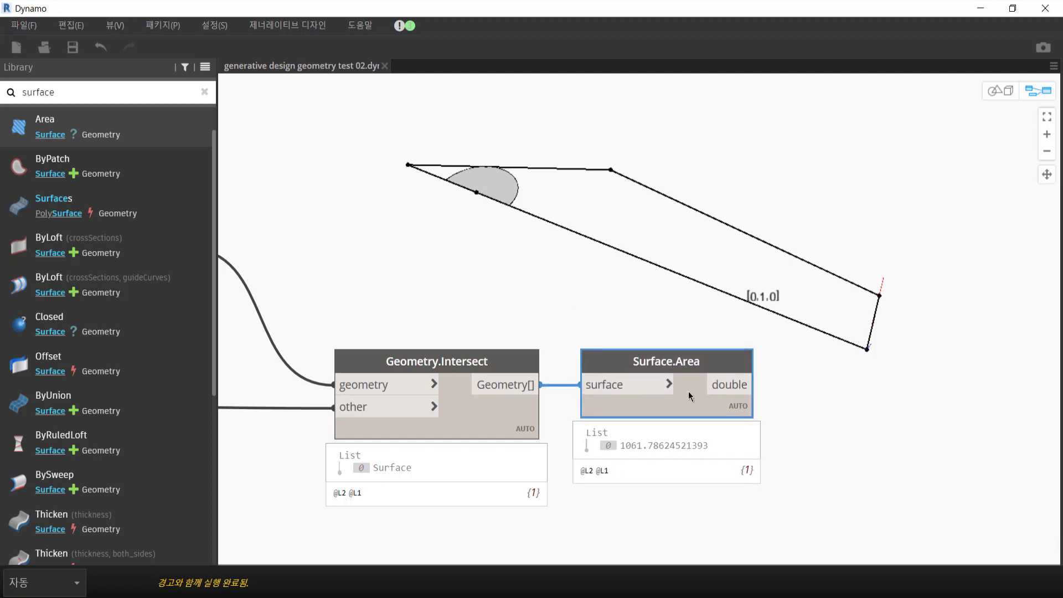
scroll(666, 299, "down", 3)
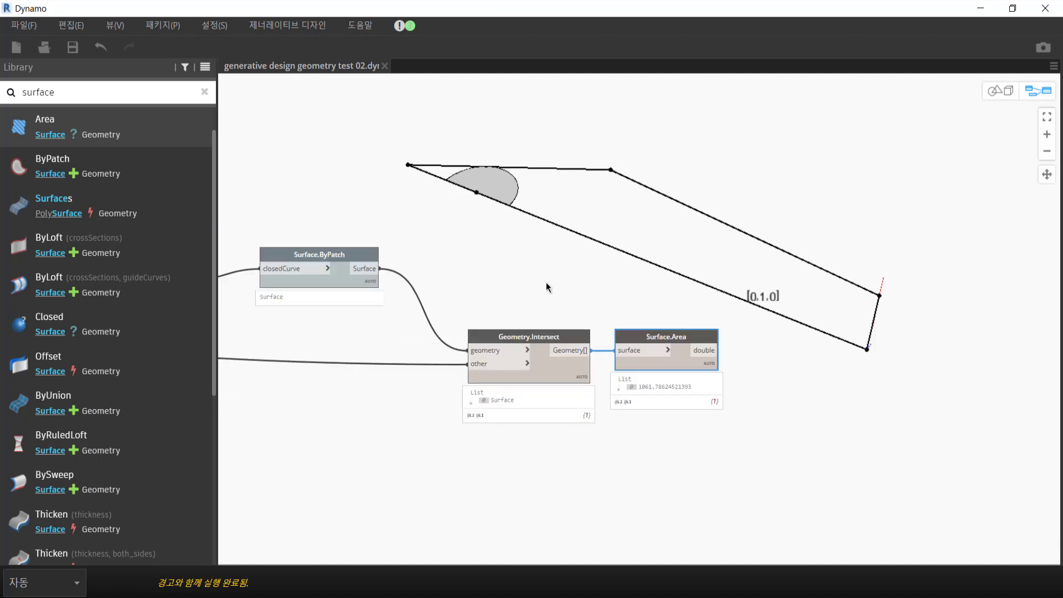
- Add a subtraction ('-') node next to Surface.Area
middle_click_drag(540, 293, 562, 293)
right_click(756, 288)
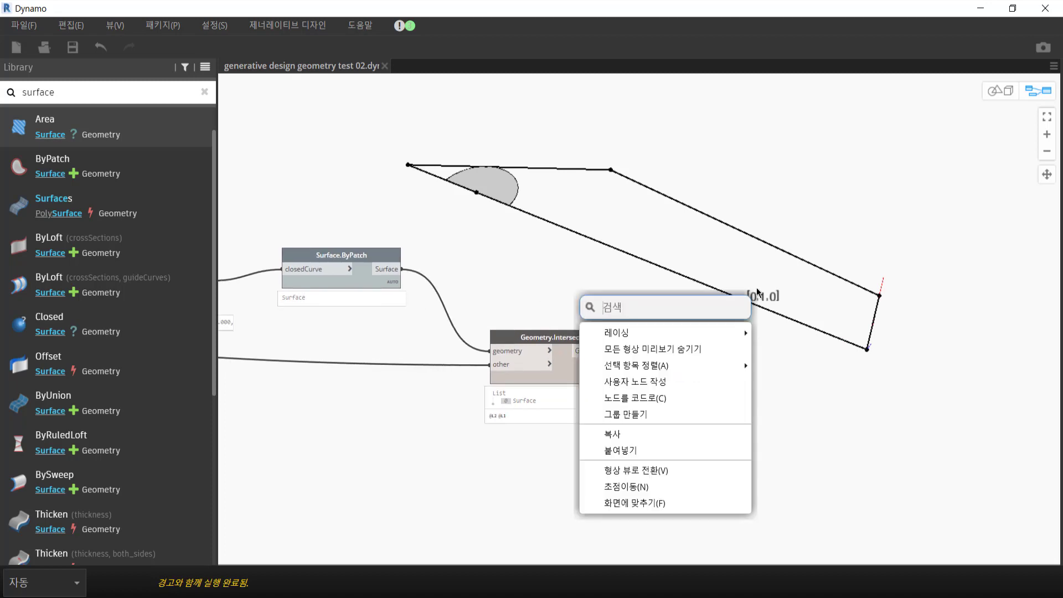
type("-")
left_click(701, 333)
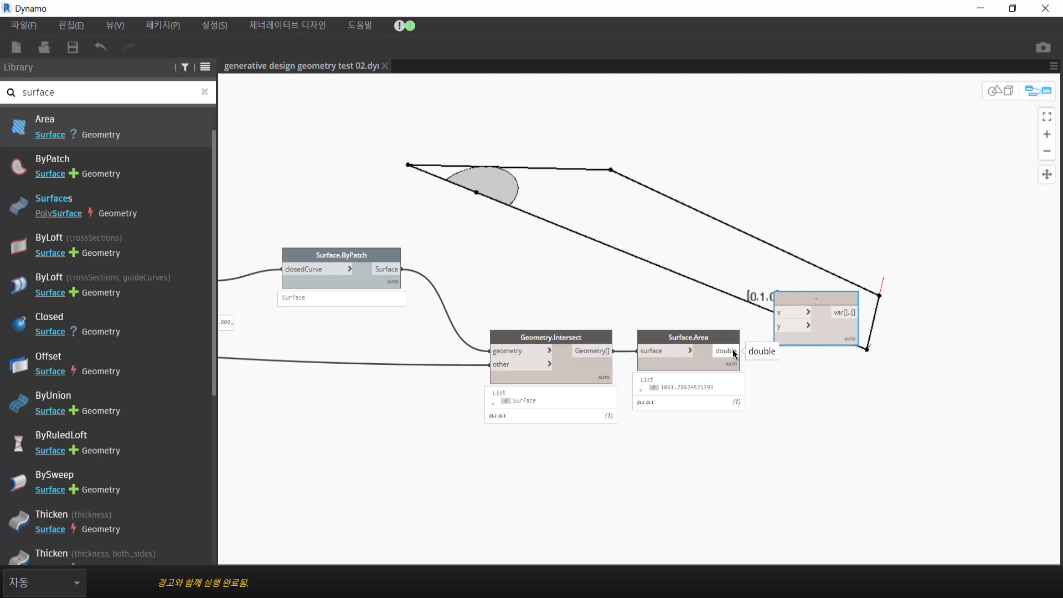
- Add a Watch node on the surface wire feeding Geometry.Intersect
middle_click_drag(453, 254, 834, 248)
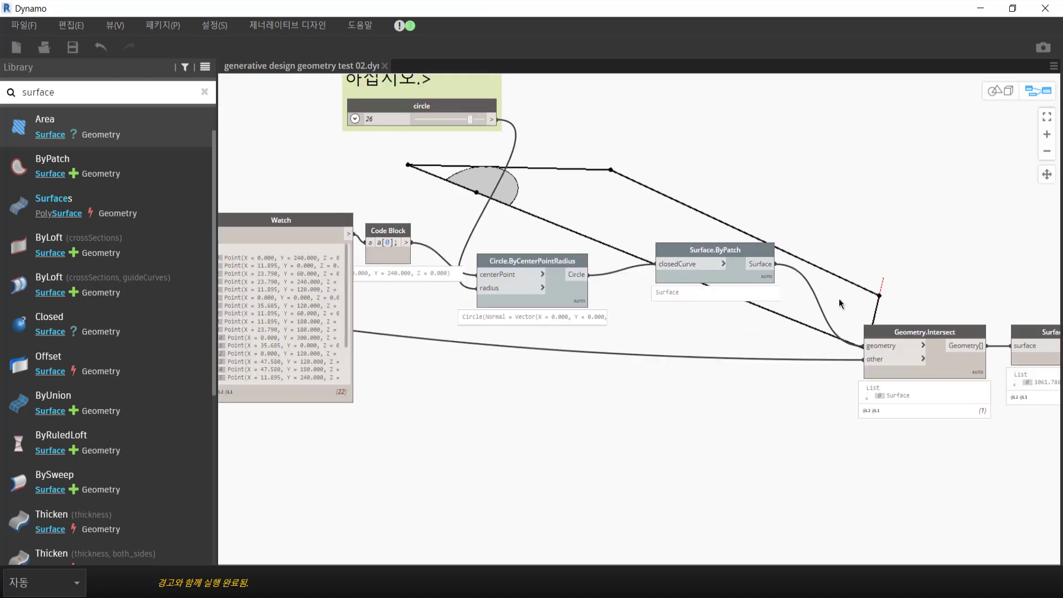
middle_click_drag(839, 303, 457, 285)
left_click_drag(464, 279, 466, 277)
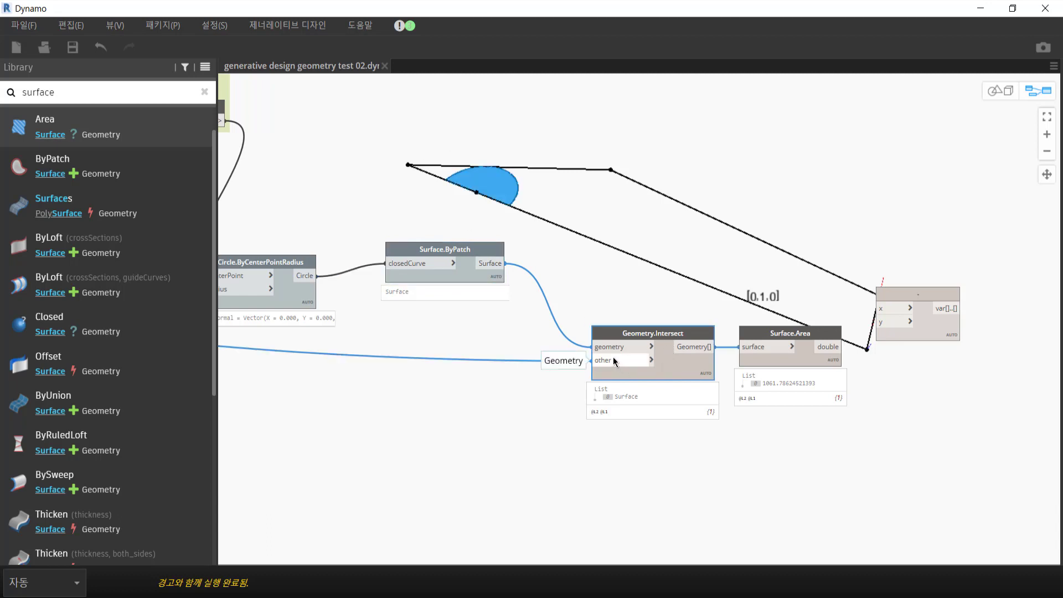
left_click(572, 372)
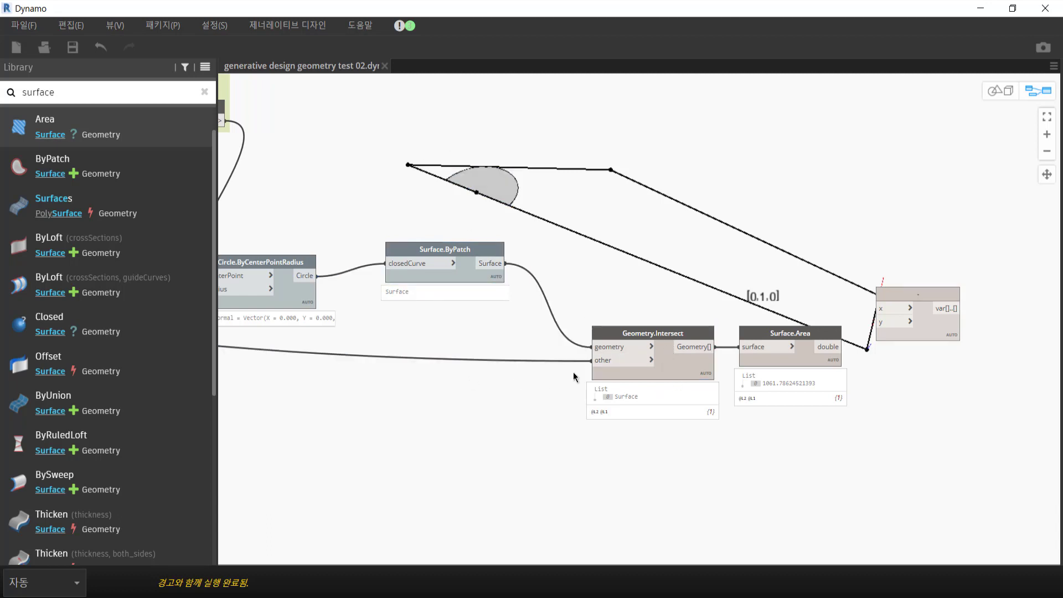
double_click(468, 404)
type("wat")
left_click(388, 452)
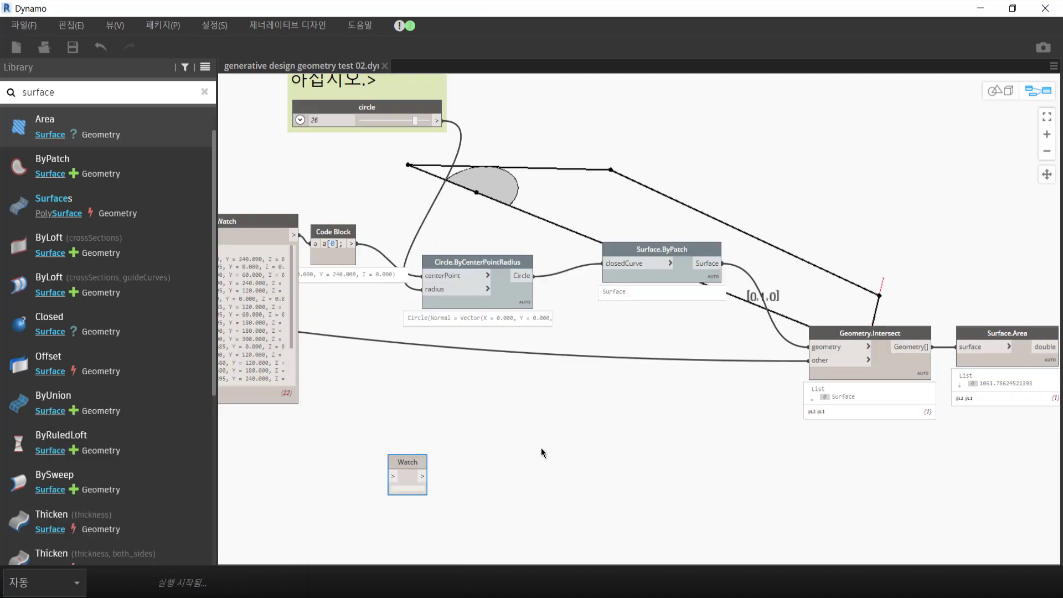
left_click_drag(420, 465, 729, 410)
mouse_move(804, 365)
left_mouse_down()
mouse_move(700, 419)
mouse_move(831, 367)
left_mouse_up()
left_click(832, 367)
middle_click_drag(849, 439, 480, 439)
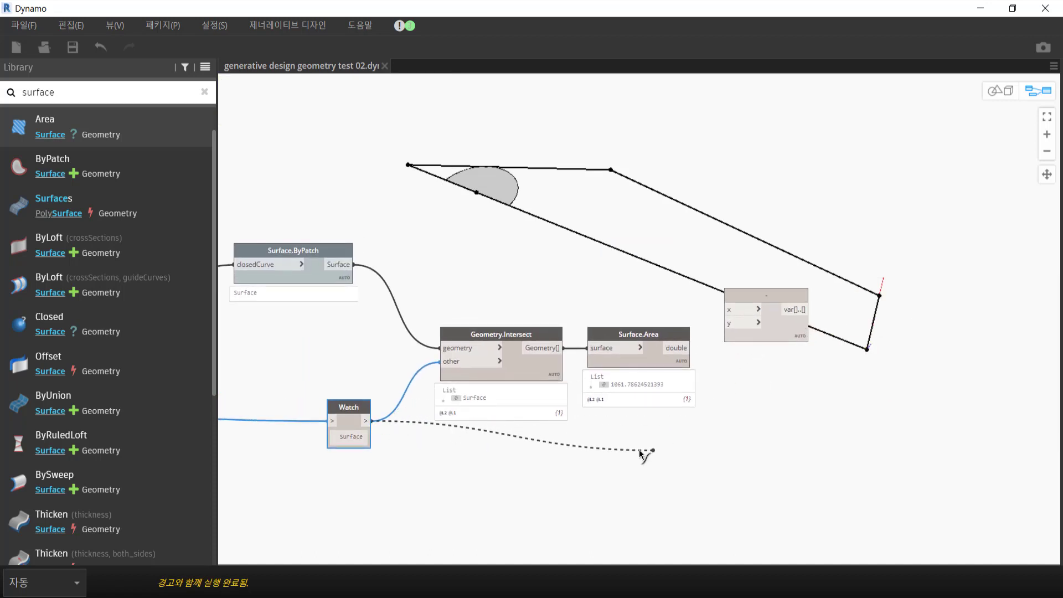
left_click(615, 451)
- Duplicate the Surface.Area node and feed it the watched full surface
left_click_drag(647, 356, 653, 353)
key("ctrl+c")
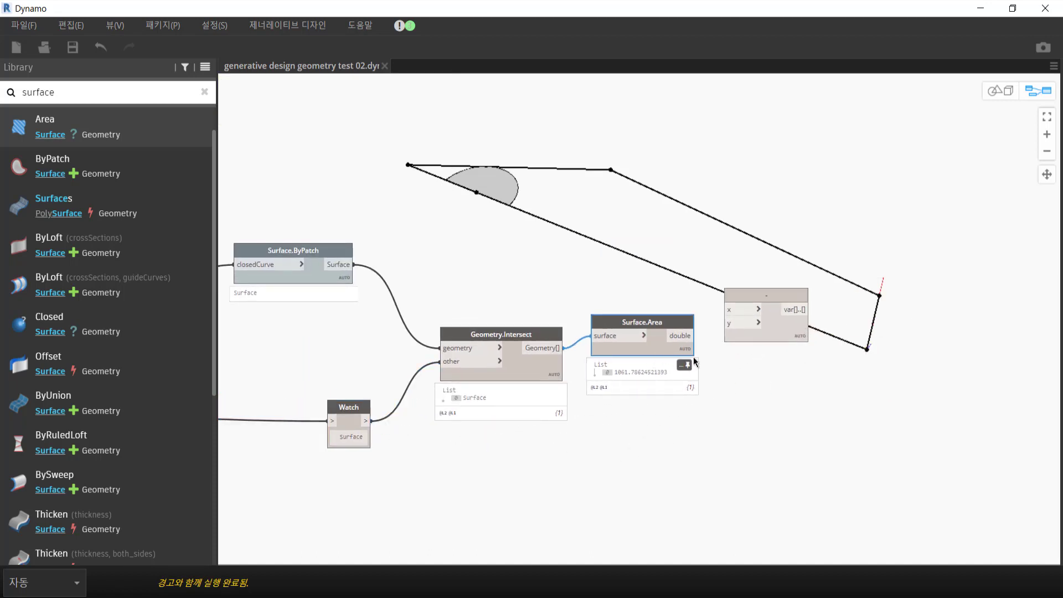
key("ctrl+v")
left_click(367, 420)
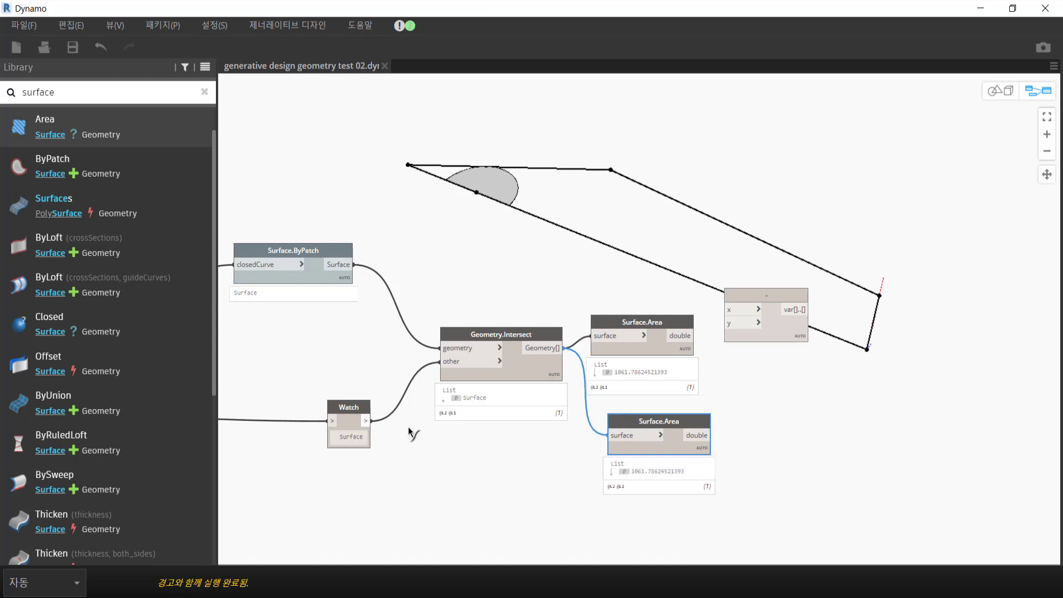
left_click(610, 435)
- Wire full area (12069.58) to x and patch area to y, giving 11007.79
left_click(702, 437)
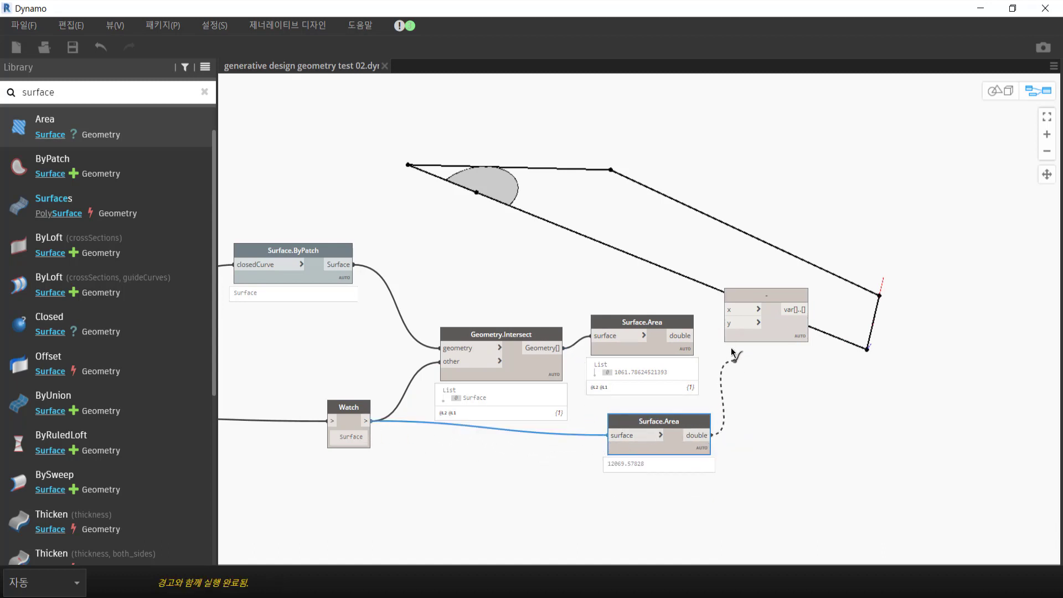
left_click(726, 308)
left_click(686, 337)
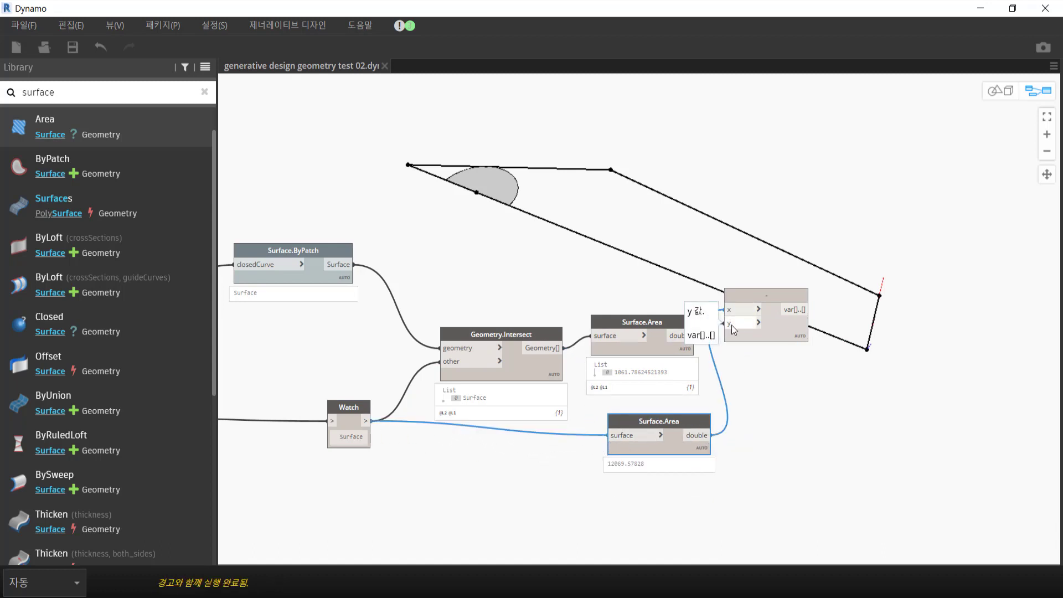
left_click(730, 323)
left_click_drag(754, 360, 789, 384)
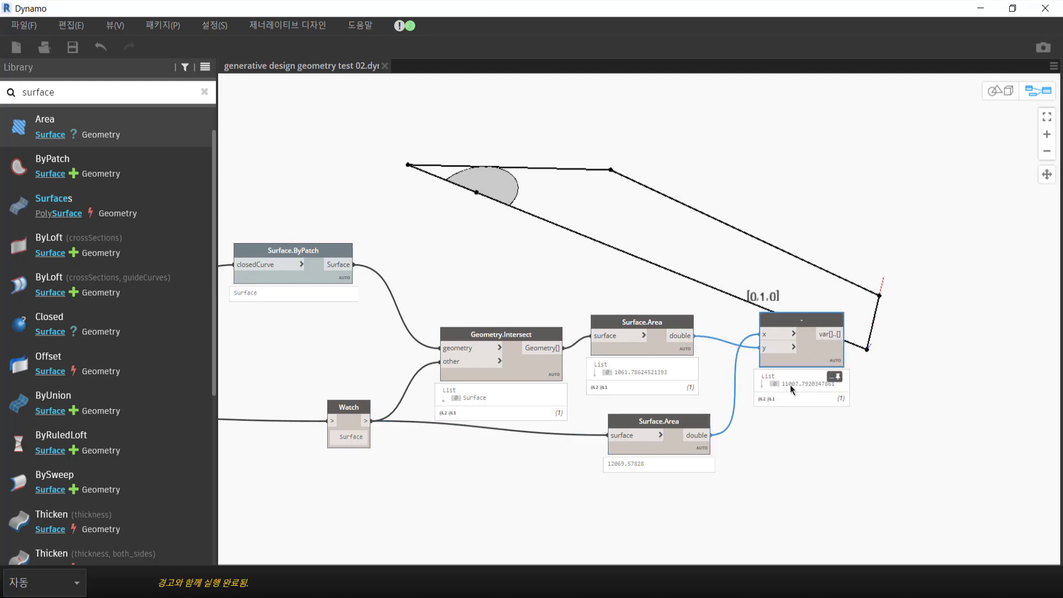
right_click(818, 348)
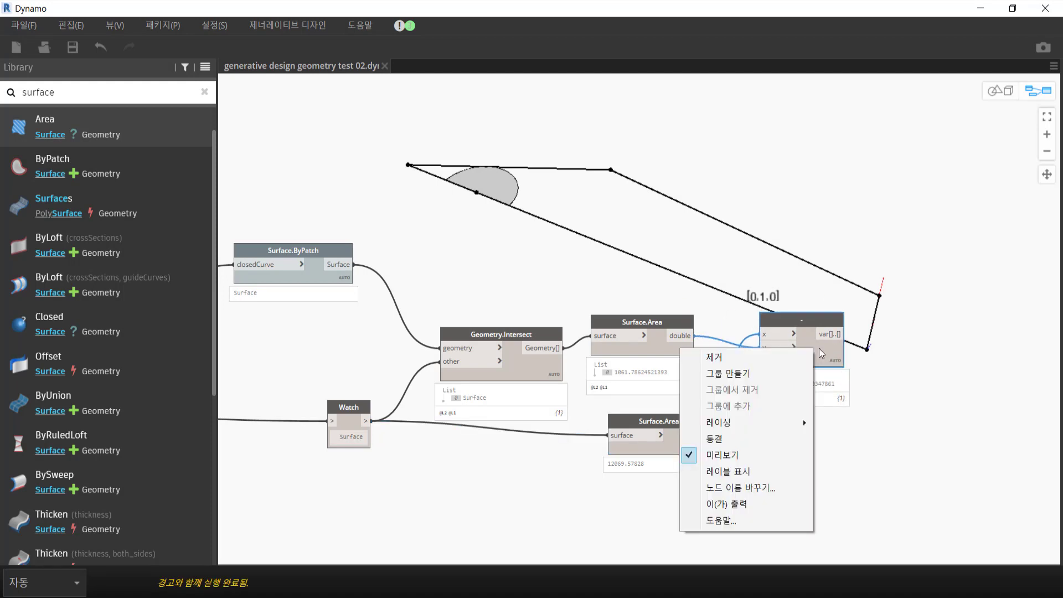
left_click(653, 482)
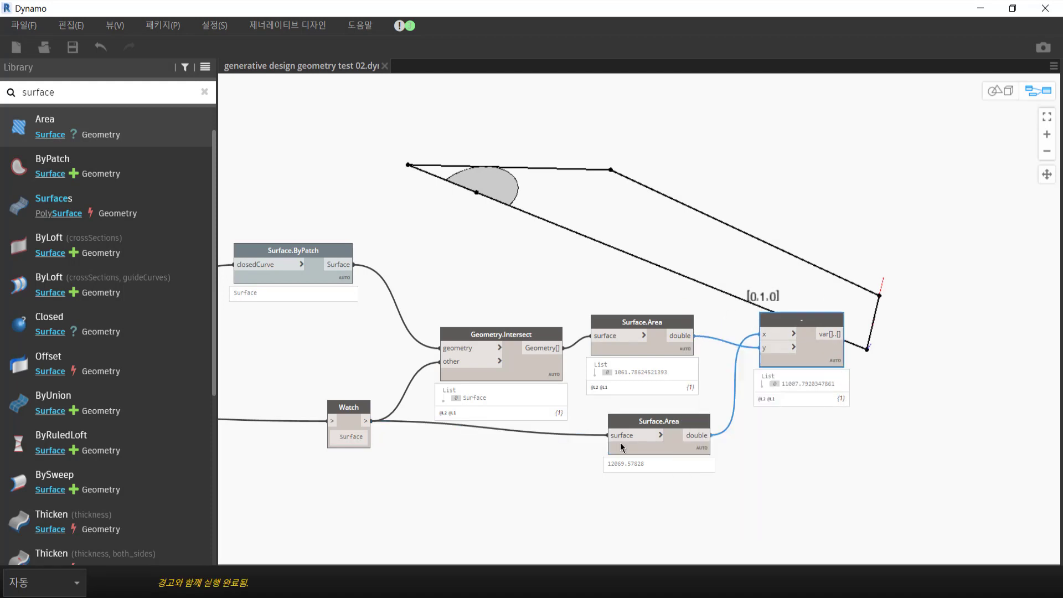
- Clear output status on both Surface.Area nodes and rerun the Generative Design export check
left_click(296, 28)
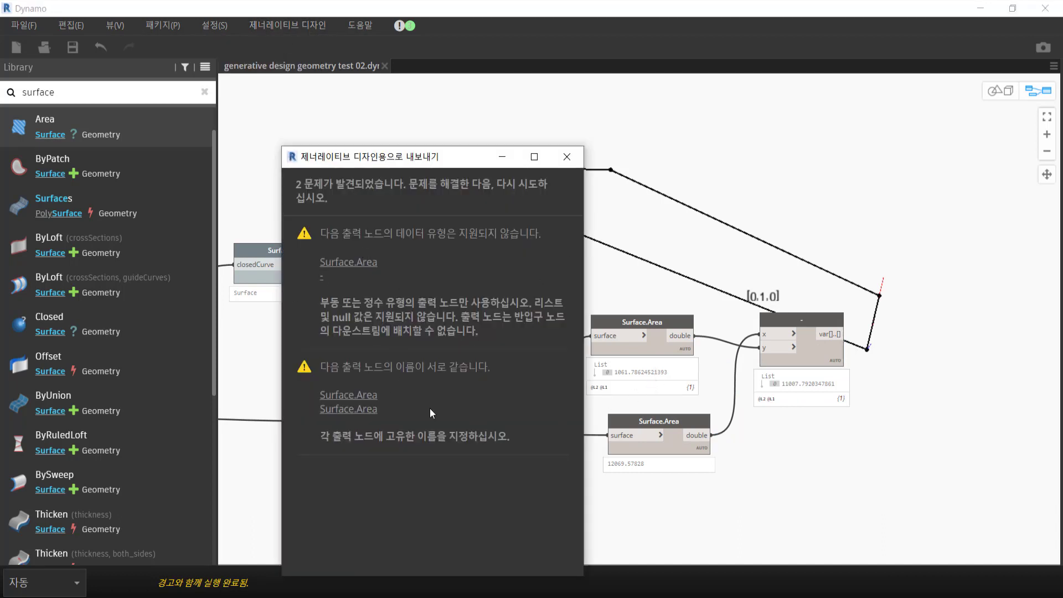
left_click(566, 157)
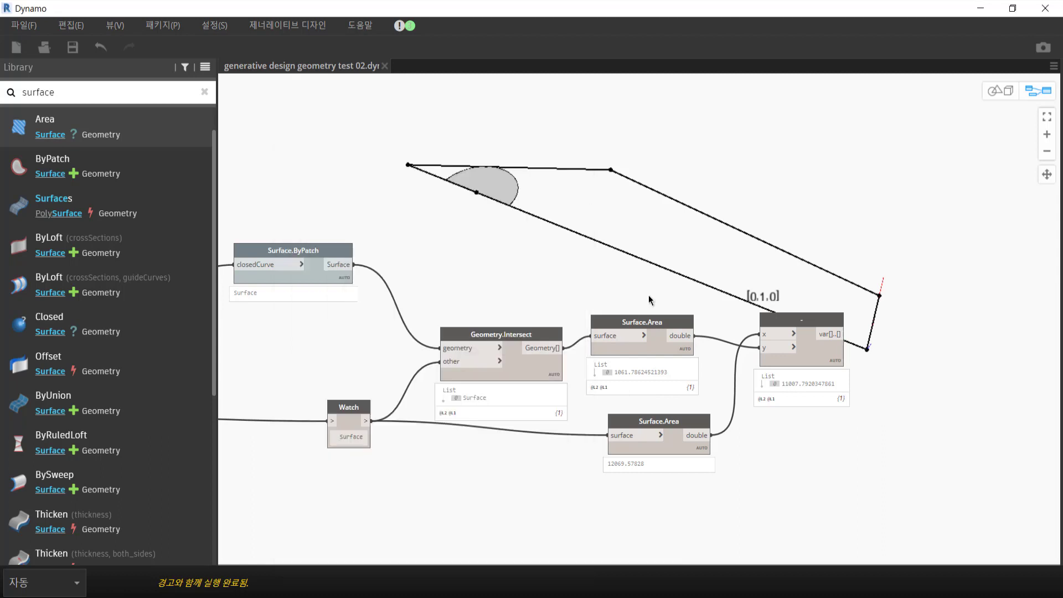
right_click(662, 345)
left_click(596, 500)
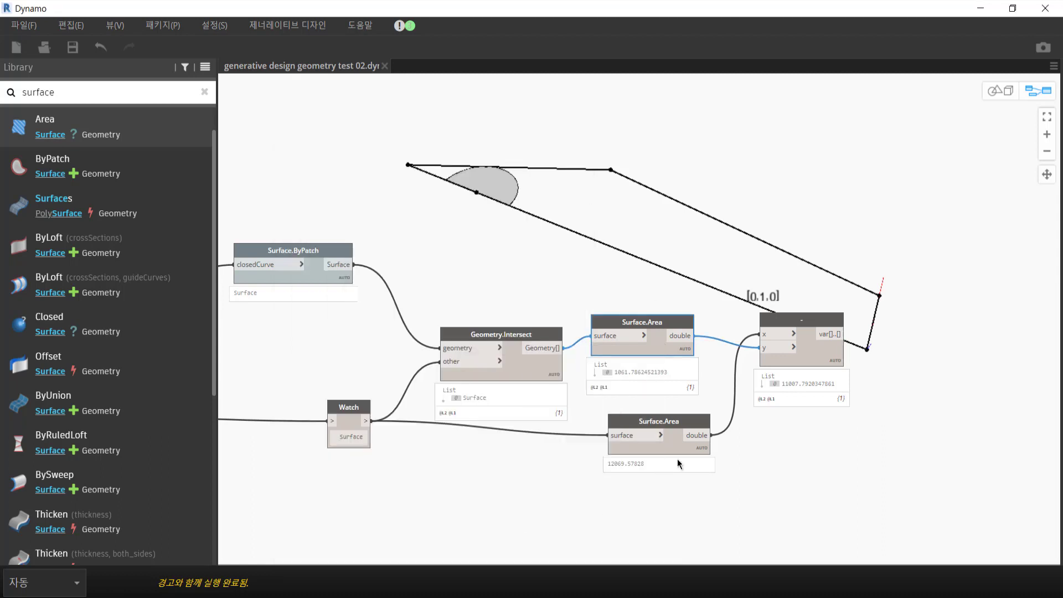
left_click(664, 444)
right_click(664, 444)
left_click(595, 416)
left_click(333, 81)
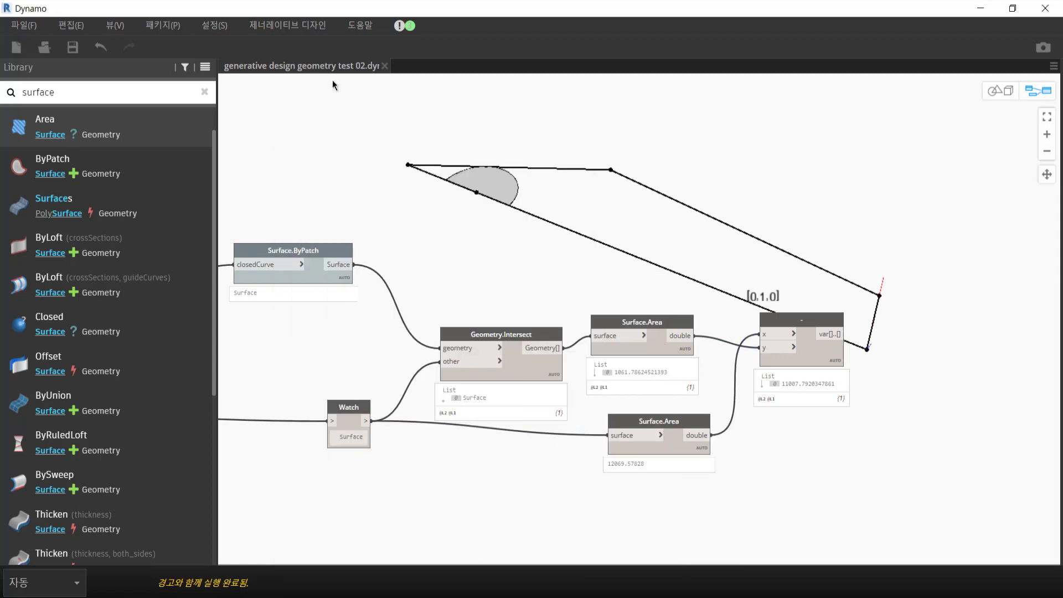
left_click(288, 26)
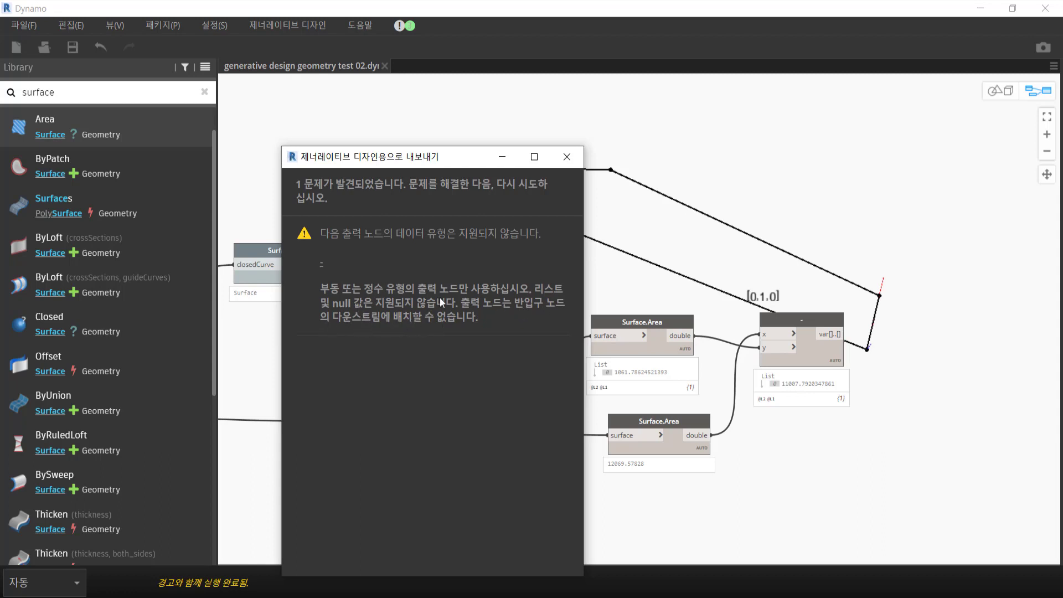
- Dismiss the export warning and add a Watch node wired to the subtraction node's output
left_click(566, 156)
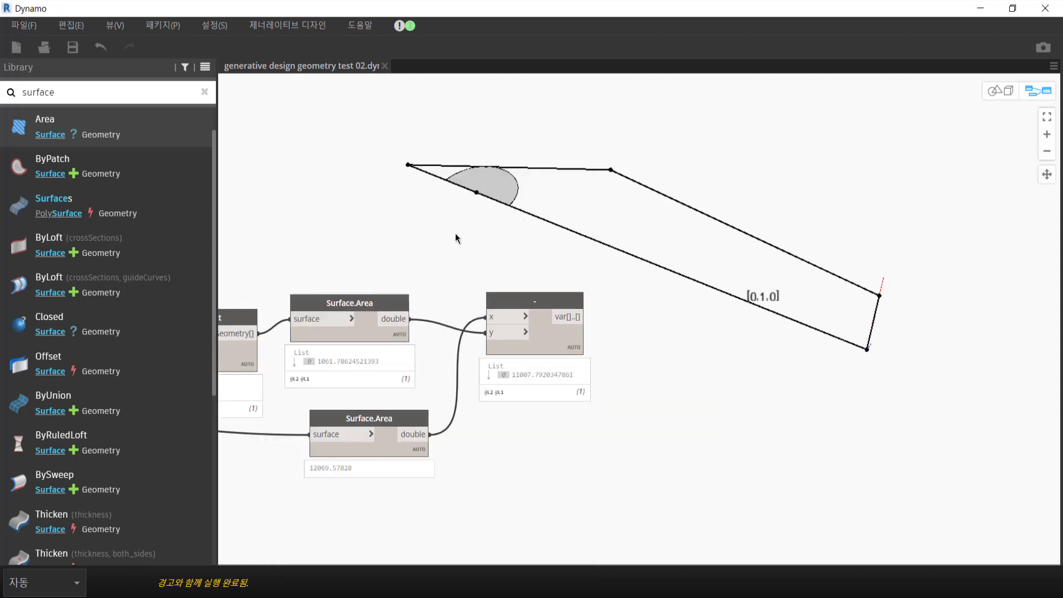
scroll(455, 233, "up", 3)
right_click(512, 333)
type("wat")
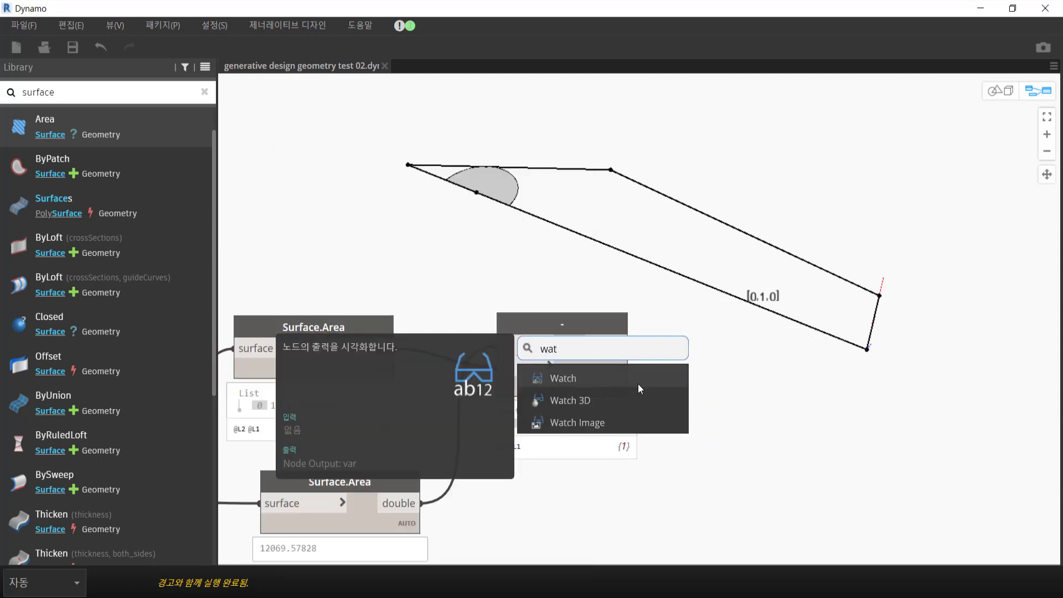
left_click(638, 386)
left_click_drag(668, 406, 714, 350)
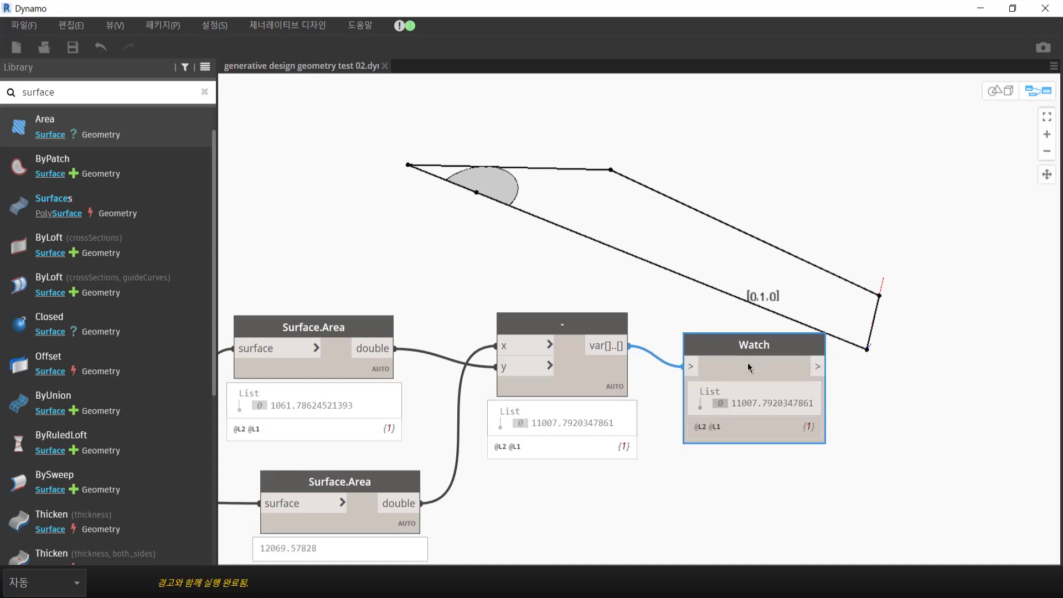
- Rename the Watch node to 'area' so it shows 11007.7920347861
right_click(609, 349)
left_click(680, 472)
type("are")
left_click(625, 343)
right_click(756, 350)
left_click(662, 281)
right_click(565, 341)
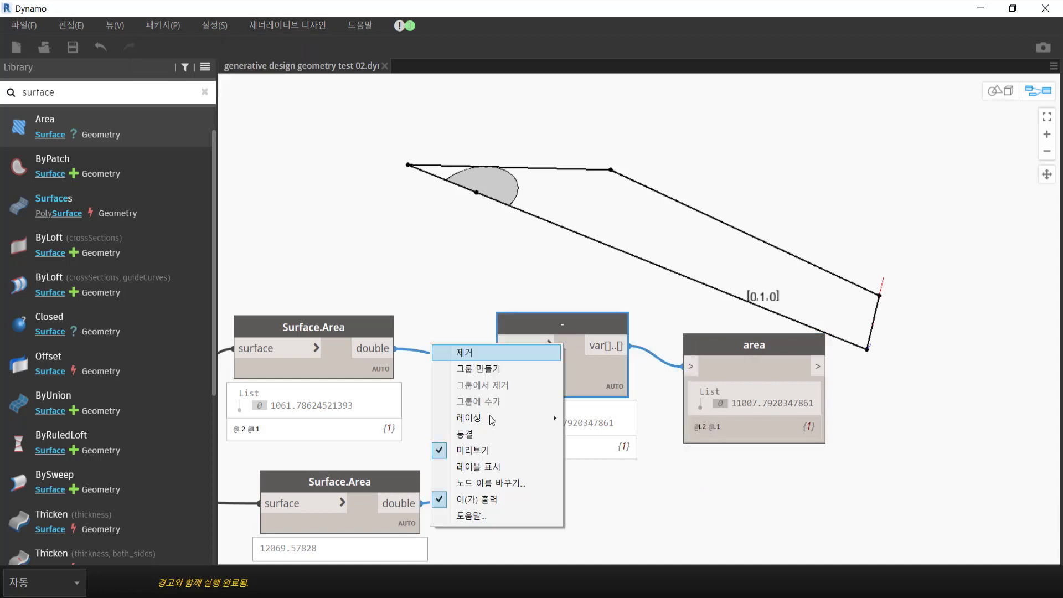
left_click(364, 127)
left_click(287, 25)
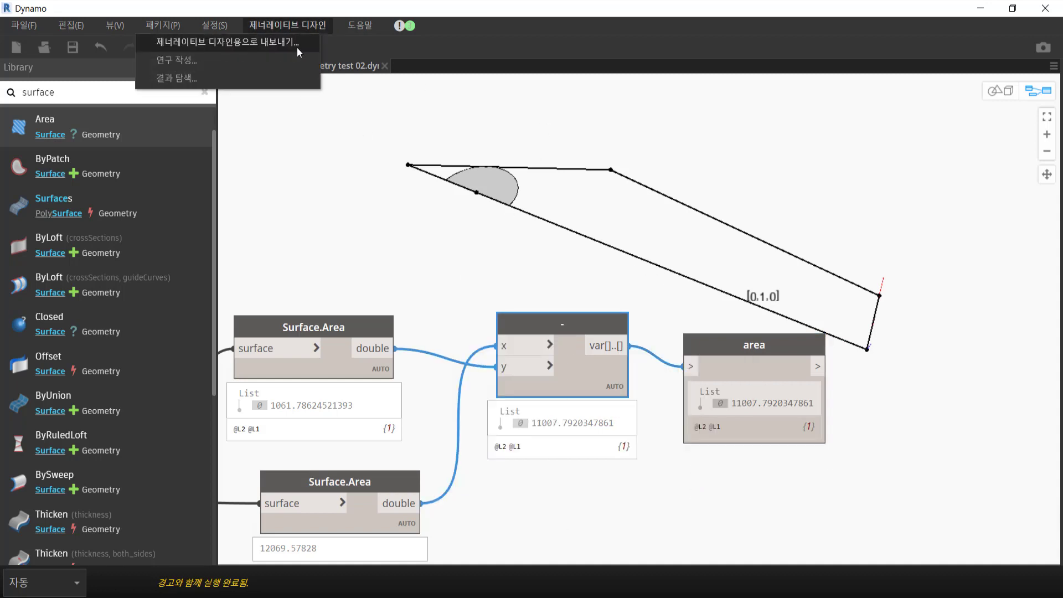
left_click(335, 56)
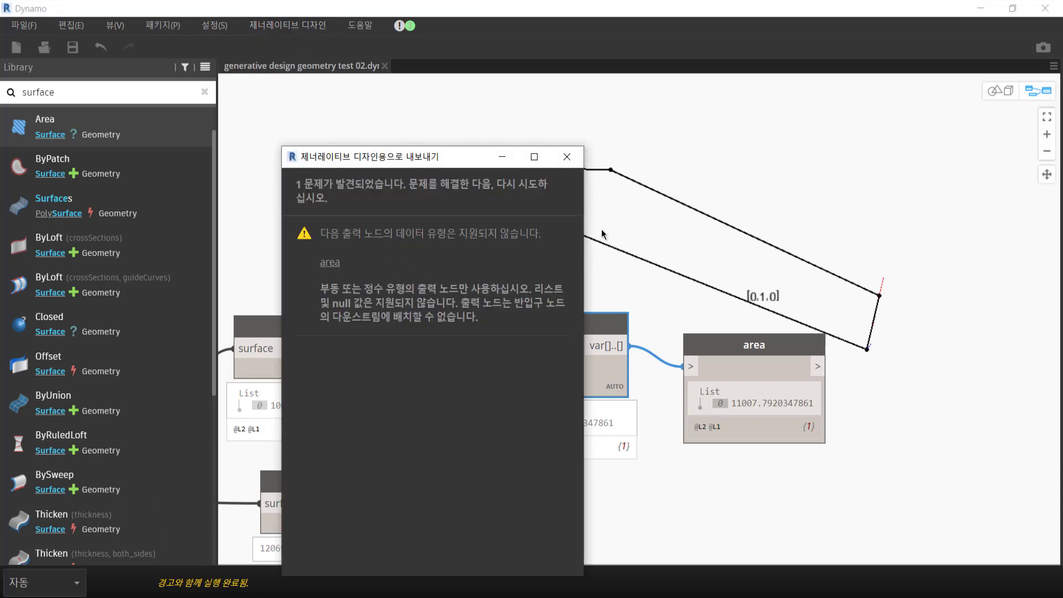
left_click(566, 157)
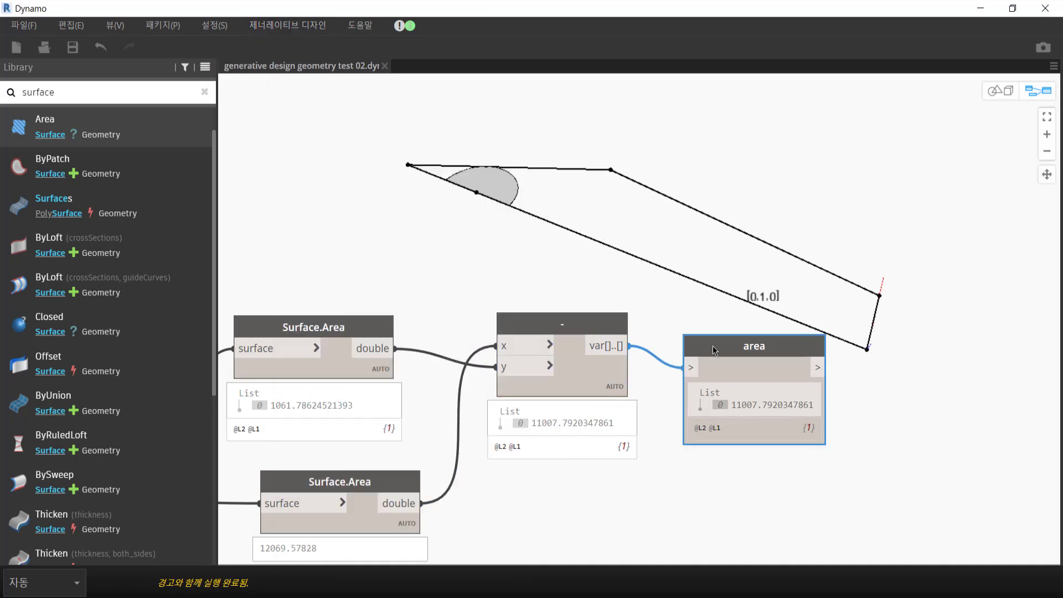
left_click_drag(712, 345, 712, 328)
right_click(712, 329)
left_click(274, 6)
left_click(285, 25)
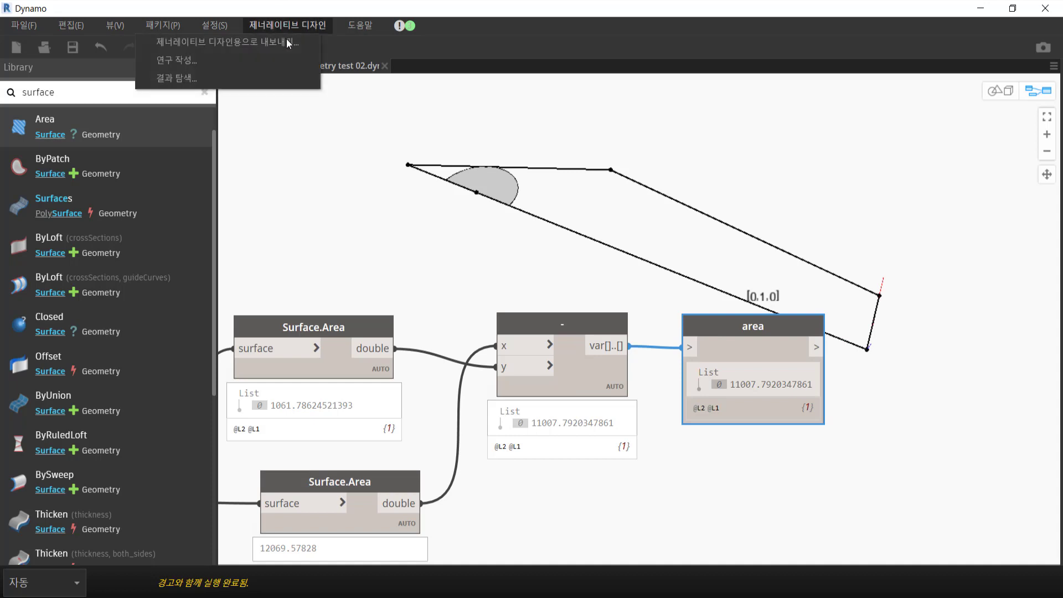
left_click(278, 50)
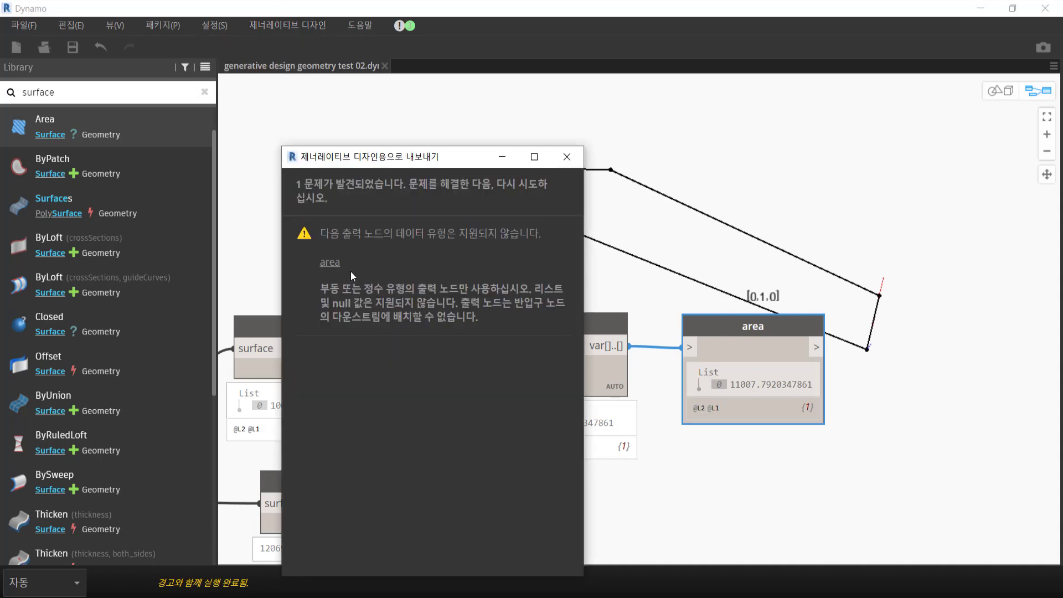
left_click(566, 157)
middle_click_drag(750, 282, 559, 253)
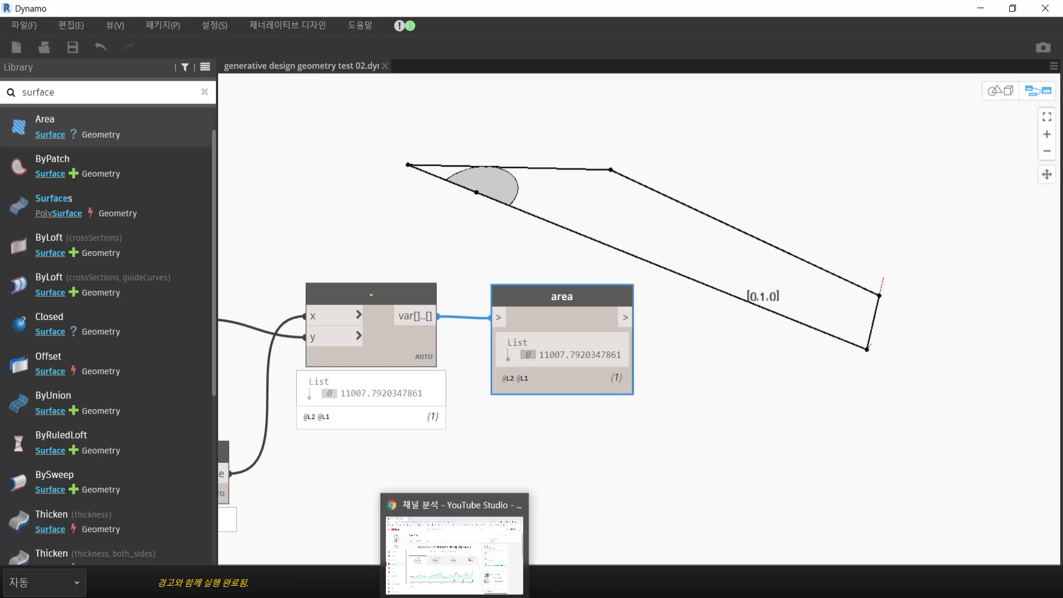
- Search the Dynamo forum for 'generative design output'
left_click(454, 548)
left_click(899, 100)
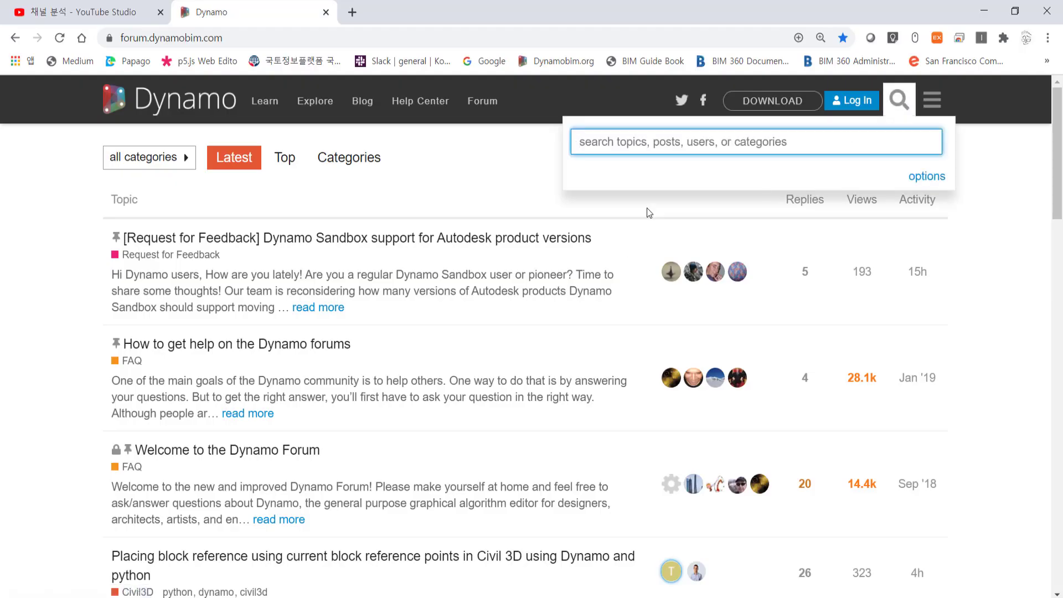
type("generat")
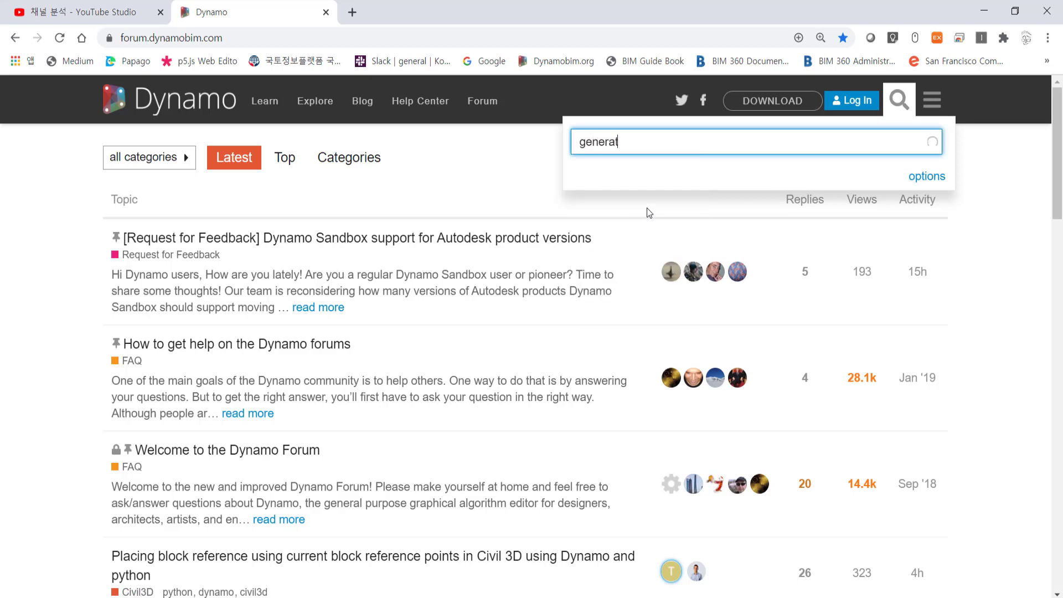
type("ive design ")
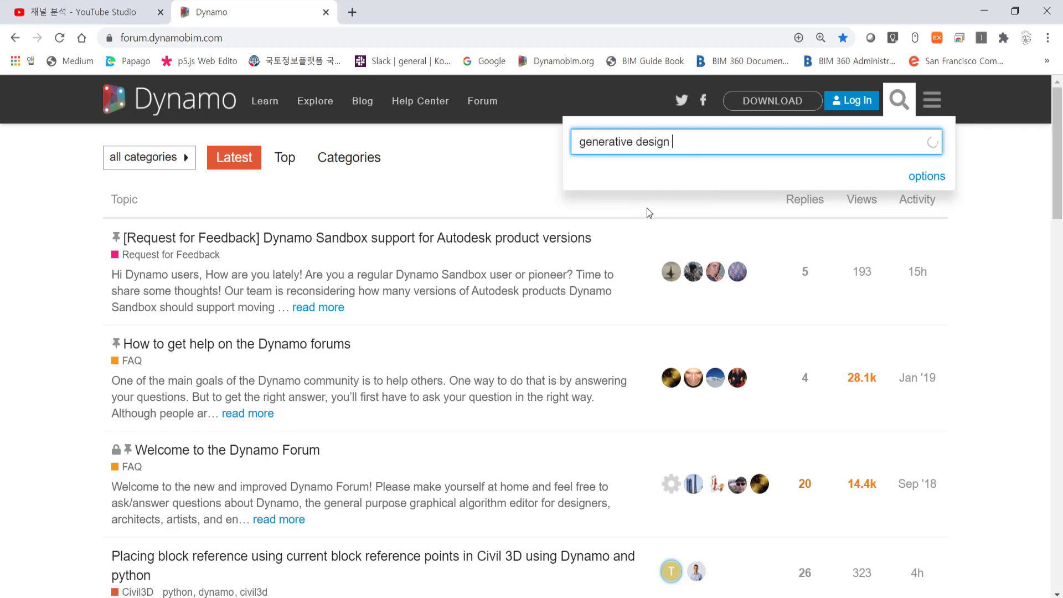
type("outpu")
type("t")
key("Return")
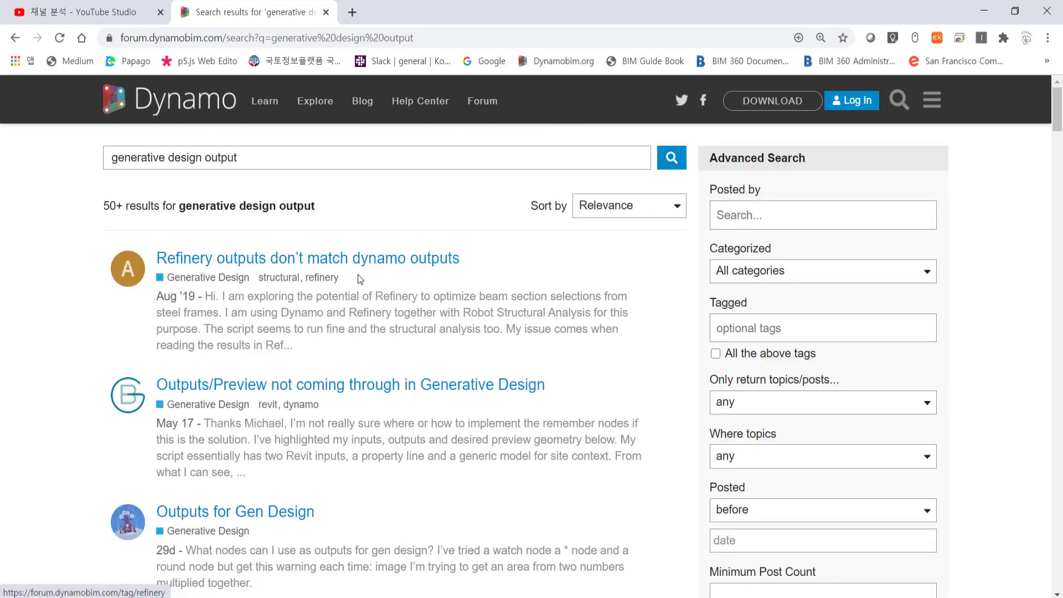
- Read the 'Refinery outputs don't match dynamo outputs' thread and return to the results
left_click(387, 259)
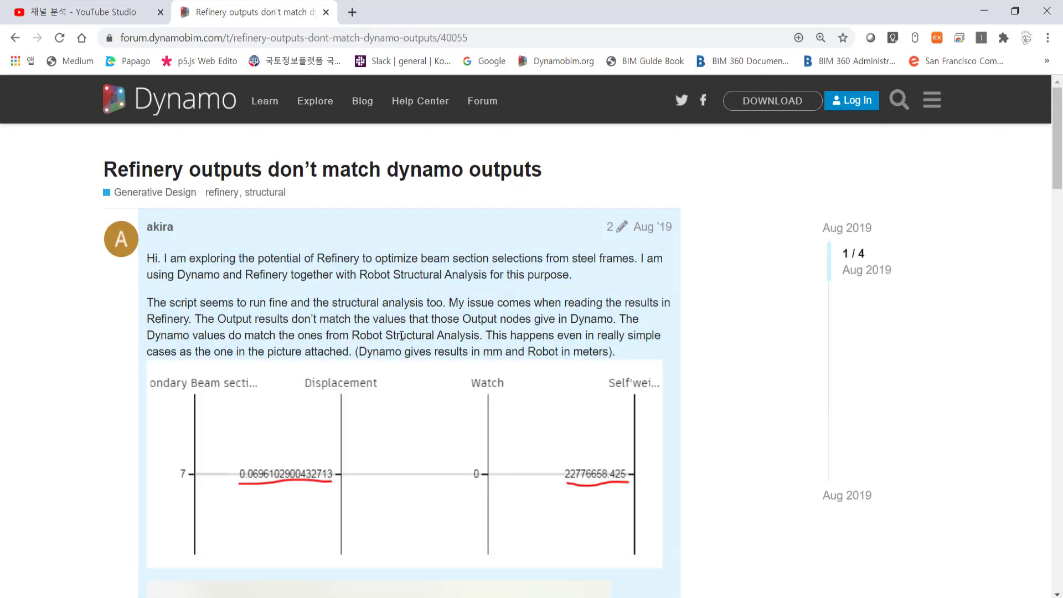
scroll(401, 336, "down", 2)
scroll(408, 321, "down", 3)
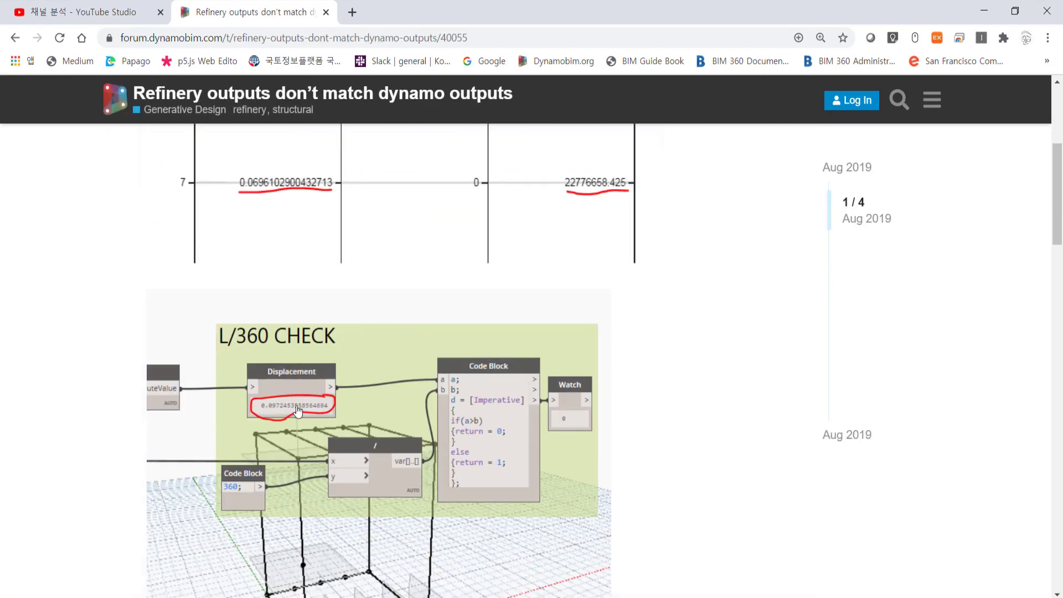
scroll(360, 426, "down", 3)
scroll(377, 414, "down", 5)
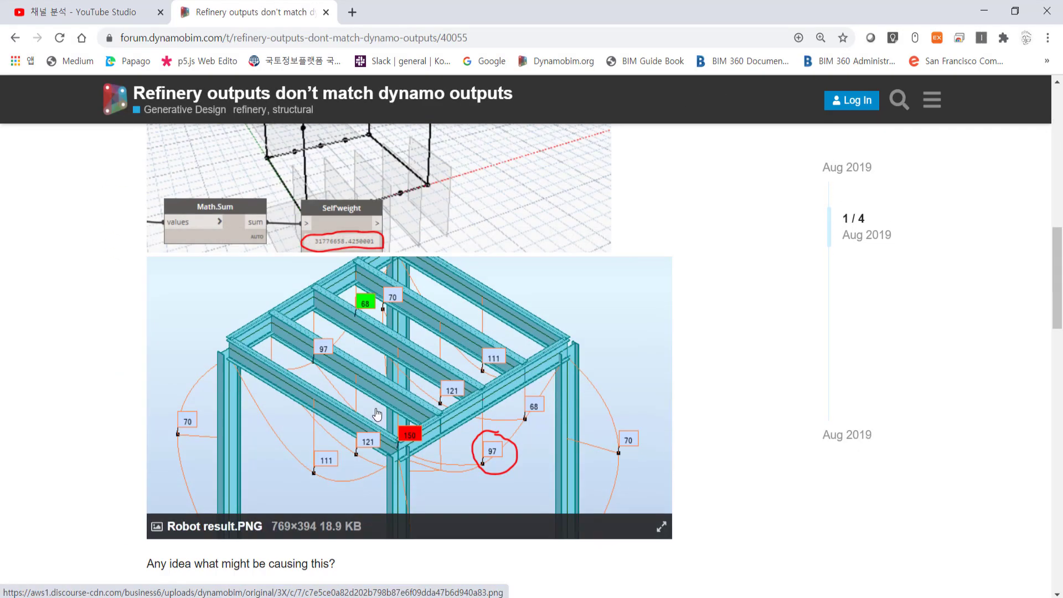
scroll(376, 414, "down", 9)
scroll(373, 413, "down", 4)
scroll(372, 412, "down", 8)
scroll(372, 413, "down", 5)
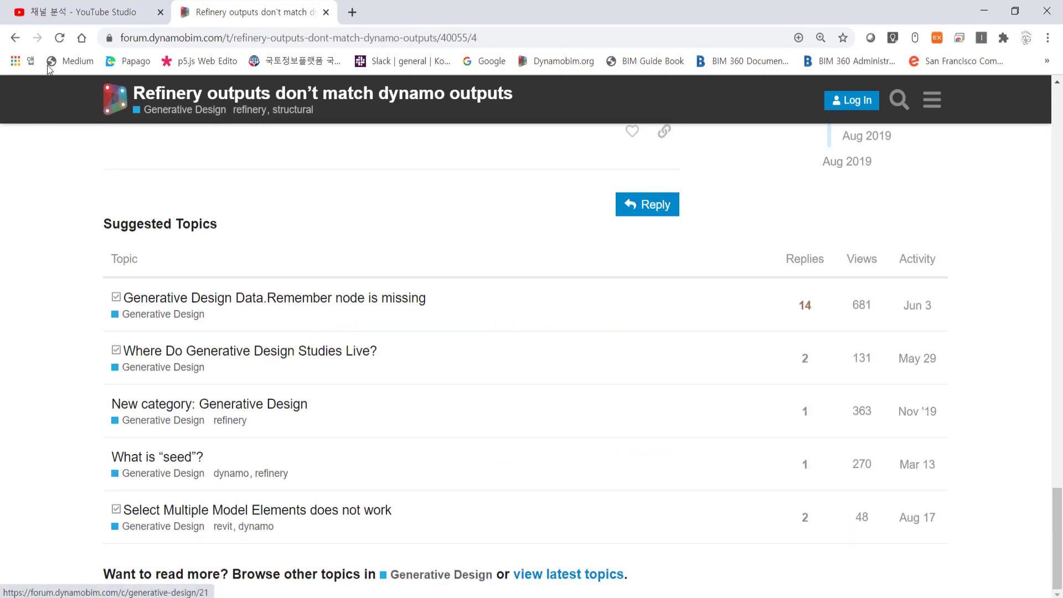
left_click(15, 38)
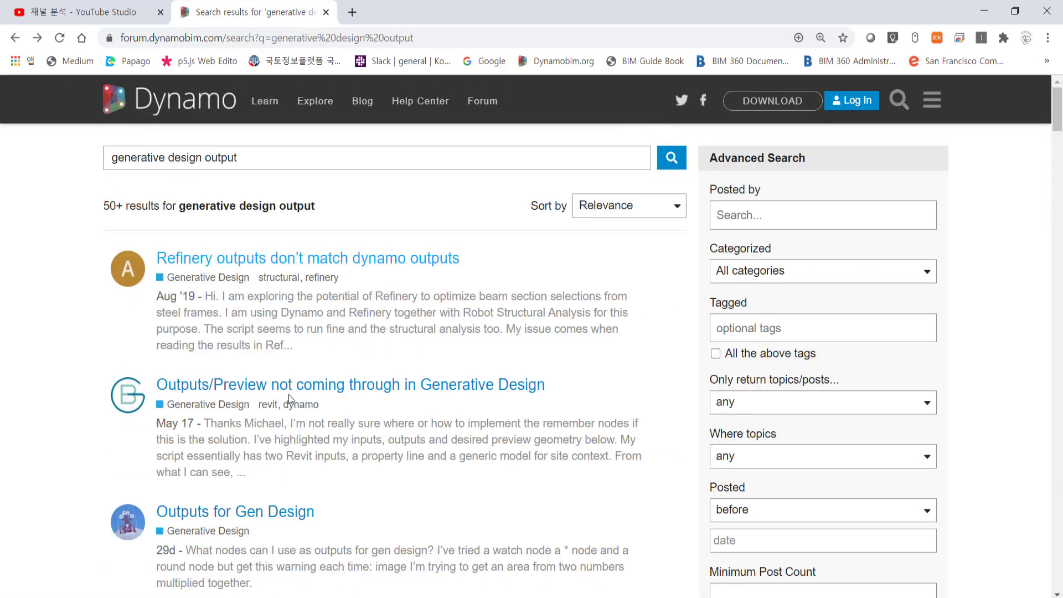
- Read the 'Outputs/Preview not coming through' thread and return to the results
left_click(296, 386)
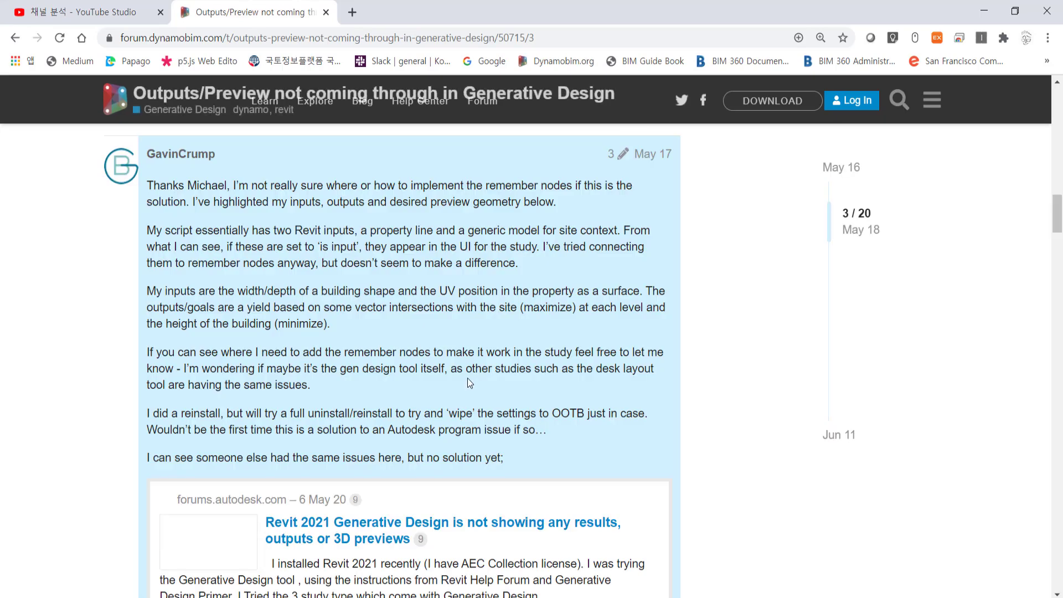
scroll(467, 382, "down", 5)
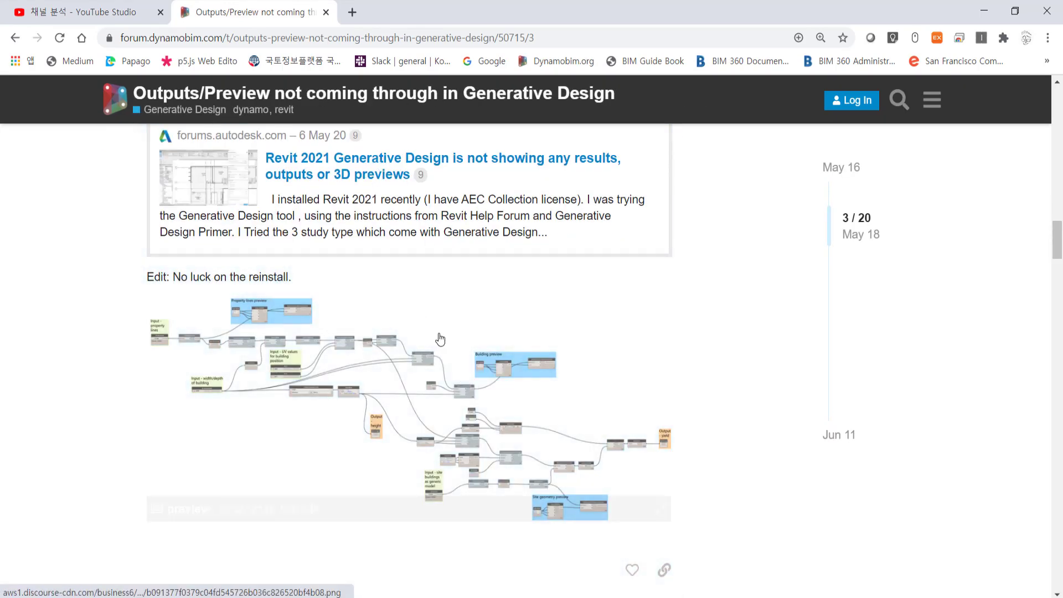
scroll(425, 294, "down", 5)
scroll(426, 294, "down", 5)
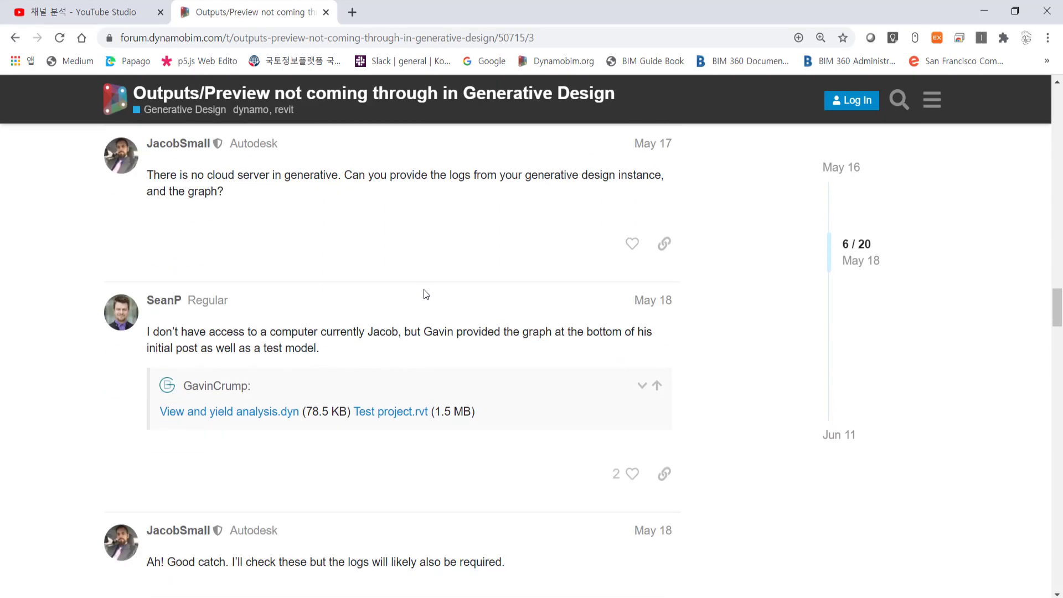
scroll(426, 294, "down", 5)
scroll(332, 249, "up", 2)
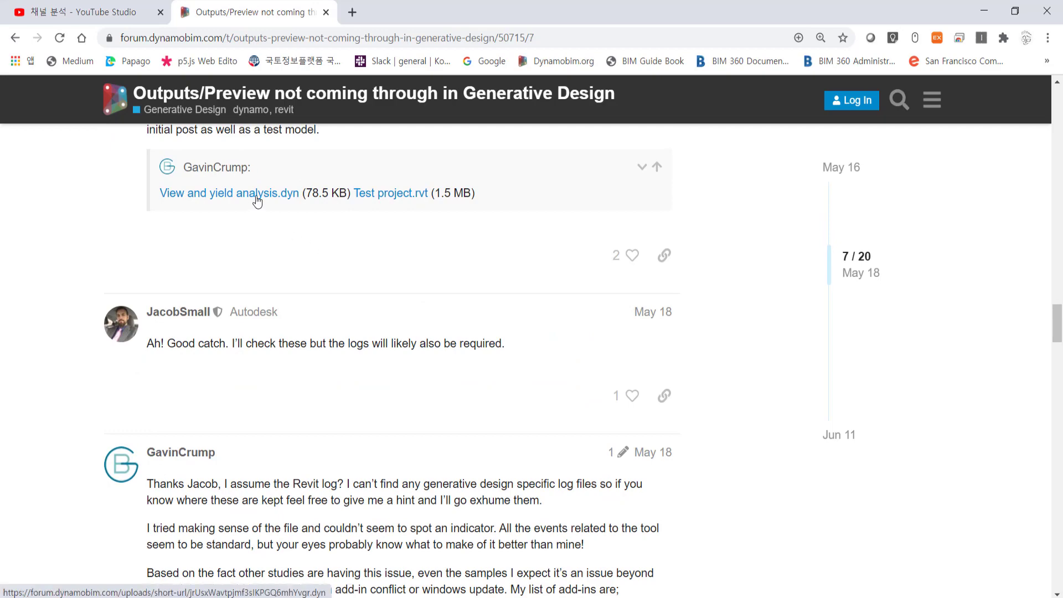
scroll(257, 202, "down", 5)
scroll(256, 202, "down", 5)
scroll(256, 201, "down", 5)
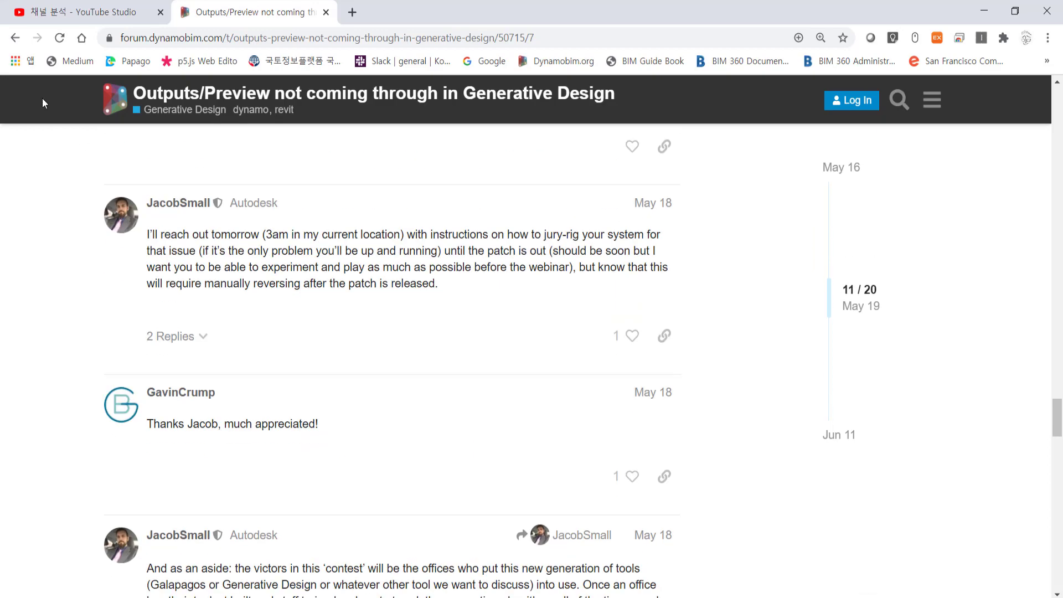
left_click(15, 39)
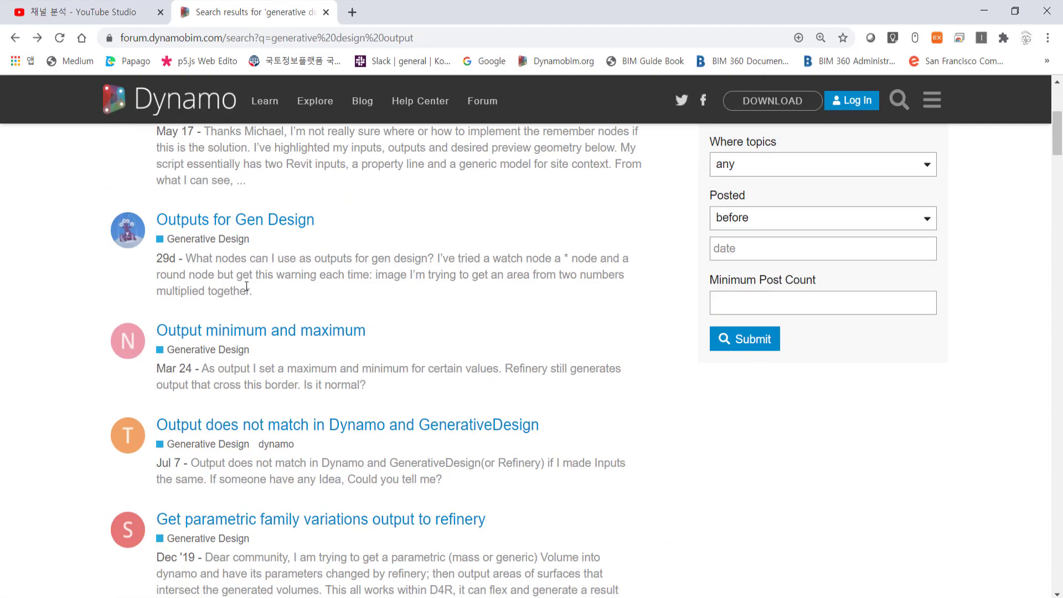
- Open the 'Outputs for Gen Design' thread and read the question
left_click(270, 223)
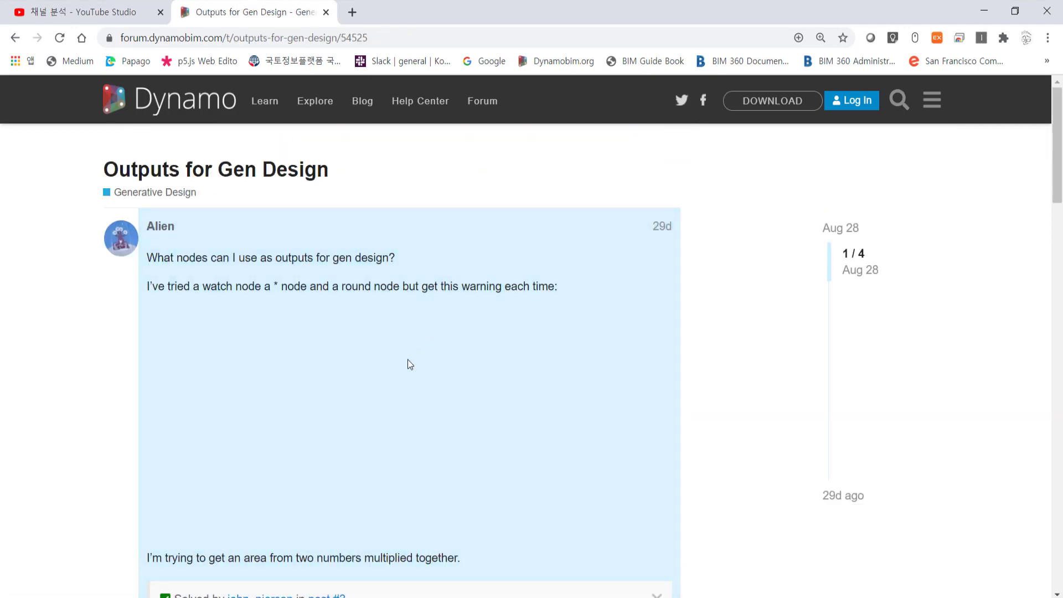
scroll(313, 487, "down", 6)
scroll(263, 296, "up", 4)
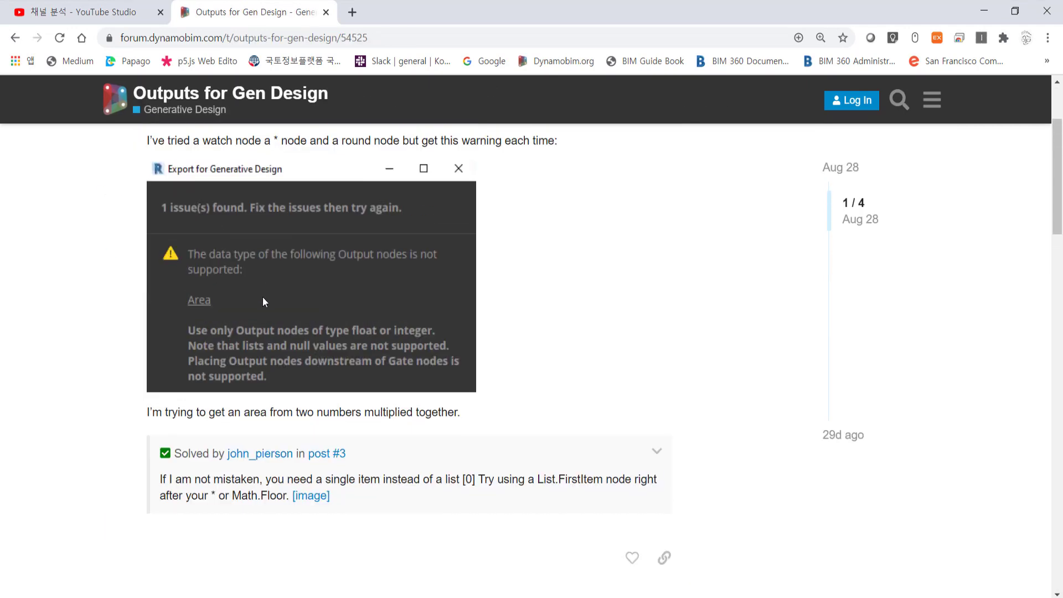
scroll(249, 343, "down", 2)
scroll(285, 318, "down", 4)
scroll(354, 318, "down", 5)
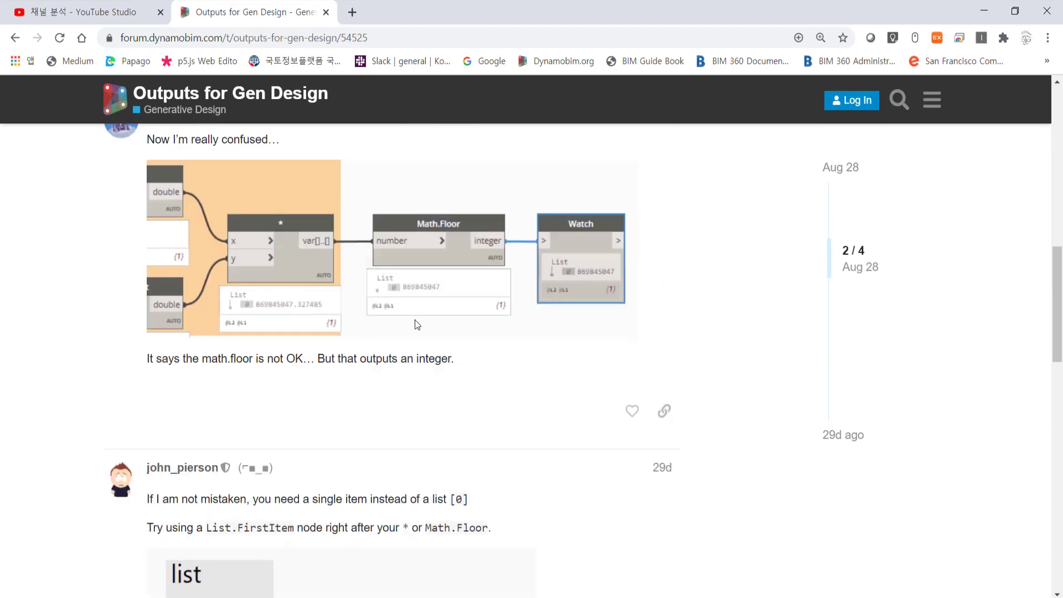
left_click_drag(389, 374, 431, 376)
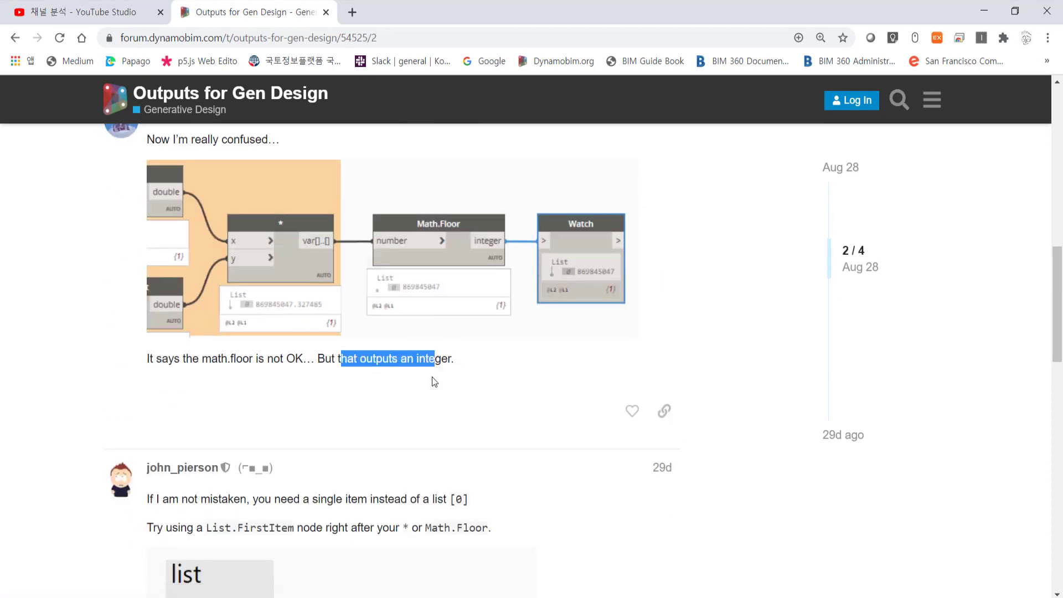
left_click(432, 376)
scroll(387, 375, "down", 4)
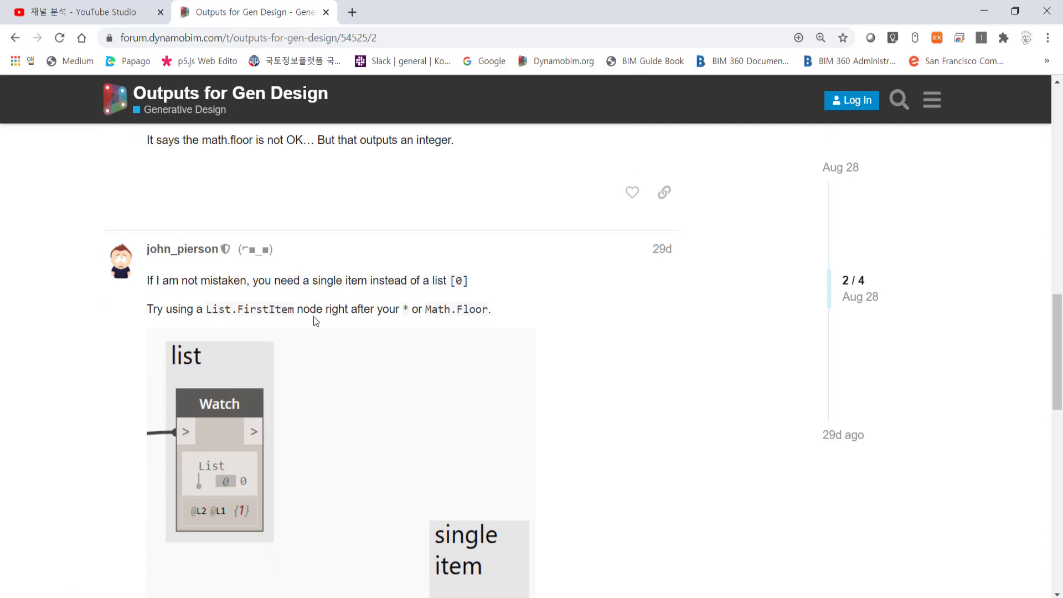
- Read the List.FirstItem solution, then minimize the browser to return to Dynamo
scroll(444, 314, "down", 4)
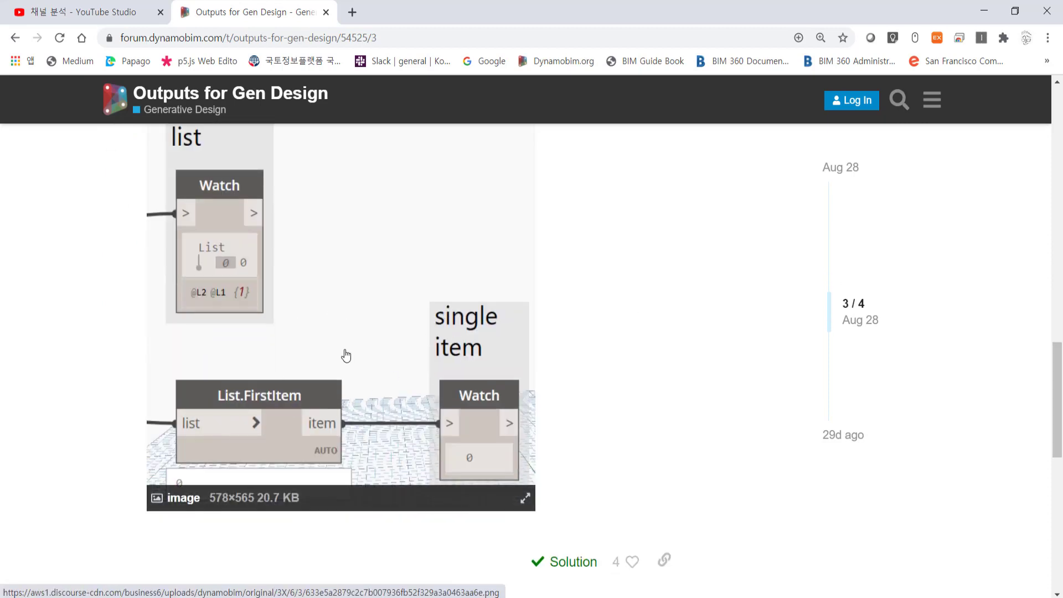
scroll(341, 356, "up", 1)
scroll(285, 321, "down", 1)
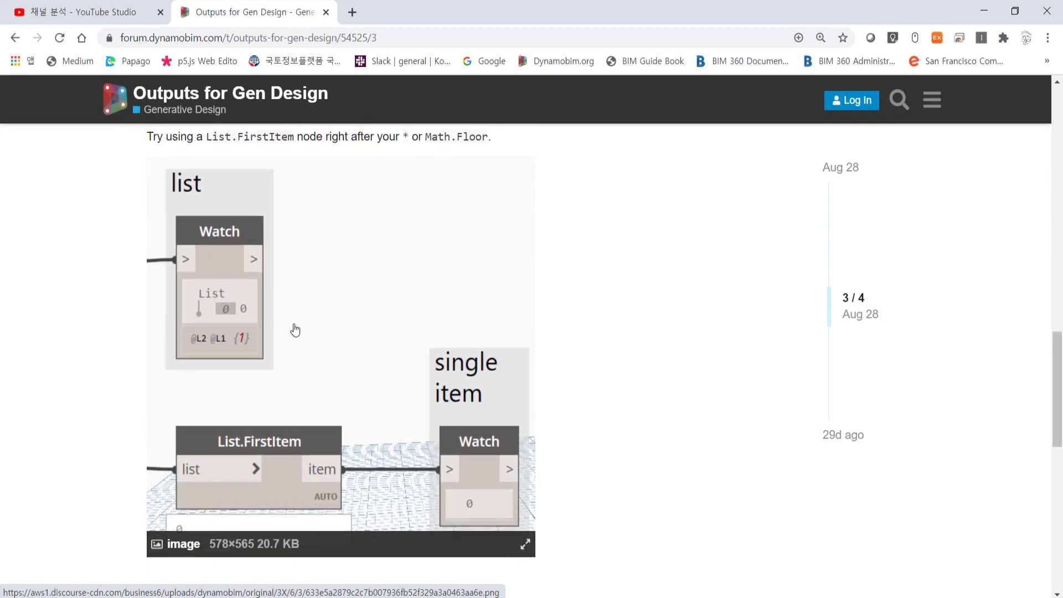
scroll(293, 330, "down", 1)
scroll(360, 344, "down", 3)
scroll(430, 360, "down", 2)
scroll(327, 372, "up", 4)
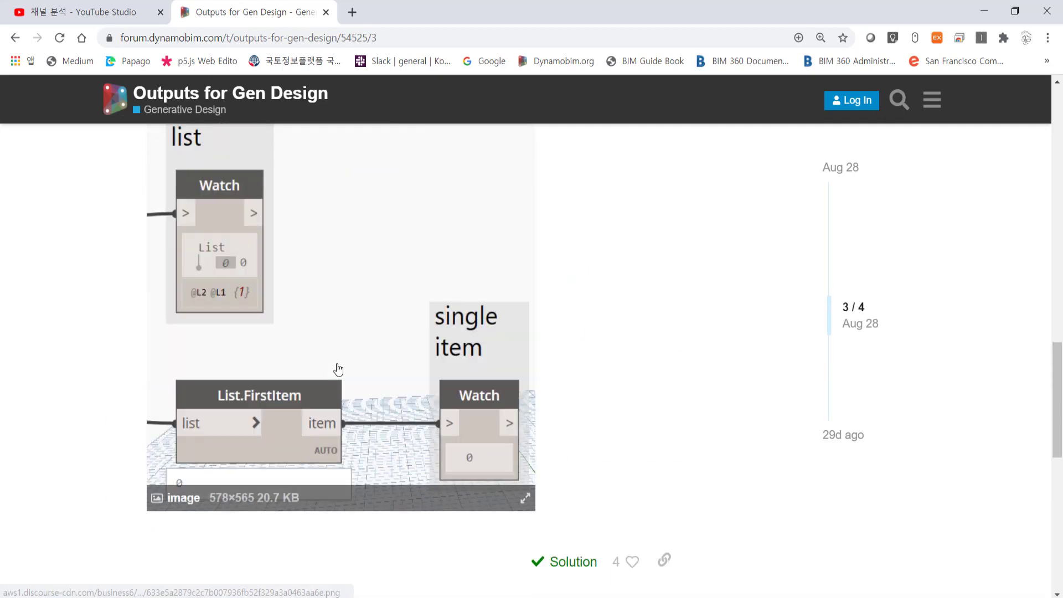
scroll(357, 354, "up", 1)
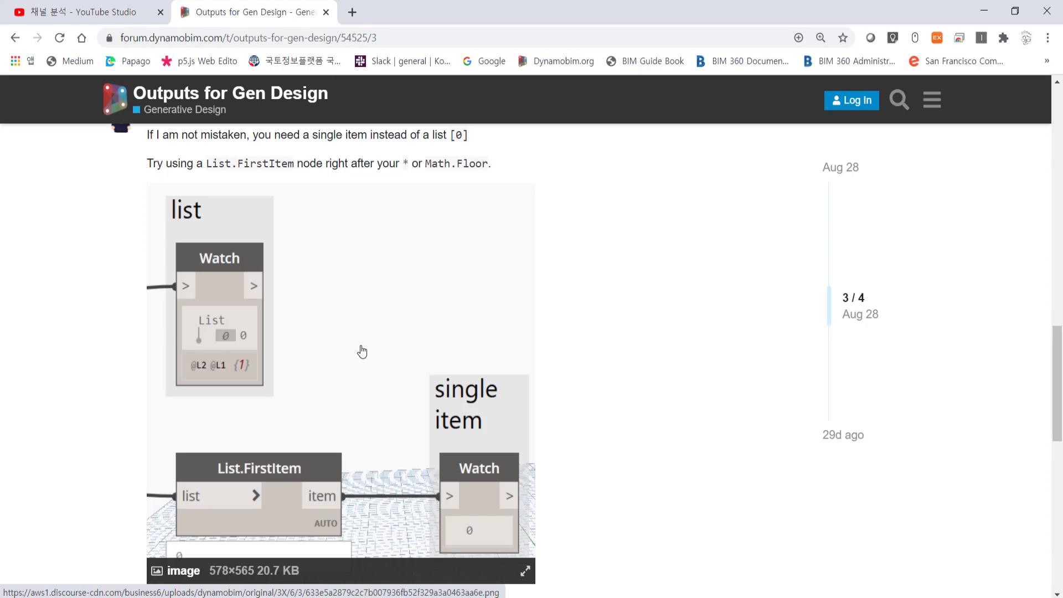
scroll(275, 273, "up", 1)
left_click(112, 12)
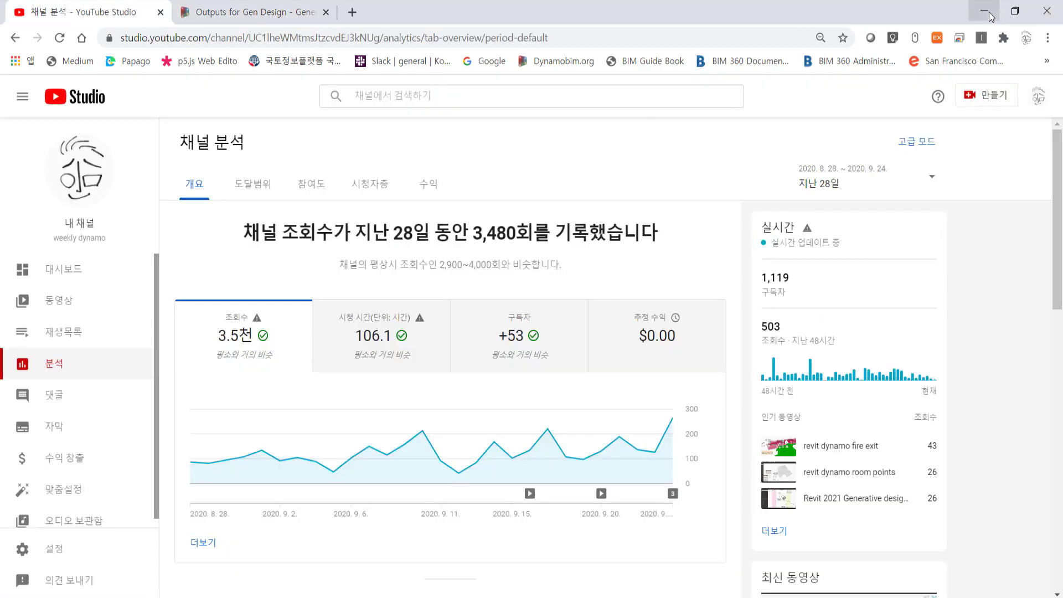
left_click(983, 11)
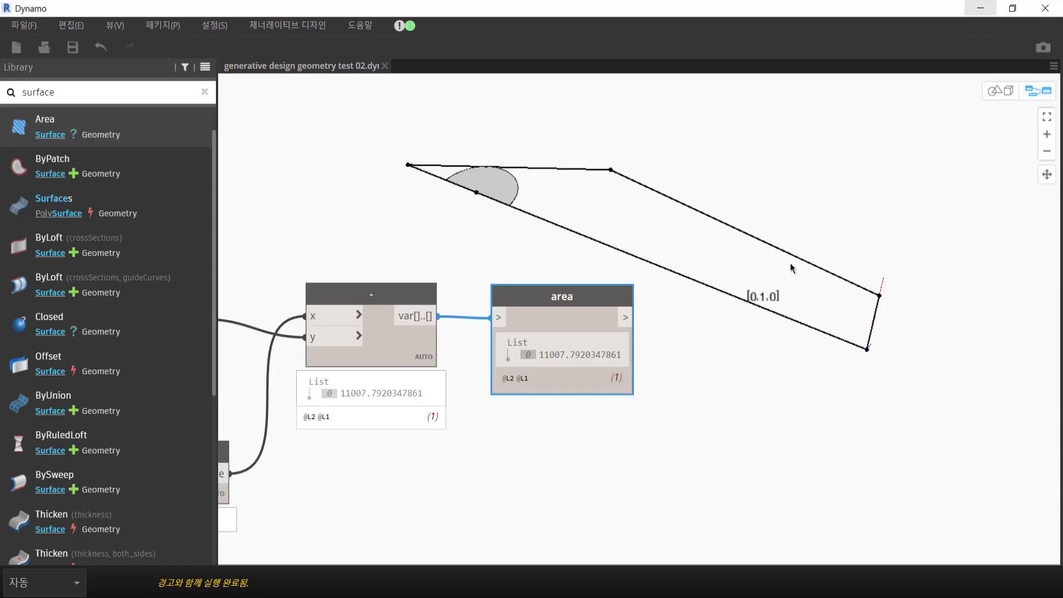
- Insert a List.FirstItem node between the subtraction node and the area Watch node
left_click(581, 357)
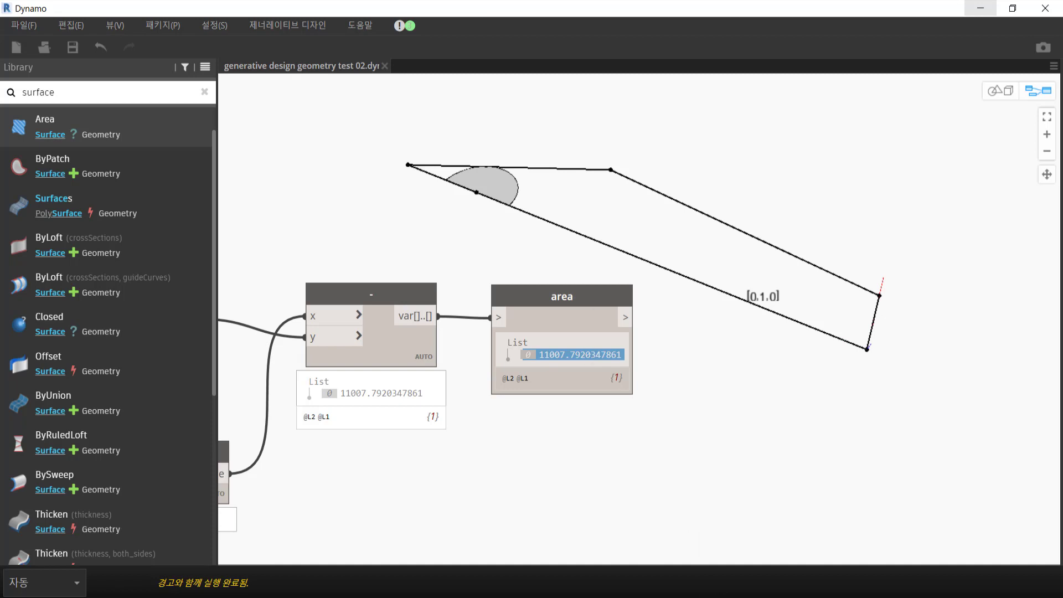
left_click_drag(541, 301, 506, 299)
right_click(513, 327)
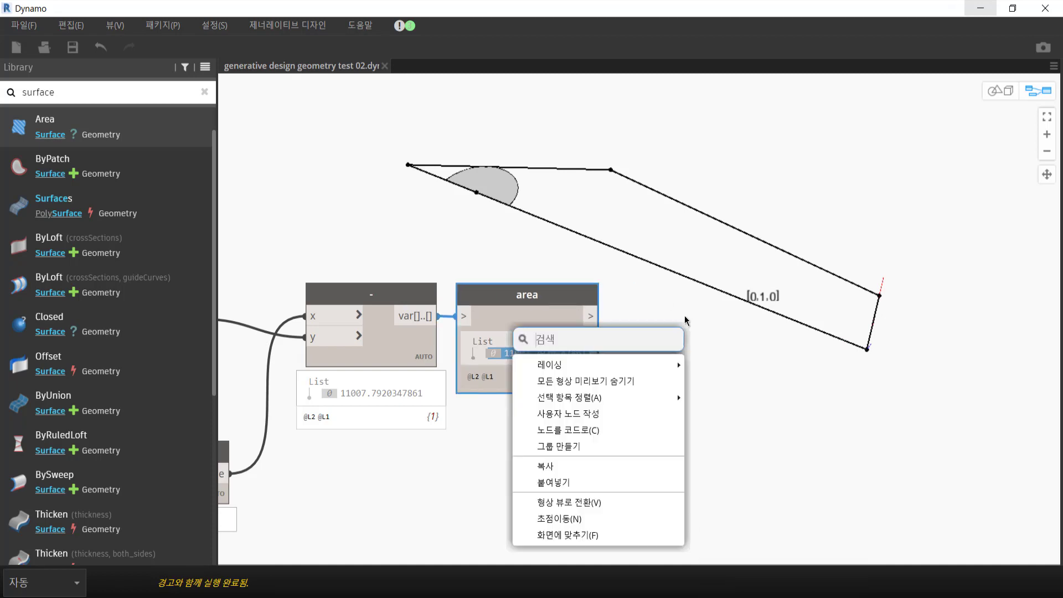
type("first")
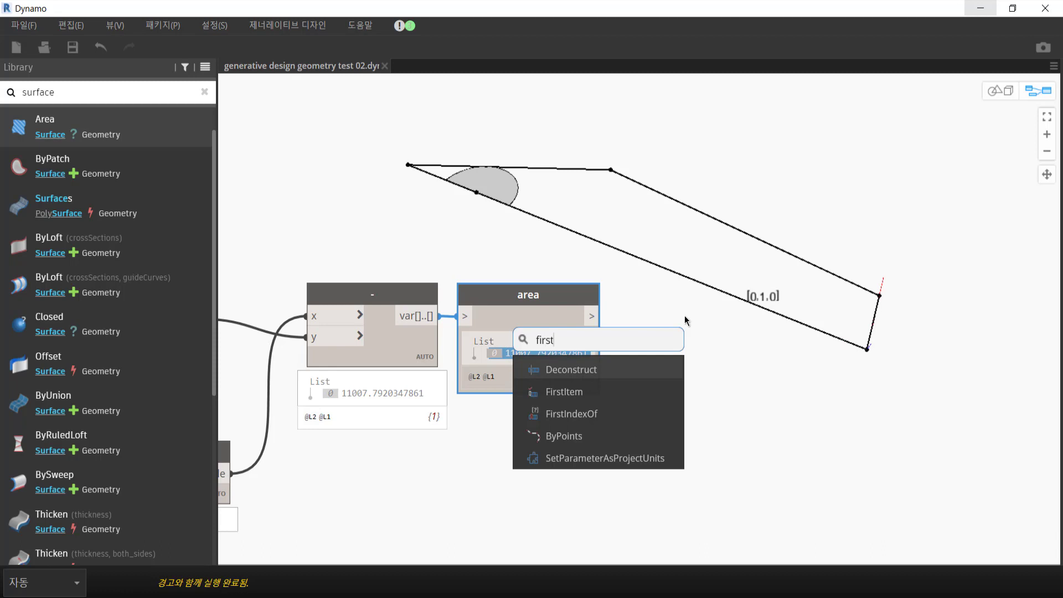
left_click(645, 398)
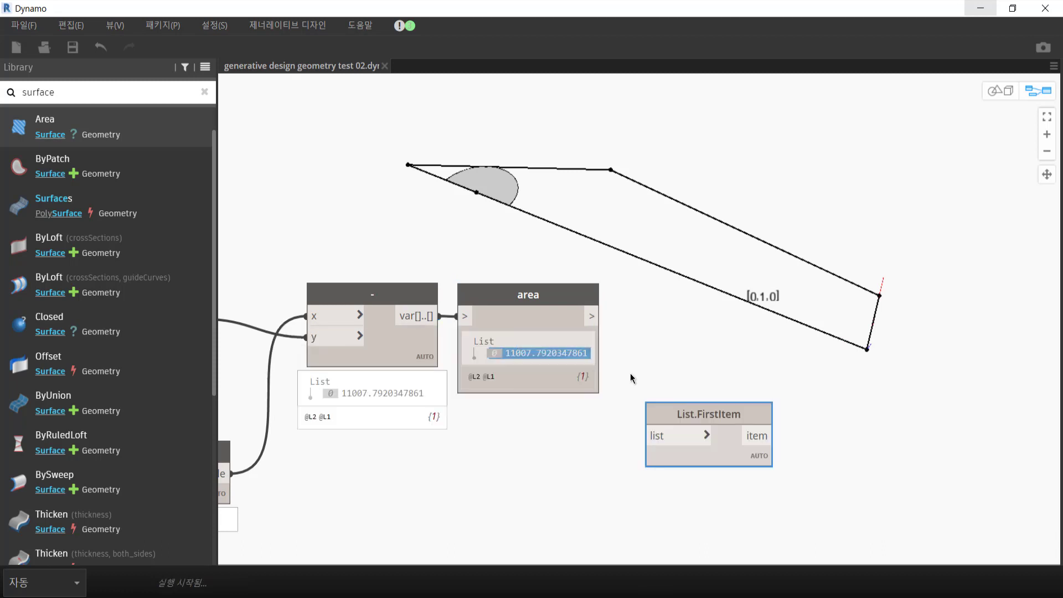
left_click(419, 320)
left_click(646, 436)
mouse_move(518, 288)
left_mouse_down()
mouse_move(824, 341)
mouse_move(866, 398)
left_mouse_up()
left_click(758, 439)
left_click(771, 369)
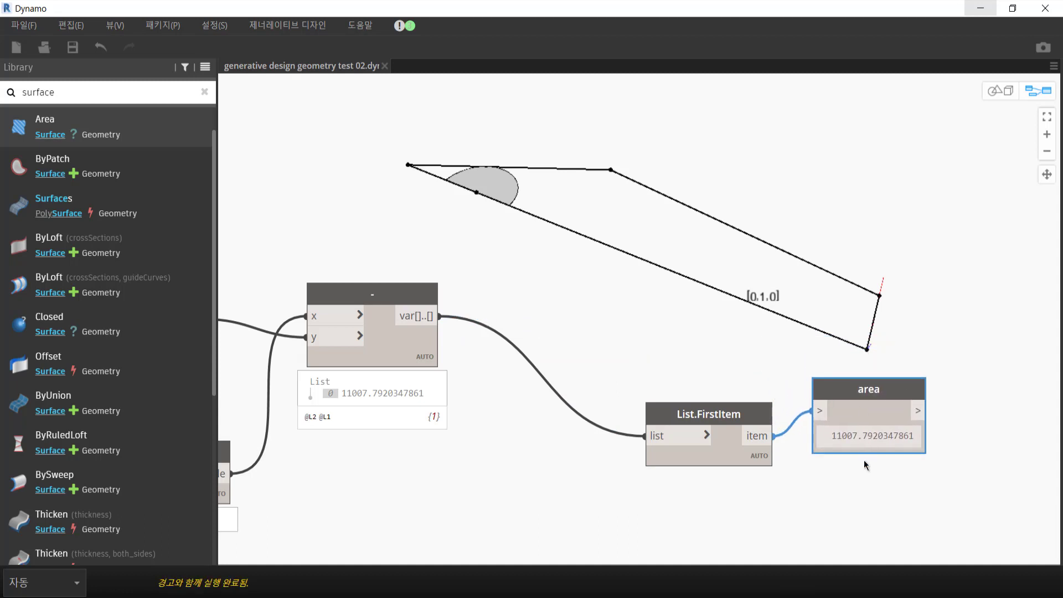
double_click(878, 439)
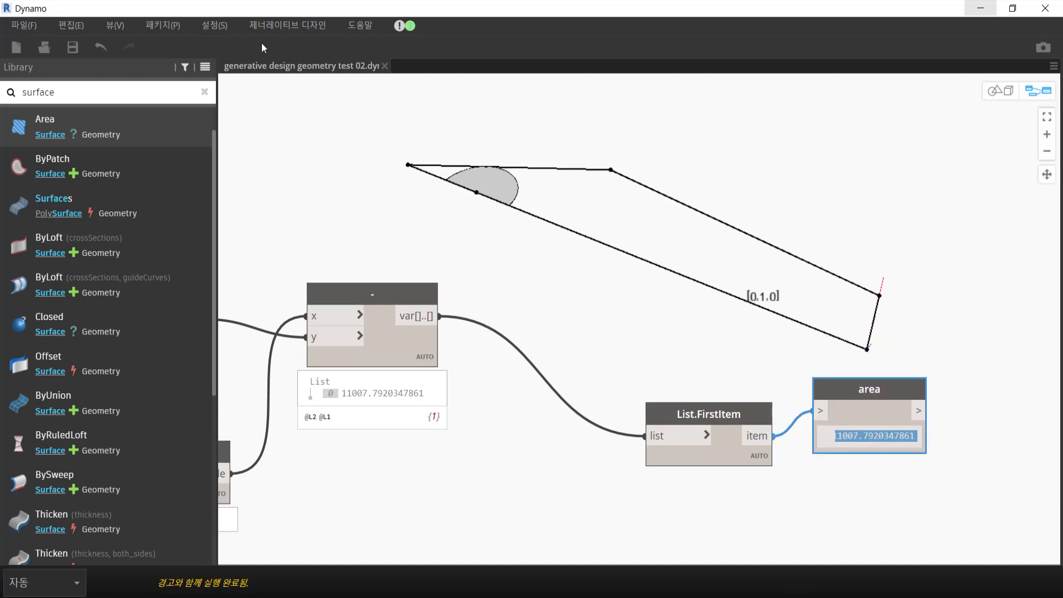
- Export the graph to Generative Design and close the confirmation
left_click(287, 25)
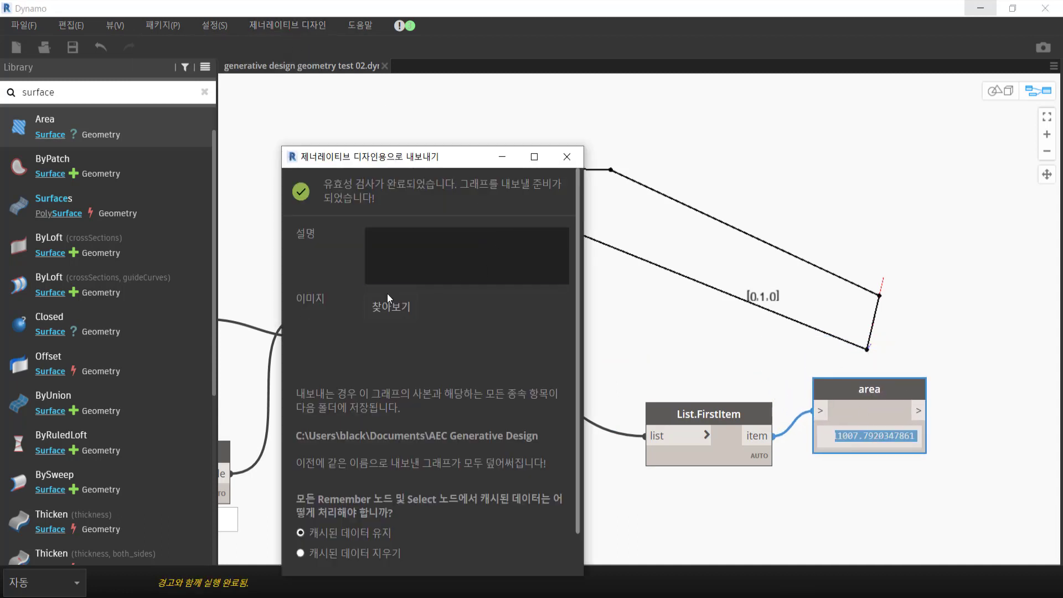
left_click(825, 436)
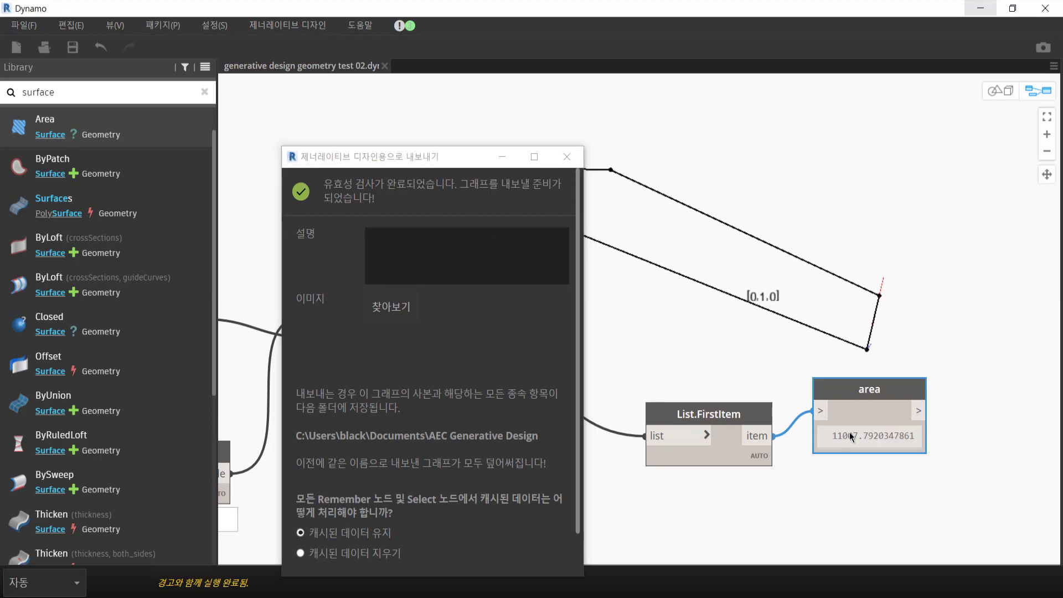
scroll(426, 396, "down", 2)
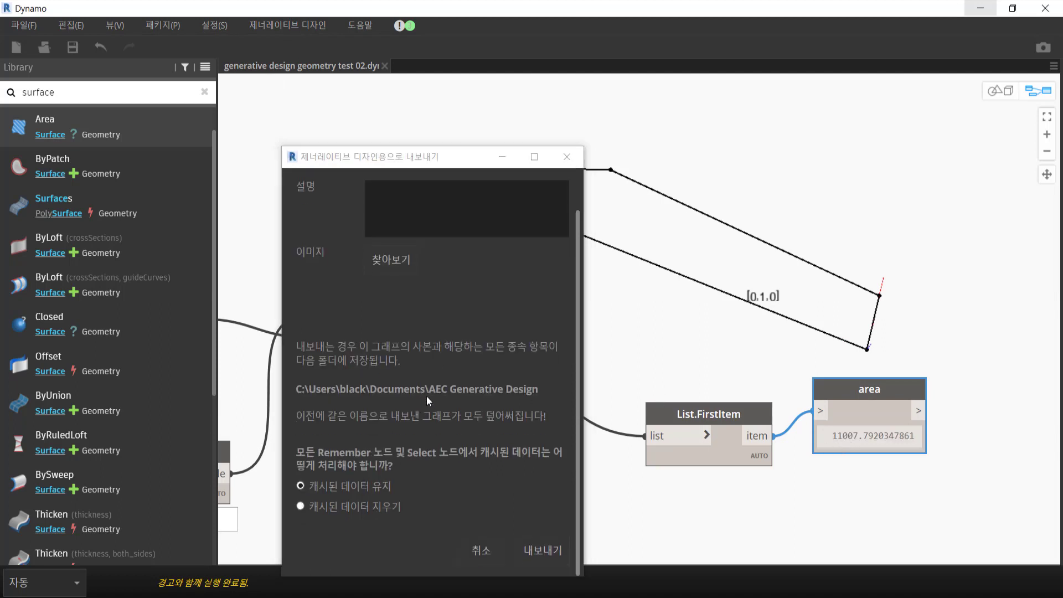
left_click(554, 551)
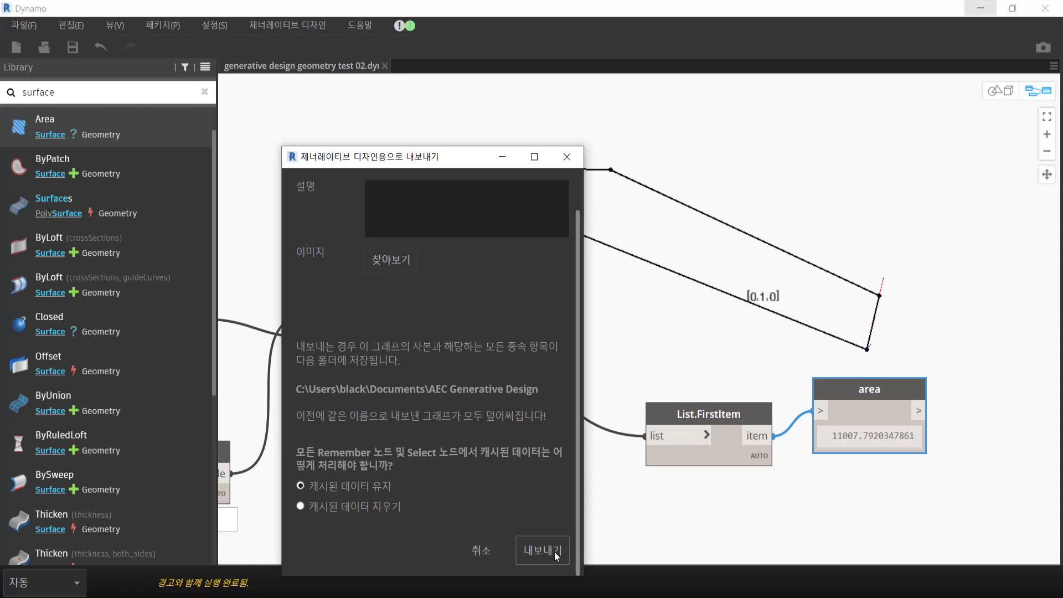
left_click(567, 157)
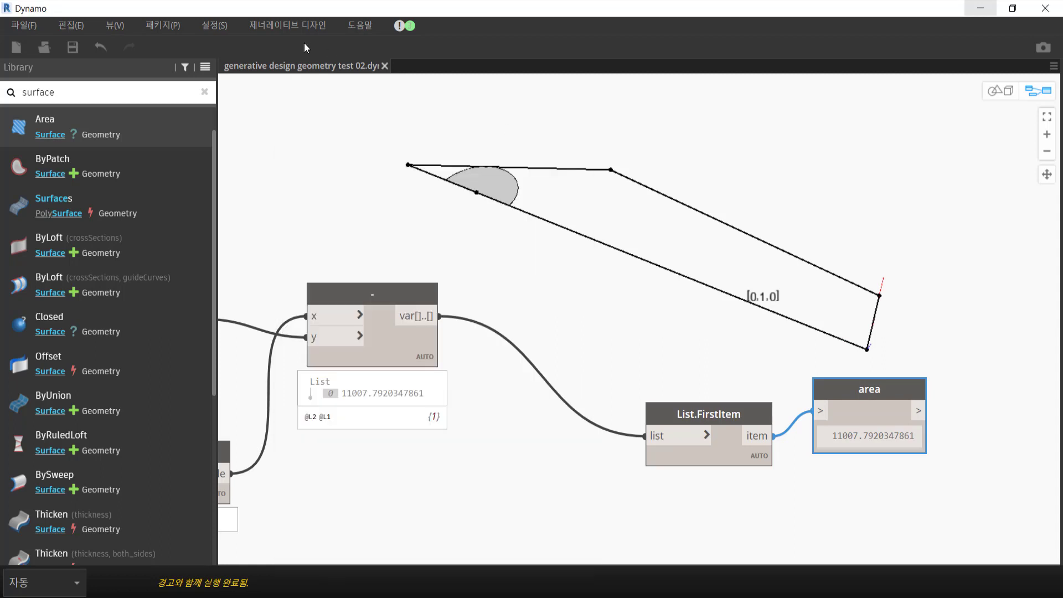
left_click(280, 27)
- Generate a Randomize study of 40 solutions from 'generative design geometry test 02'
left_click(269, 66)
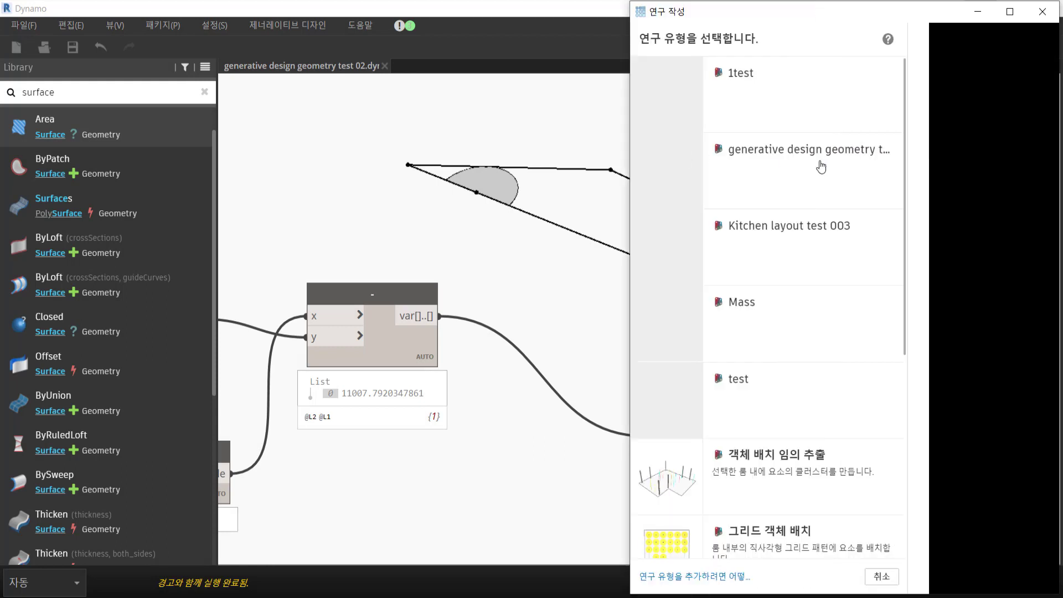
left_click(884, 168)
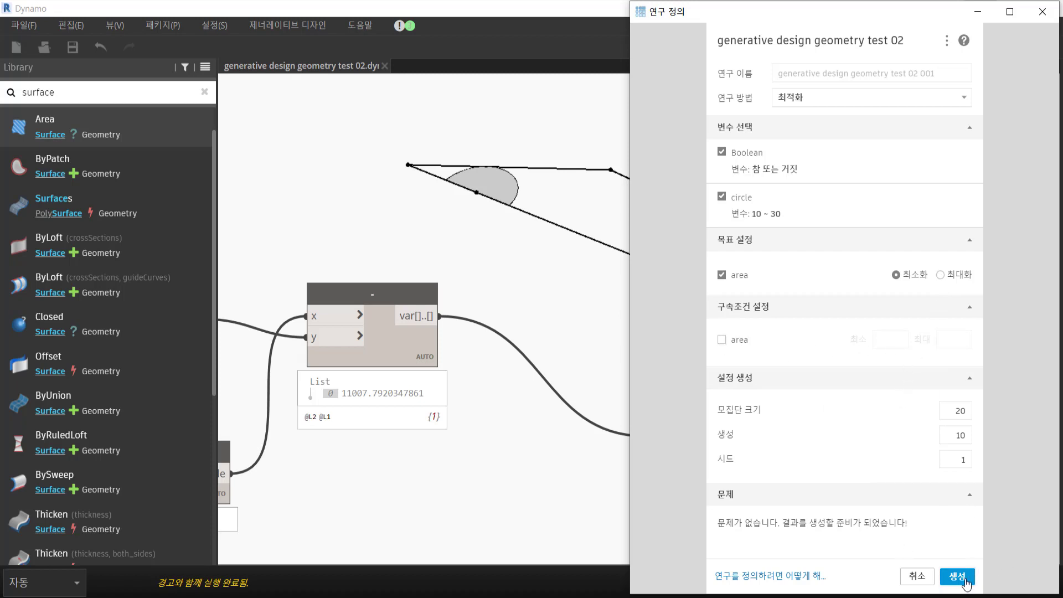
left_click(935, 101)
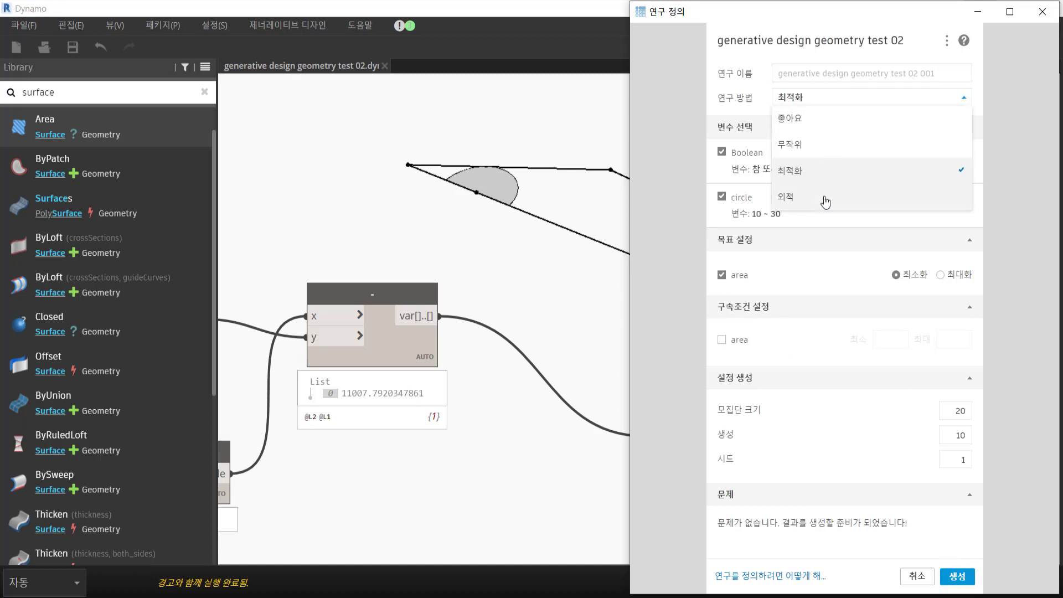
left_click(839, 149)
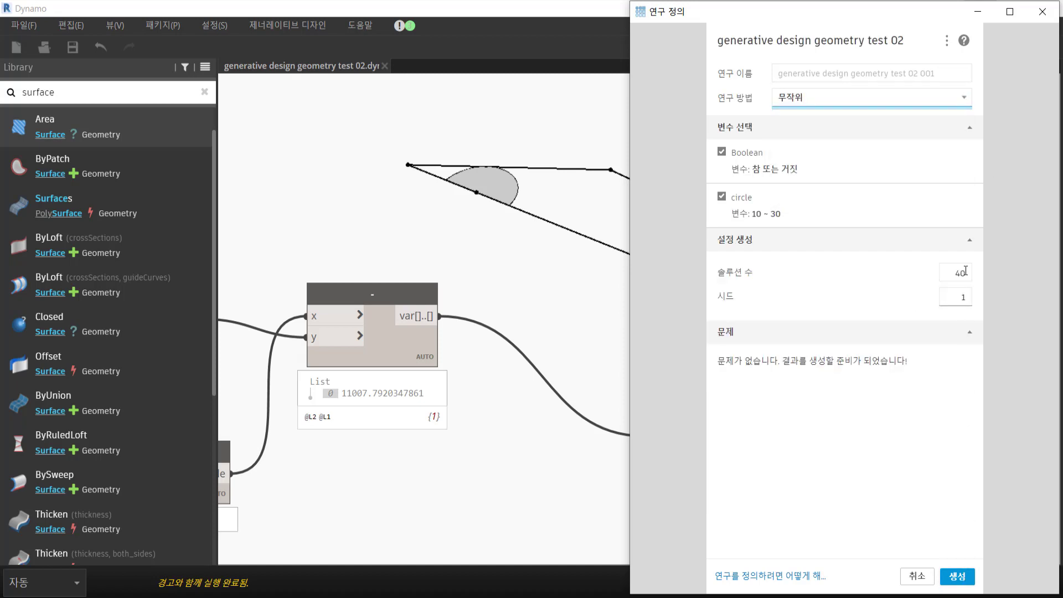
left_click(966, 576)
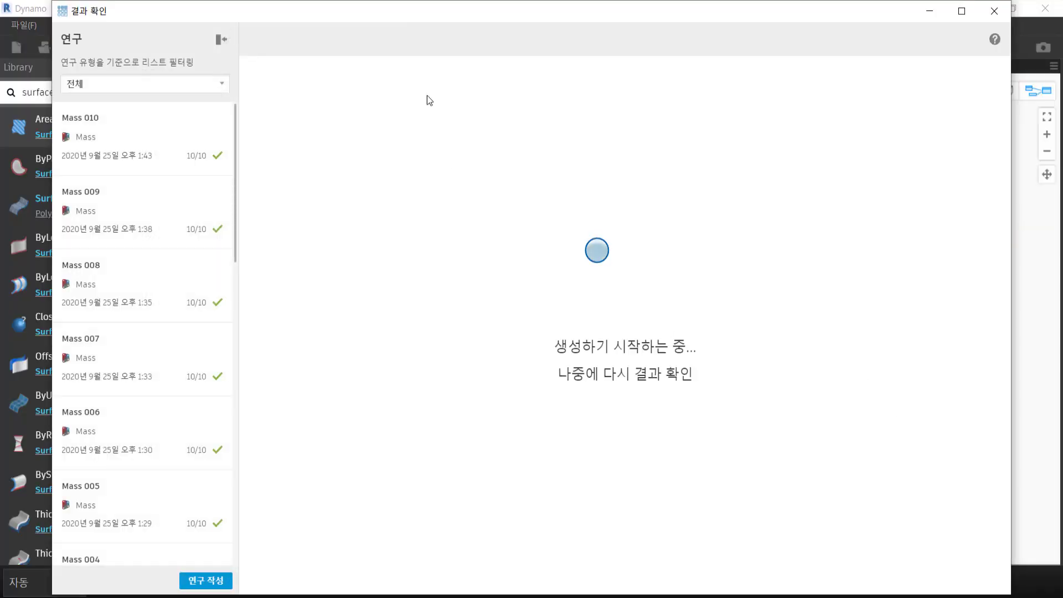
- Maximize the results and filter the area axis to about 10,500 and below
double_click(535, 14)
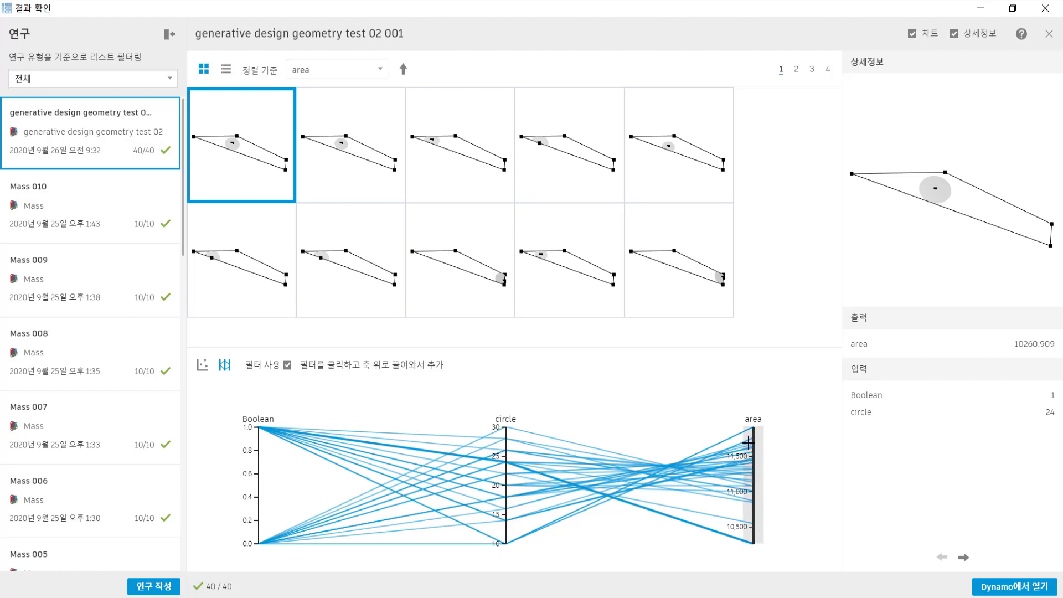
left_click_drag(756, 448, 754, 461)
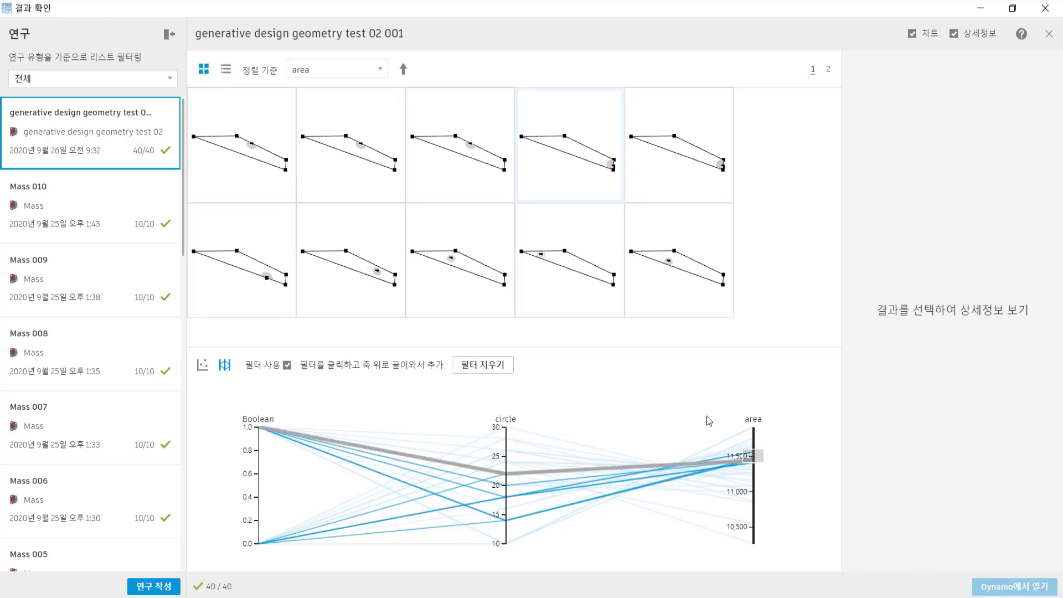
left_click_drag(753, 520, 756, 560)
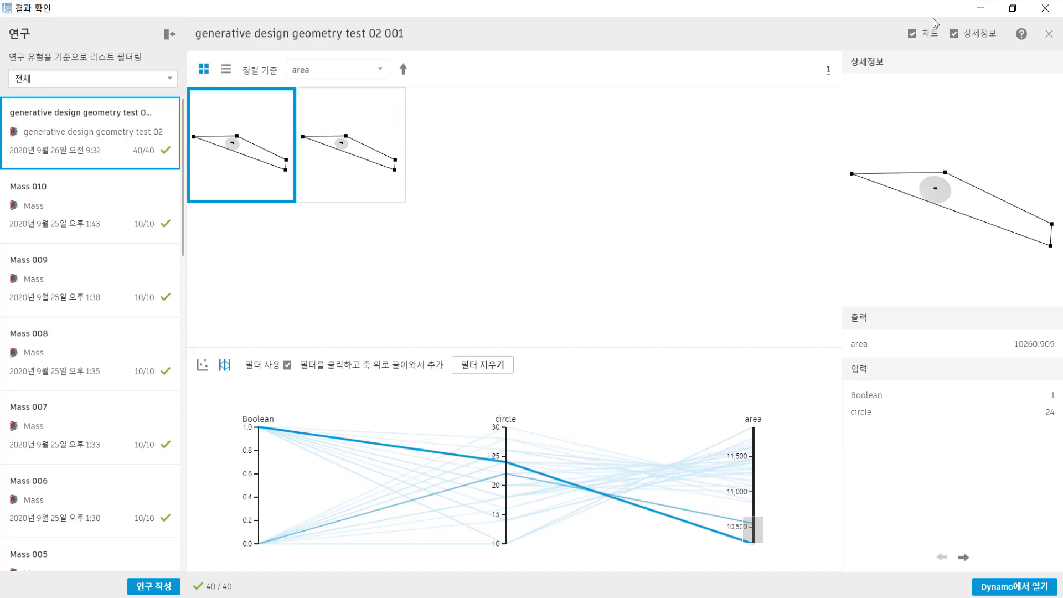
- Return to Dynamo and bring the circle Number Slider into view
left_click(980, 8)
mouse_move(388, 413)
middle_mouse_down()
mouse_move(680, 413)
mouse_move(782, 376)
middle_mouse_up()
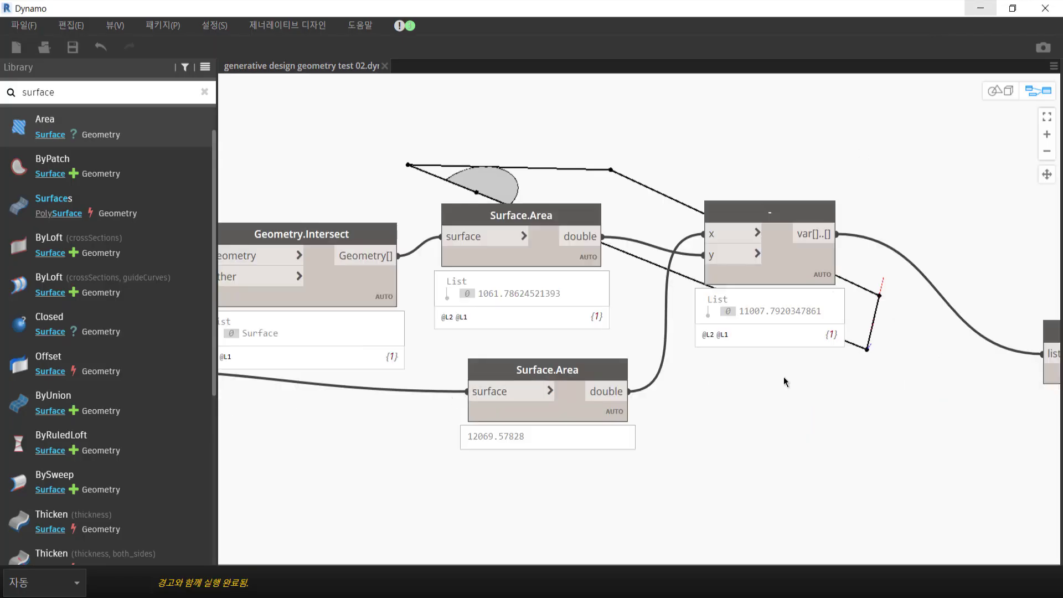
middle_click_drag(221, 396, 592, 380)
middle_click_drag(674, 383, 735, 383)
middle_click_drag(387, 332, 716, 364)
middle_click_drag(448, 210, 714, 238)
scroll(713, 238, "down", 1)
middle_click_drag(388, 83, 493, 194)
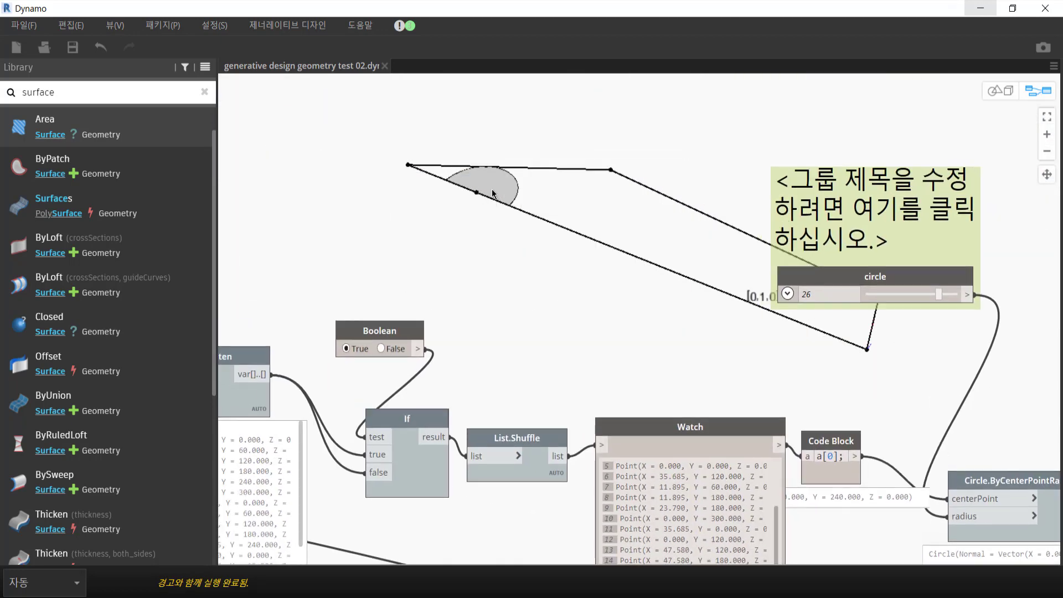
middle_click_drag(913, 287, 721, 310)
scroll(598, 295, "up", 3)
- Set the circle slider to Min 50, Max 100 and Step 10
left_click(517, 316)
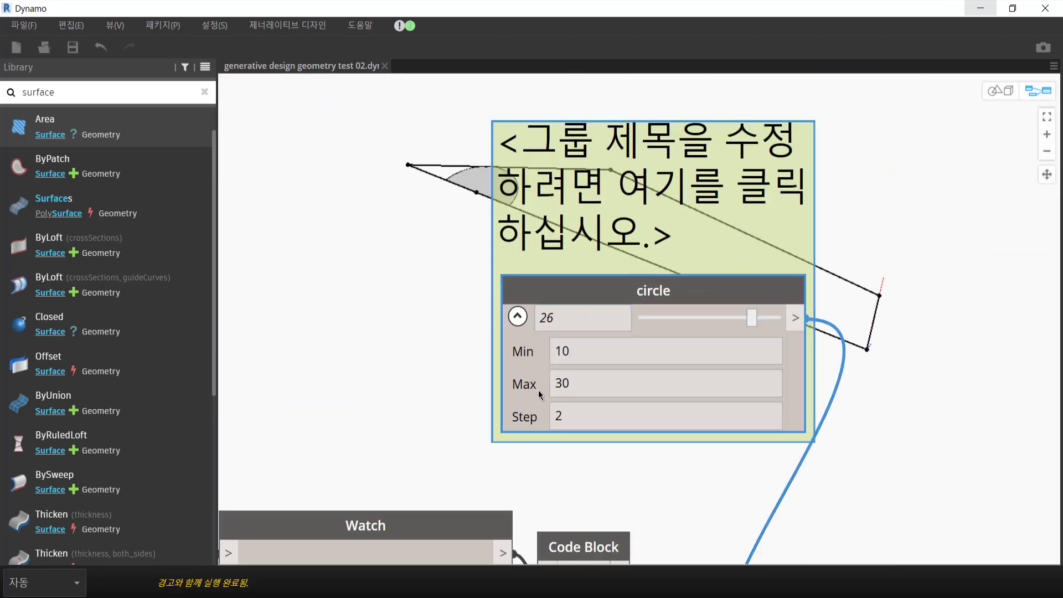
double_click(591, 354)
type("5")
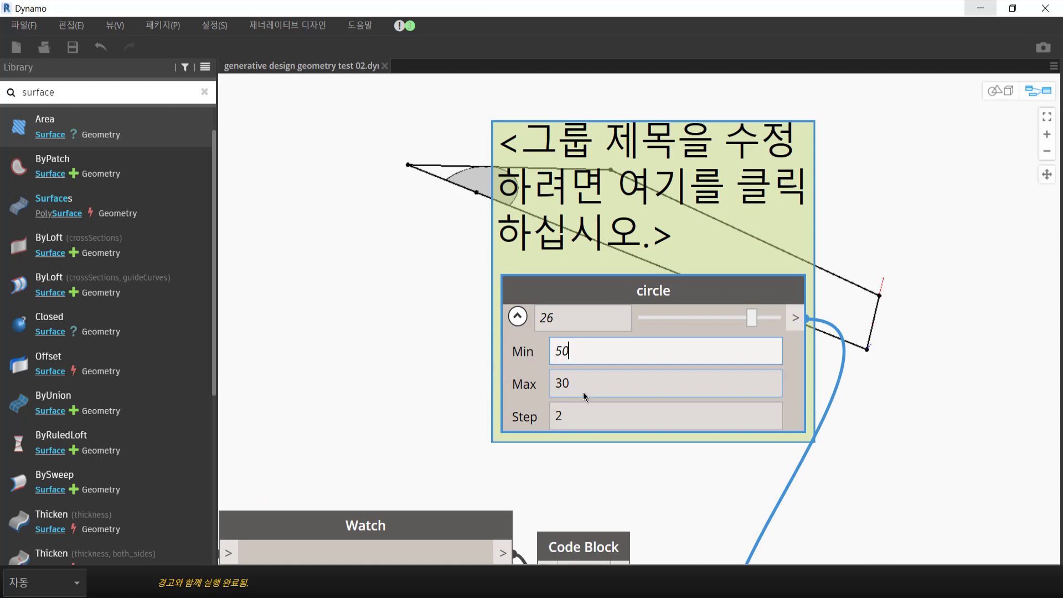
double_click(583, 389)
type("501")
key("shift+Left")
key("shift+Left")
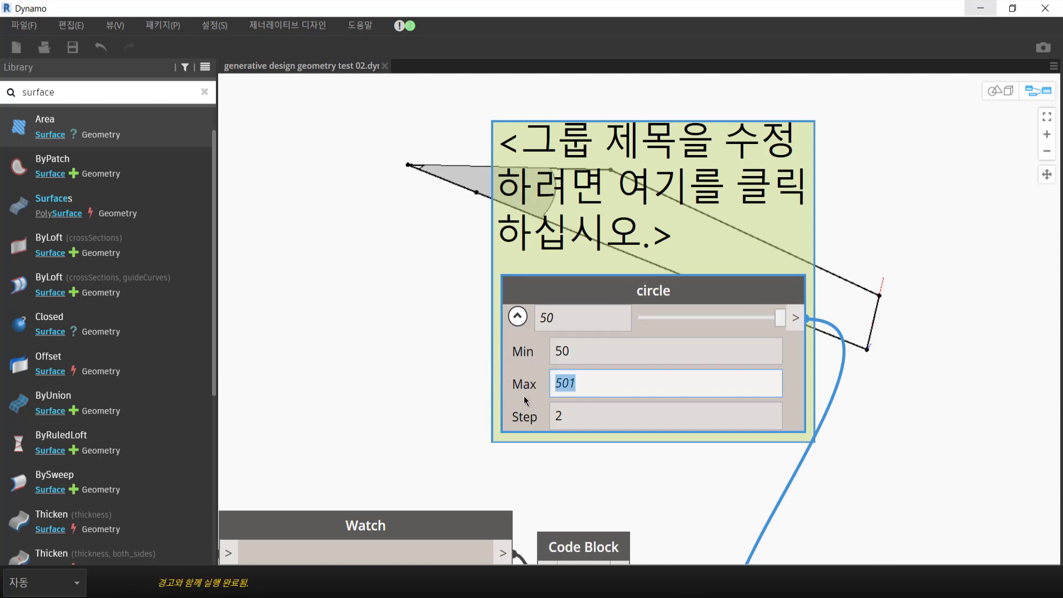
type("100")
key("Tab")
type("10")
left_click(961, 398)
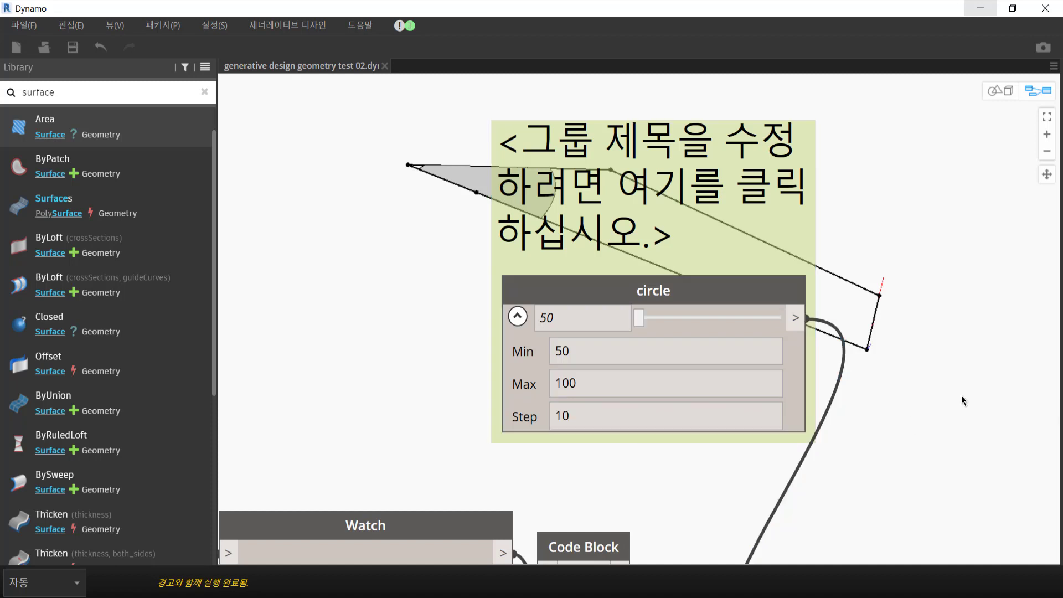
- Raise the circle slider to 70 and check the area output reads 9595.30772828842
middle_click_drag(815, 353, 639, 334)
mouse_move(499, 297)
left_mouse_down()
mouse_move(594, 297)
mouse_move(460, 294)
left_mouse_up()
scroll(702, 308, "down", 2)
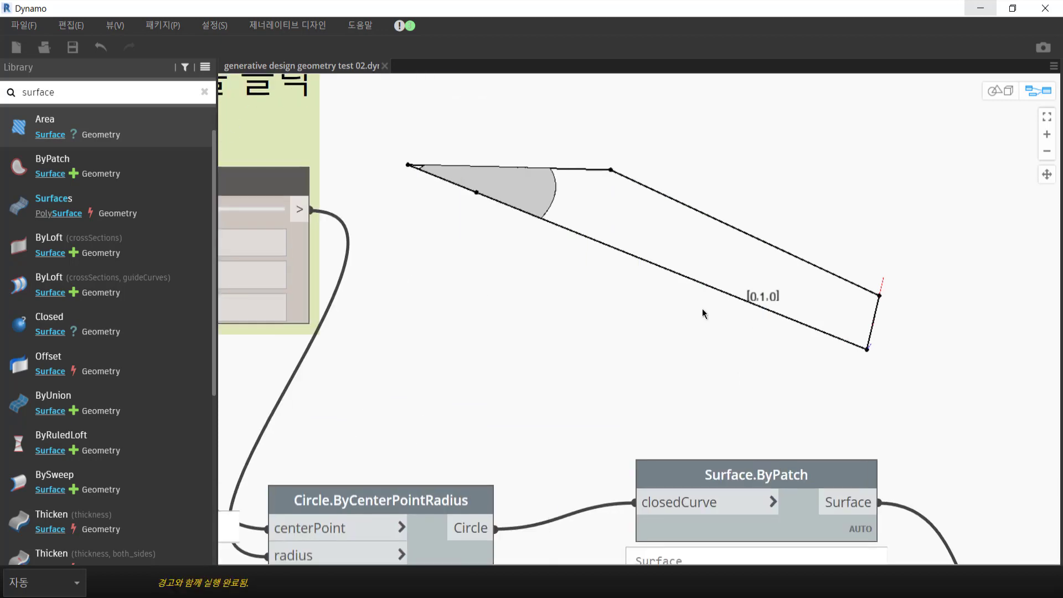
scroll(705, 305, "down", 3)
middle_click_drag(706, 306, 536, 202)
middle_click_drag(870, 254, 560, 246)
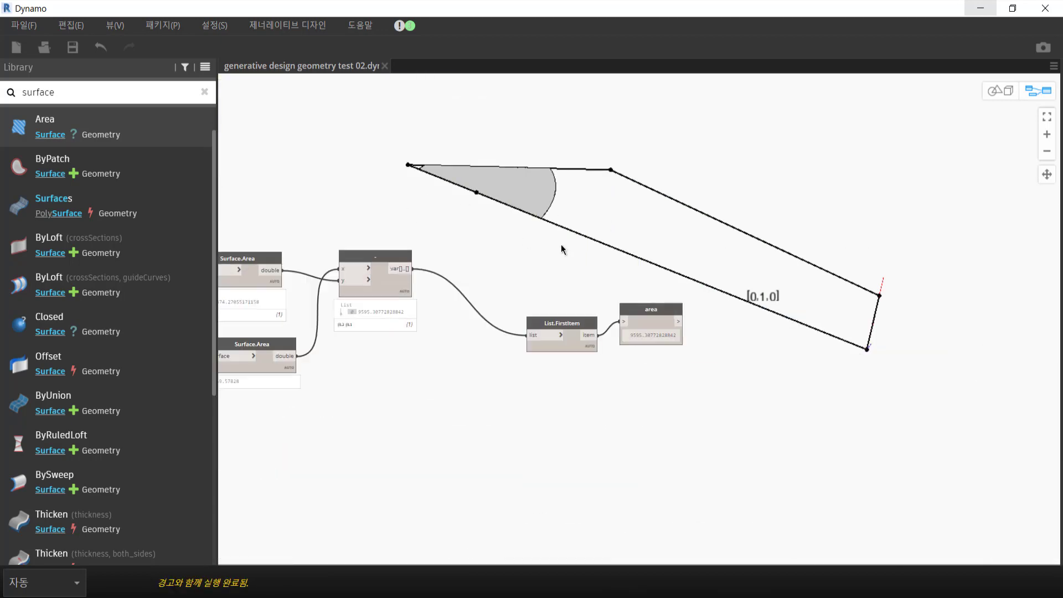
scroll(624, 333, "up", 2)
left_click_drag(709, 309, 703, 313)
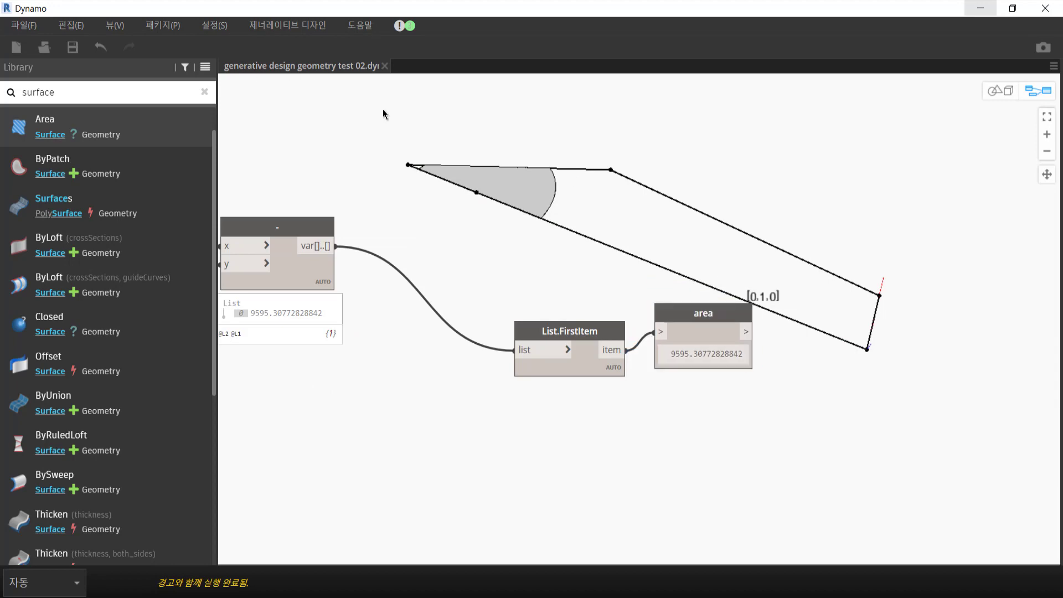
middle_click_drag(369, 113, 718, 268)
middle_click_drag(310, 221, 611, 253)
middle_click_drag(408, 228, 591, 253)
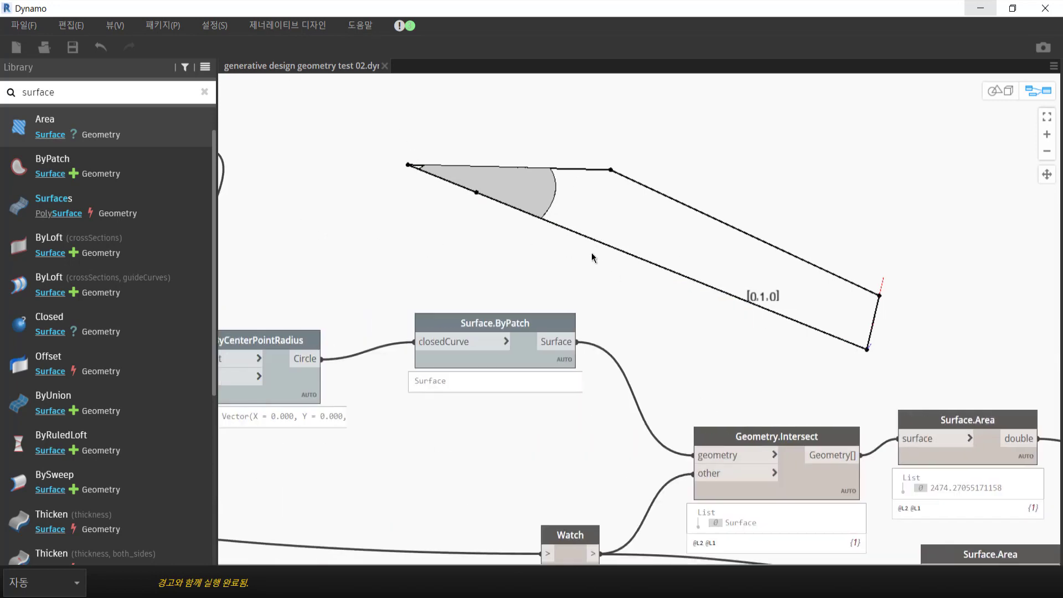
middle_click_drag(387, 210, 599, 246)
scroll(487, 205, "up", 3)
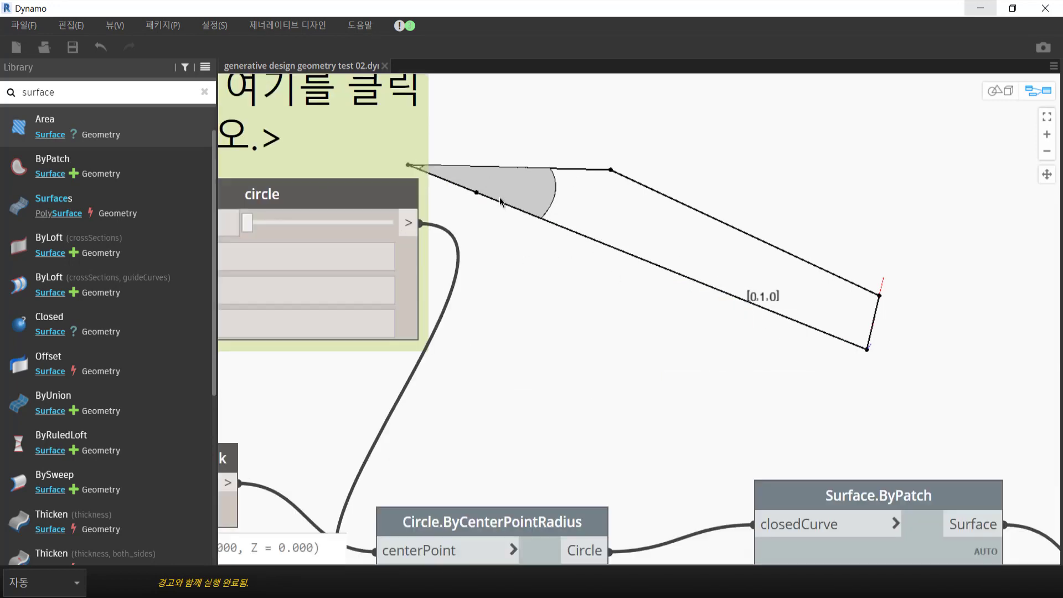
- Add a Surface.Thicken node from the library and wire its surface input
left_click(226, 25)
left_click(189, 121)
left_click_drag(49, 90, 21, 90)
key("BackSpace")
type("i")
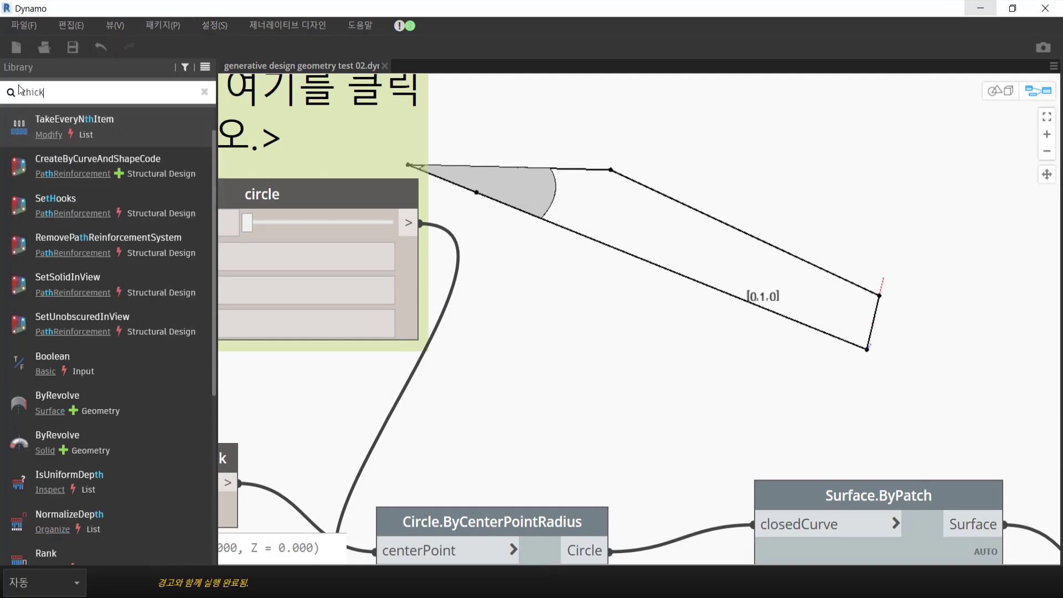
type("ck")
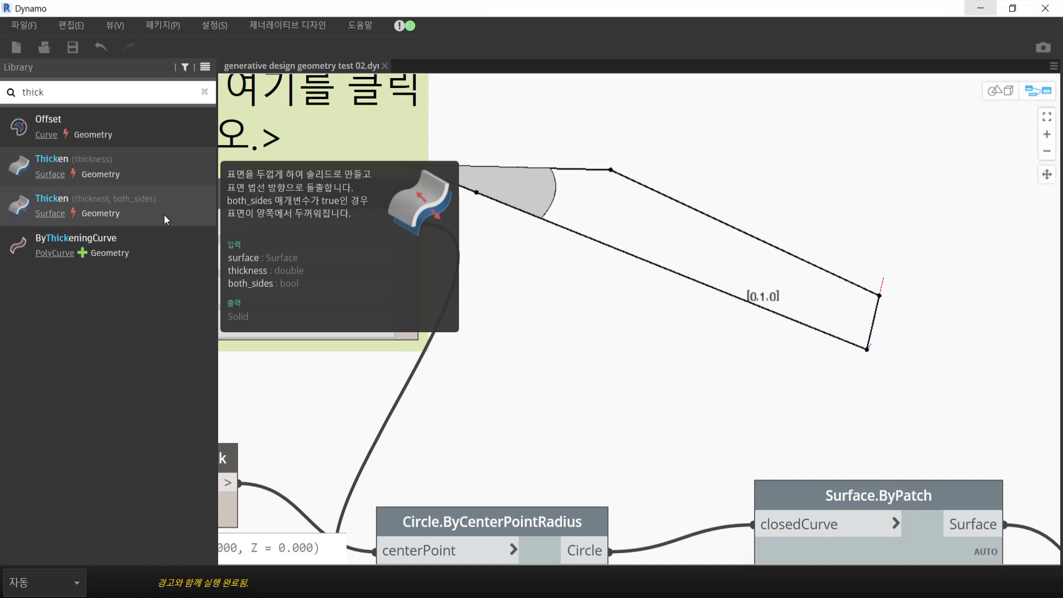
left_click(163, 214)
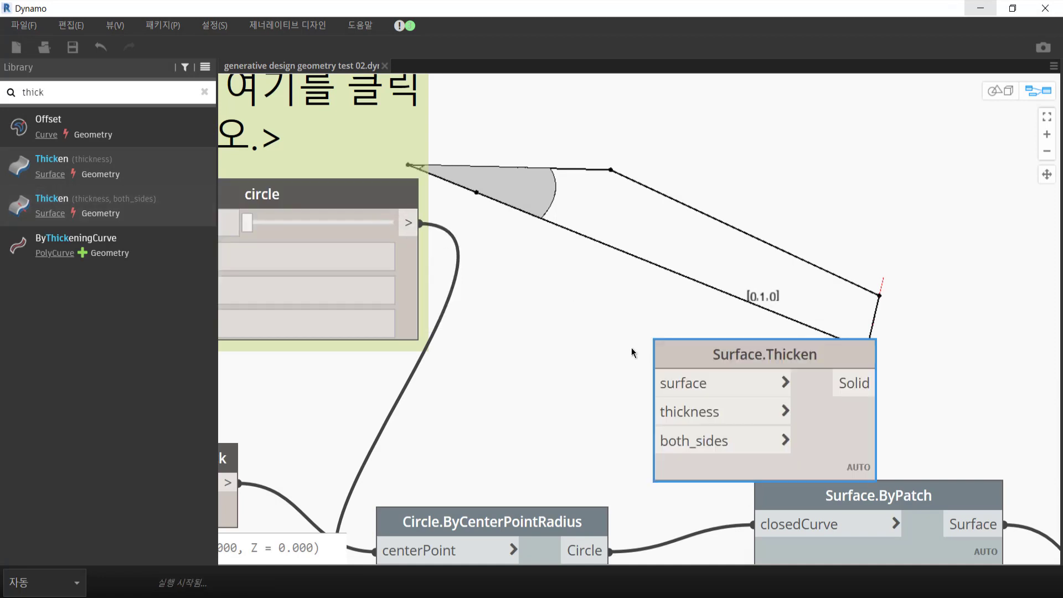
left_click_drag(420, 223, 659, 383)
left_click_drag(763, 354, 748, 247)
- Feed a Code Block '100;' into the Thicken node's thickness input
double_click(568, 340)
type("1")
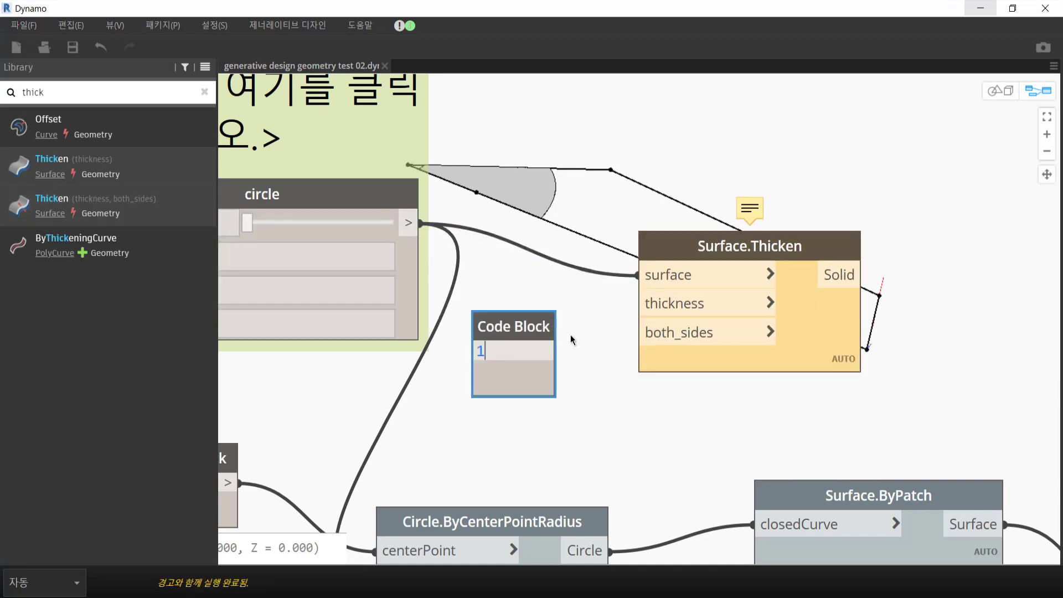
type("00;")
left_click_drag(557, 351, 636, 304)
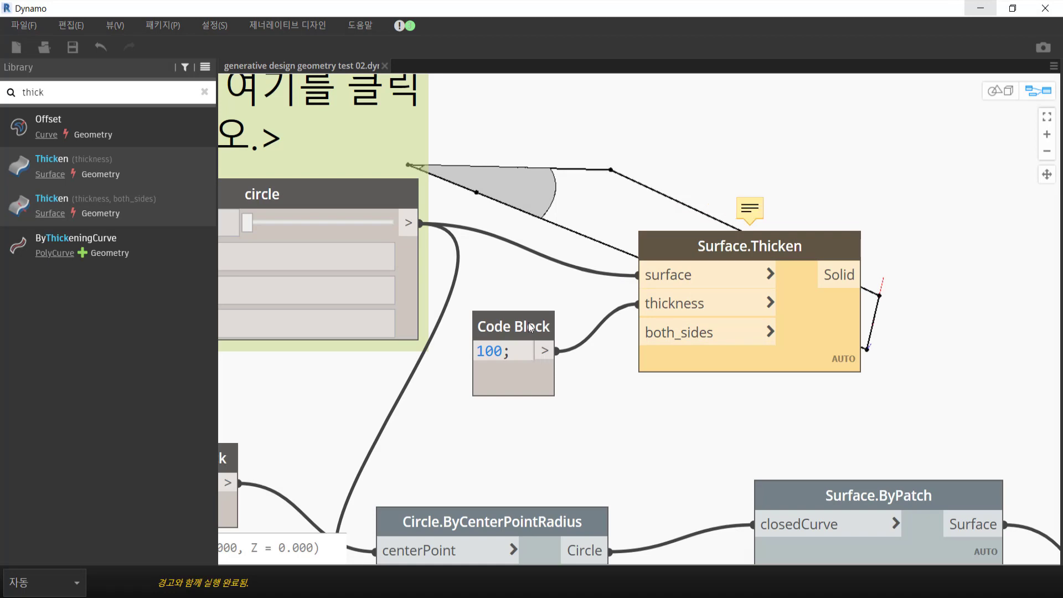
left_click_drag(512, 327, 508, 296)
- Connect a False Boolean node to both_sides and reposition the three new nodes
right_click(527, 391)
type("bool")
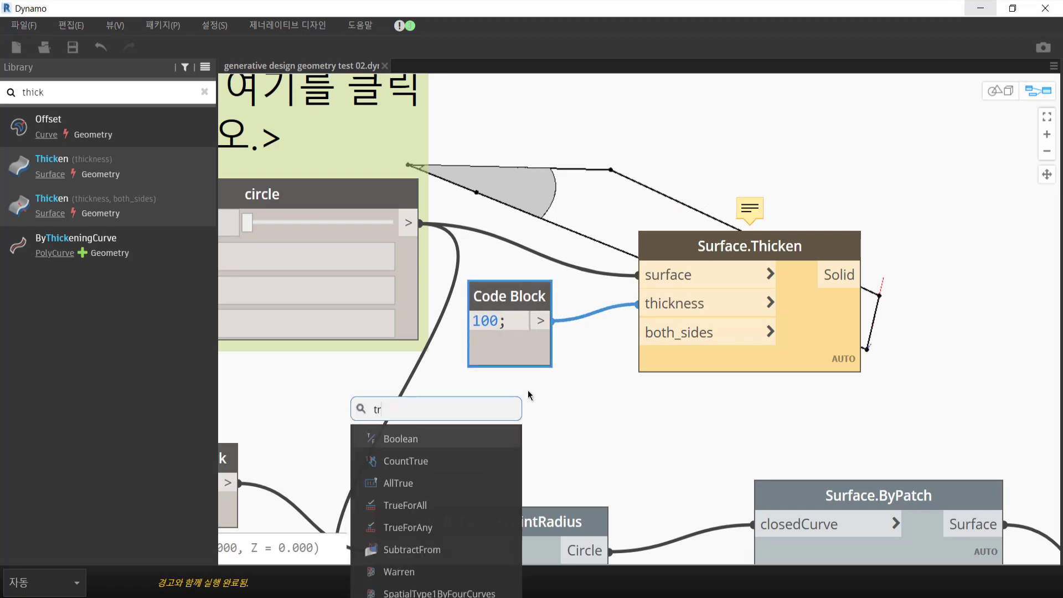
left_click(467, 434)
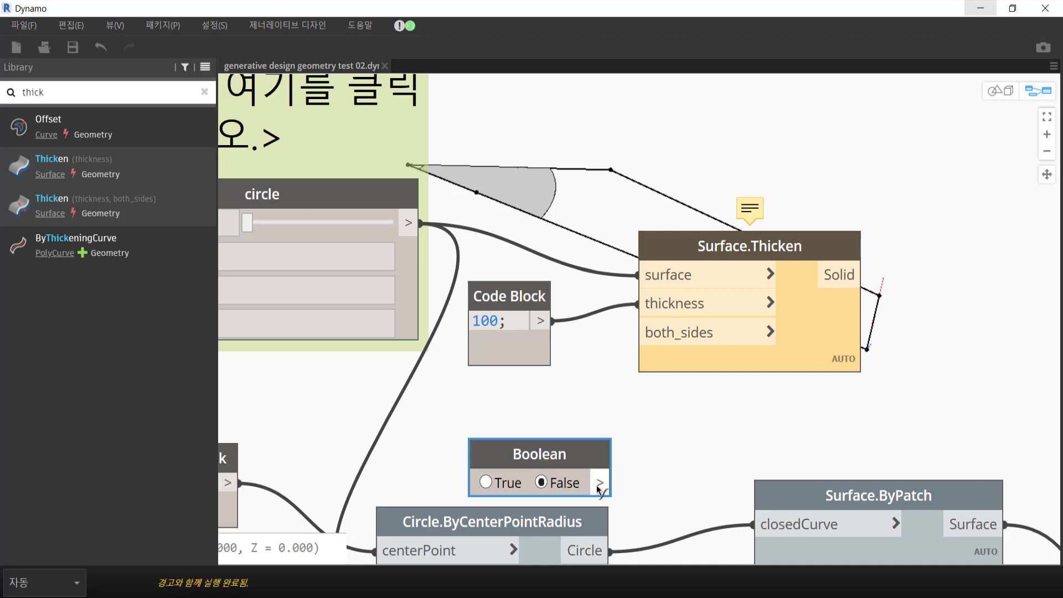
left_click_drag(600, 483, 642, 332)
left_click_drag(540, 459, 530, 436)
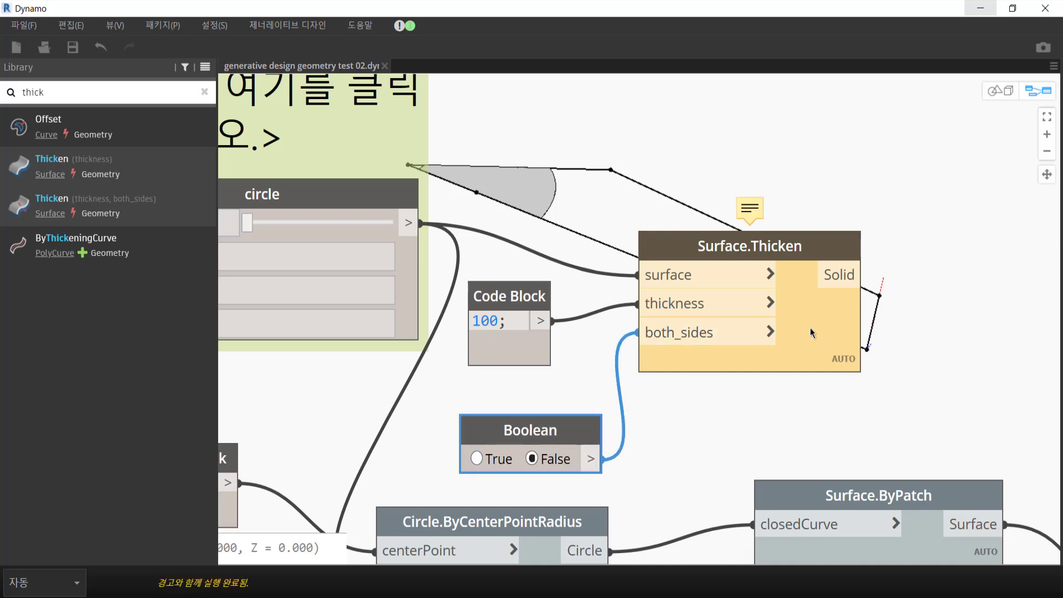
left_click(678, 363)
scroll(678, 413, "down", 3)
mouse_move(700, 425)
left_mouse_down()
mouse_move(553, 310)
mouse_move(646, 299)
left_mouse_up()
middle_click_drag(755, 518, 820, 411)
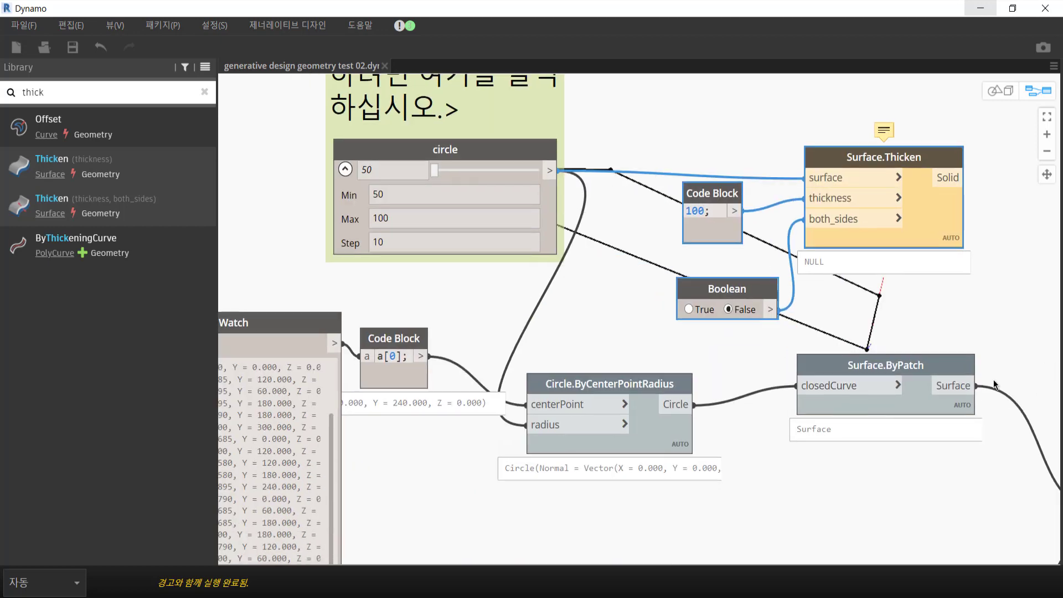
- Feed the intersected surface into Surface.Thicken and move the Thicken group to the right
left_click_drag(975, 386, 803, 178)
middle_click_drag(744, 106, 573, 213)
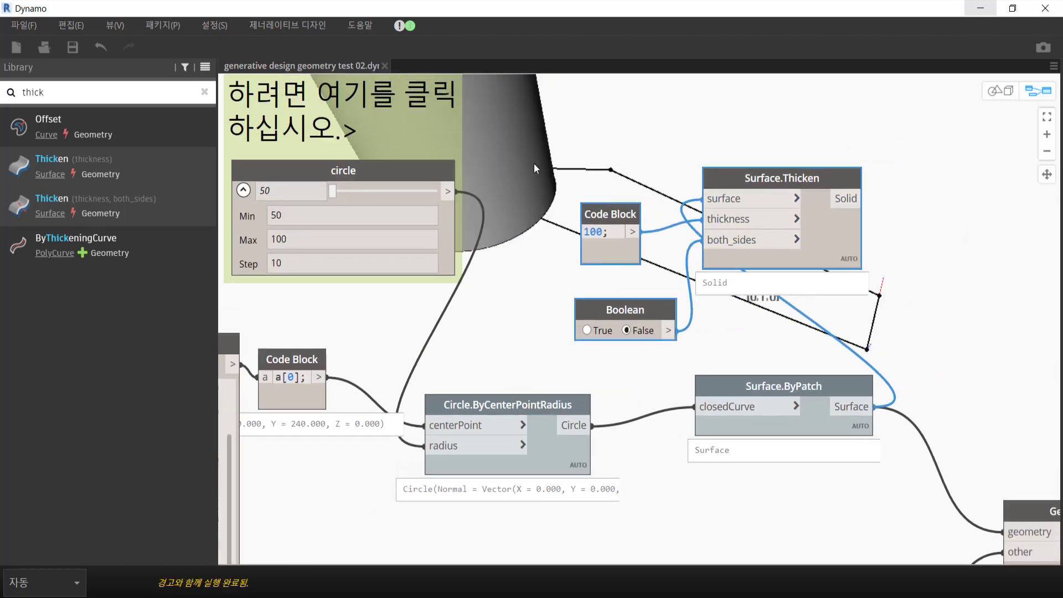
scroll(609, 194, "down", 2)
left_click_drag(652, 165, 482, 321)
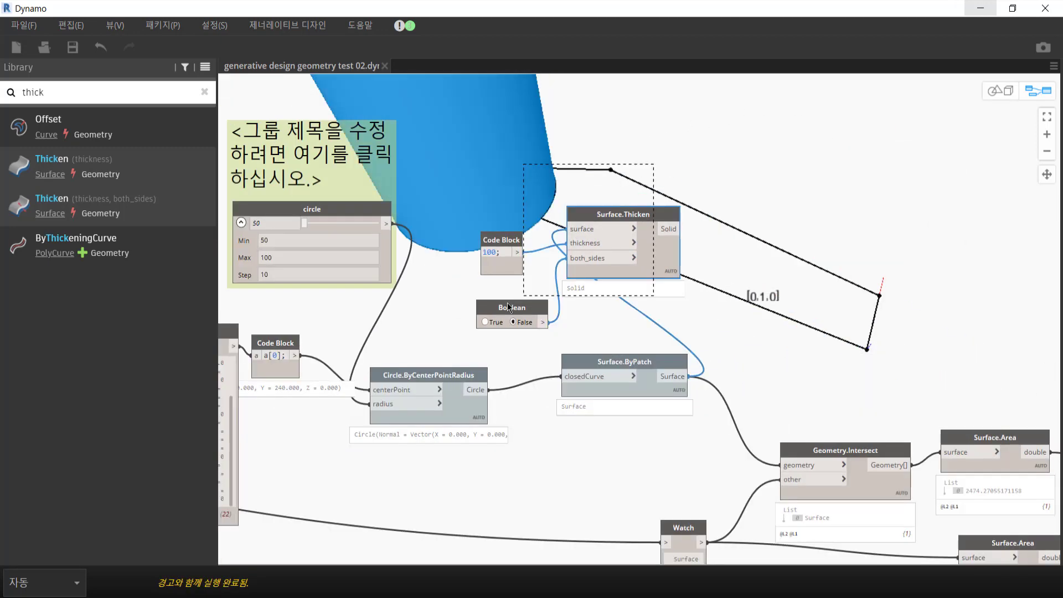
left_click_drag(573, 307, 882, 345)
middle_click_drag(881, 346, 510, 322)
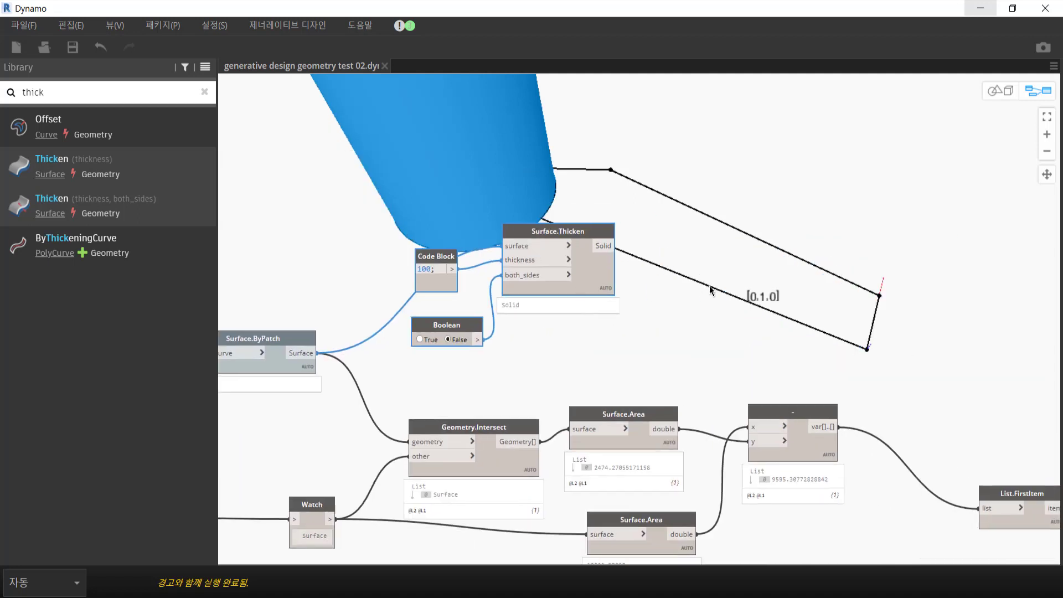
left_click_drag(446, 327, 599, 330)
left_click_drag(528, 446, 656, 250)
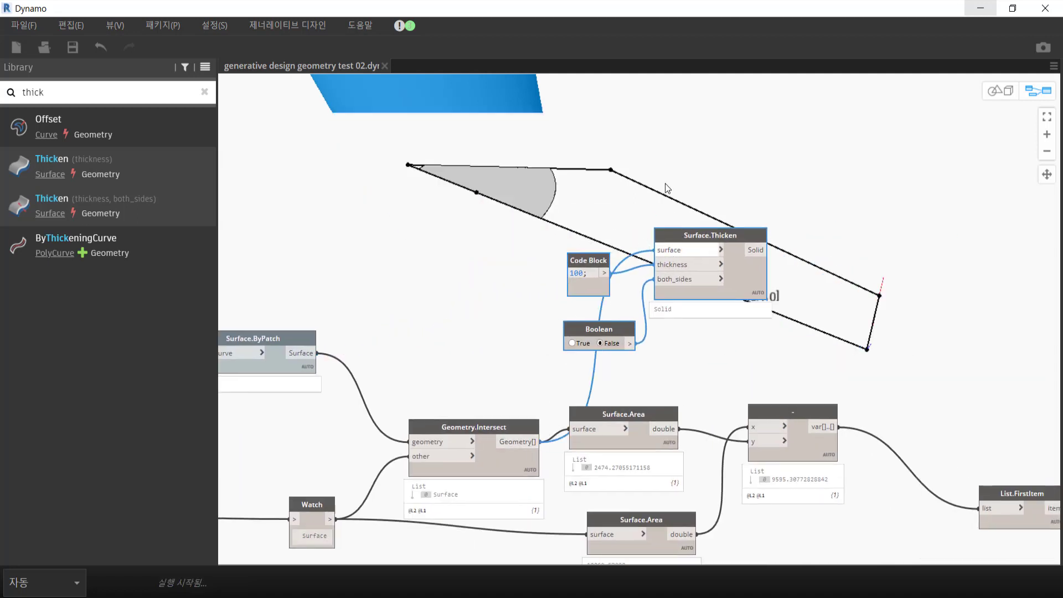
- Set the Thicken thickness to 50 and inspect the resulting wedge solid in the 3D preview
left_click_drag(577, 271, 557, 273)
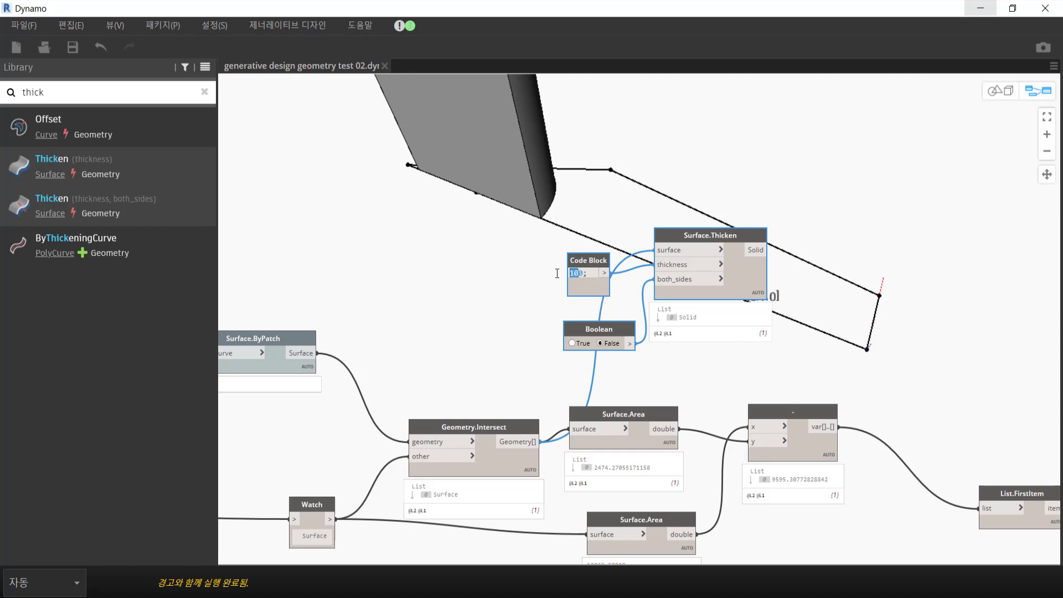
type("5")
left_click(604, 179)
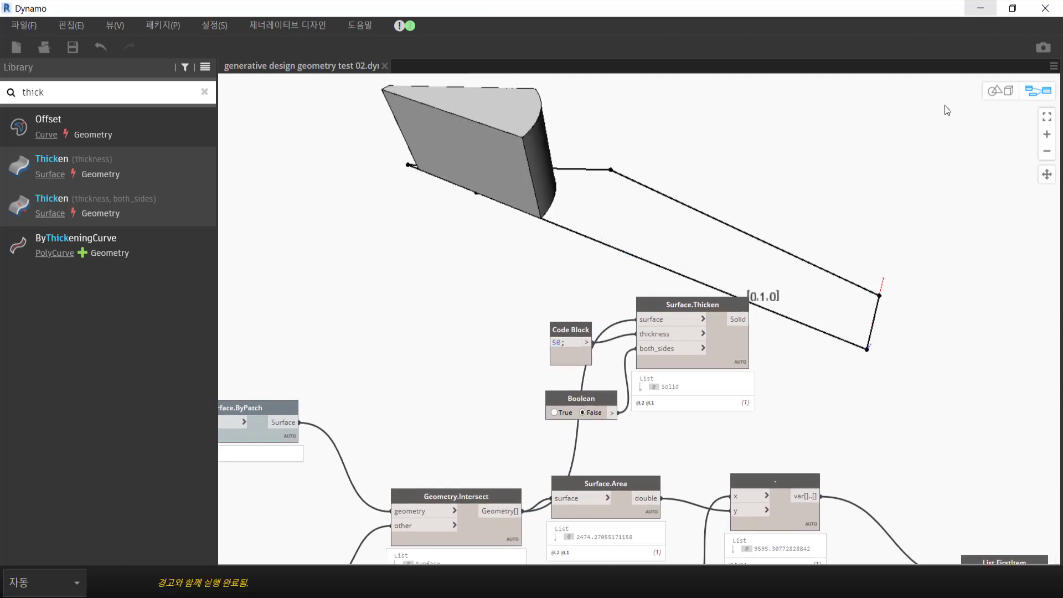
left_click(999, 90)
mouse_move(720, 209)
right_mouse_down()
mouse_move(652, 178)
mouse_move(733, 225)
right_mouse_up()
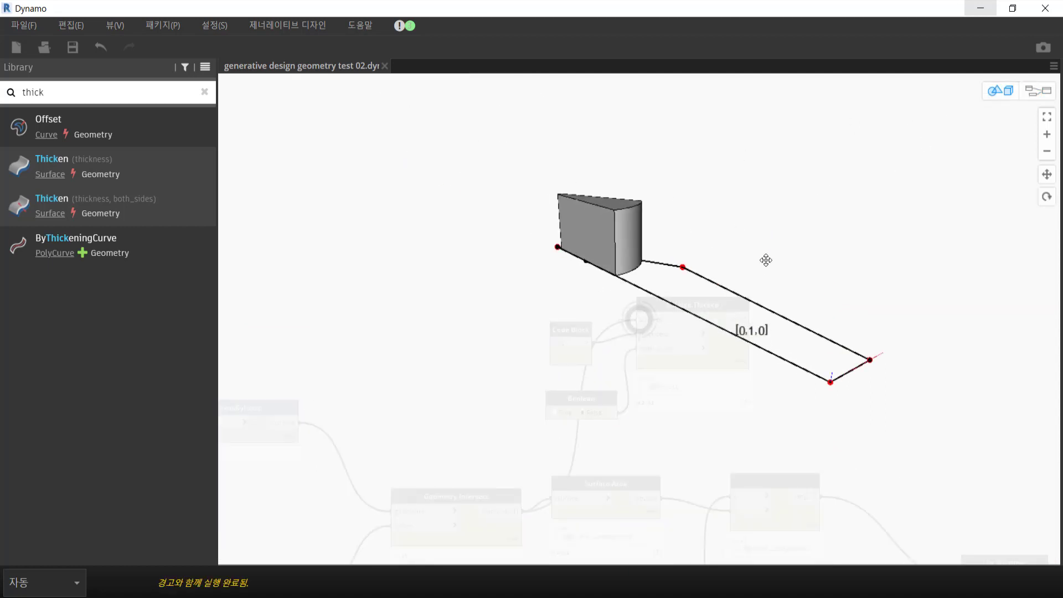
scroll(767, 259, "up", 3)
key("ctrl+b")
scroll(806, 209, "down", 2)
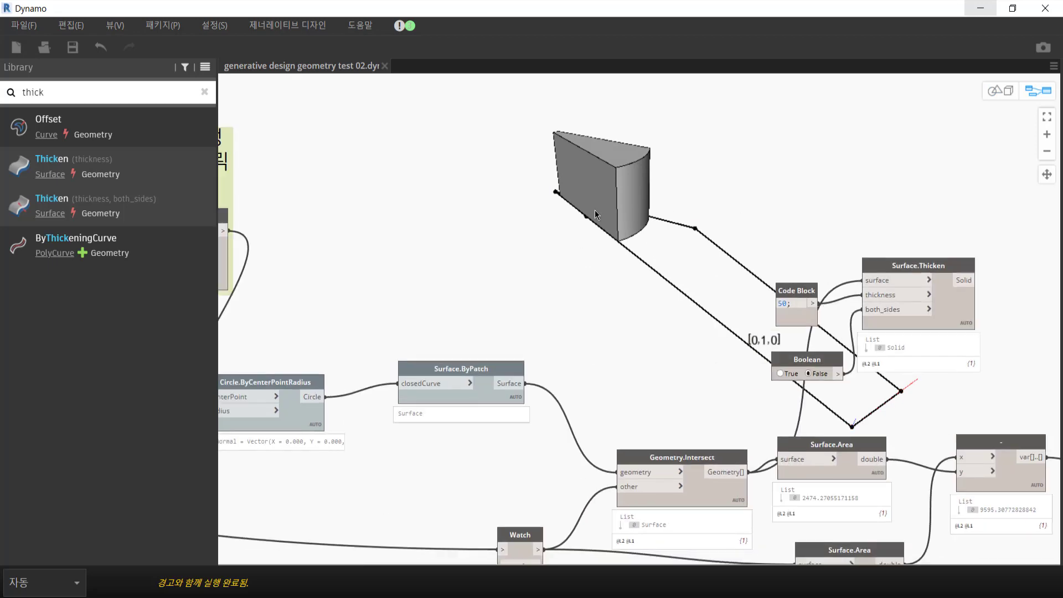
middle_click_drag(806, 210, 731, 259)
scroll(731, 259, "up", 3)
- Add a GeometryColor.ByGeometryColor node and wire the thickened solid into its geometry input
right_click(729, 259)
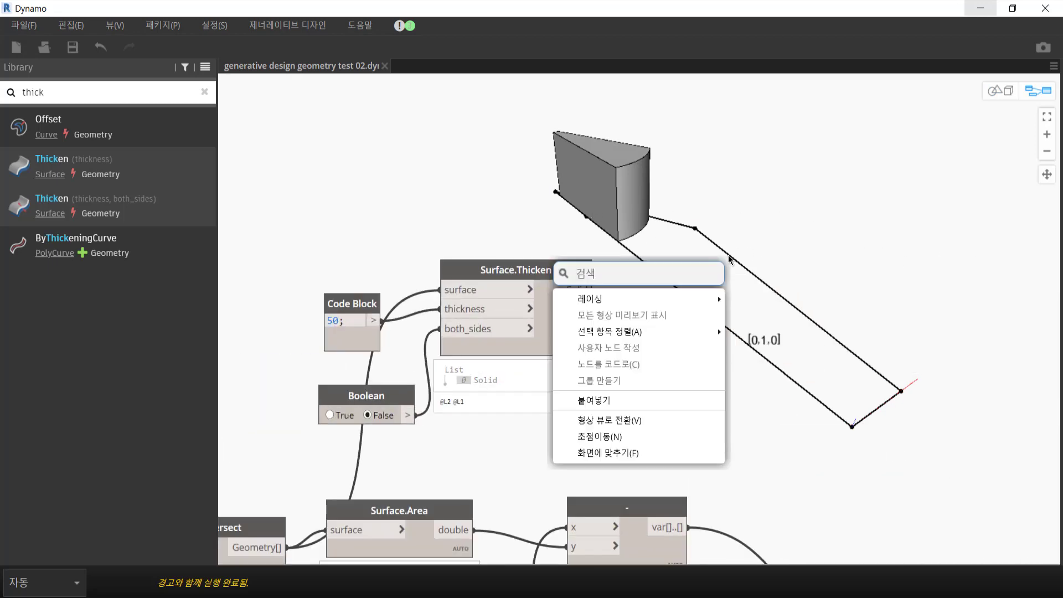
type("geome")
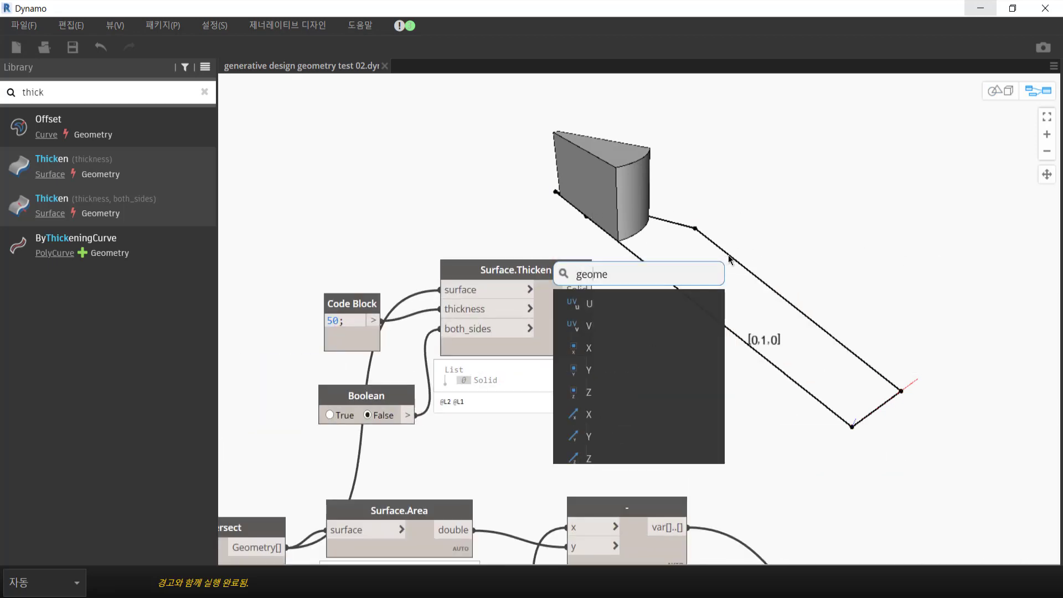
type("try")
scroll(654, 343, "down", 1)
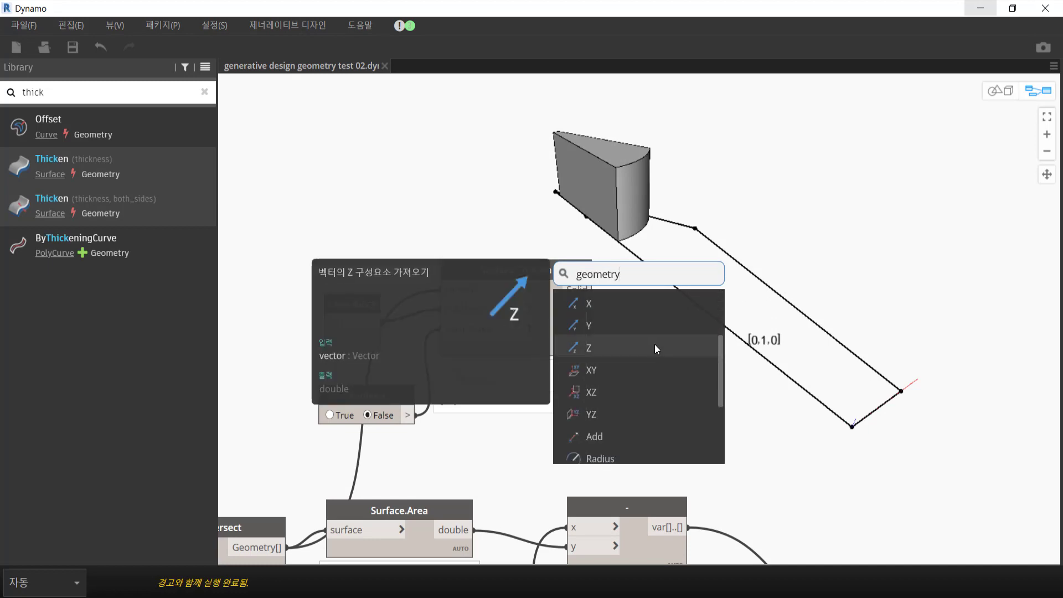
scroll(654, 344, "down", 2)
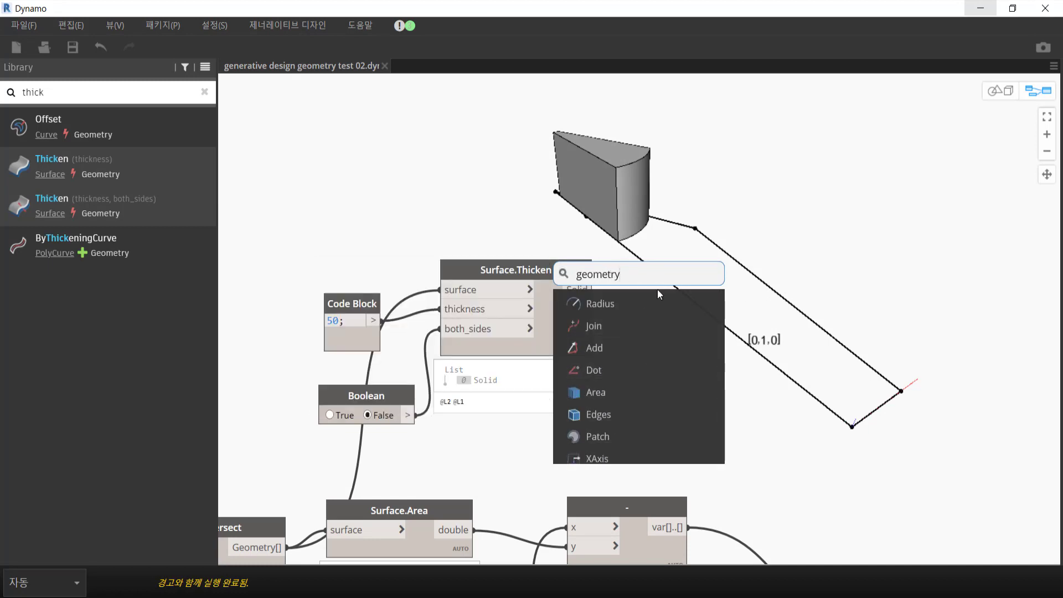
type(" col")
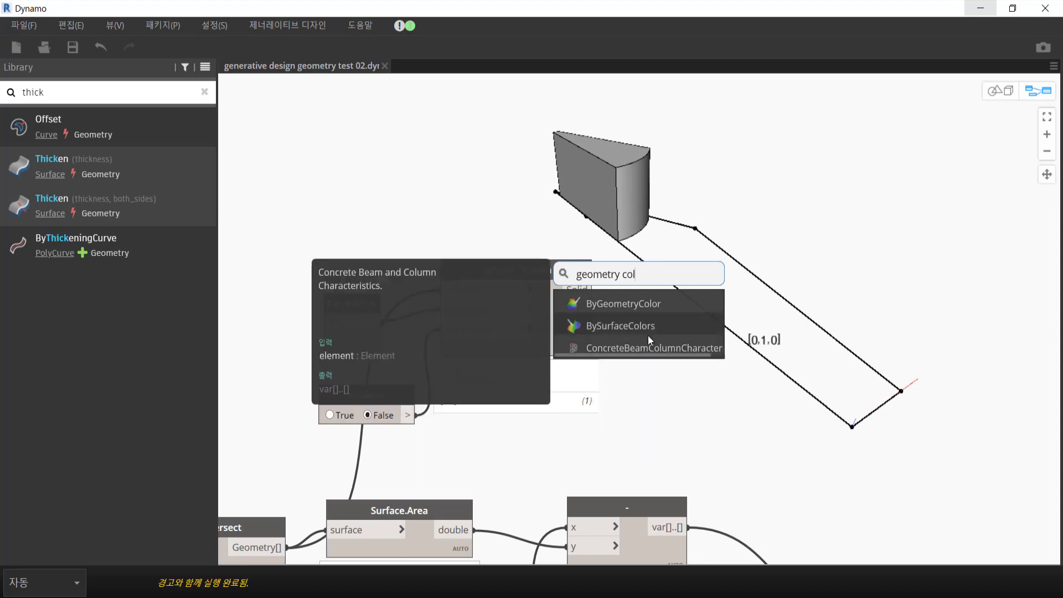
left_click(688, 308)
left_click(590, 290)
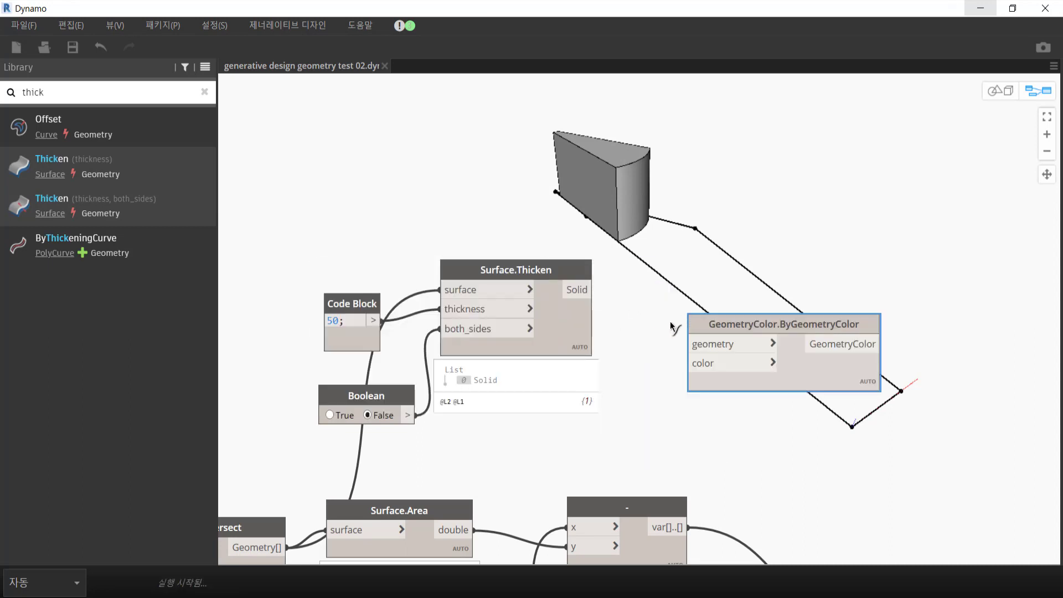
left_click(691, 344)
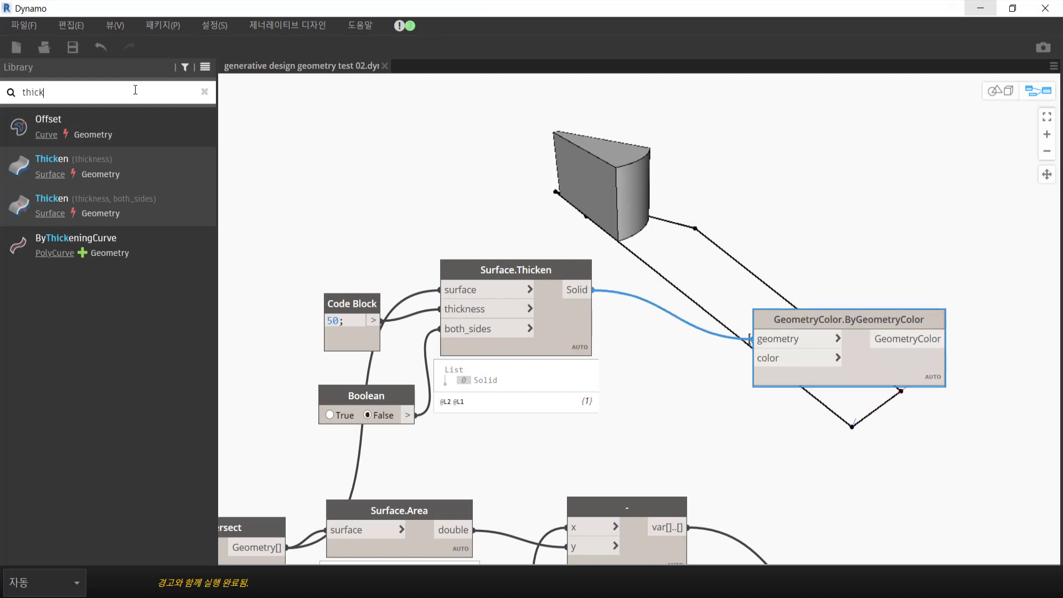
double_click(34, 93)
type("color")
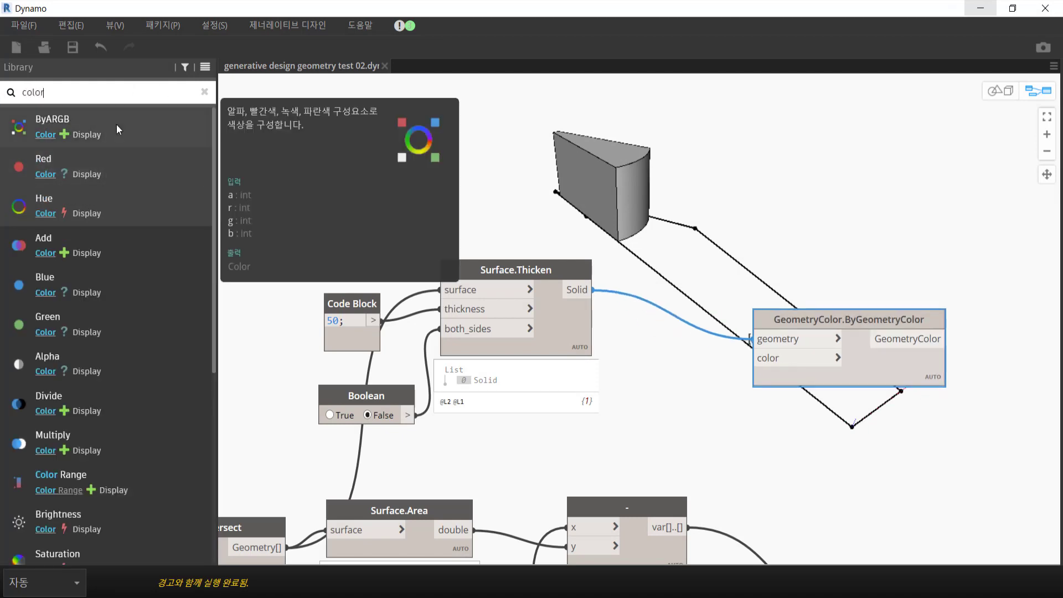
- Add Color.ByARGB, Color.Red, Color.Green, Color.Blue and Color.Alpha nodes and arrange them
left_click(116, 124)
left_click(134, 171)
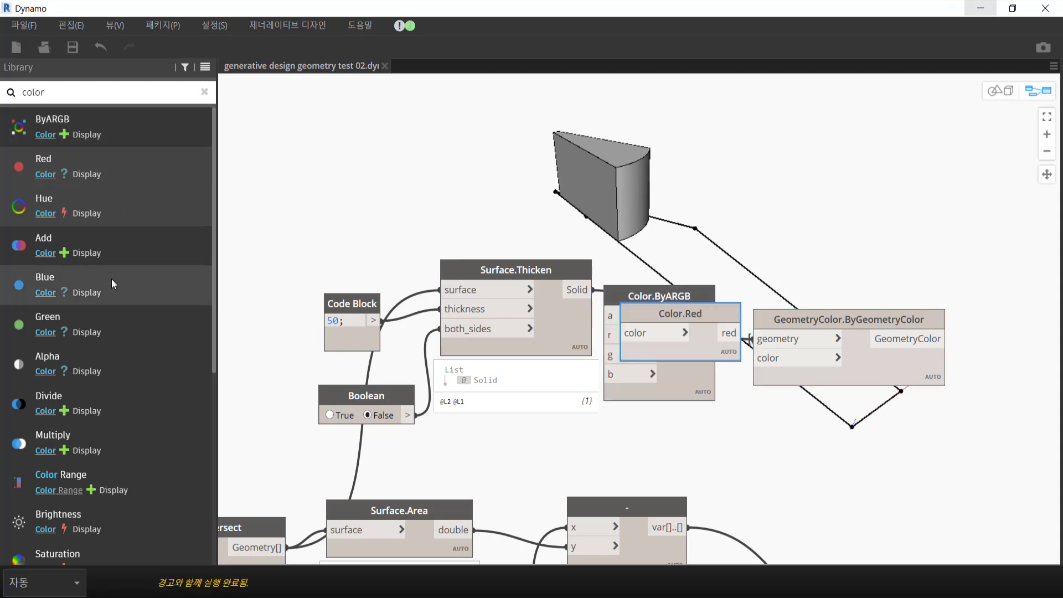
left_click(111, 320)
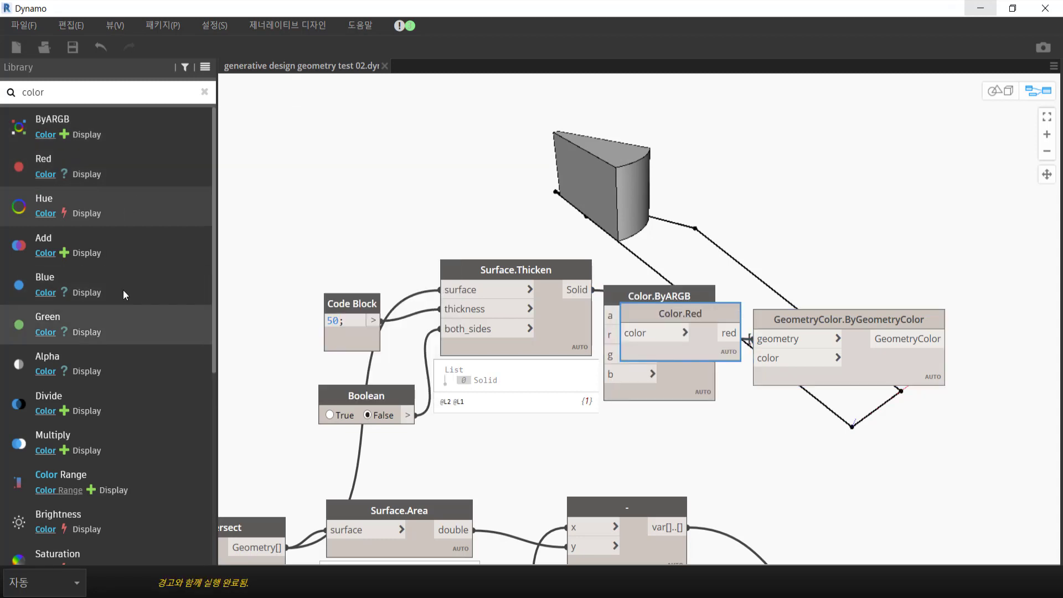
left_click(104, 363)
left_click_drag(885, 321, 1000, 205)
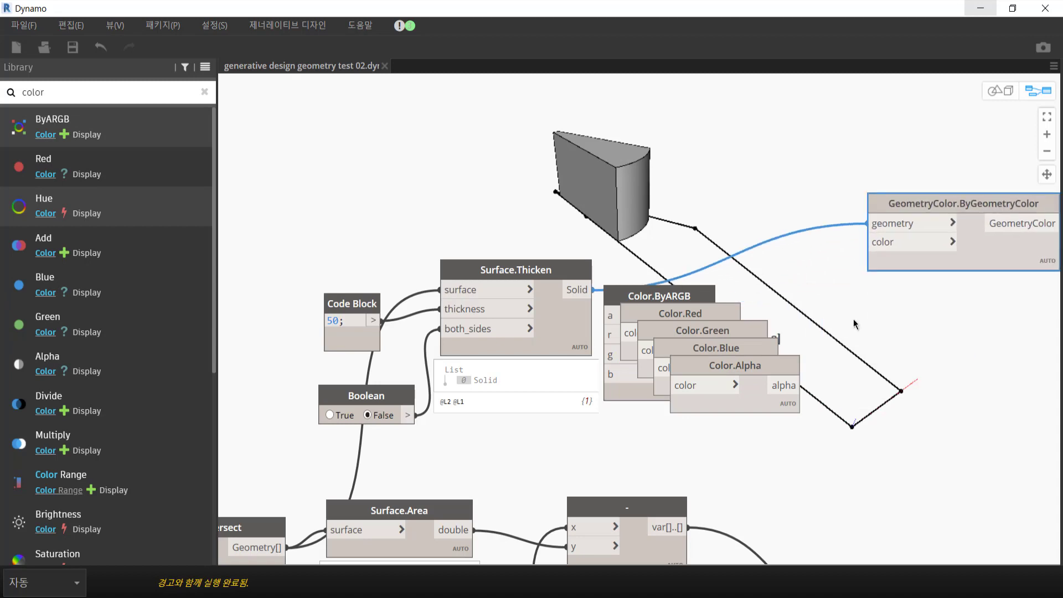
left_click_drag(700, 291, 979, 299)
scroll(980, 309, "up", 2)
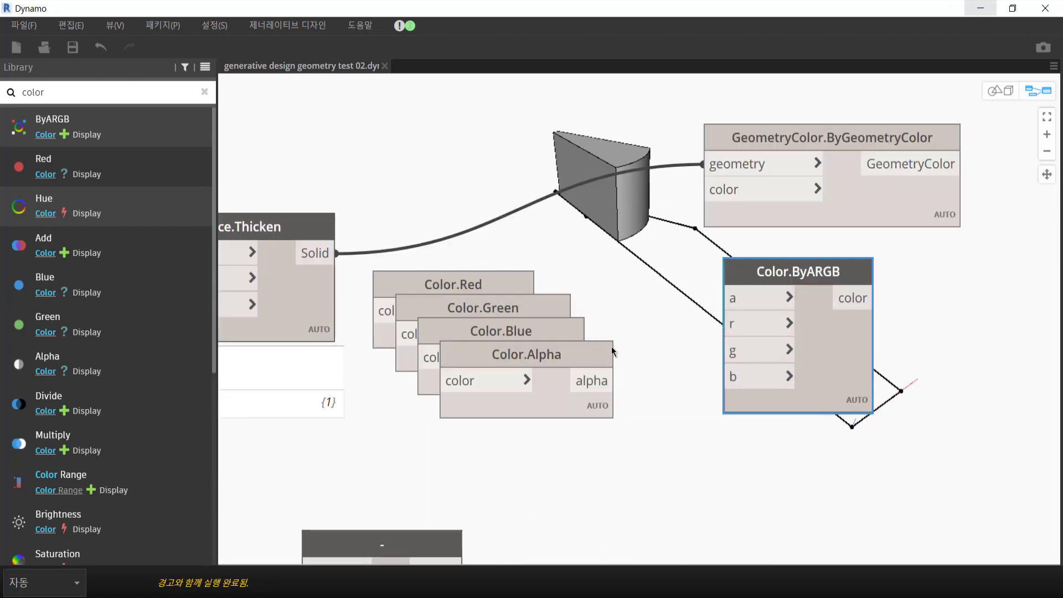
left_click_drag(611, 348, 623, 244)
- Wire the alpha, green, blue and red component outputs into Color.ByARGB's a, g, b, r inputs
left_click_drag(651, 290, 723, 298)
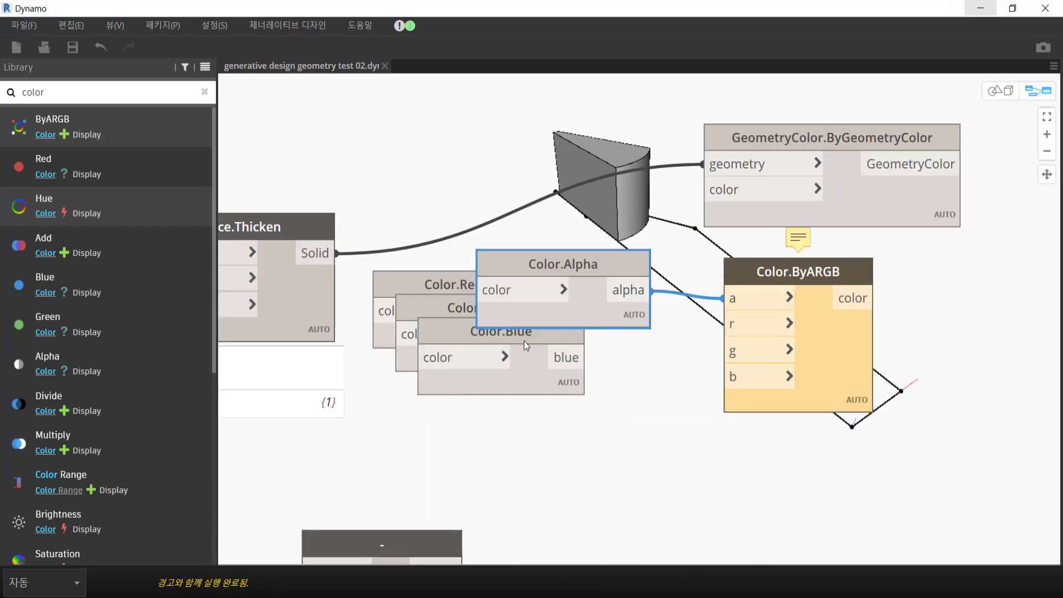
mouse_move(548, 343)
left_mouse_down()
mouse_move(570, 388)
mouse_move(722, 350)
left_mouse_up()
left_click(508, 346)
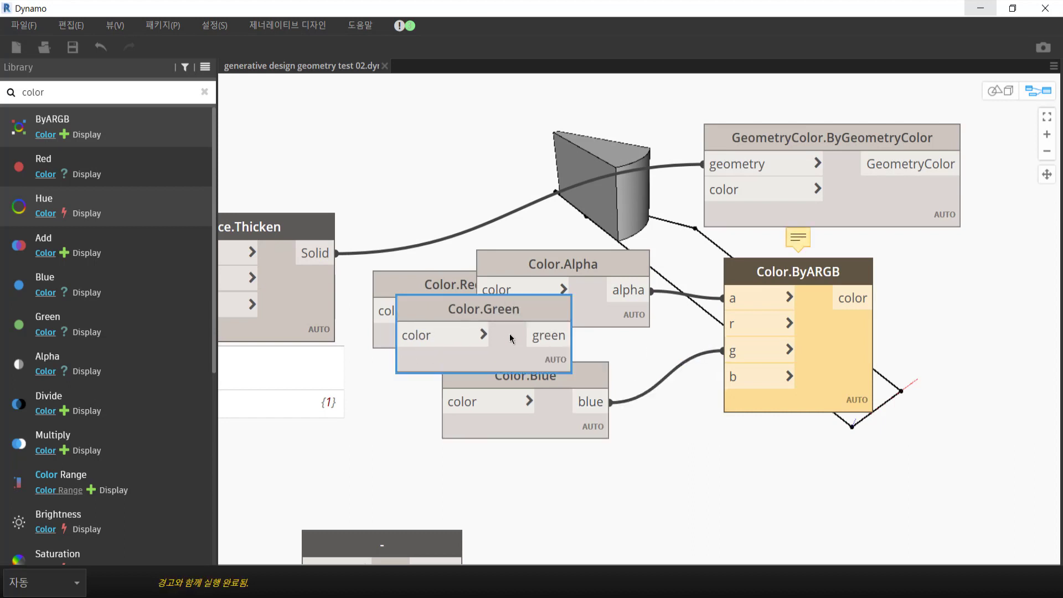
mouse_move(537, 316)
left_mouse_down()
mouse_move(559, 457)
mouse_move(723, 350)
left_mouse_up()
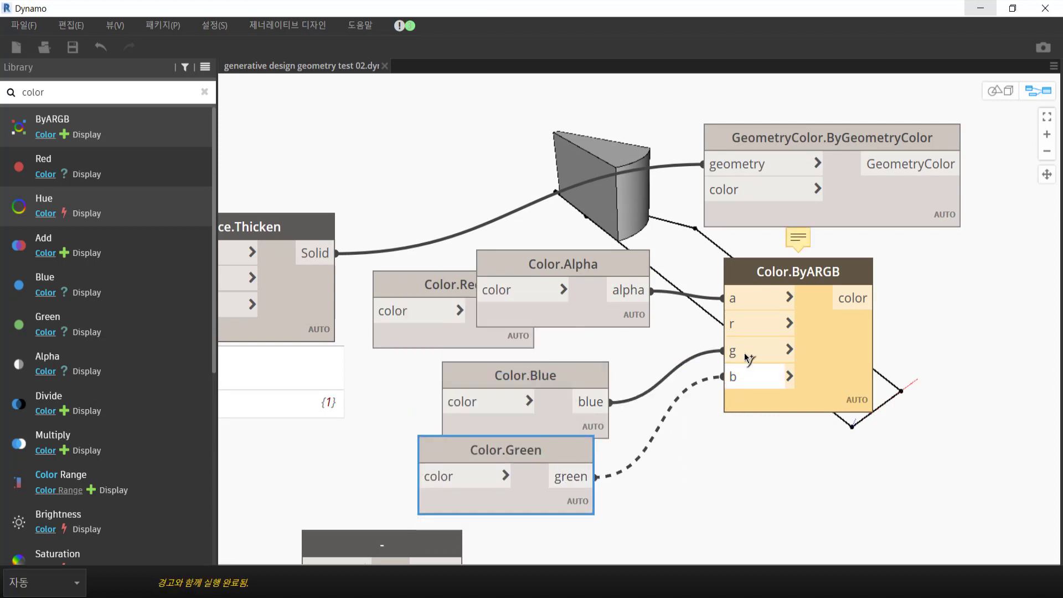
left_click_drag(604, 403, 722, 376)
left_click_drag(553, 376, 657, 469)
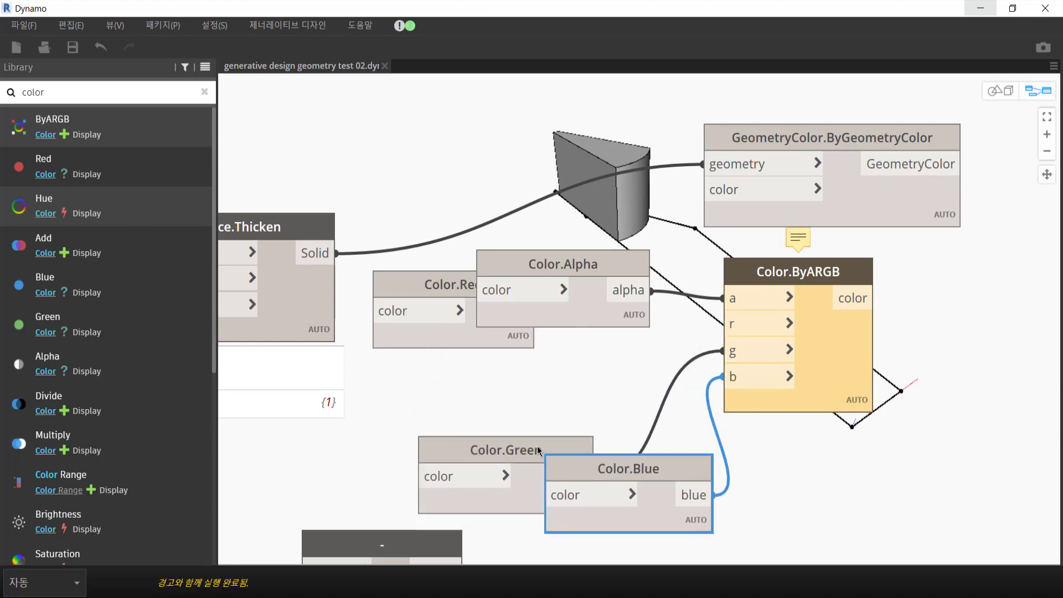
left_click_drag(506, 449, 540, 403)
left_click_drag(456, 300, 468, 359)
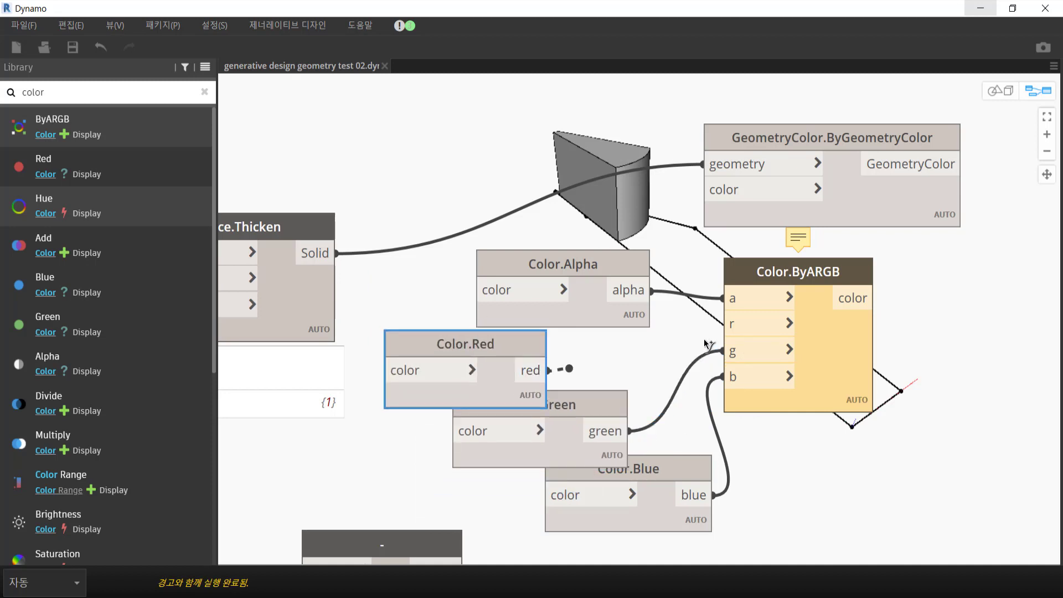
left_click_drag(547, 370, 722, 324)
left_click_drag(499, 357, 578, 345)
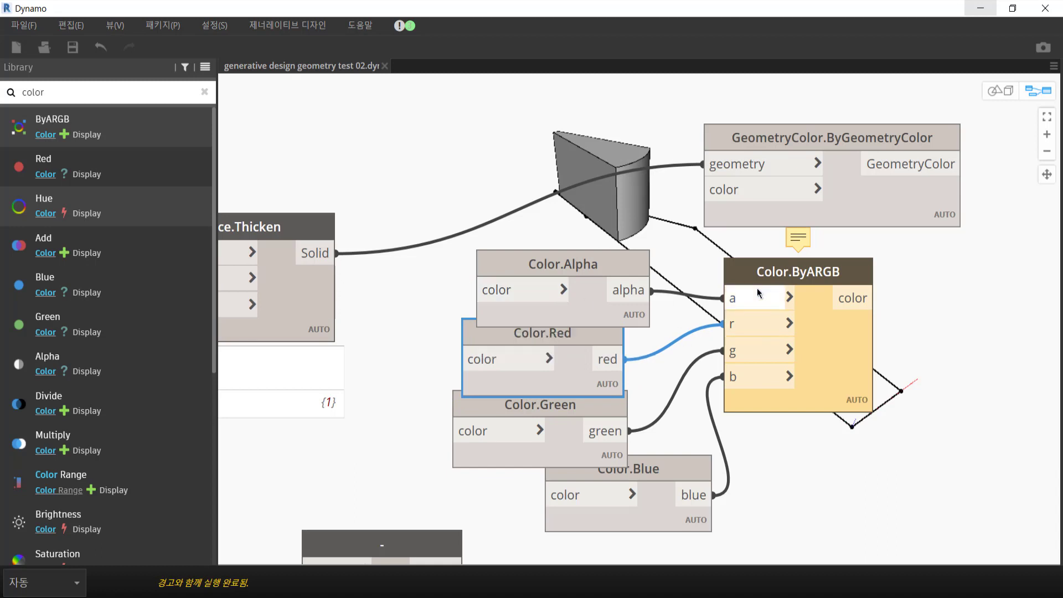
mouse_move(797, 349)
left_click_drag(835, 374, 880, 371)
- Remove all four component wires from the Color.ByARGB inputs
left_click(775, 295)
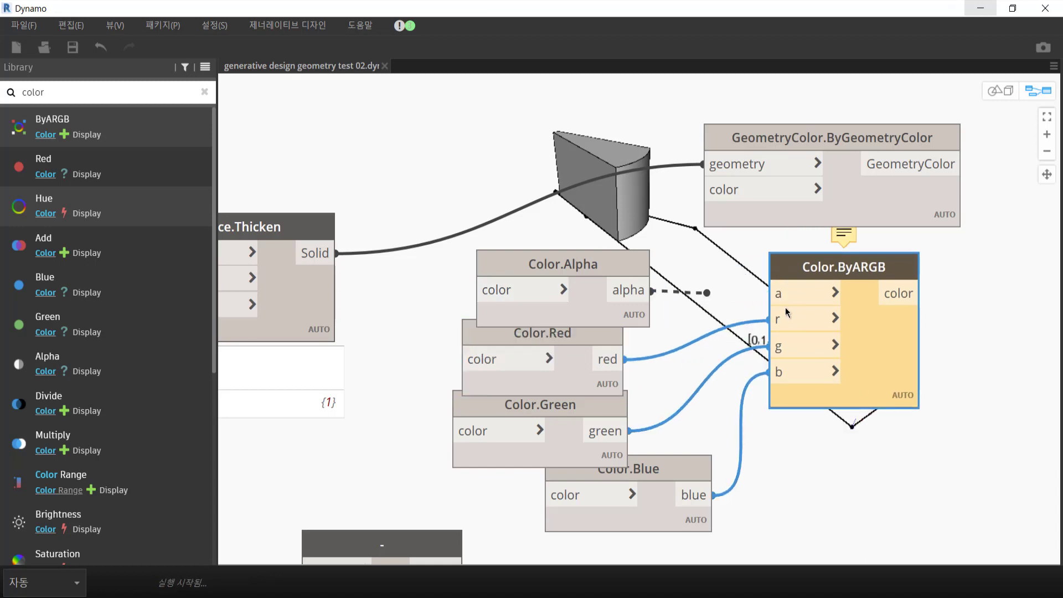
left_click(778, 319)
left_click(777, 346)
left_click(789, 370)
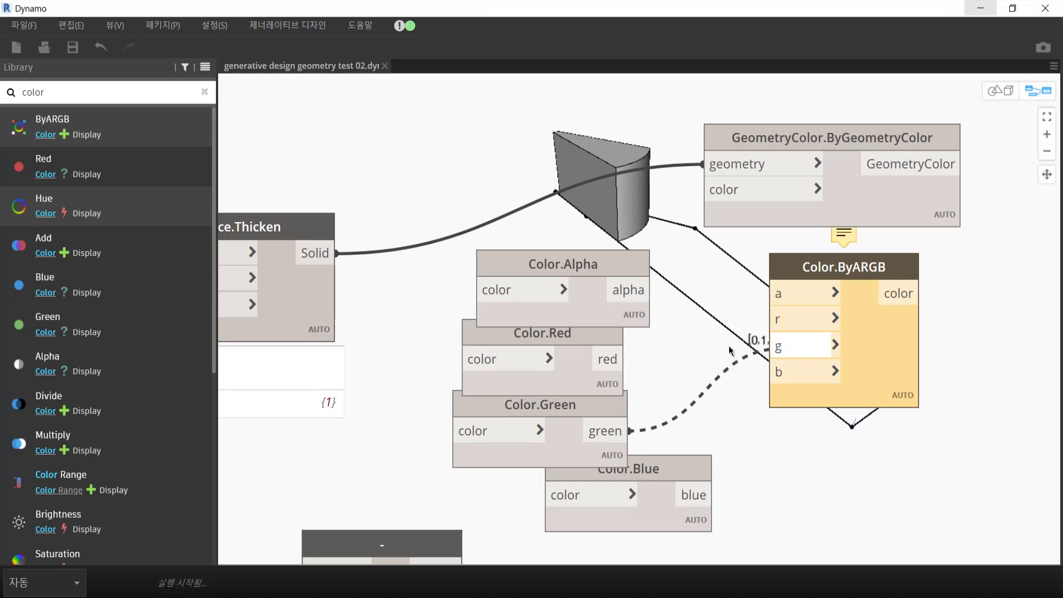
left_click(693, 343)
- Create a Code Block holding the values 200, 255, 100 and 0
double_click(684, 322)
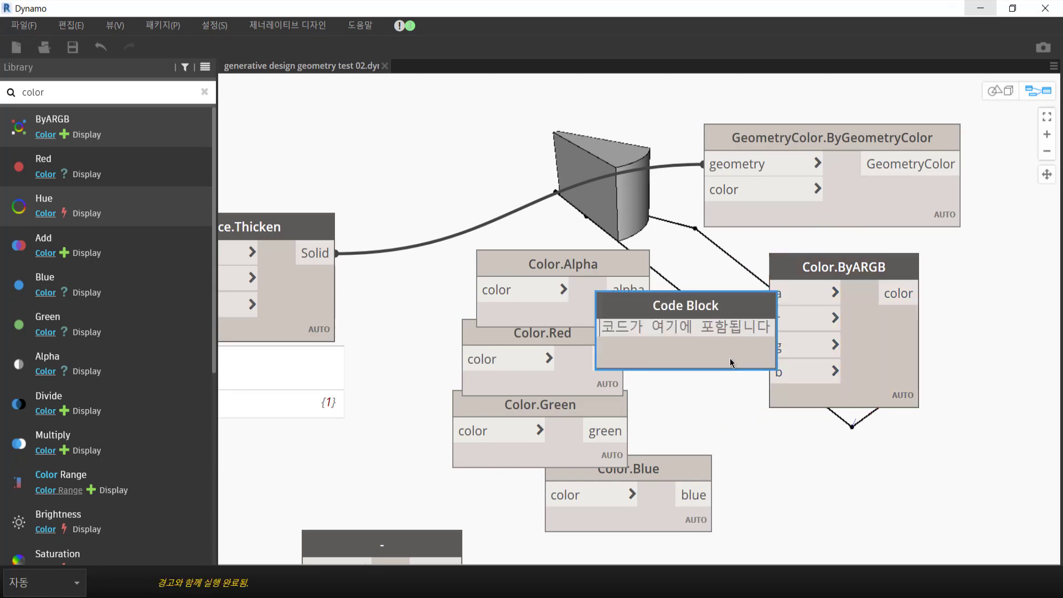
type("200;")
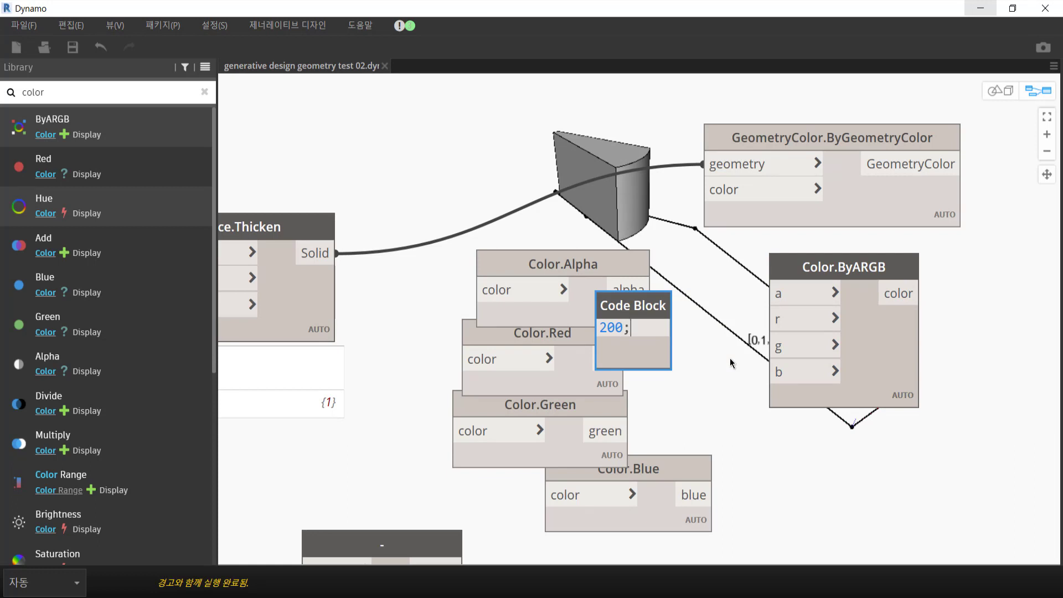
key("Return")
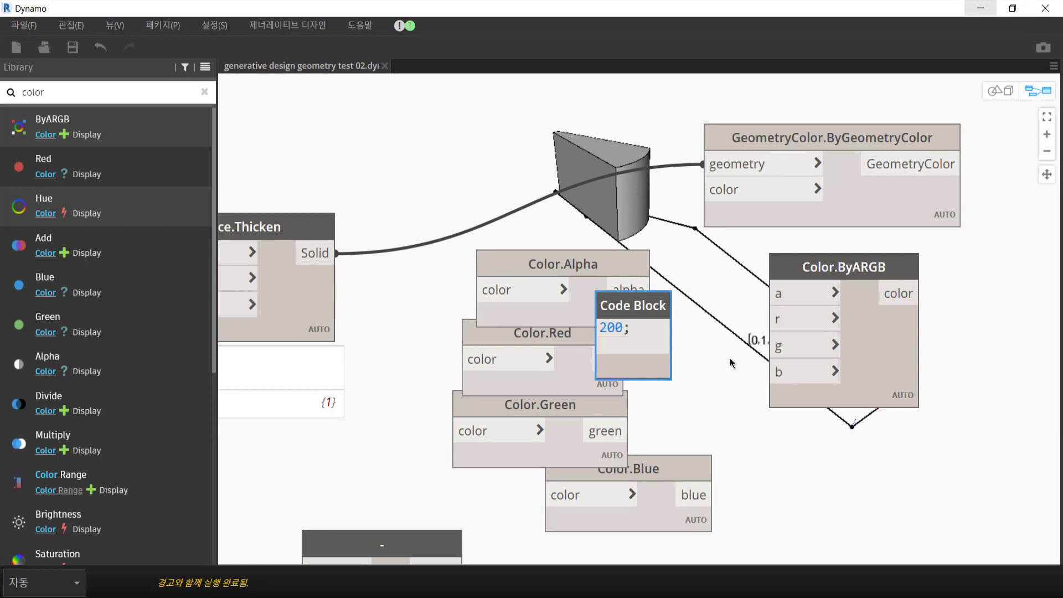
key("Return")
type("2")
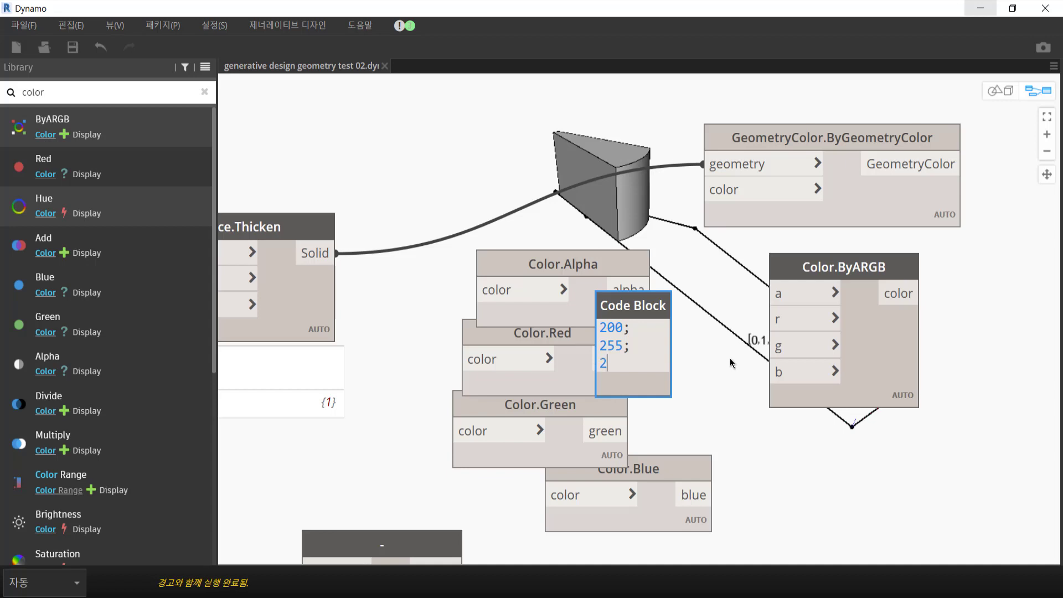
key("BackSpace")
type("100;")
key("Return")
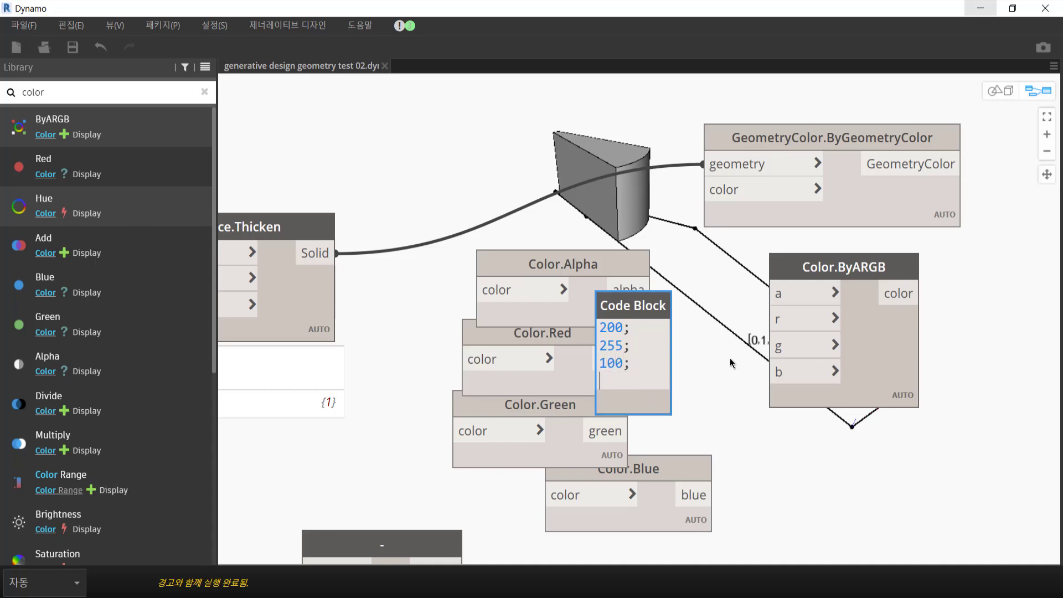
left_click(732, 363)
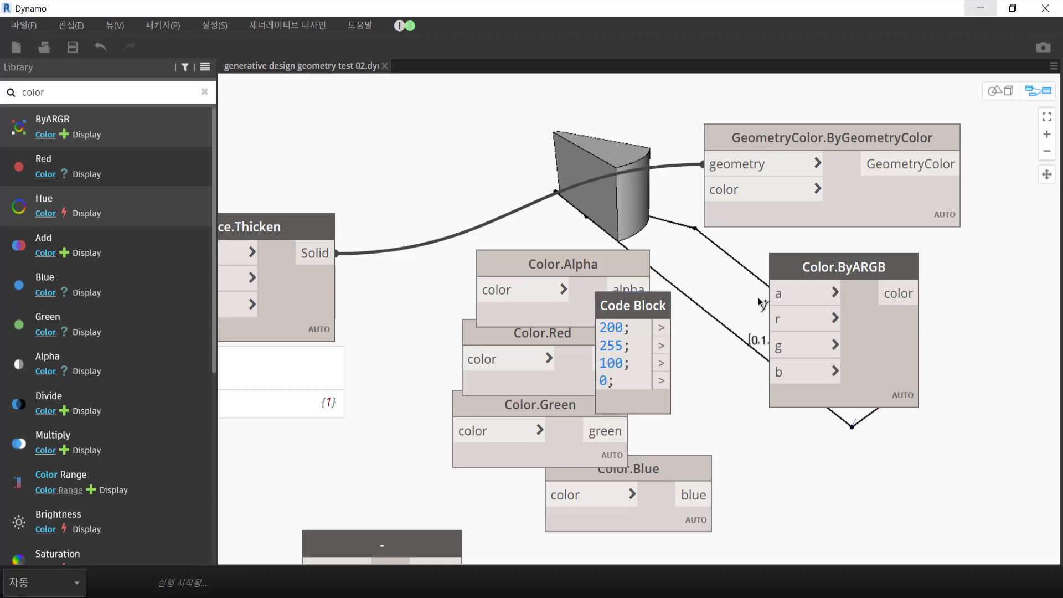
- Wire the Code Block's 200, 255, 100, 0 into Color.ByARGB's a, r, g, b inputs
left_click(770, 293)
left_click(769, 319)
left_click(672, 363)
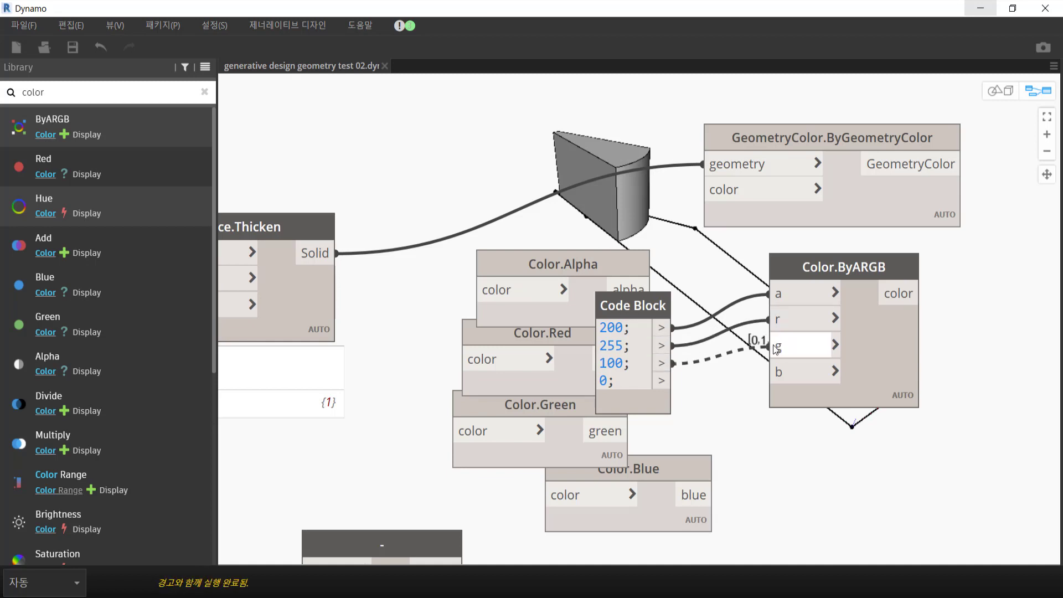
left_click(769, 347)
left_click(672, 381)
left_click(769, 372)
- Delete the old Color.Red, Green and Blue nodes and feed ByARGB's colour into GeometryColor
left_click_drag(562, 542, 524, 263)
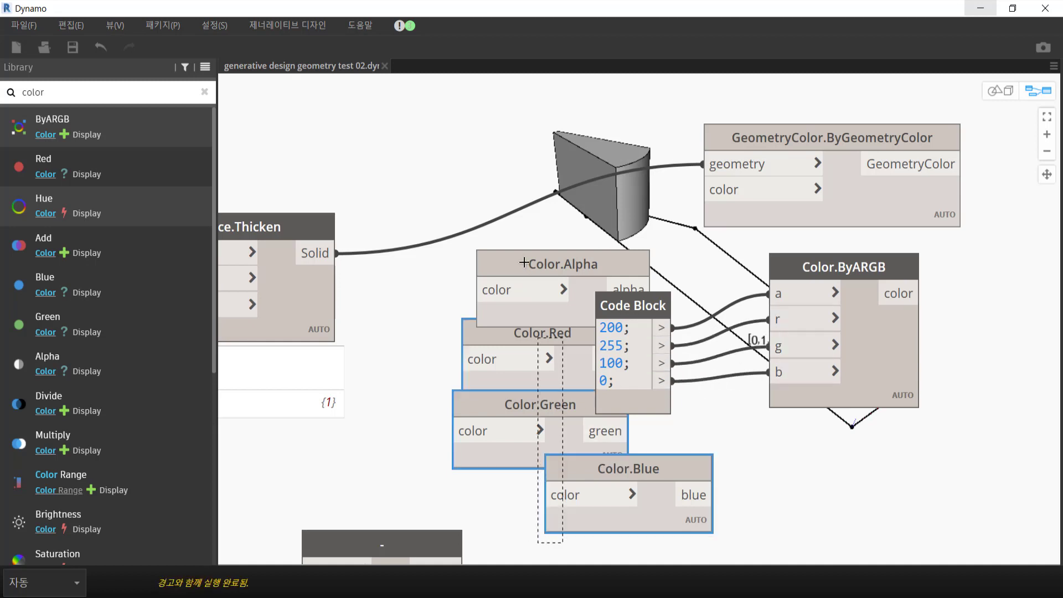
key("Delete")
left_click(921, 293)
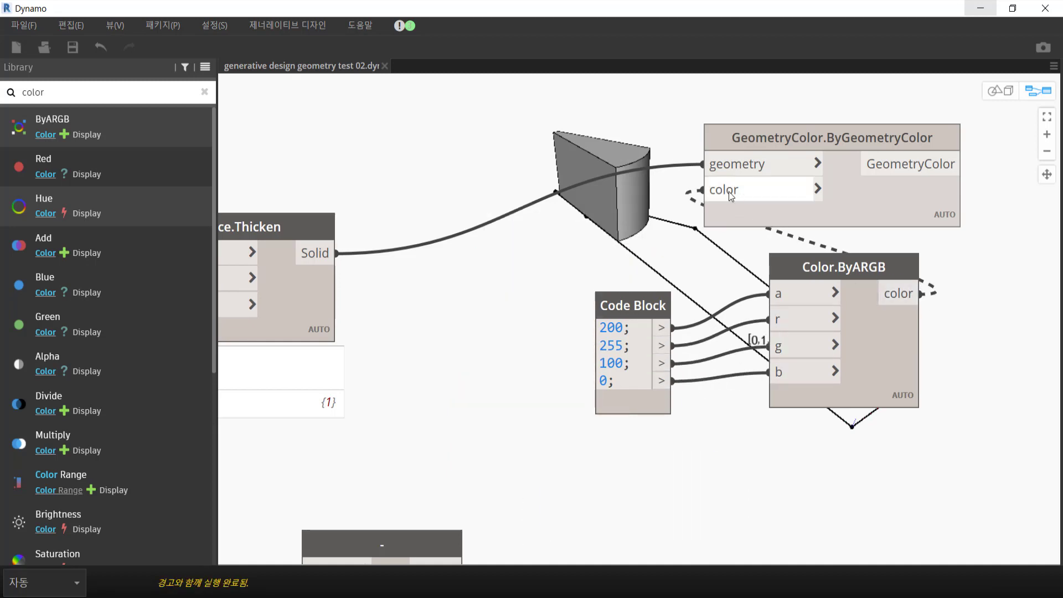
left_click(731, 195)
- Turn off Surface.Thicken's preview and tidy the colour nodes to show the orange solid
right_click(310, 321)
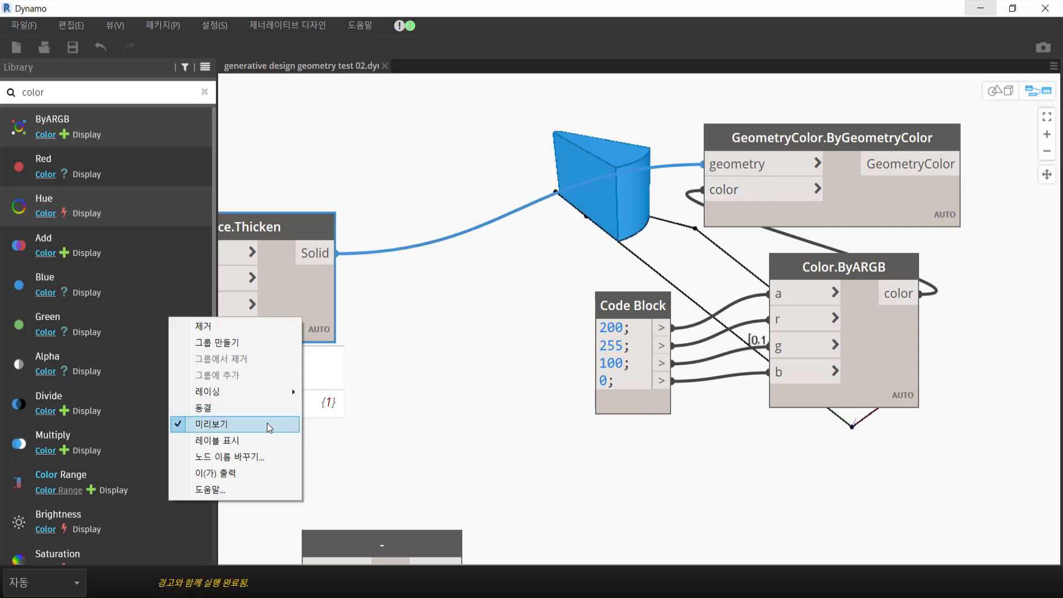
left_click(267, 423)
middle_click_drag(579, 241, 449, 237)
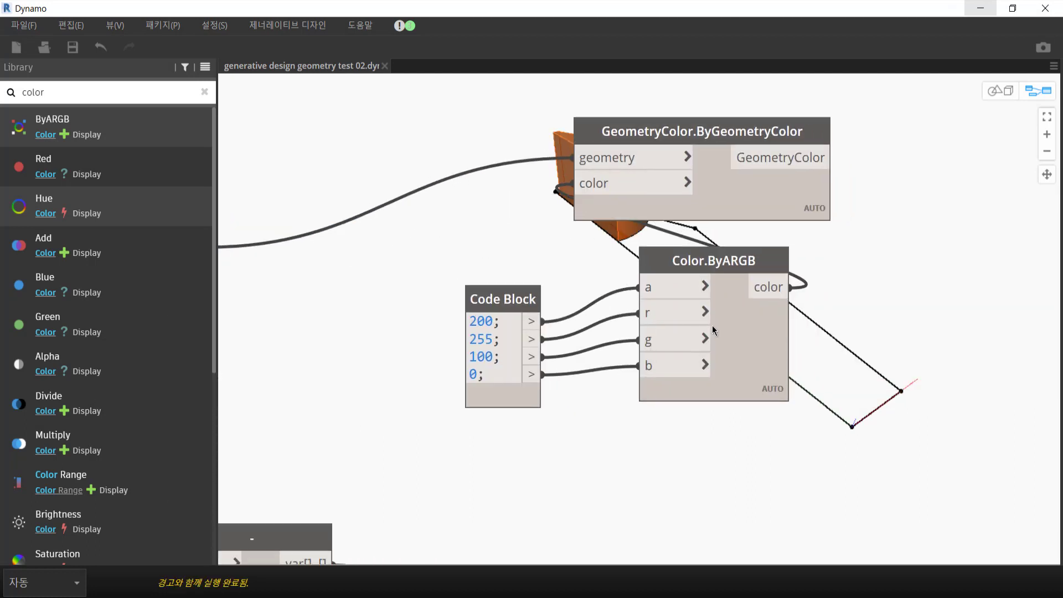
left_click_drag(711, 325, 633, 343)
mouse_move(735, 198)
left_mouse_down()
mouse_move(962, 225)
mouse_move(924, 267)
mouse_move(925, 282)
left_mouse_up()
middle_click_drag(822, 298, 635, 297)
scroll(709, 291, "down", 2)
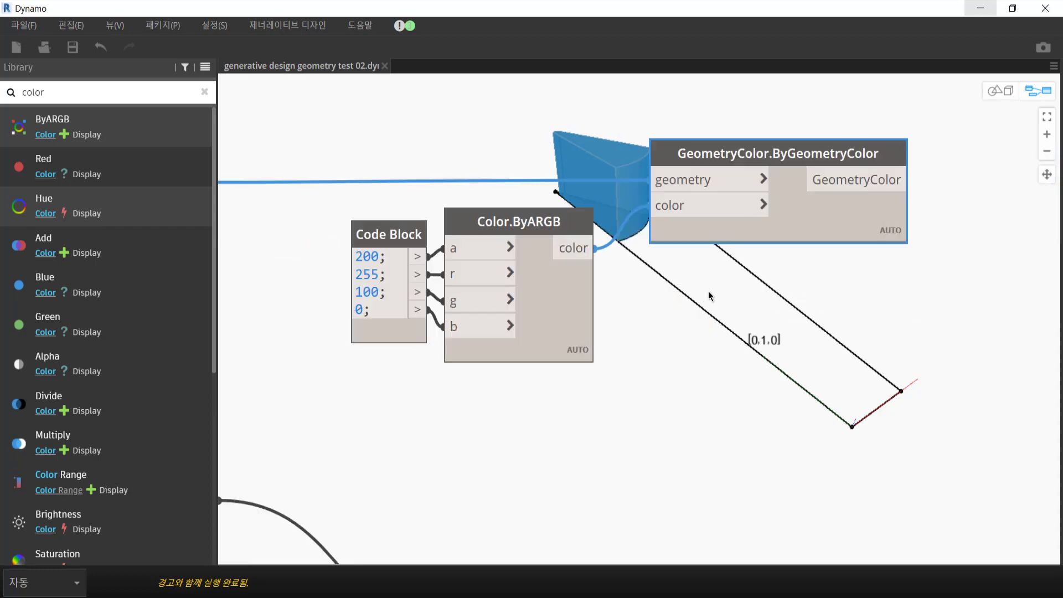
scroll(703, 270, "down", 2)
scroll(702, 270, "down", 2)
left_click(624, 184)
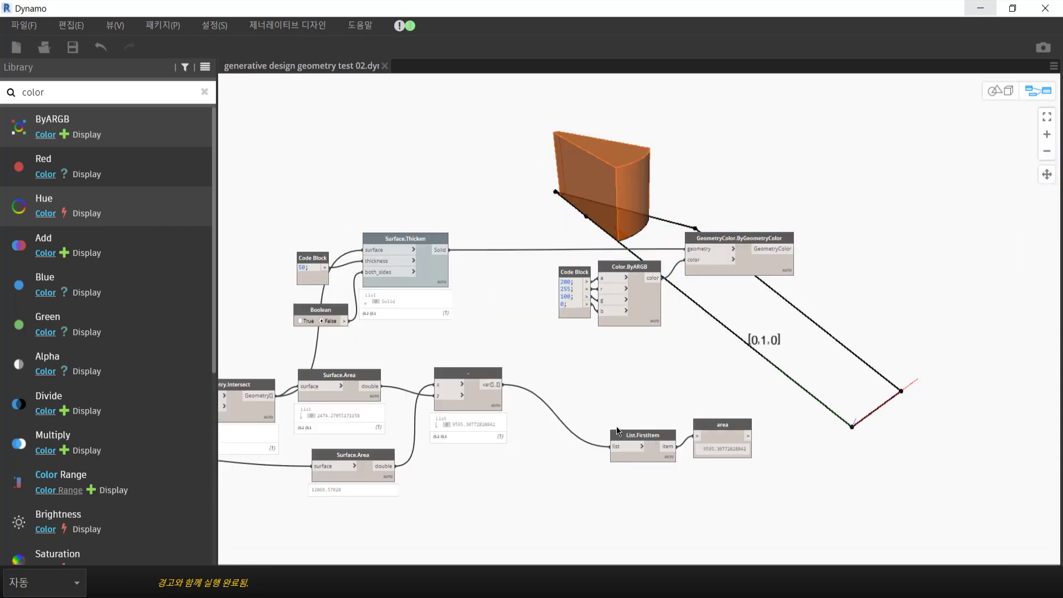
scroll(667, 353, "up", 1)
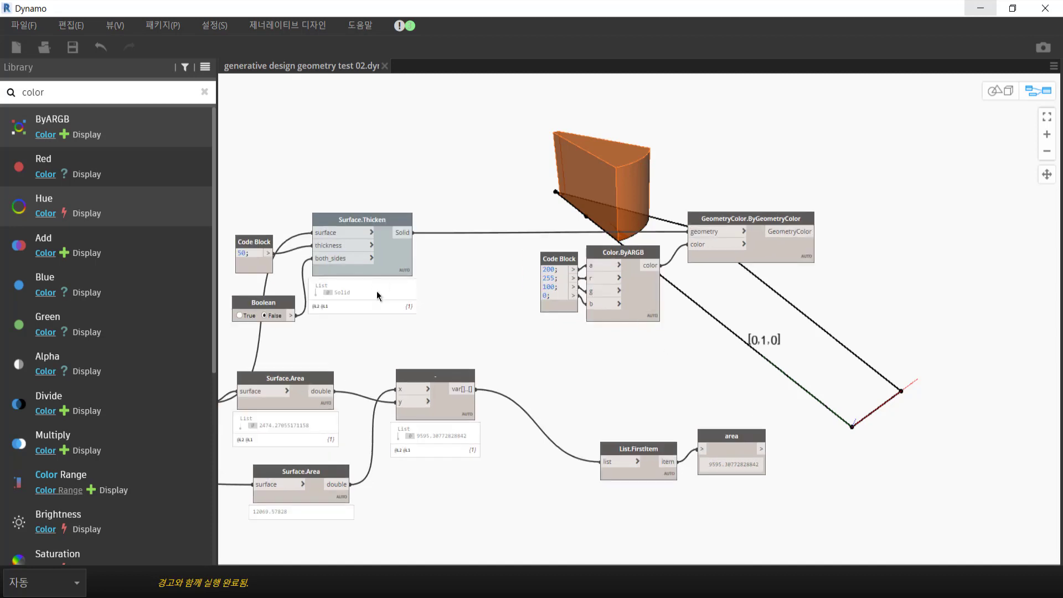
middle_click_drag(457, 288, 531, 281)
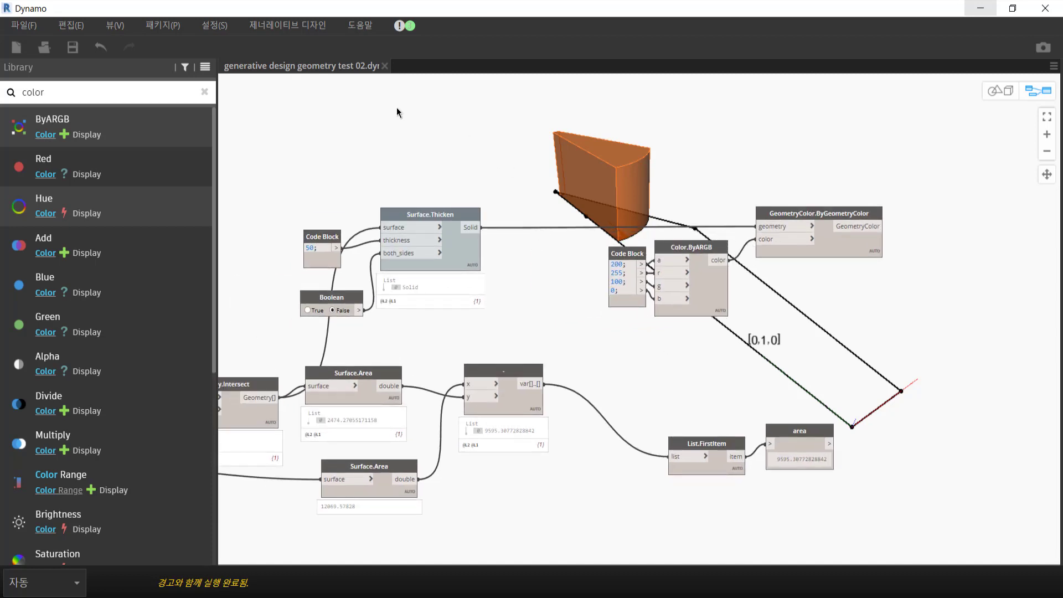
- Export the graph for Generative Design and open the outcome explorer
left_click(307, 25)
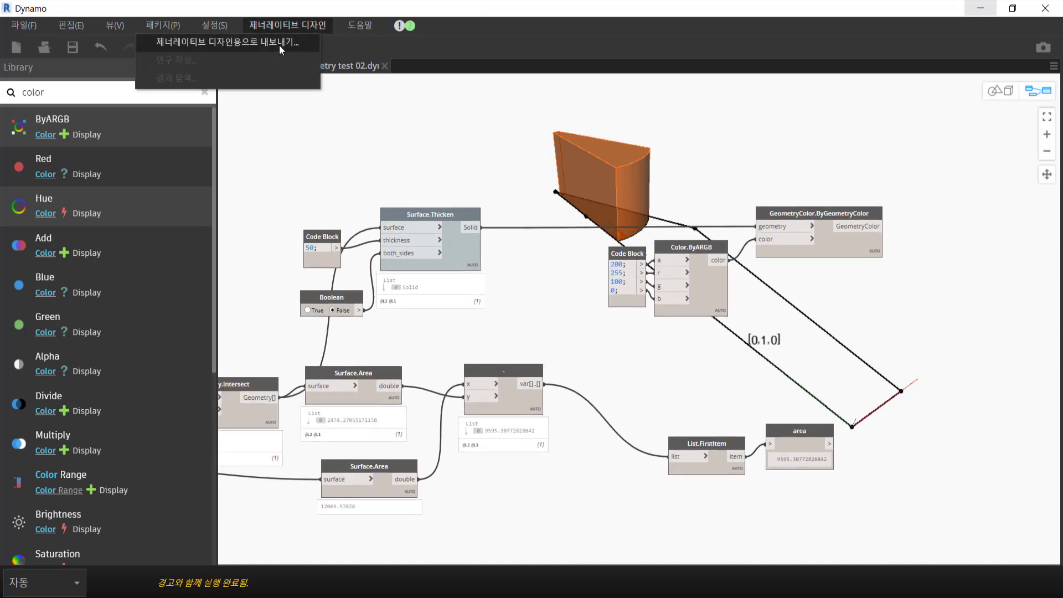
left_click(279, 43)
scroll(417, 515, "down", 2)
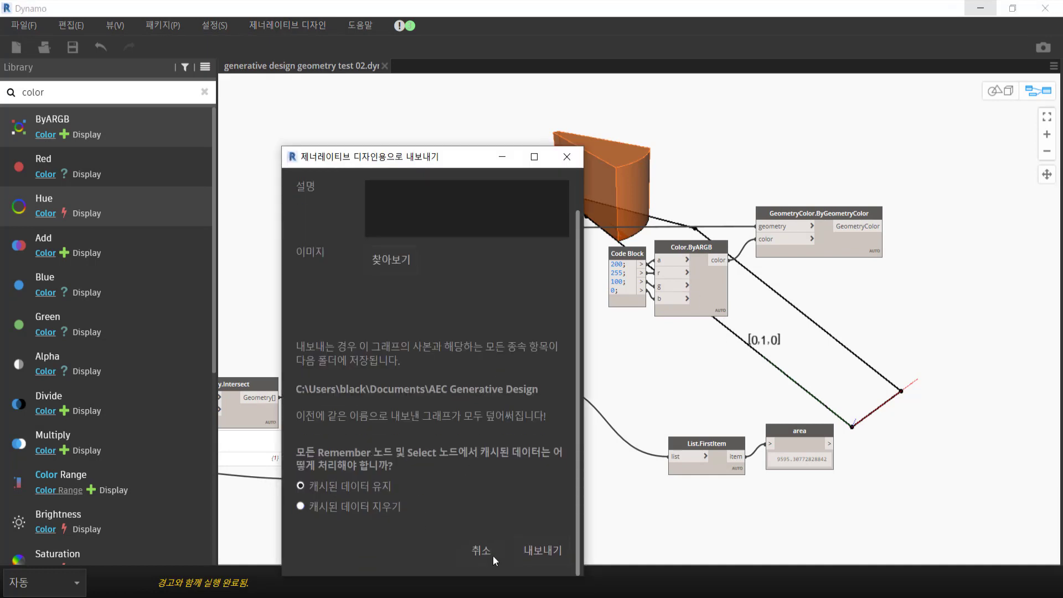
left_click(557, 551)
left_click(566, 156)
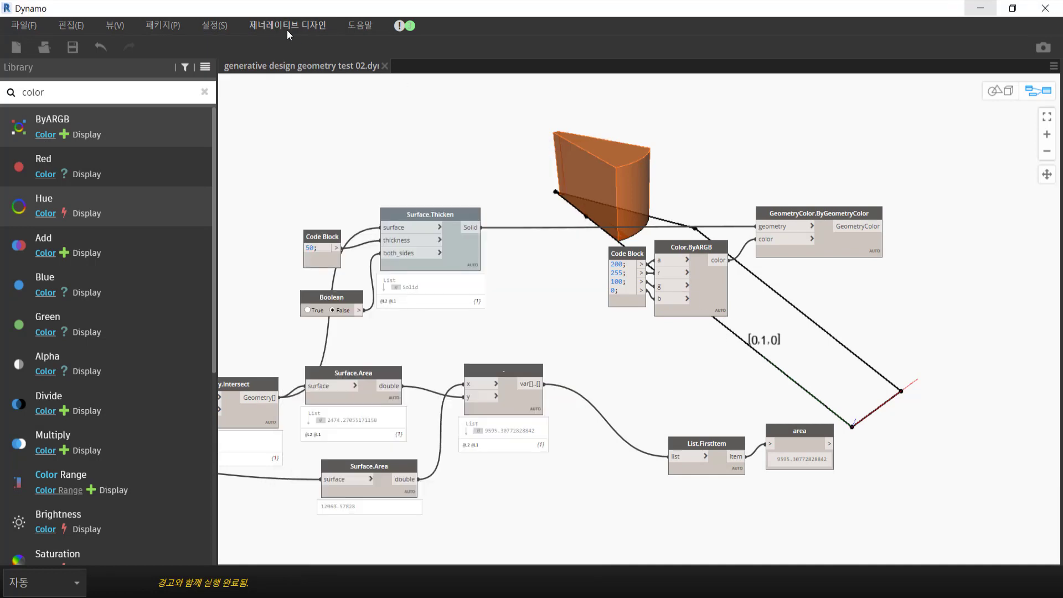
left_click(286, 27)
left_click(474, 191)
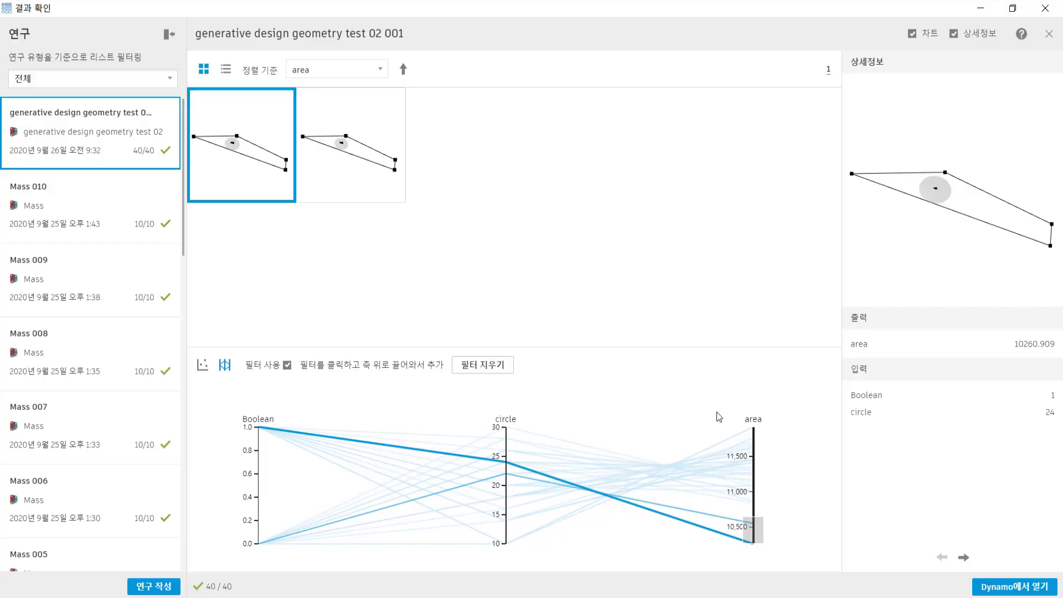
- Create and generate a new study from generative design geometry test 02 with 100 solutions
left_click(434, 160)
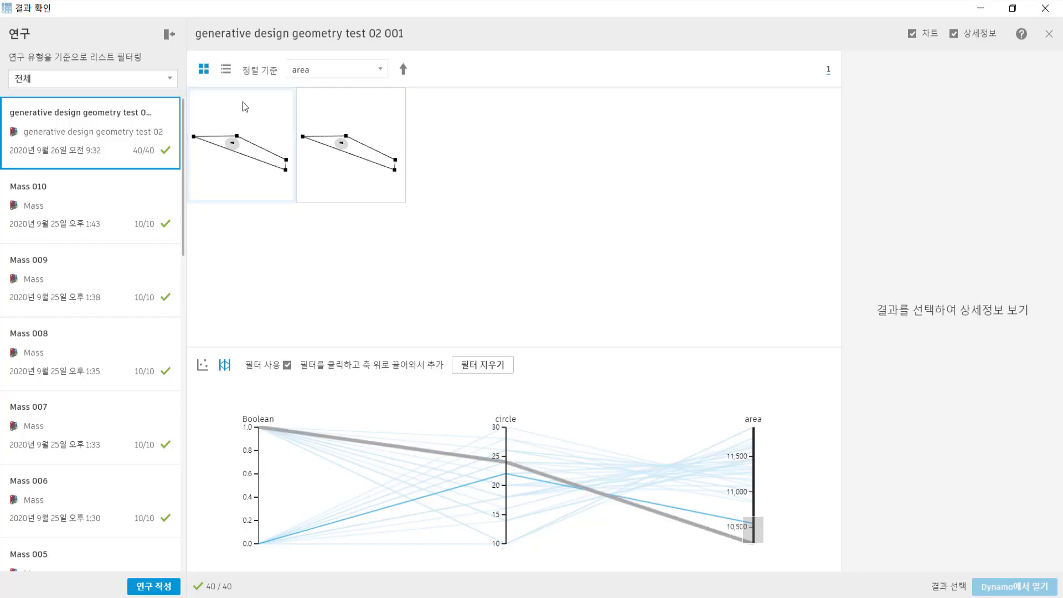
left_click(166, 589)
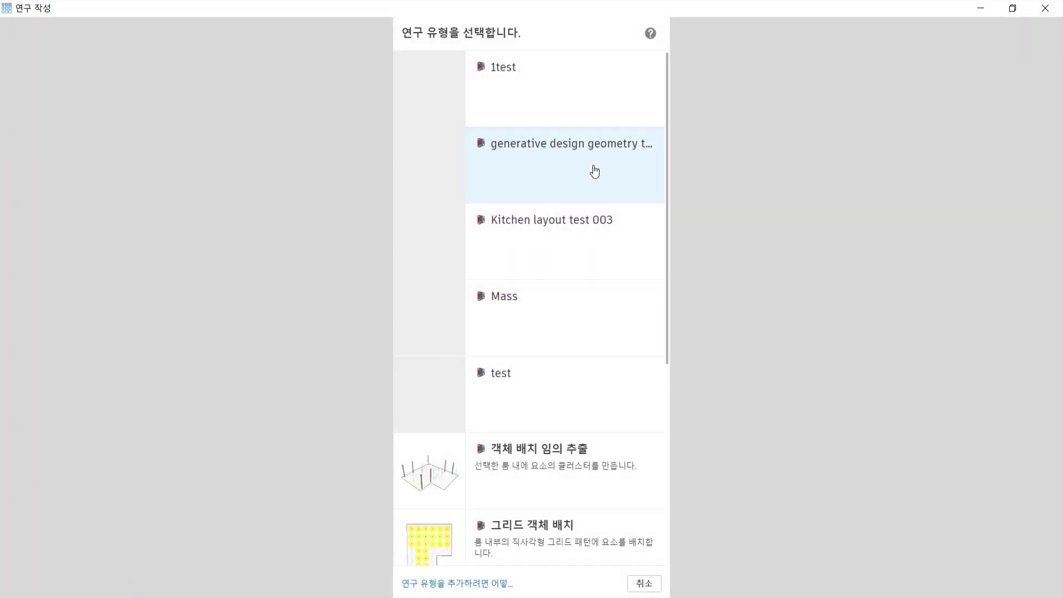
left_click(592, 174)
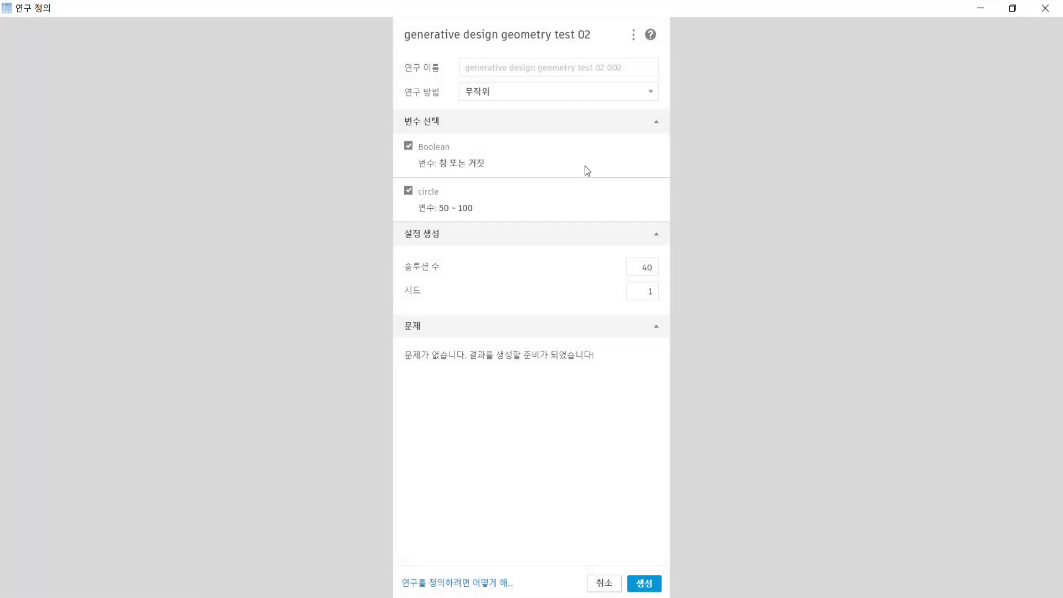
double_click(642, 268)
type("1")
type("00")
left_click(644, 583)
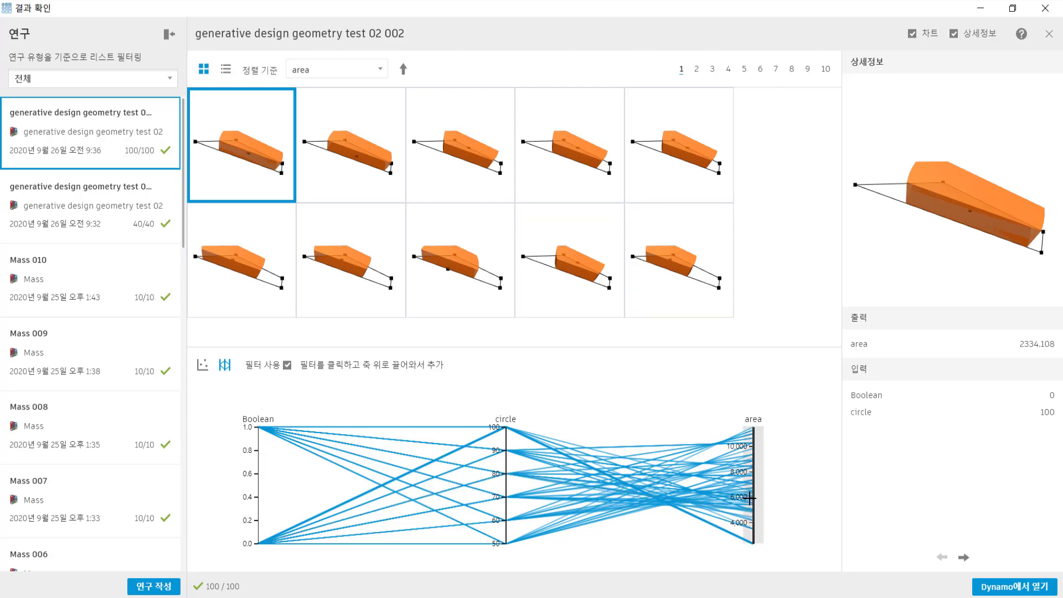
- Filter outcomes to a low area band and rotate the 4825.347-area result's 3D model
left_click_drag(754, 502, 756, 521)
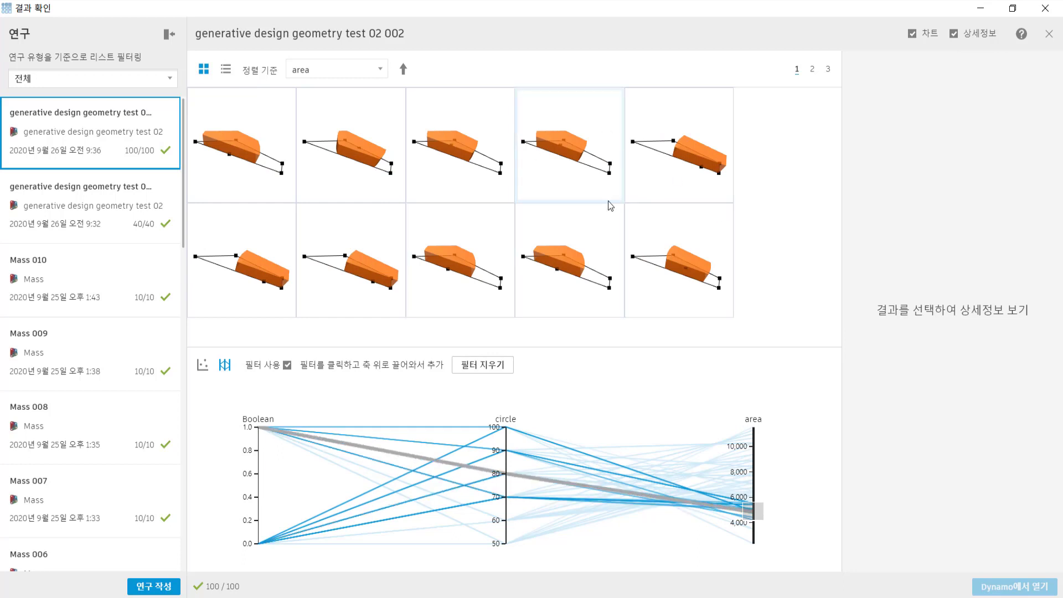
left_click(547, 174)
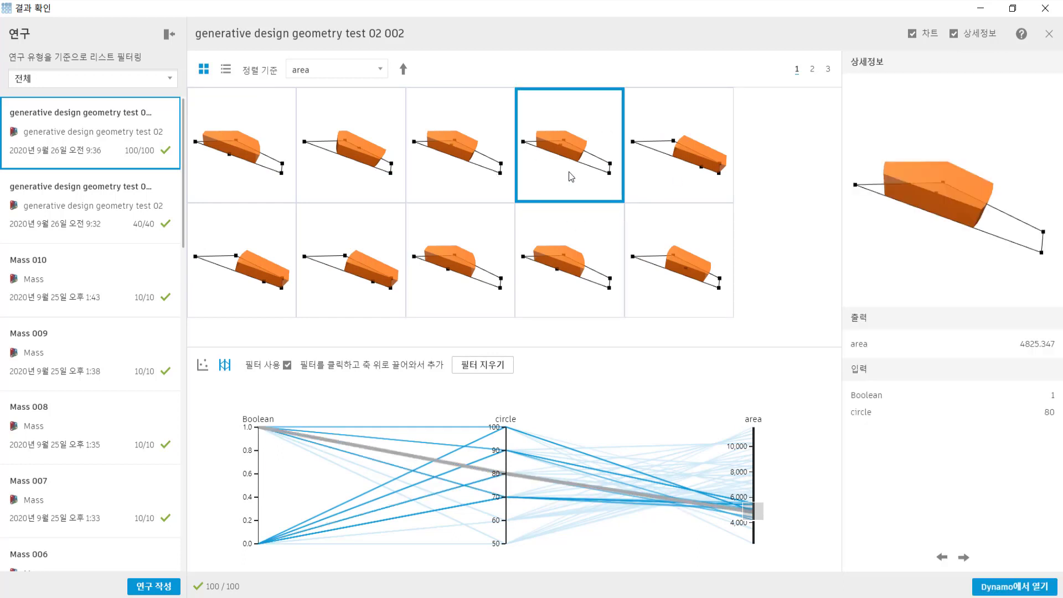
mouse_move(570, 176)
left_mouse_down()
mouse_move(609, 187)
mouse_move(576, 173)
left_mouse_up()
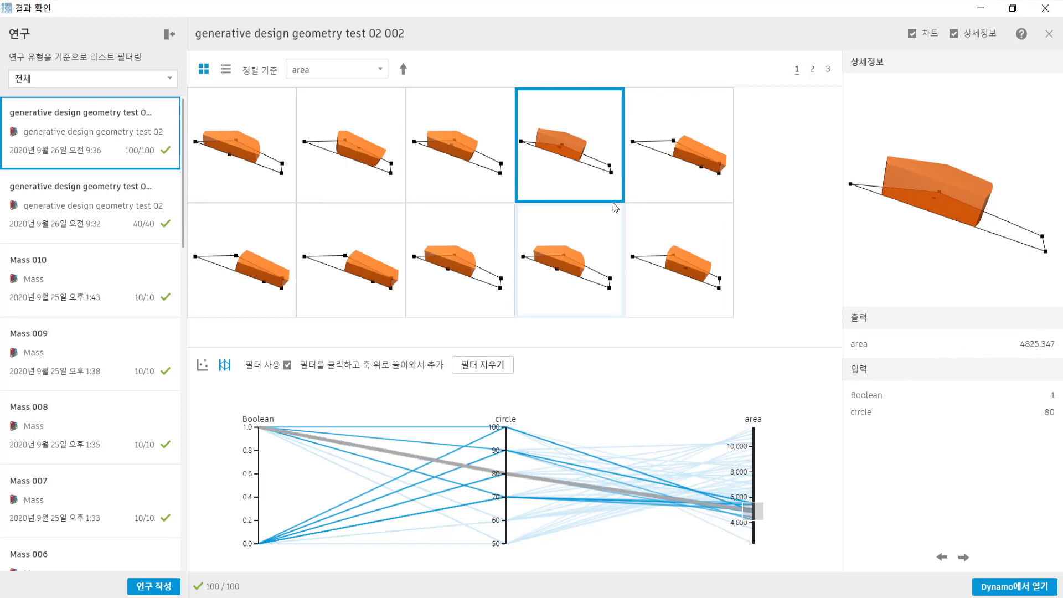
left_click(602, 184)
mouse_move(602, 184)
left_mouse_down()
mouse_move(619, 174)
mouse_move(556, 182)
mouse_move(559, 191)
mouse_move(588, 177)
mouse_move(578, 177)
mouse_move(596, 156)
left_mouse_up()
mouse_move(594, 164)
left_mouse_down()
mouse_move(584, 147)
mouse_move(598, 131)
left_mouse_up()
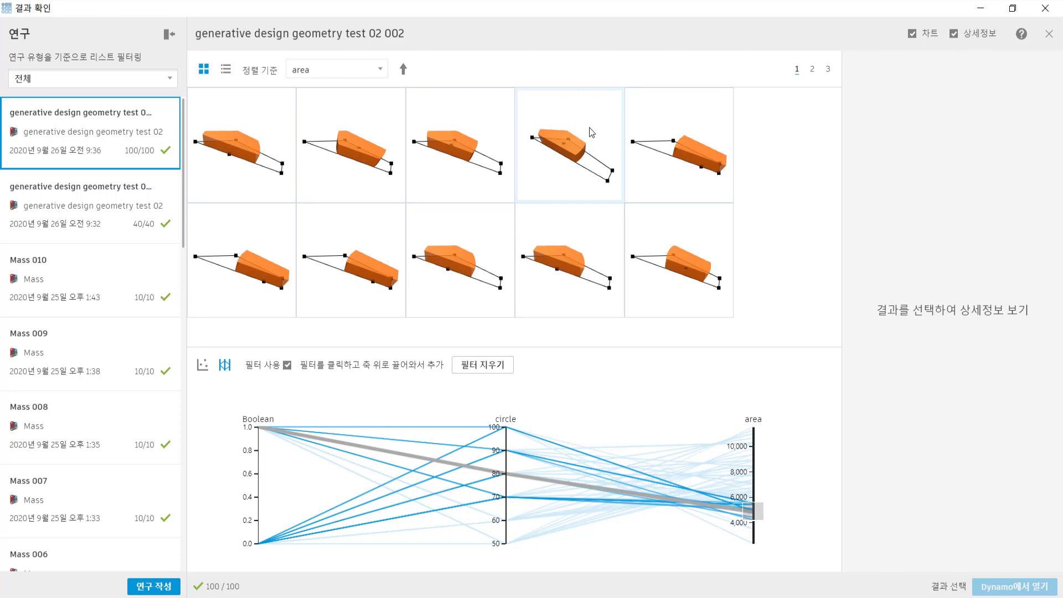
left_click(611, 131)
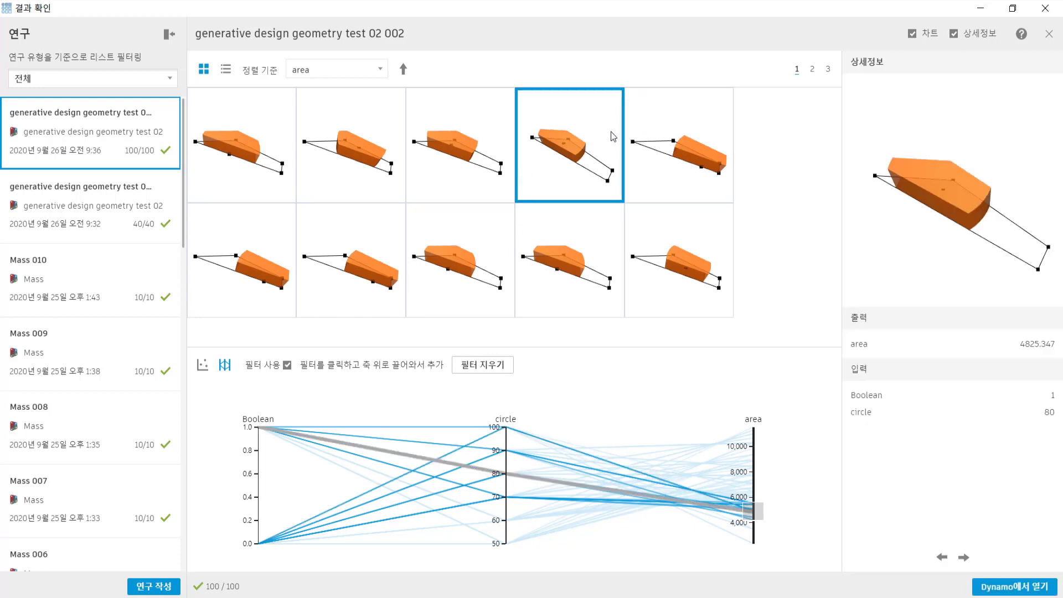